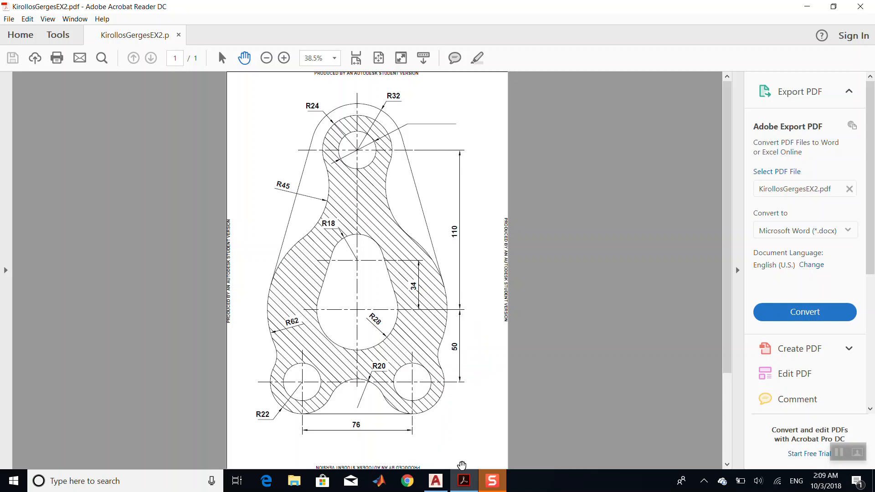
- Switch to AutoCAD from the PDF drawing
{"action": "left_click", "coordinate": [437, 482]}
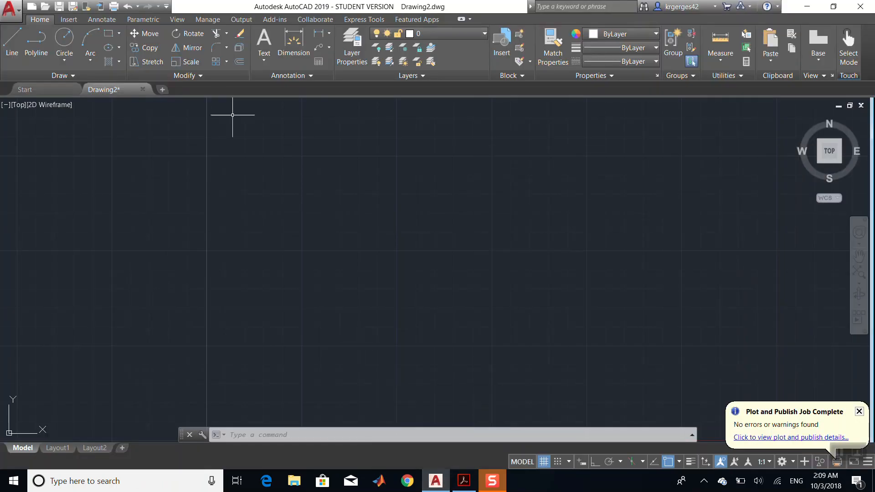
{"action": "left_click", "coordinate": [77, 75]}
{"action": "type", "text": "units"}
{"action": "key", "text": "Return"}
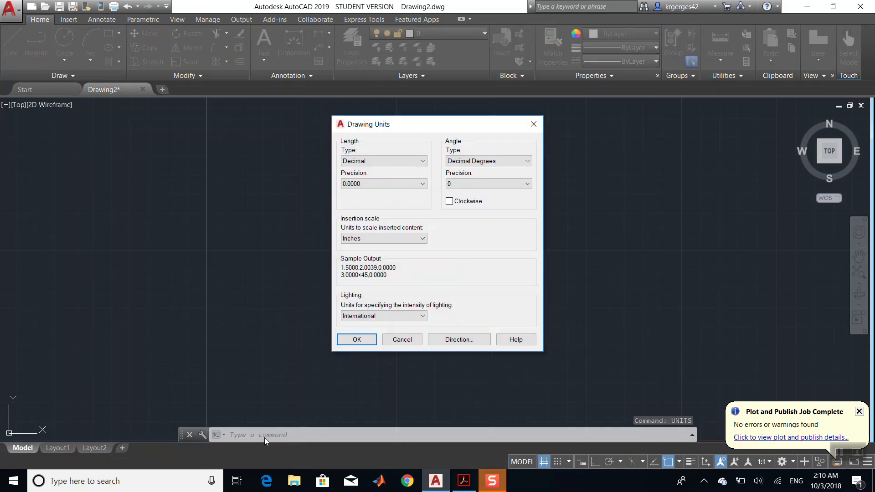
{"action": "left_click", "coordinate": [542, 129]}
- Set the drawing's length units type to Architectural through the UNITS command
{"action": "left_click", "coordinate": [319, 435]}
{"action": "type", "text": "units"}
{"action": "key", "text": "Return"}
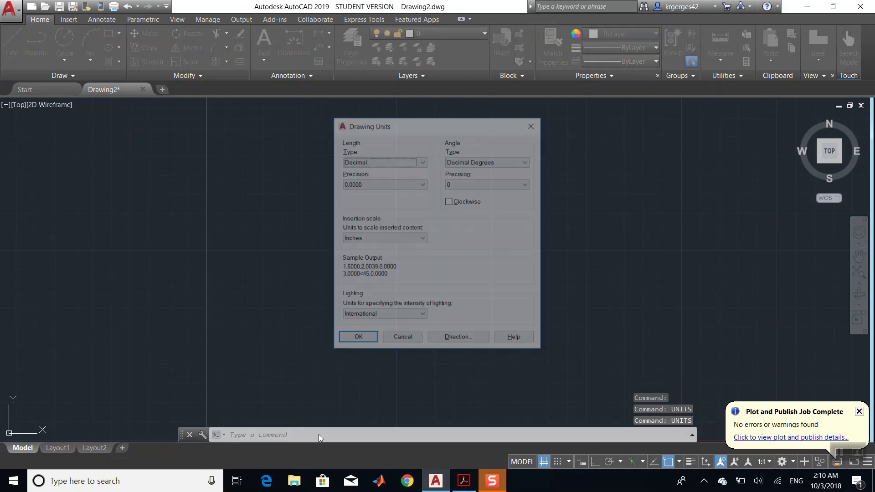
{"action": "left_click", "coordinate": [363, 162]}
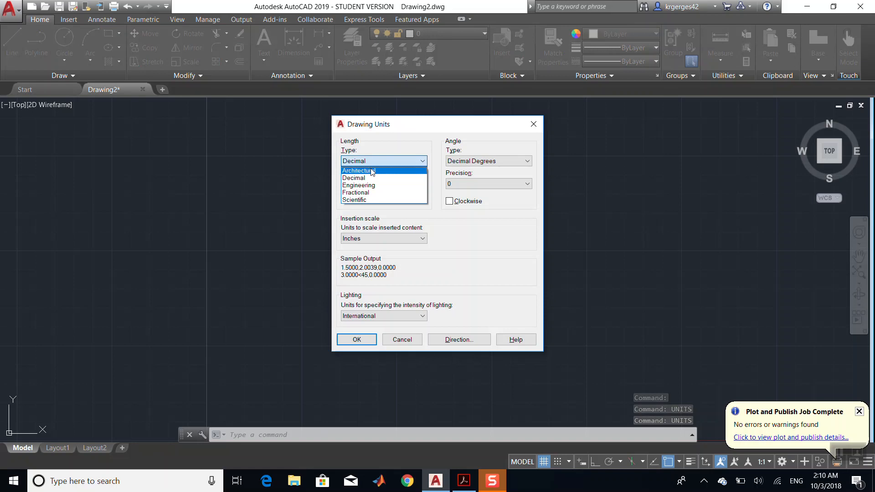
{"action": "left_click", "coordinate": [370, 170]}
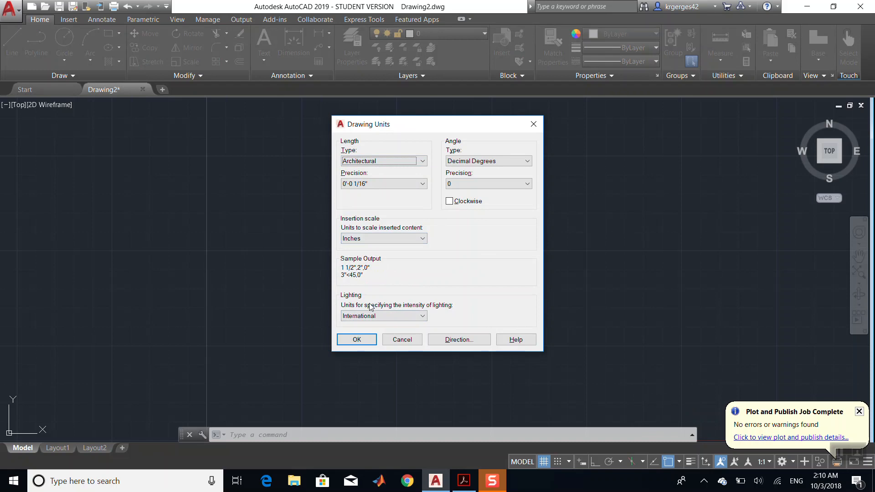
{"action": "left_click", "coordinate": [370, 343]}
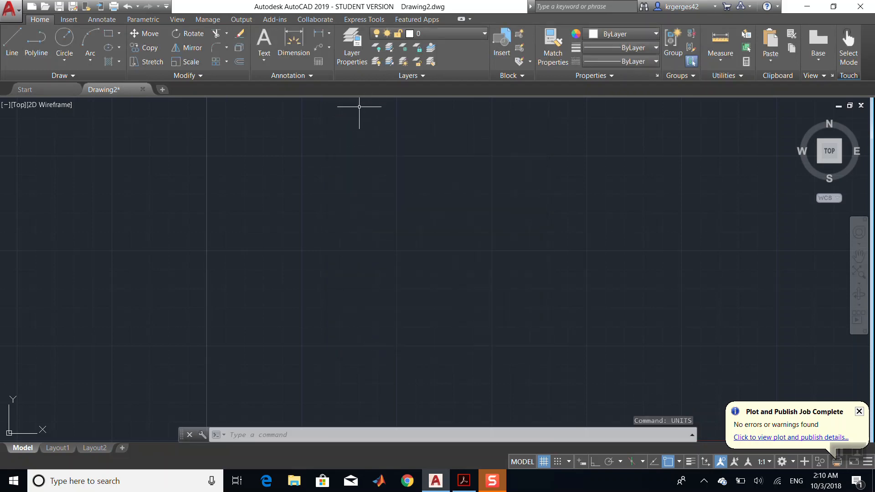
- Open the Layer Properties Manager and create a new layer named Object
{"action": "left_click", "coordinate": [356, 60]}
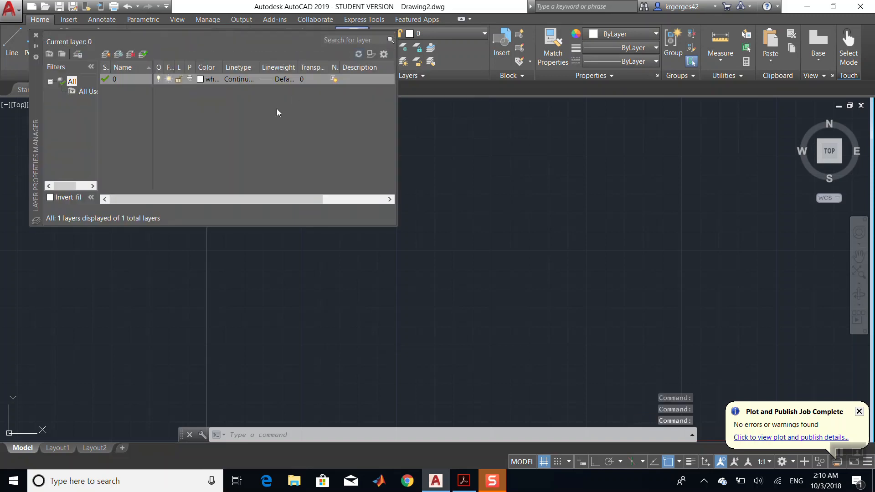
{"action": "right_click", "coordinate": [277, 109]}
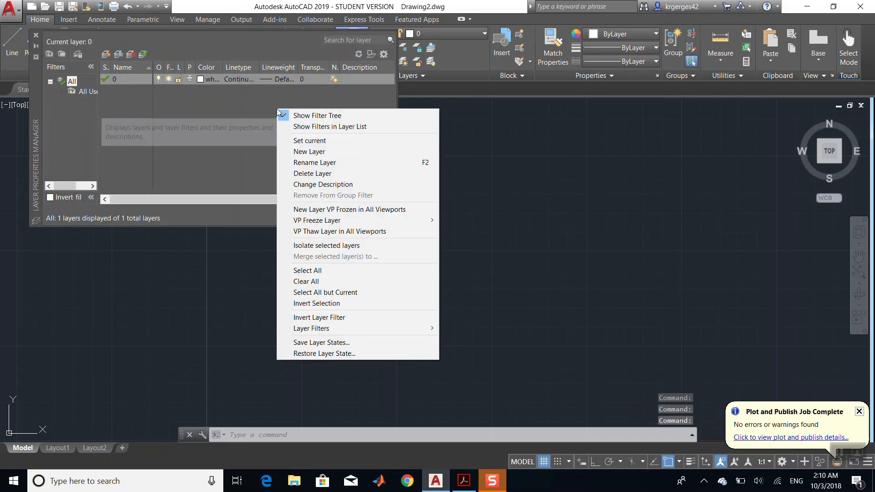
{"action": "right_click", "coordinate": [241, 108]}
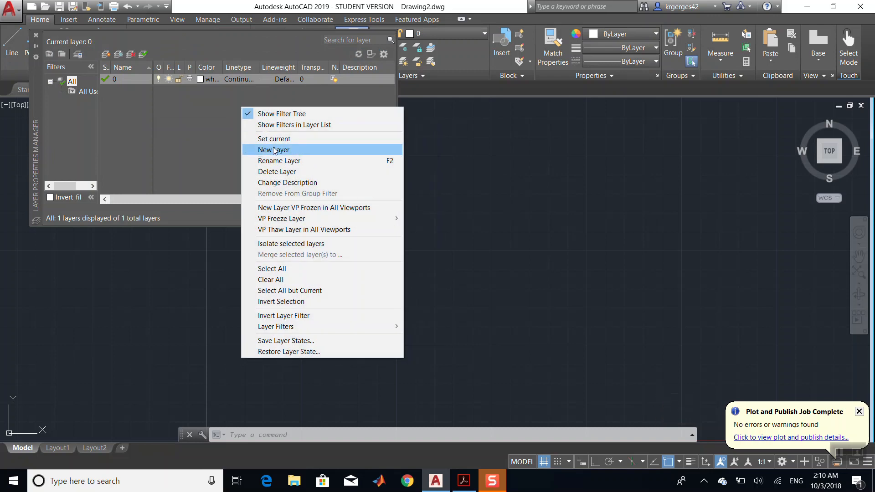
{"action": "left_click", "coordinate": [215, 112]}
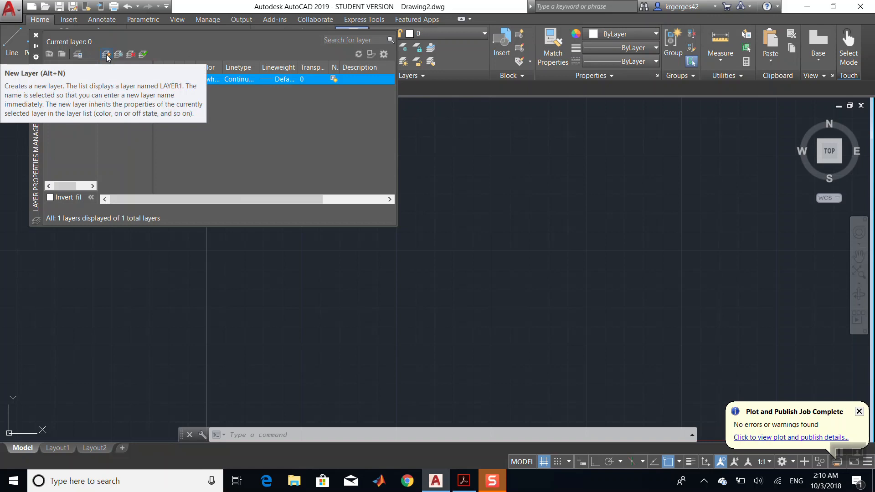
{"action": "left_click", "coordinate": [106, 55]}
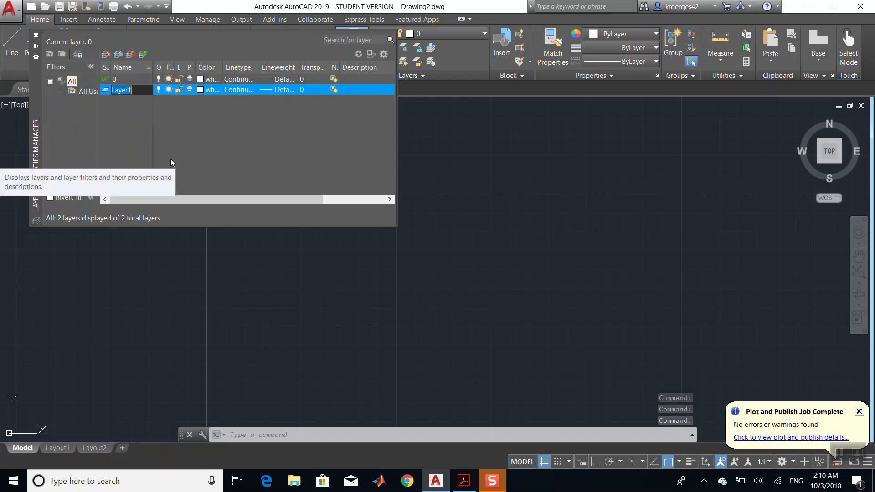
{"action": "type", "text": "Ob"}
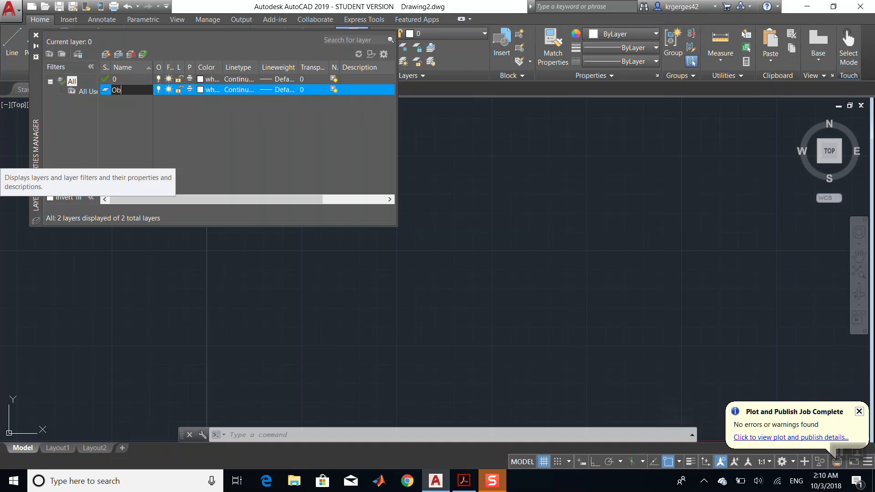
{"action": "type", "text": "ject"}
{"action": "key", "text": "Return"}
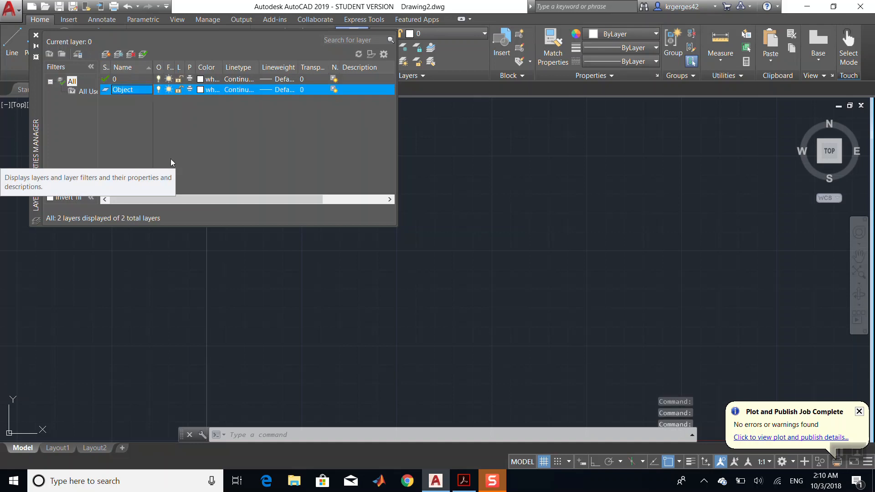
- Set the Object layer's colour to index colour 30
{"action": "left_click", "coordinate": [201, 91]}
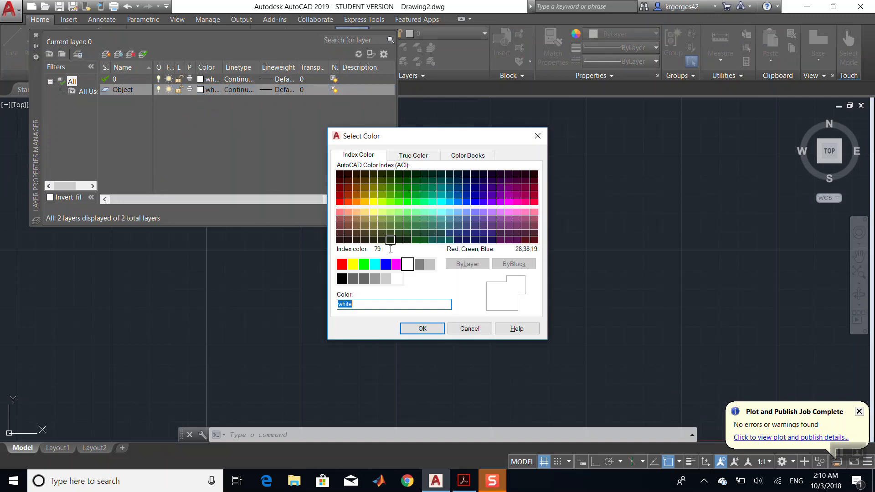
{"action": "left_click", "coordinate": [357, 201]}
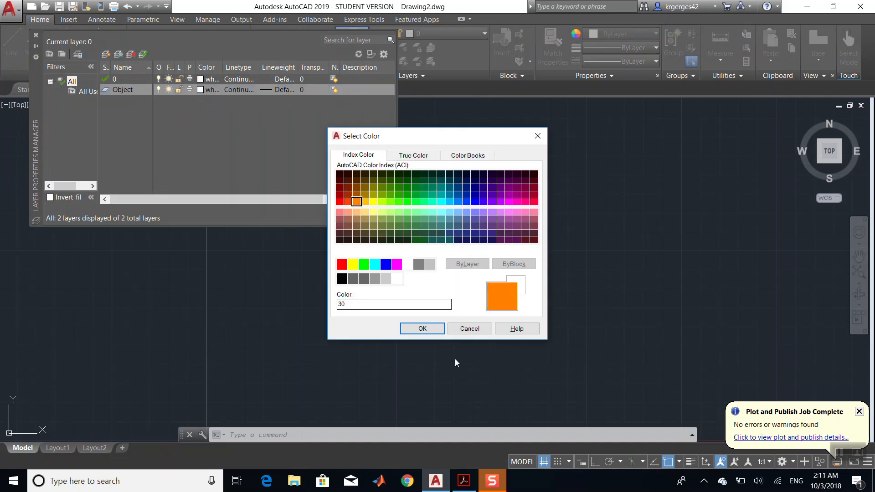
{"action": "left_click", "coordinate": [422, 329]}
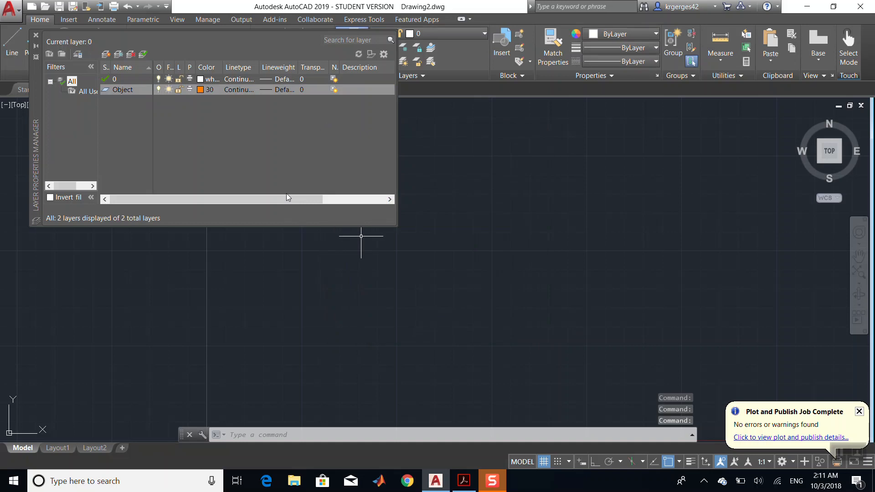
{"action": "left_click", "coordinate": [191, 91]}
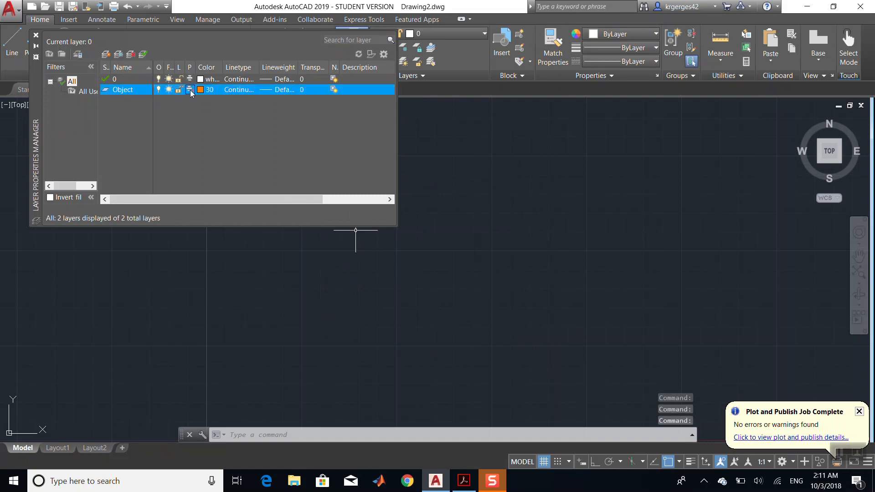
{"action": "left_click", "coordinate": [190, 90]}
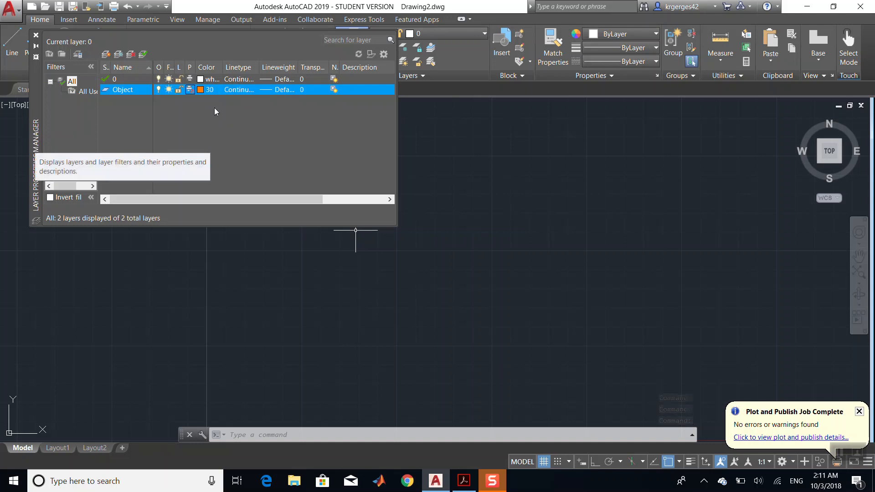
{"action": "left_click", "coordinate": [190, 90]}
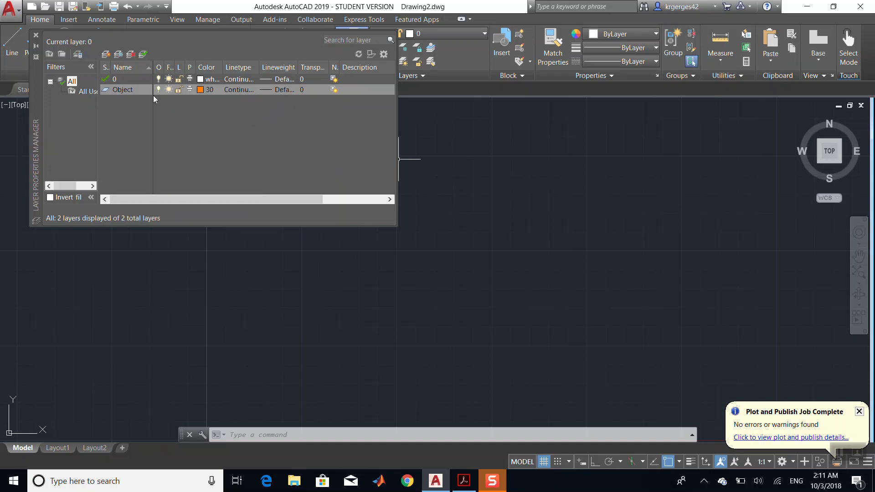
- Set the Object layer's lineweight to 0.80 mm
{"action": "left_click", "coordinate": [287, 94]}
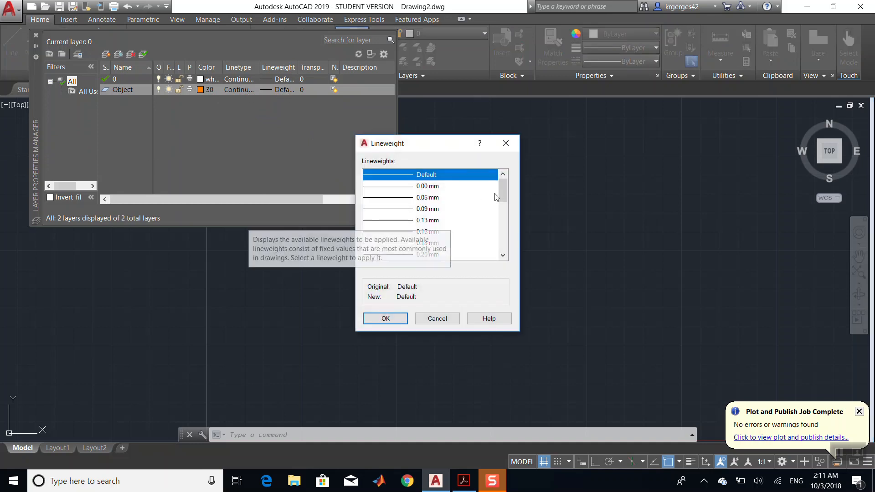
{"action": "scroll", "coordinate": [506, 213], "scroll_direction": "down", "scroll_amount": 2}
{"action": "left_click_drag", "start_coordinate": [506, 213], "coordinate": [504, 226]}
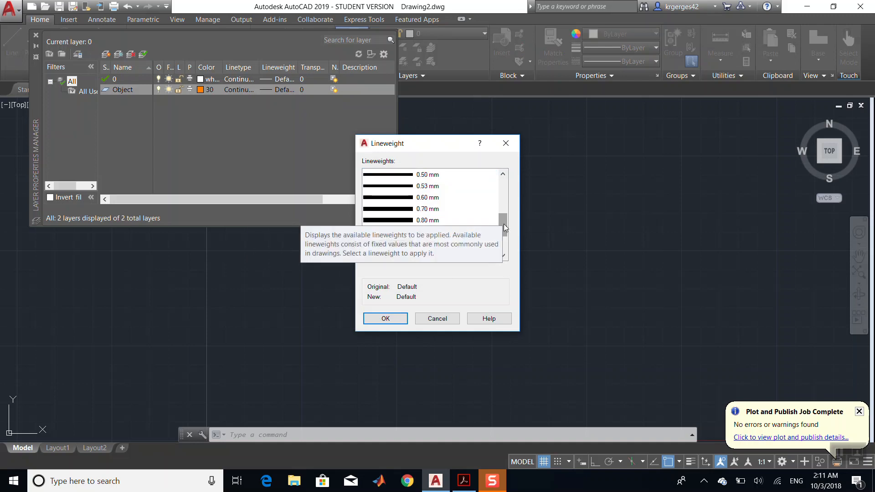
{"action": "left_click", "coordinate": [424, 221]}
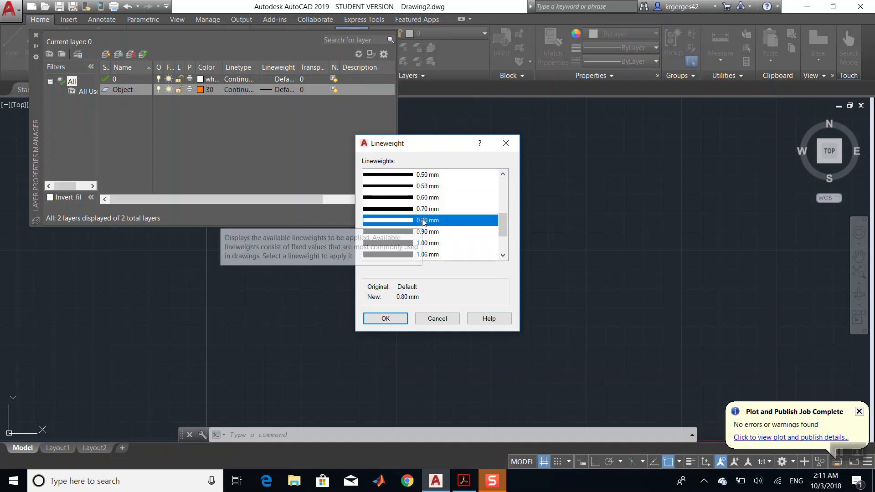
{"action": "left_click", "coordinate": [386, 318]}
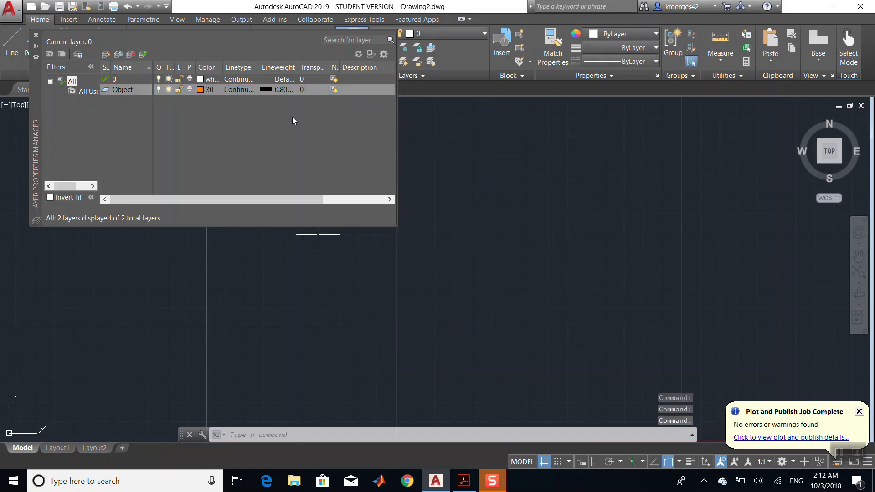
- Create a new layer named Construction
{"action": "right_click", "coordinate": [293, 118]}
{"action": "left_click", "coordinate": [338, 160]}
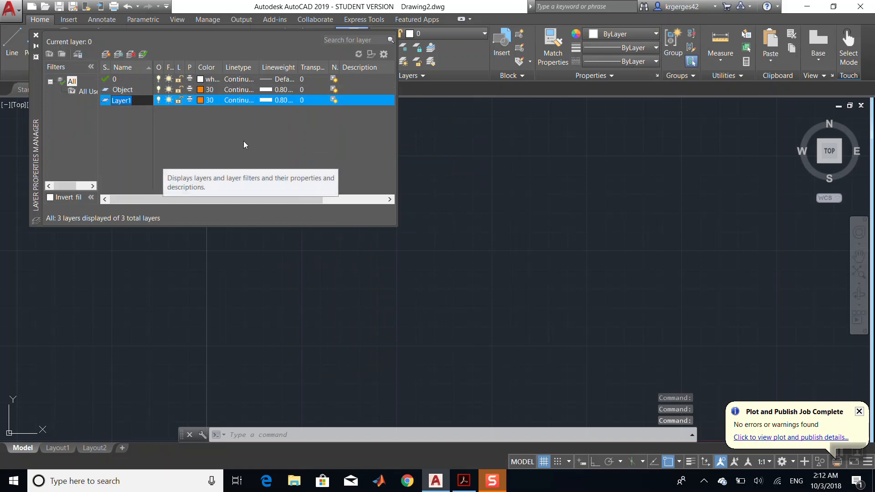
{"action": "type", "text": "Cons"}
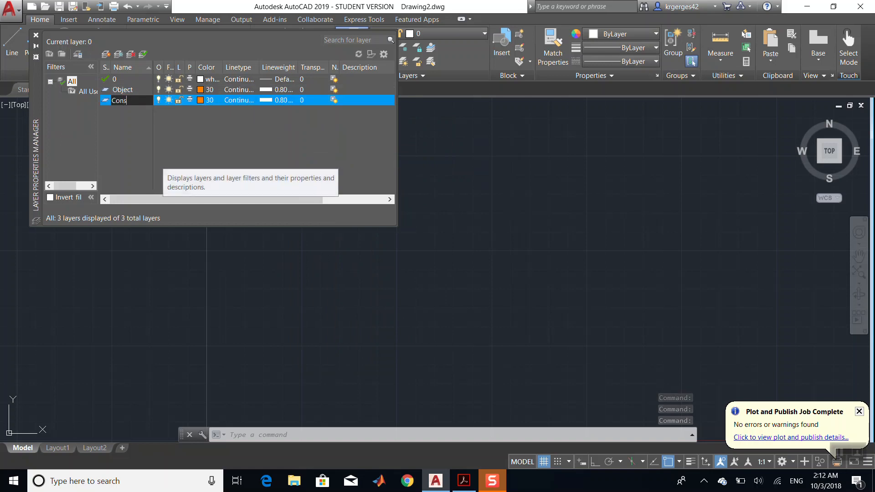
{"action": "type", "text": "ct"}
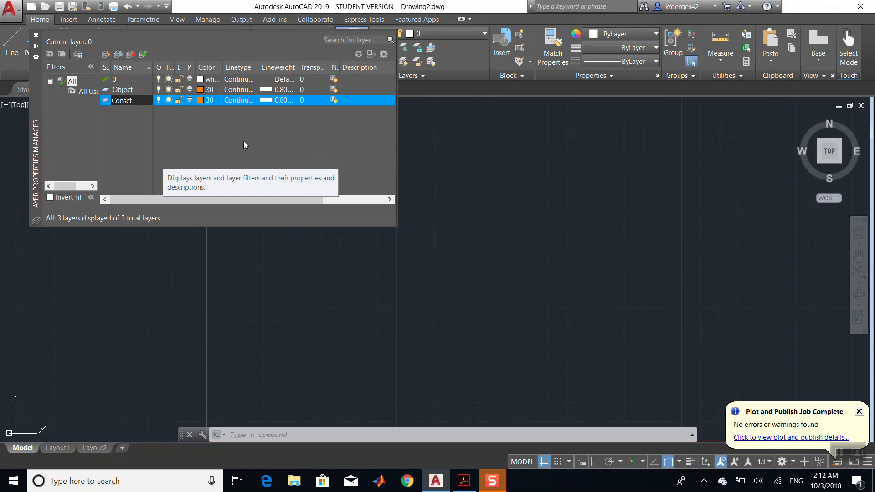
{"action": "key", "text": "BackSpace"}
{"action": "key", "text": "BackSpace"}
{"action": "type", "text": "truc"}
{"action": "key", "text": "Return"}
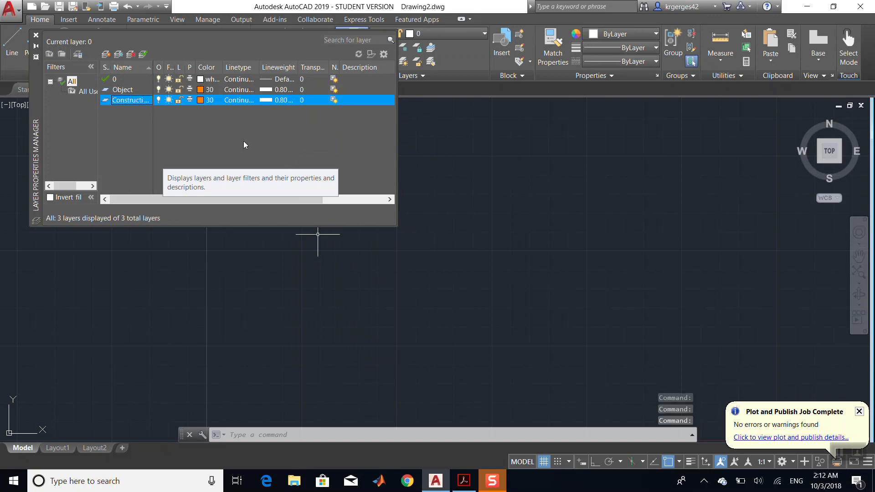
- Set the Construction layer's colour to index colour 50
{"action": "left_click", "coordinate": [201, 100]}
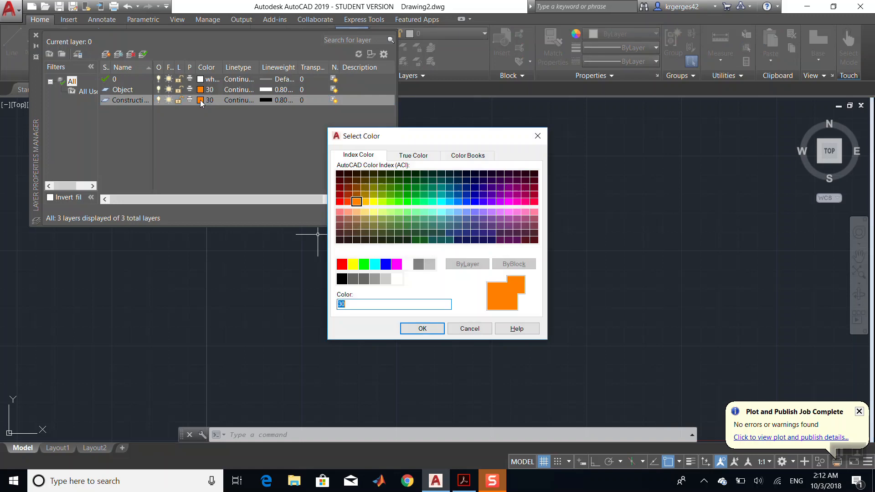
{"action": "left_click", "coordinate": [373, 201]}
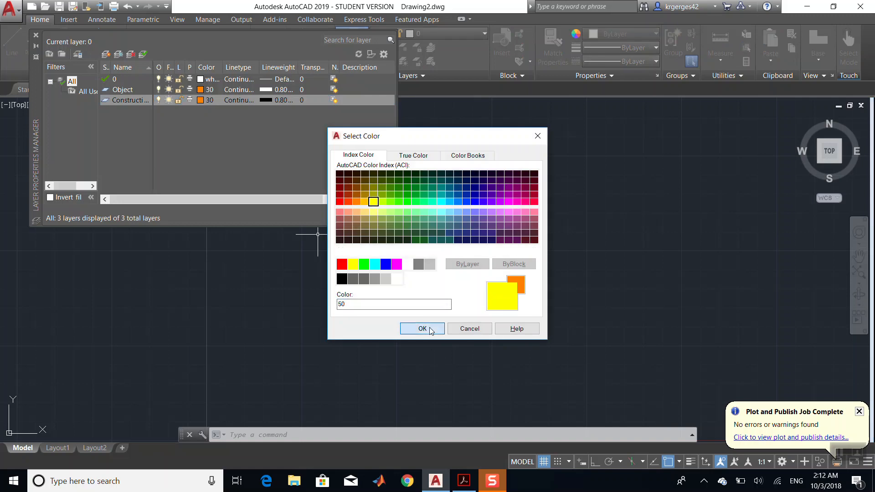
{"action": "left_click", "coordinate": [422, 328]}
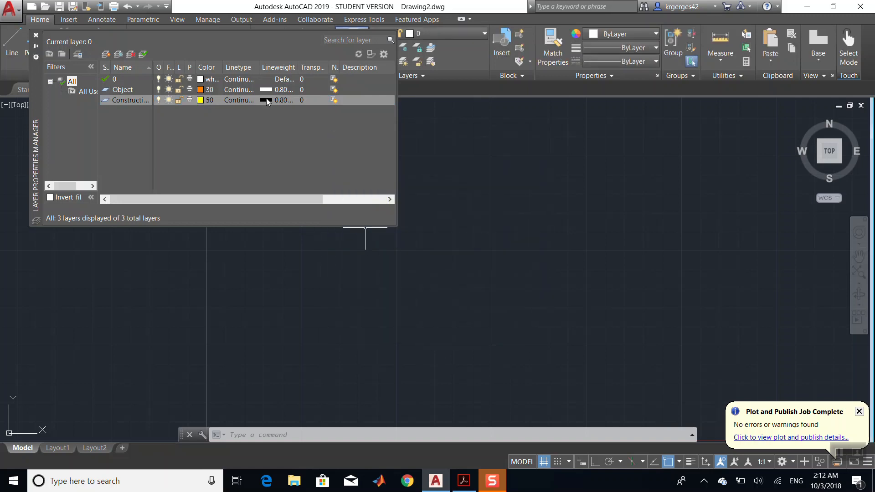
- Set the Construction layer's lineweight back to Default
{"action": "left_click", "coordinate": [268, 100]}
{"action": "scroll", "coordinate": [446, 194], "scroll_direction": "up", "scroll_amount": 5}
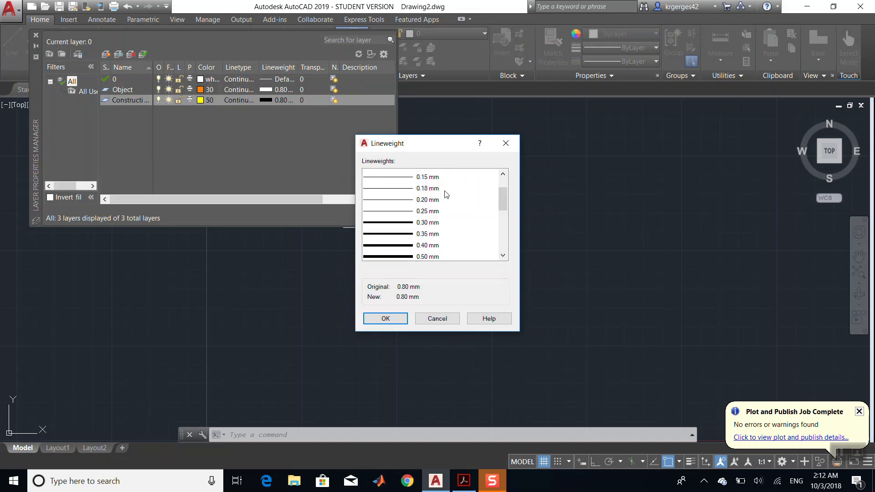
{"action": "left_click", "coordinate": [426, 174]}
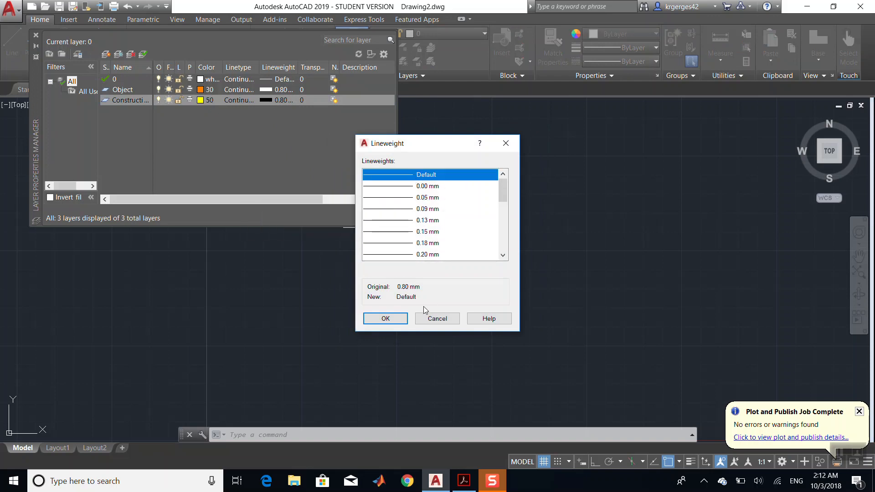
{"action": "left_click", "coordinate": [385, 318]}
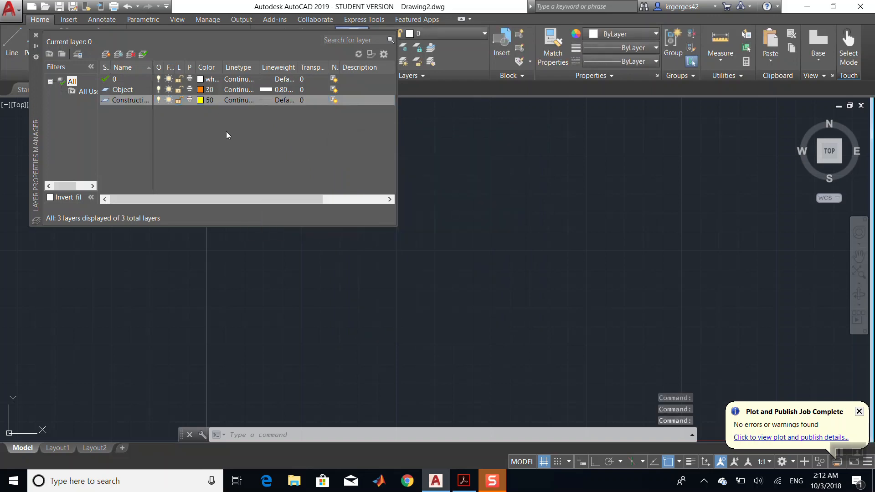
- Create a new layer named Hiddenlines
{"action": "left_click", "coordinate": [190, 99]}
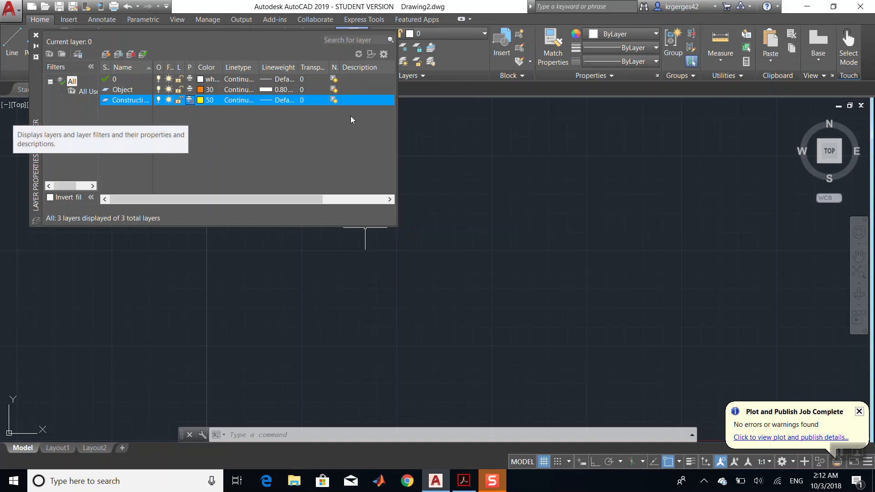
{"action": "right_click", "coordinate": [277, 140]}
{"action": "left_click", "coordinate": [315, 183]}
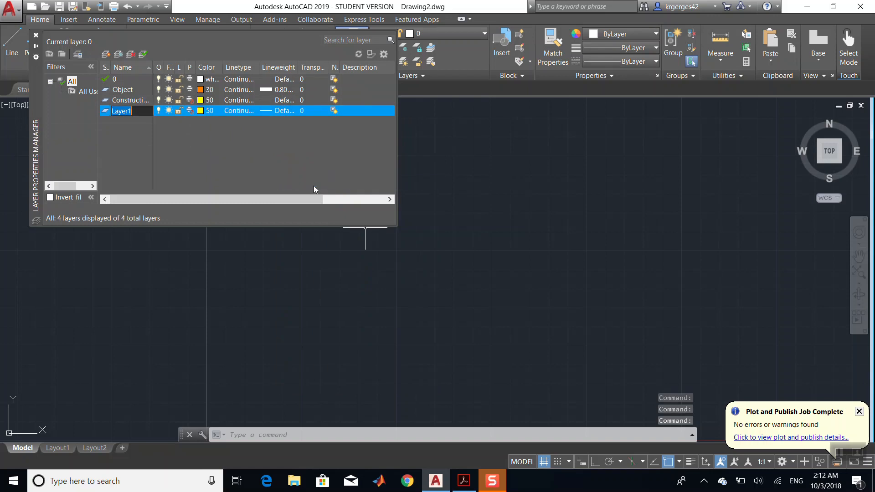
{"action": "type", "text": "Hidden"}
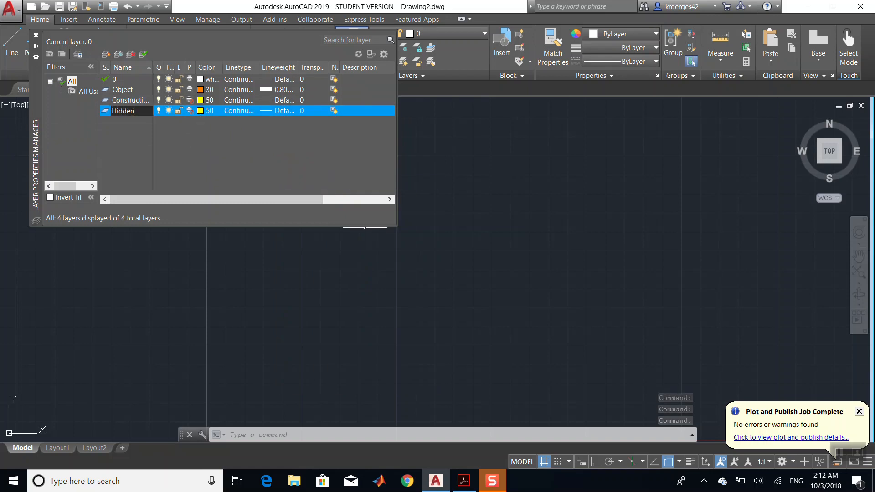
{"action": "type", "text": "lines"}
{"action": "key", "text": "Return"}
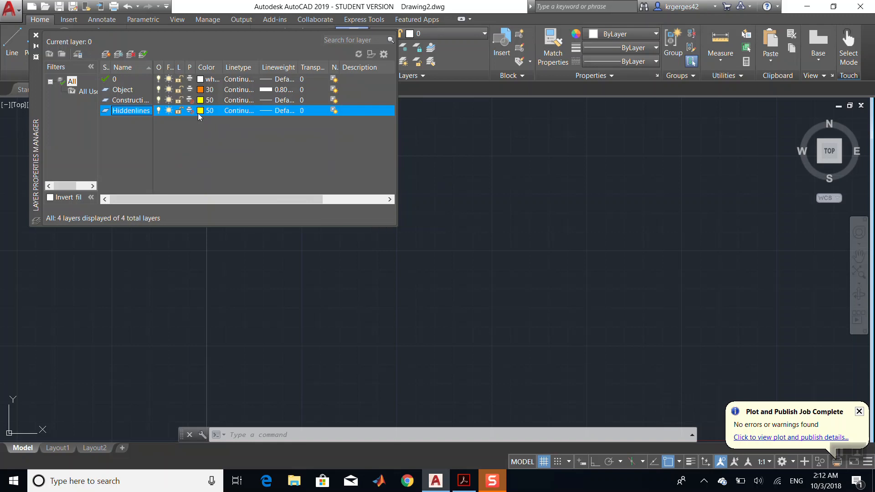
- Set the Hiddenlines layer's lineweight to 0.30 mm
{"action": "left_click", "coordinate": [270, 111]}
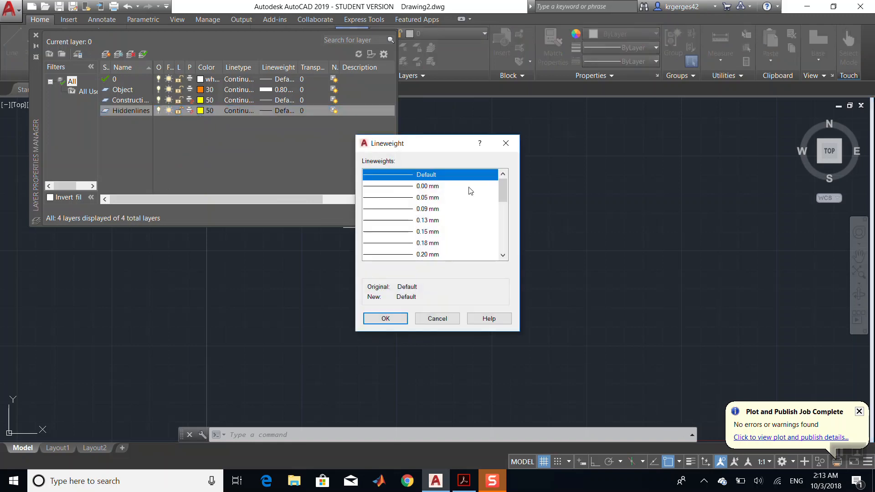
{"action": "scroll", "coordinate": [503, 192], "scroll_direction": "down", "scroll_amount": 1}
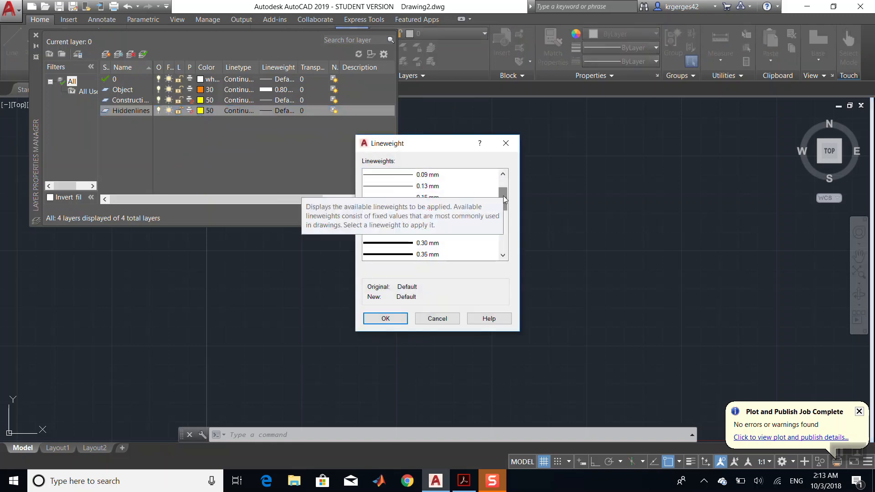
{"action": "left_click", "coordinate": [418, 245]}
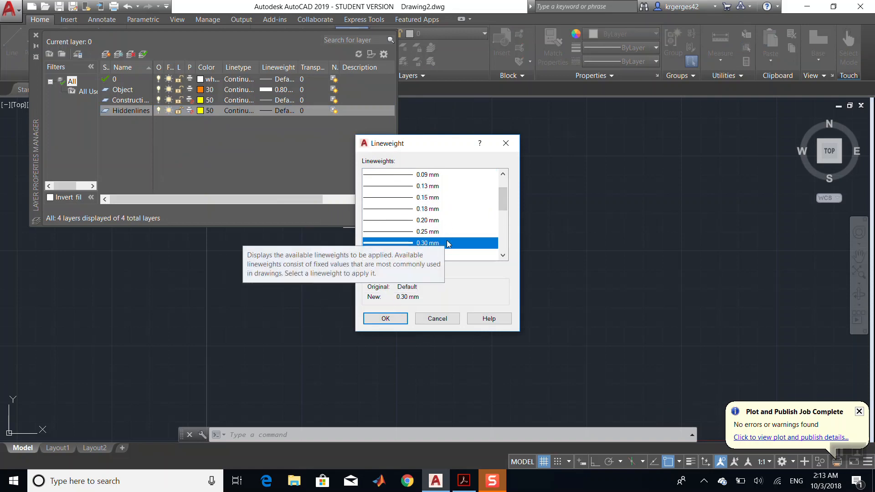
{"action": "left_click_drag", "start_coordinate": [502, 210], "coordinate": [502, 213]}
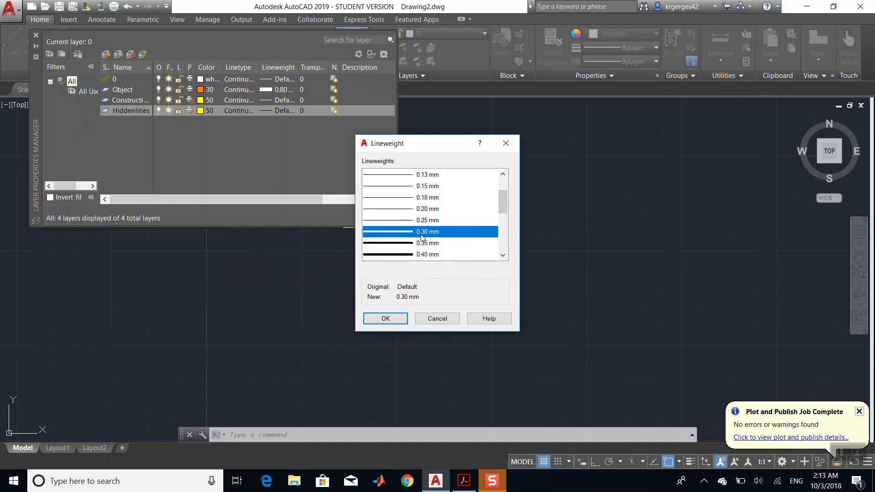
{"action": "left_click", "coordinate": [386, 318]}
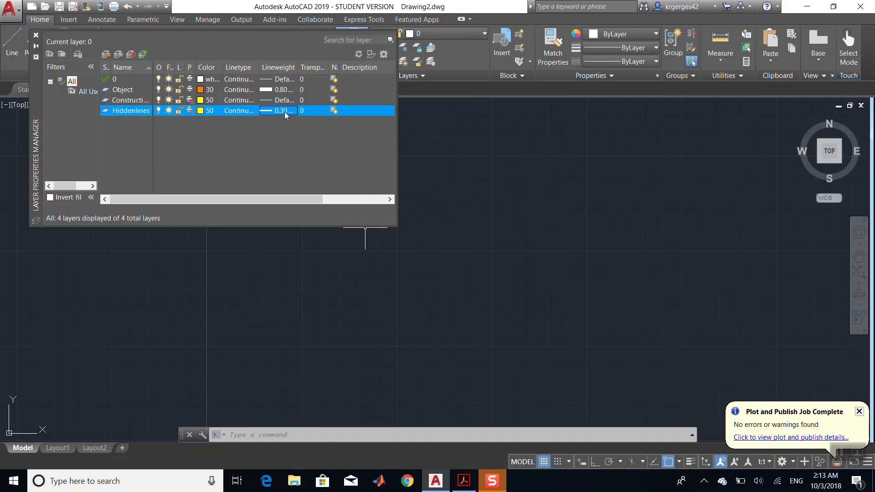
- Load the HIDDEN2 linetype from acad.lin and assign it to the Hiddenlines layer
{"action": "left_click", "coordinate": [249, 112]}
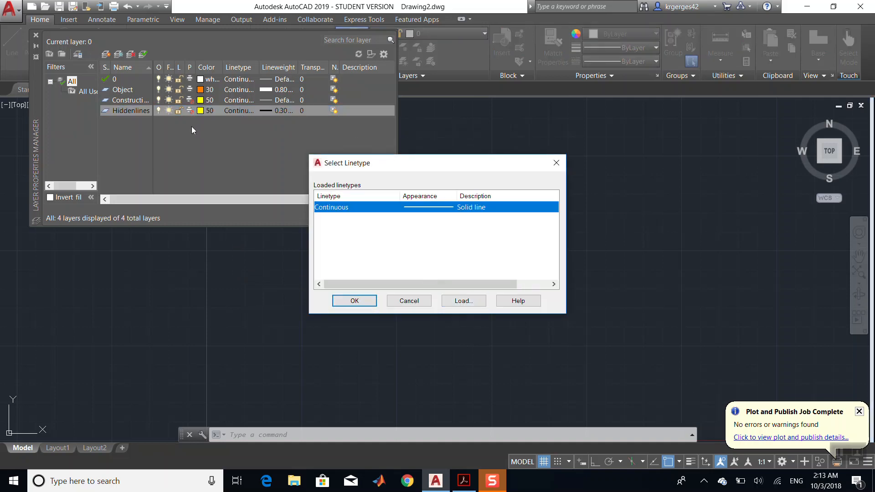
{"action": "left_click", "coordinate": [461, 302]}
{"action": "left_click_drag", "start_coordinate": [555, 215], "coordinate": [561, 269]}
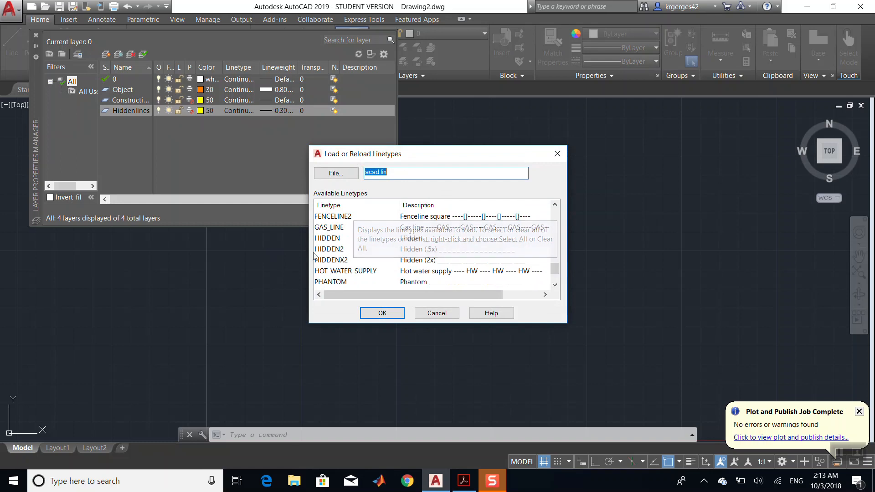
{"action": "left_click", "coordinate": [357, 250]}
{"action": "left_click", "coordinate": [385, 313]}
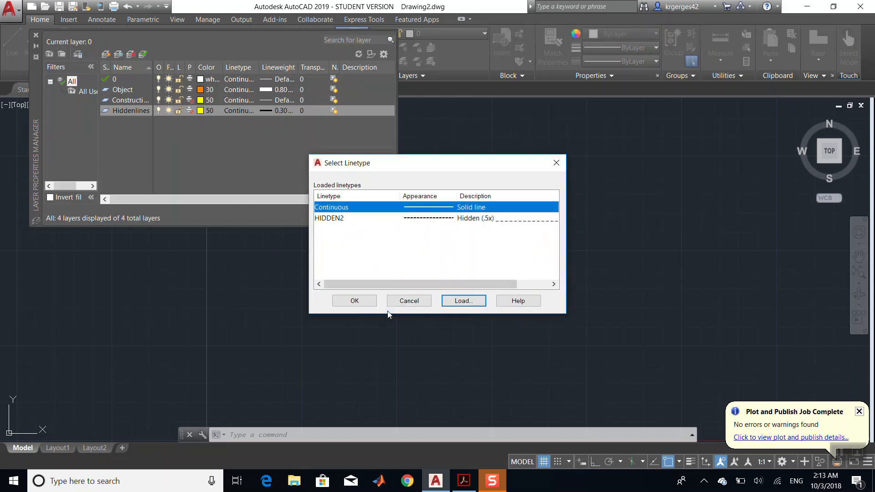
{"action": "left_click", "coordinate": [468, 224]}
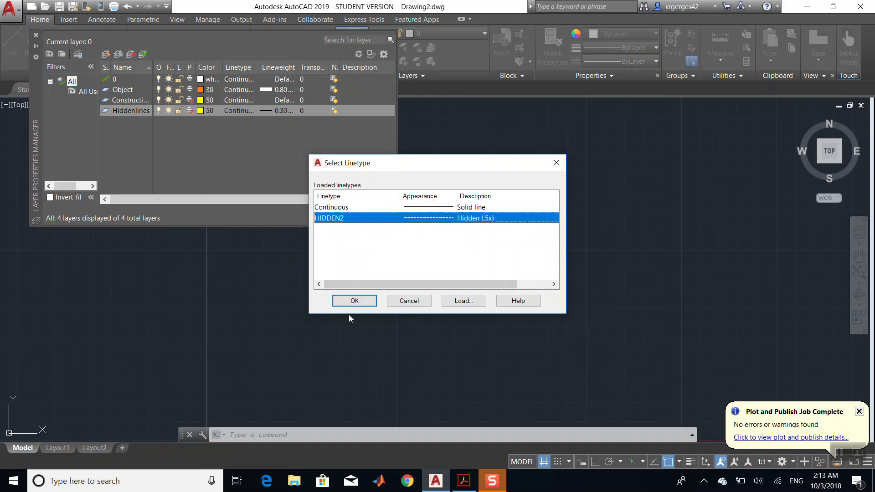
{"action": "left_click", "coordinate": [365, 303]}
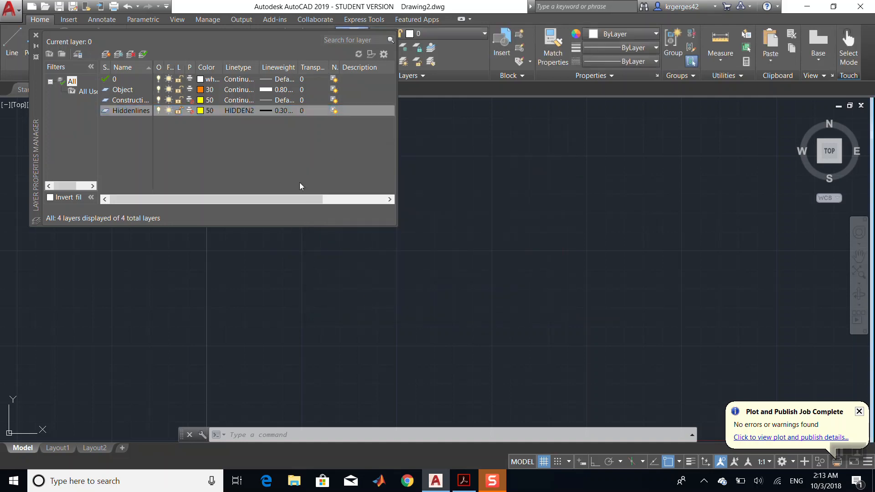
- Create another new layer in the layer list
{"action": "right_click", "coordinate": [241, 138]}
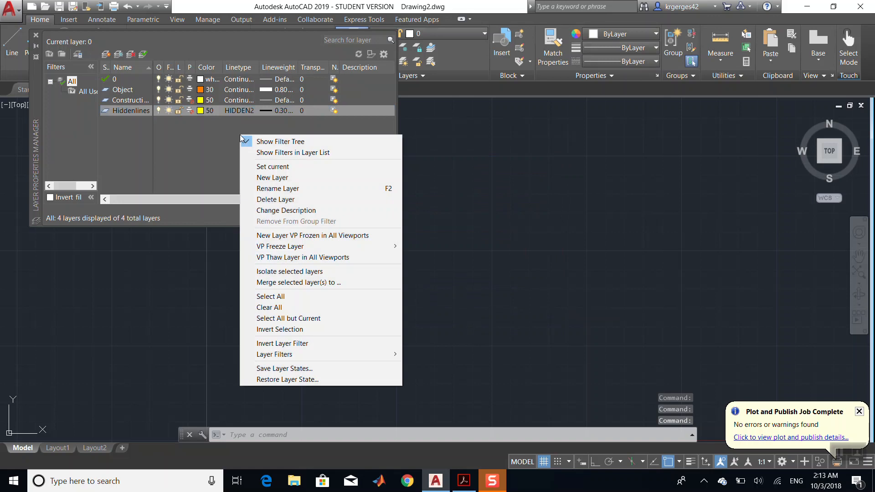
{"action": "left_click", "coordinate": [275, 178]}
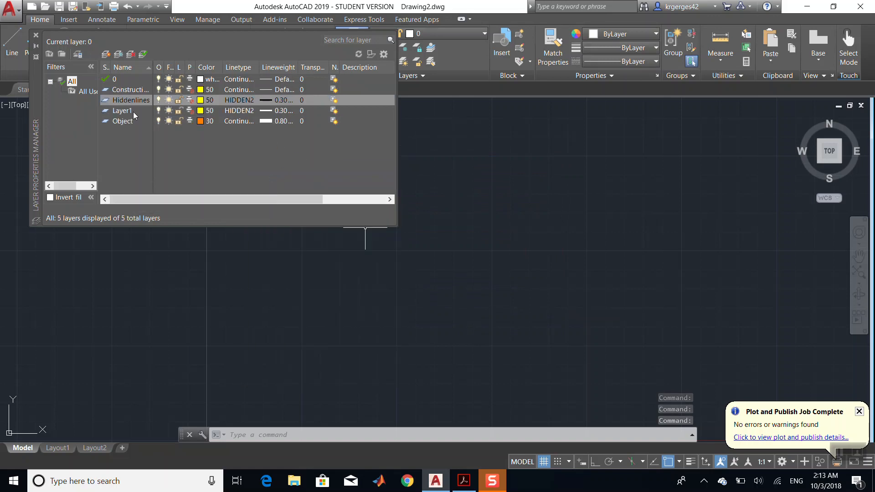
- Set the Hiddenlines layer's colour to index colour 130
{"action": "left_click", "coordinate": [201, 100]}
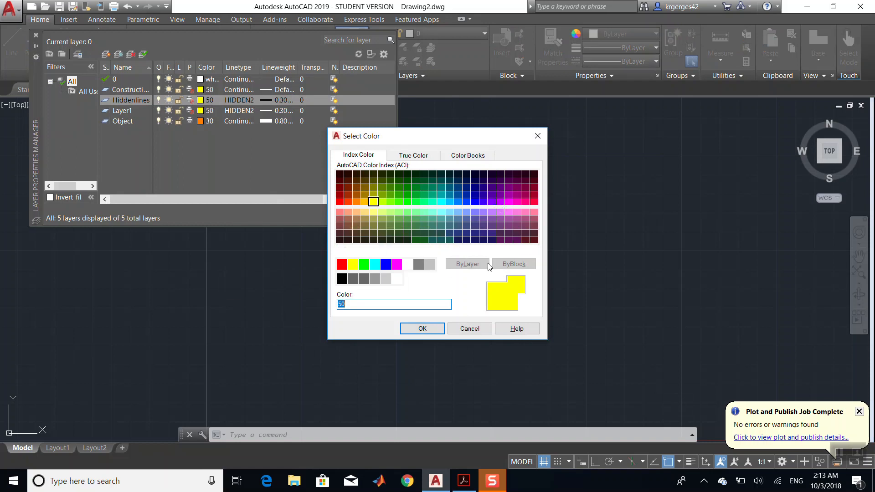
{"action": "left_click", "coordinate": [441, 202]}
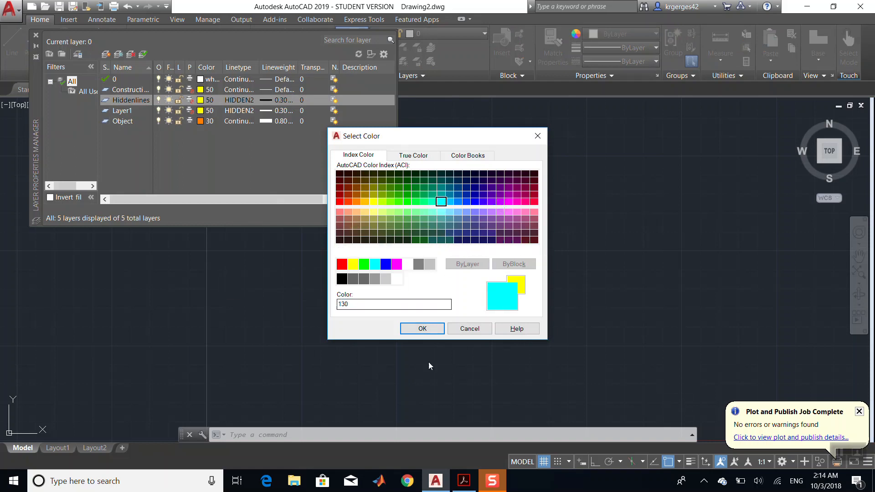
{"action": "left_click", "coordinate": [432, 329]}
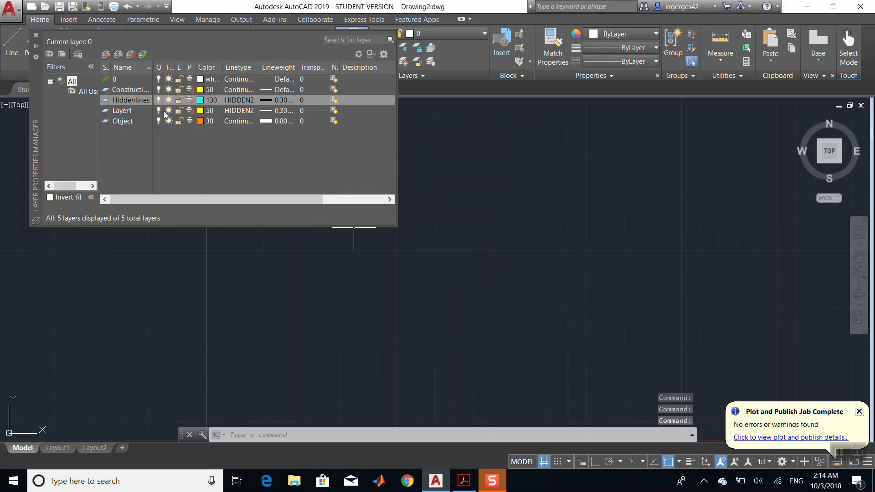
- Make the new layer current and rename it centerlines
{"action": "double_click", "coordinate": [126, 112]}
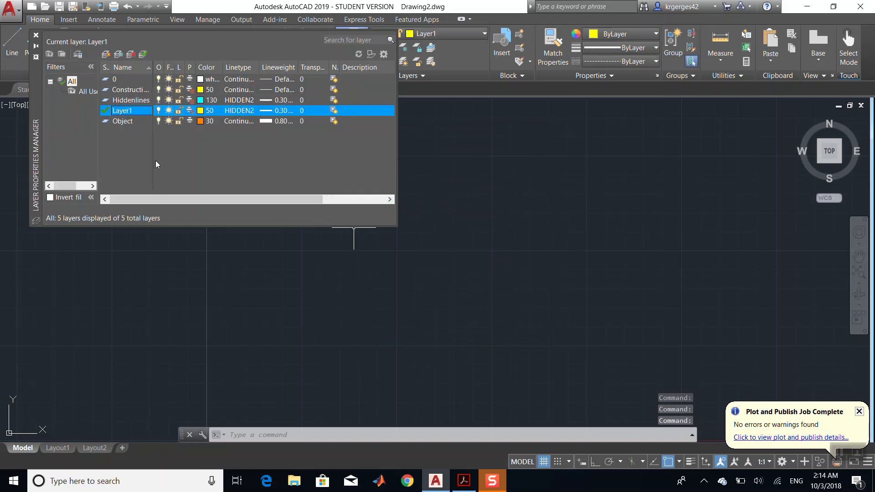
{"action": "left_click", "coordinate": [124, 102]}
{"action": "left_click", "coordinate": [124, 112]}
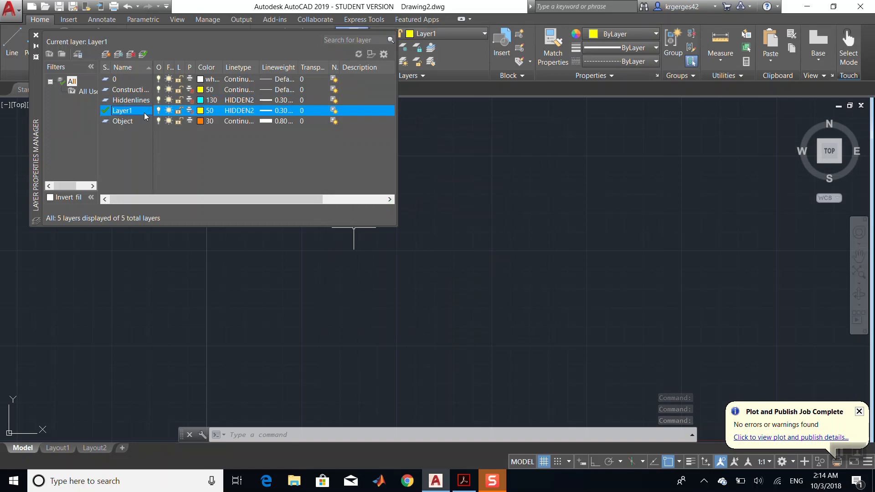
{"action": "right_click", "coordinate": [144, 113]}
{"action": "left_click", "coordinate": [184, 167]}
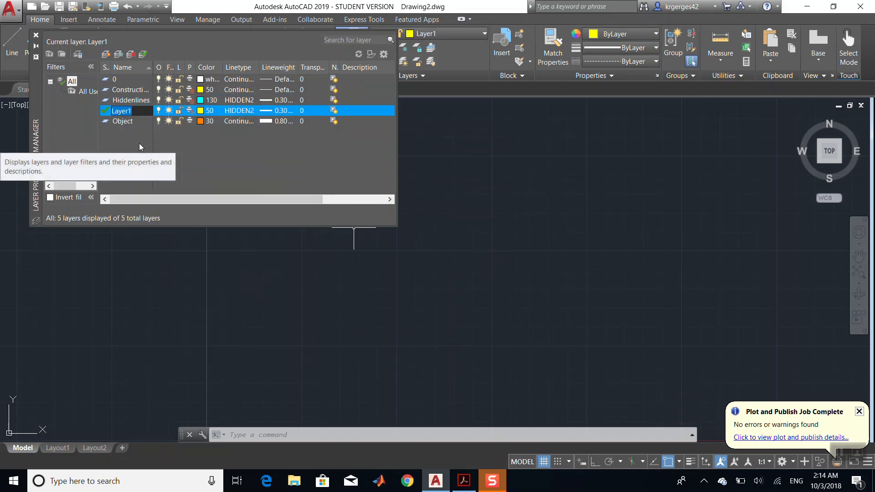
{"action": "type", "text": "cen"}
{"action": "key", "text": "Return"}
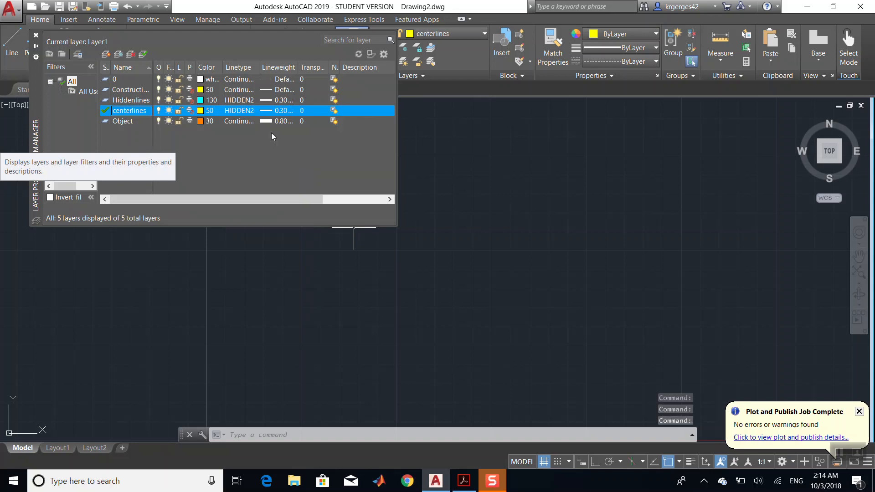
- Load the CENTER2 linetype from acad.lin and assign it to the centerlines layer
{"action": "left_click", "coordinate": [243, 112]}
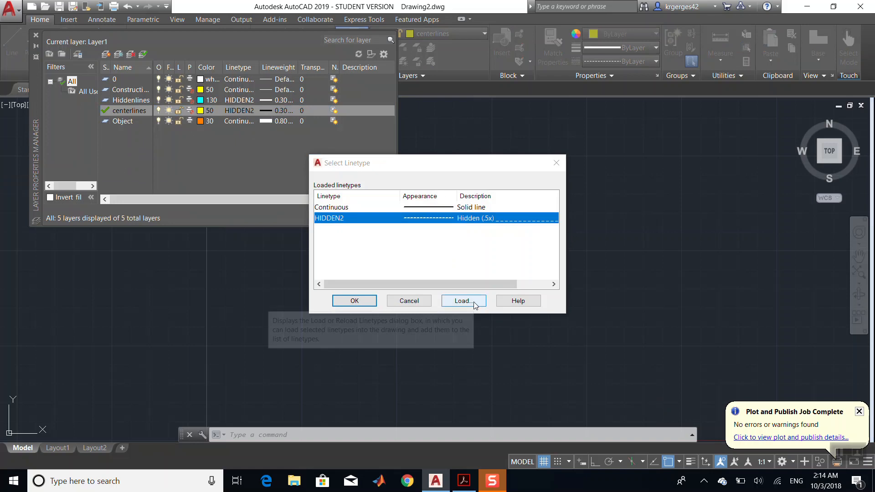
{"action": "left_click", "coordinate": [474, 302]}
{"action": "scroll", "coordinate": [489, 243], "scroll_direction": "down", "scroll_amount": 9}
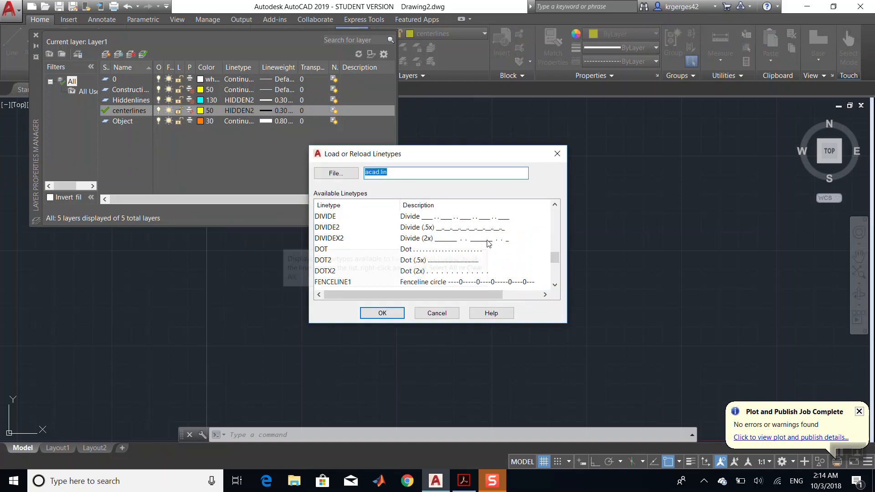
{"action": "scroll", "coordinate": [488, 243], "scroll_direction": "down", "scroll_amount": 4}
{"action": "type", "text": "c"}
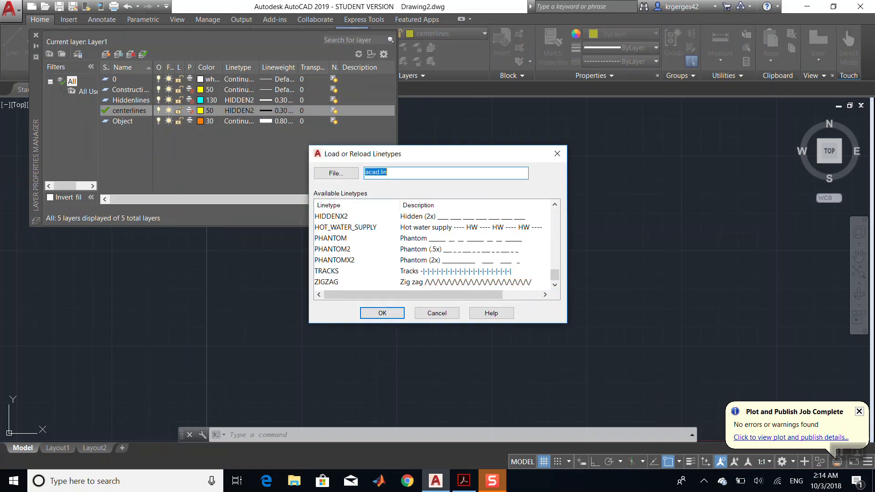
{"action": "key", "text": "Return"}
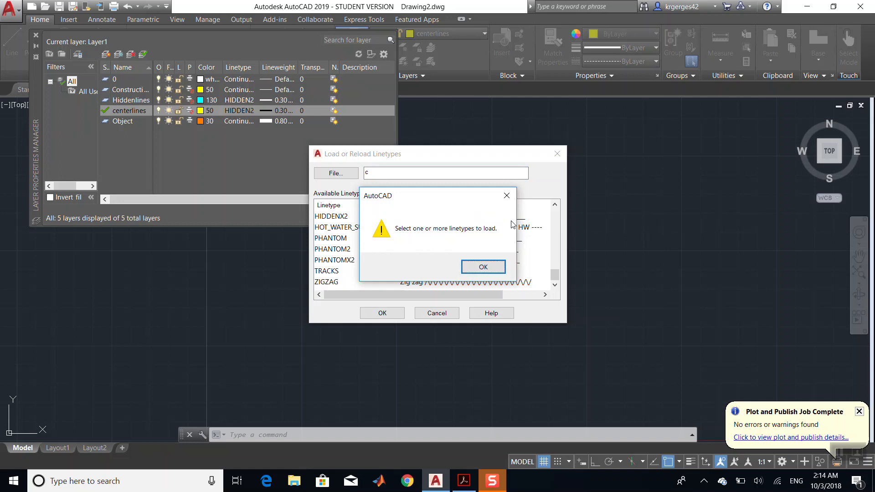
{"action": "left_click", "coordinate": [484, 269]}
{"action": "scroll", "coordinate": [483, 272], "scroll_direction": "up", "scroll_amount": 12}
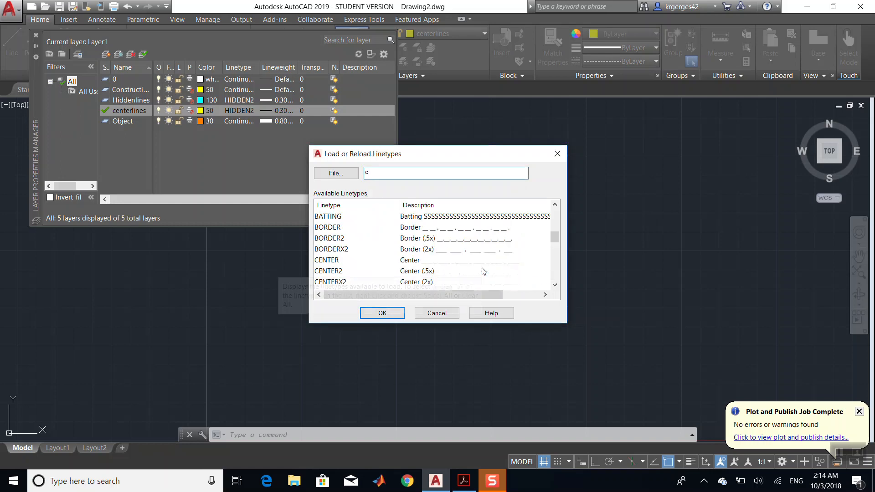
{"action": "scroll", "coordinate": [483, 271], "scroll_direction": "down", "scroll_amount": 6}
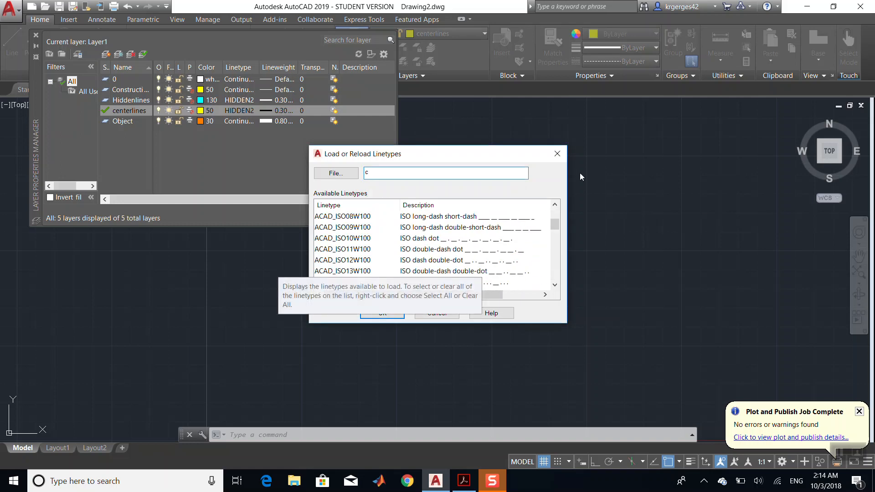
{"action": "left_click_drag", "start_coordinate": [556, 246], "coordinate": [558, 245]}
{"action": "double_click", "coordinate": [331, 228]}
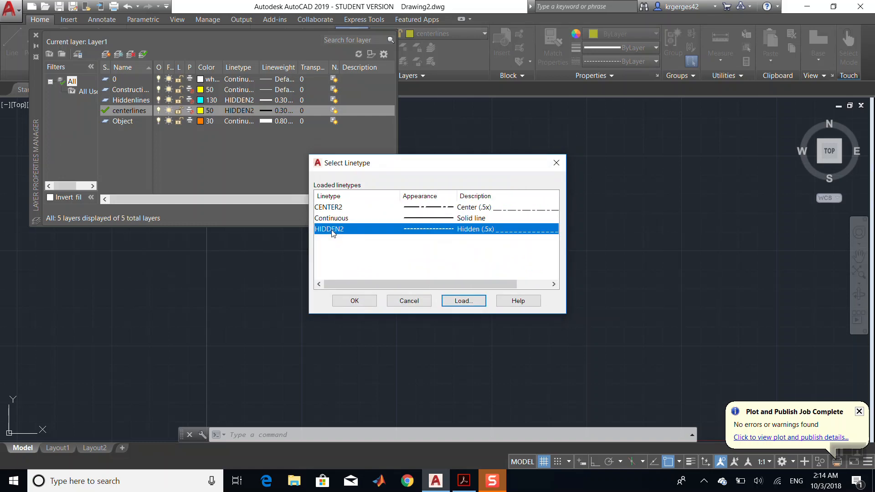
{"action": "left_click", "coordinate": [391, 209]}
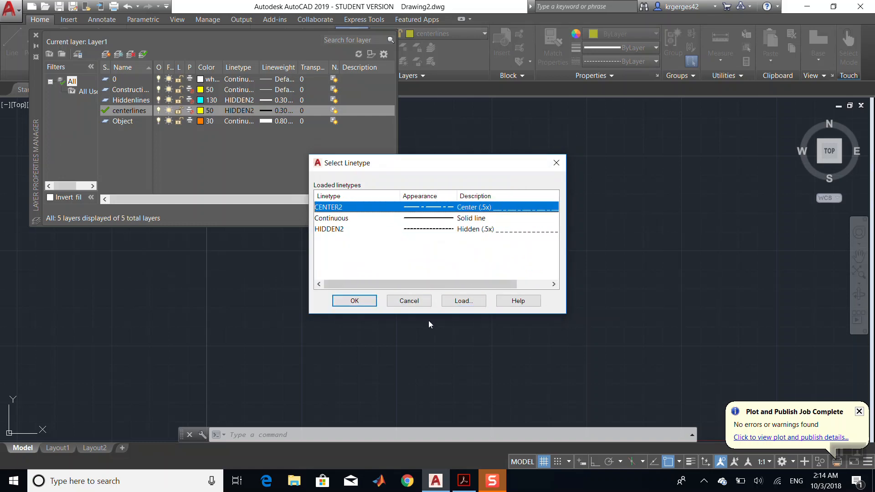
{"action": "left_click", "coordinate": [355, 302]}
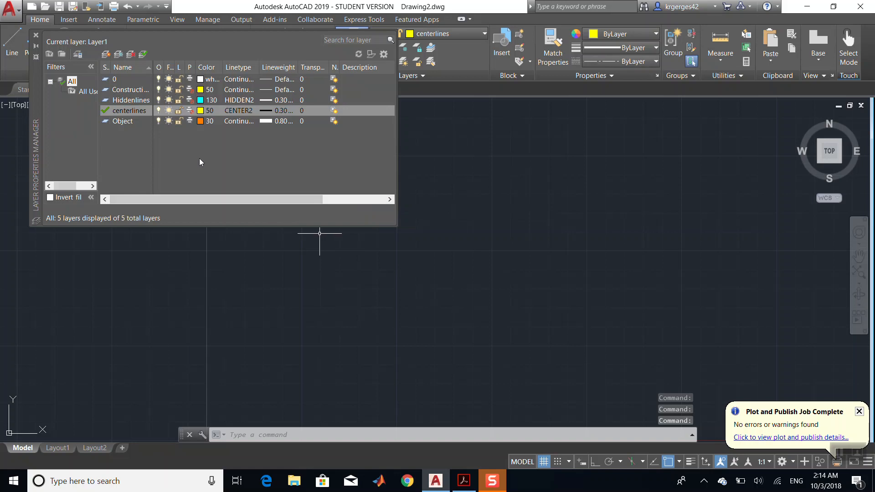
- Switch to Adobe Acrobat to review the bracket drawing, then return to AutoCAD
{"action": "left_click", "coordinate": [463, 486]}
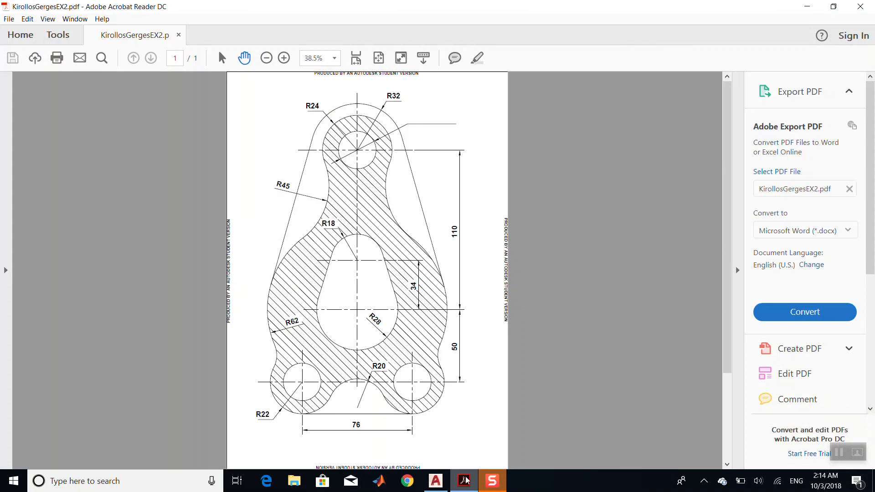
{"action": "mouse_move", "coordinate": [465, 482]}
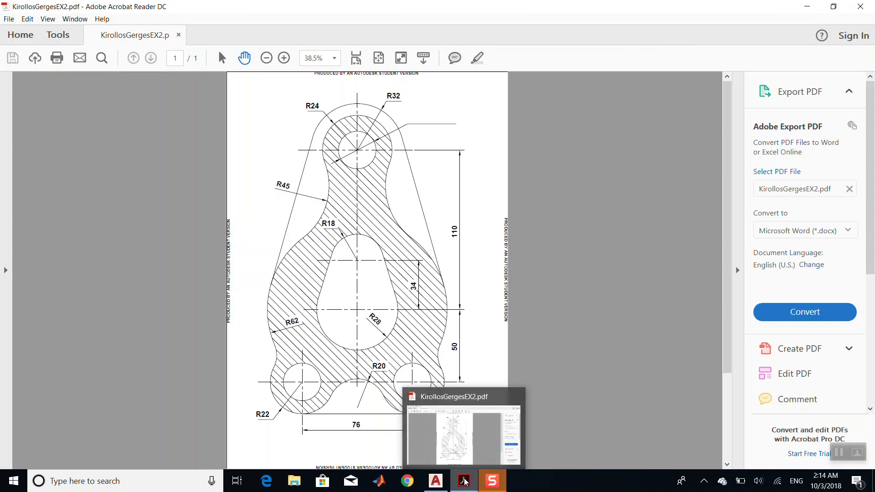
{"action": "left_click", "coordinate": [465, 482]}
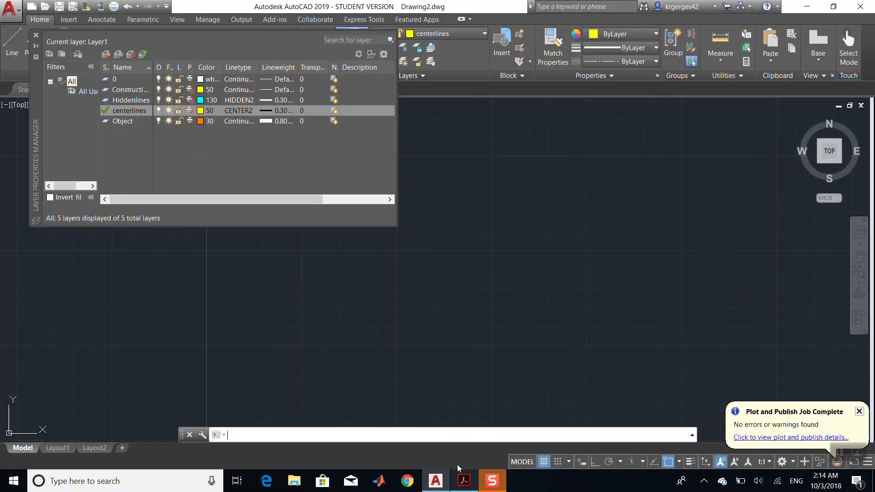
- Create a new layer named dimension
{"action": "left_click", "coordinate": [228, 165]}
{"action": "right_click", "coordinate": [228, 144]}
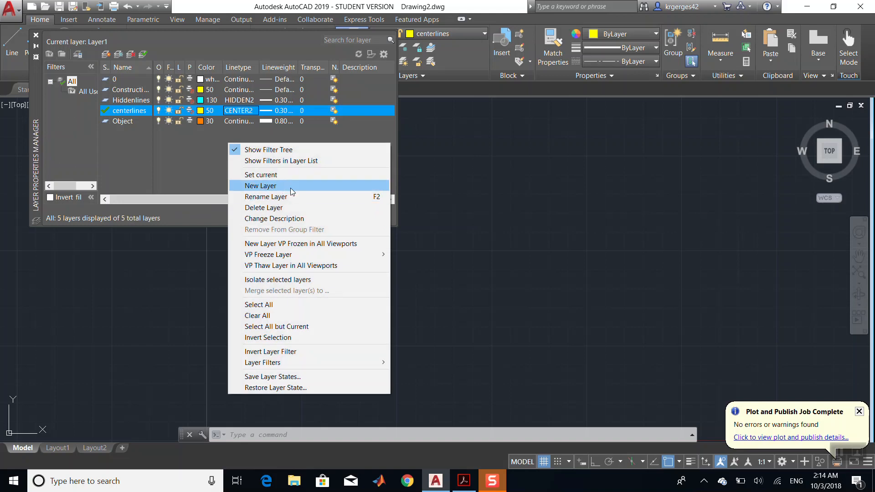
{"action": "left_click", "coordinate": [290, 188]}
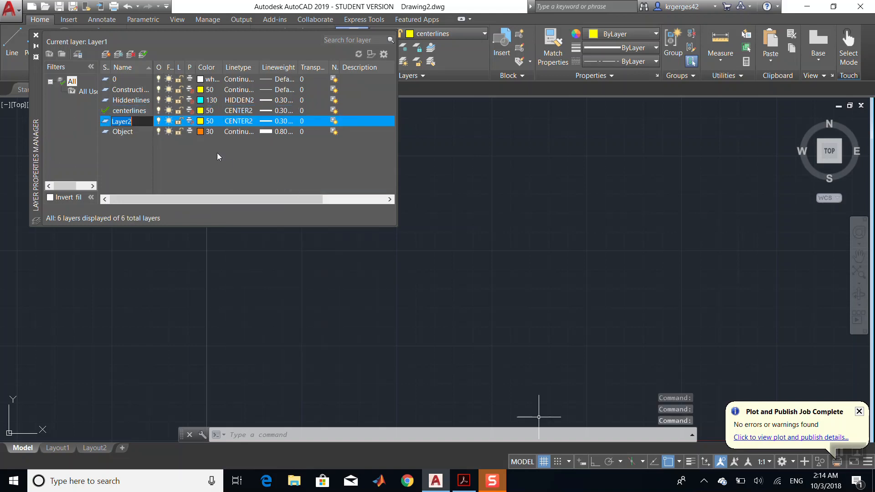
{"action": "type", "text": "dim"}
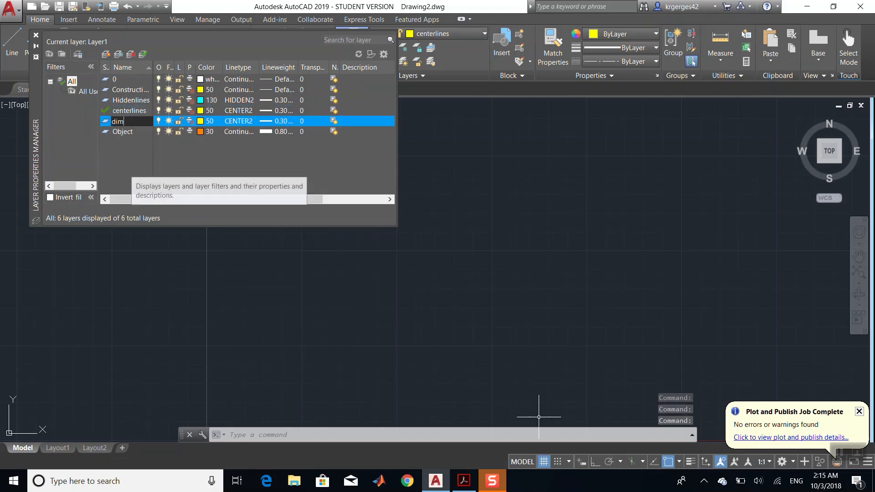
{"action": "type", "text": "ension"}
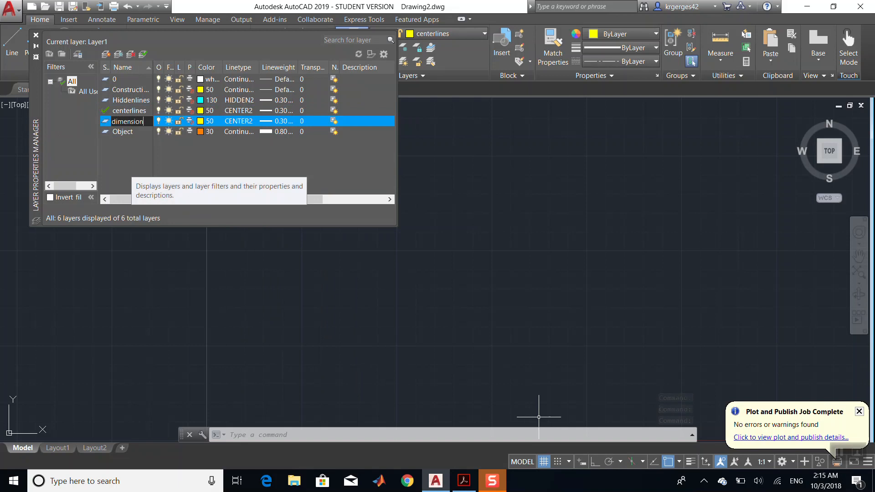
{"action": "key", "text": "Return"}
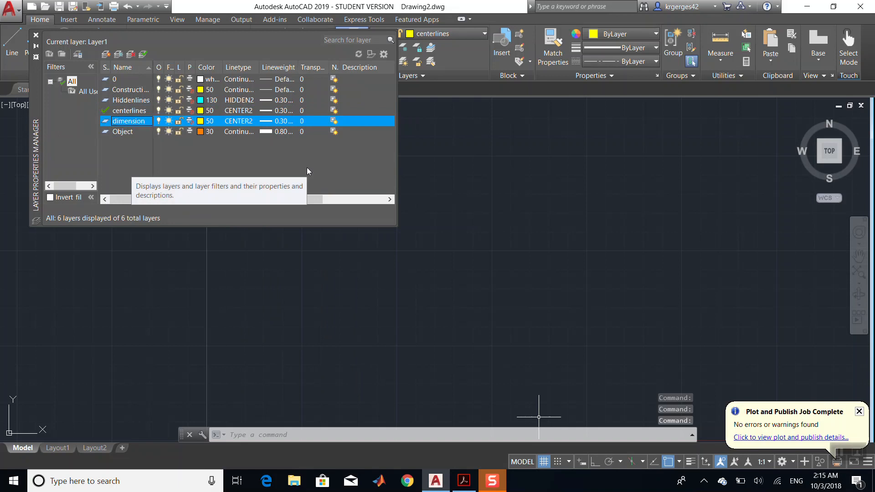
- Set the dimension layer's colour to blue, keeping its 0.30 mm lineweight
{"action": "left_click", "coordinate": [201, 121]}
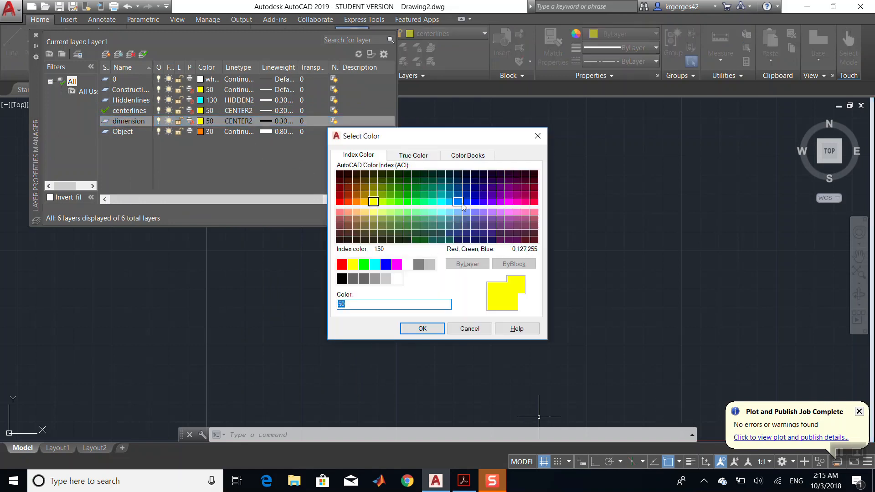
{"action": "left_click", "coordinate": [386, 264]}
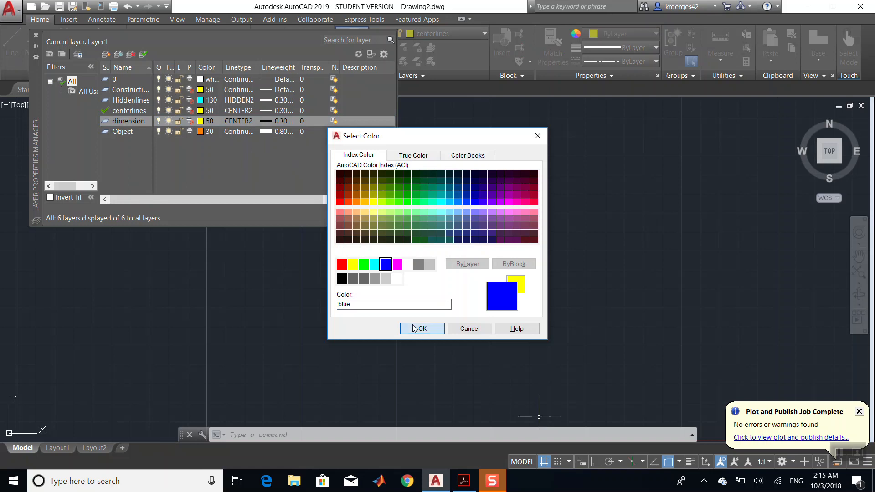
{"action": "left_click", "coordinate": [423, 328]}
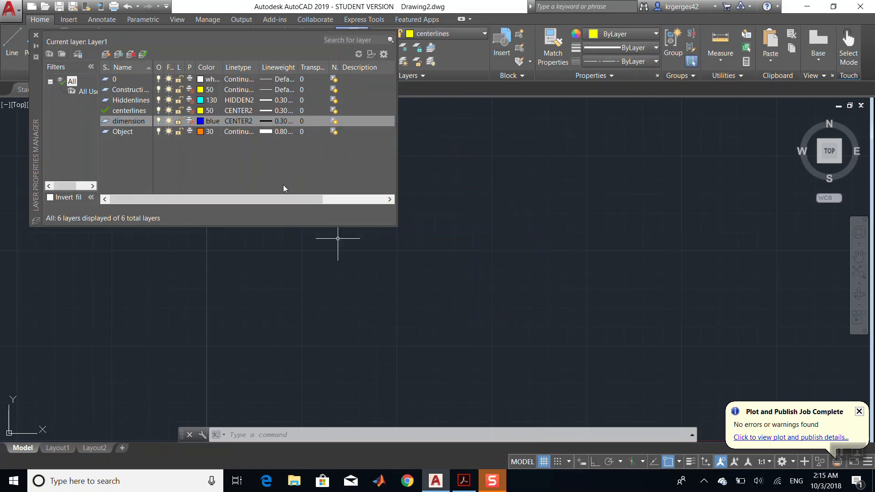
{"action": "left_click", "coordinate": [269, 121]}
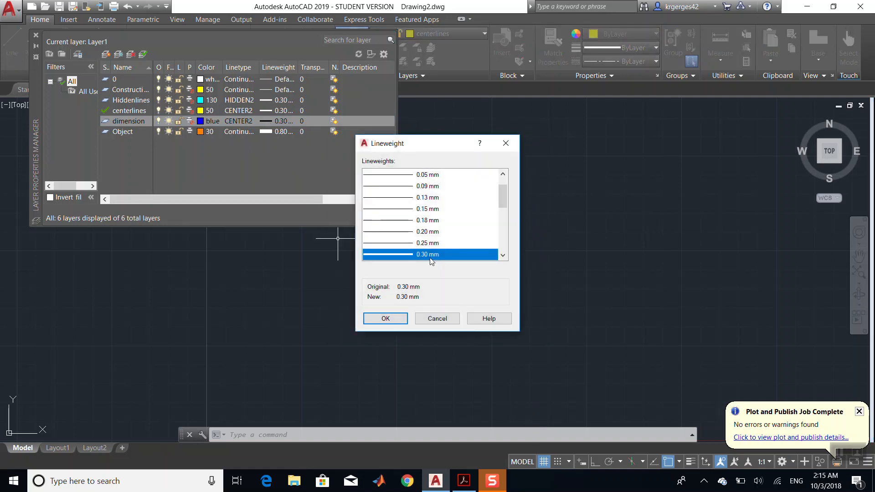
{"action": "left_click", "coordinate": [386, 319]}
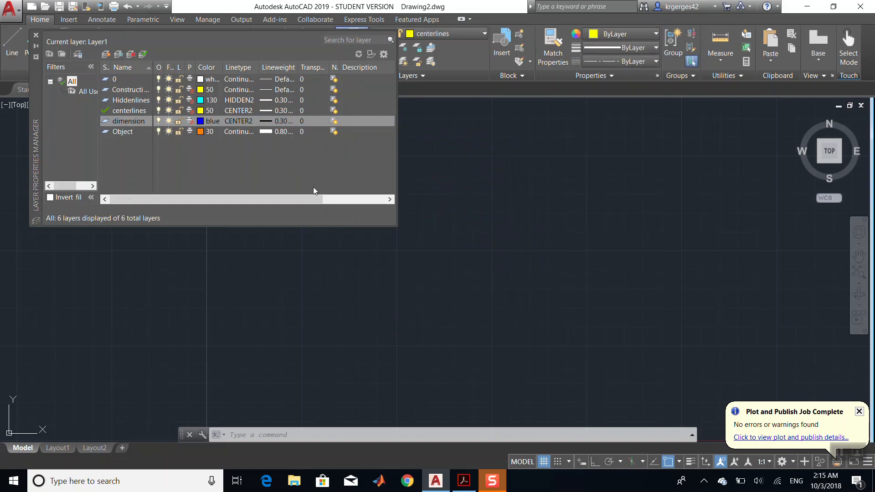
- Change the centerlines layer's colour to index colour 240
{"action": "left_click", "coordinate": [200, 111]}
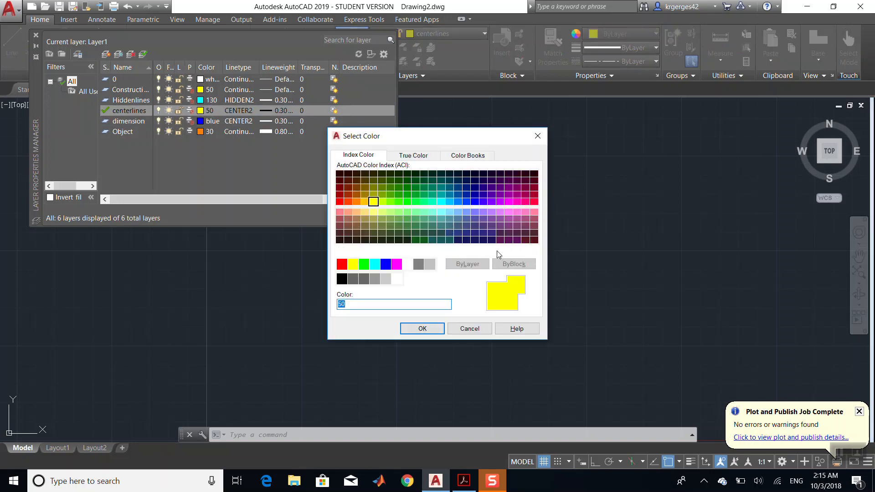
{"action": "left_click", "coordinate": [534, 202]}
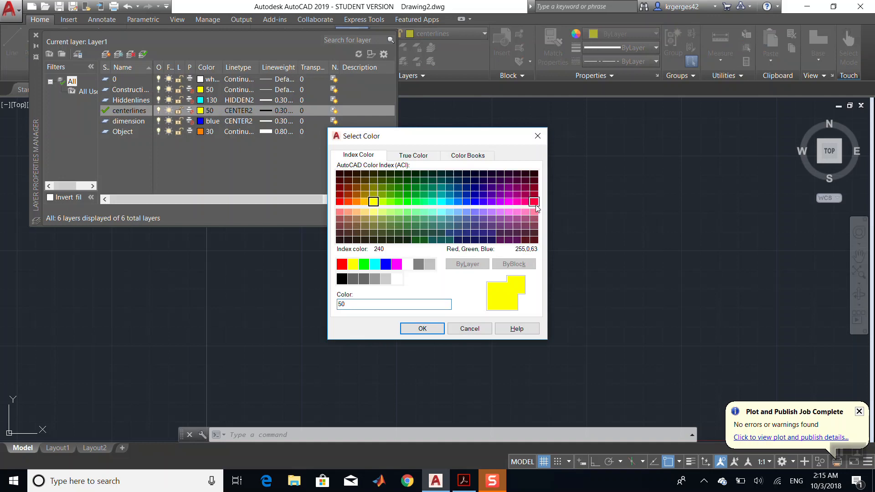
{"action": "left_click", "coordinate": [423, 329]}
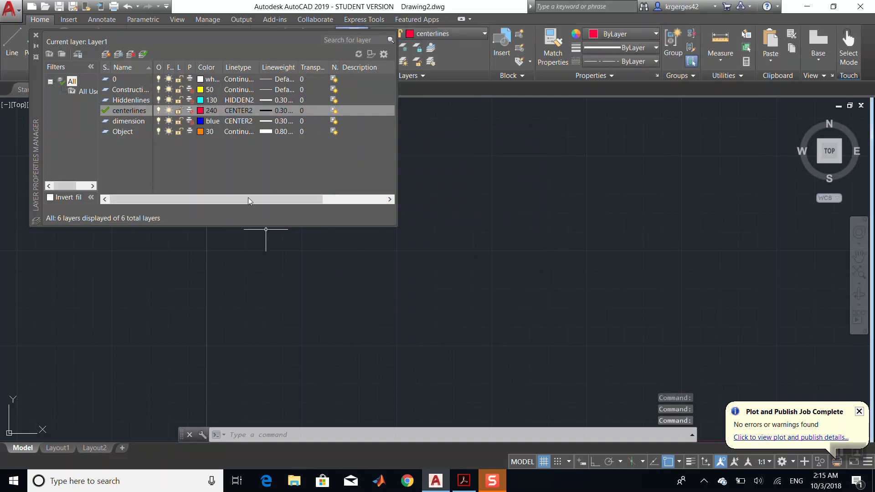
- Create another new layer named Hatch
{"action": "right_click", "coordinate": [256, 155]}
{"action": "left_click", "coordinate": [309, 198]}
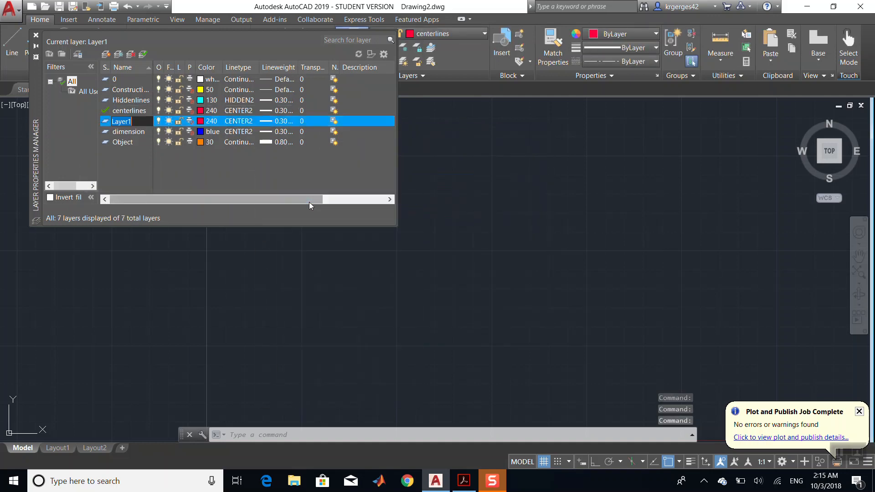
{"action": "type", "text": "H"}
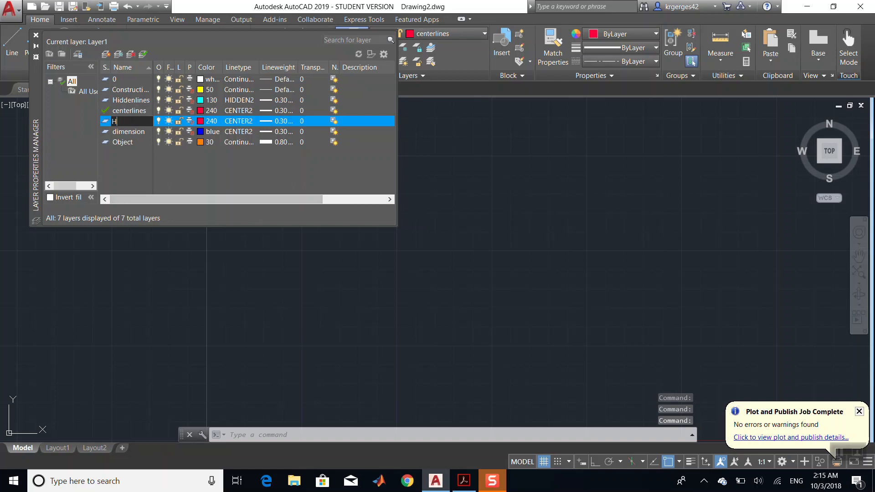
{"action": "type", "text": "stch"}
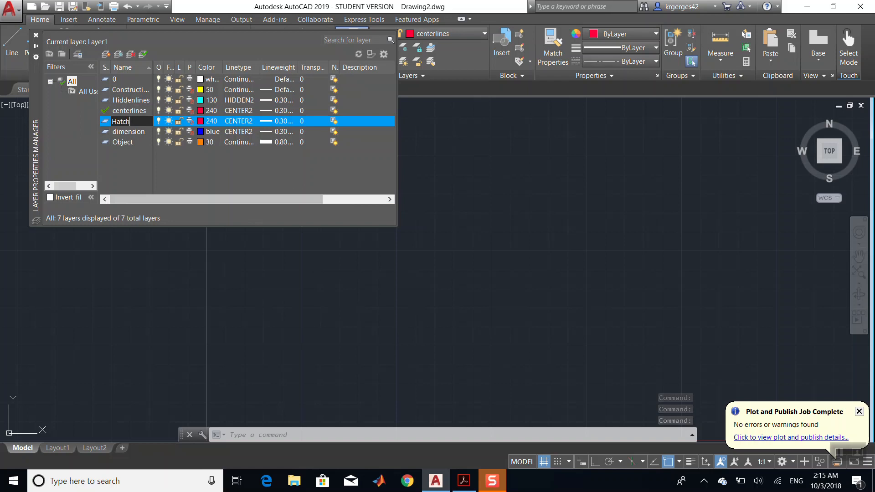
{"action": "key", "text": "Return"}
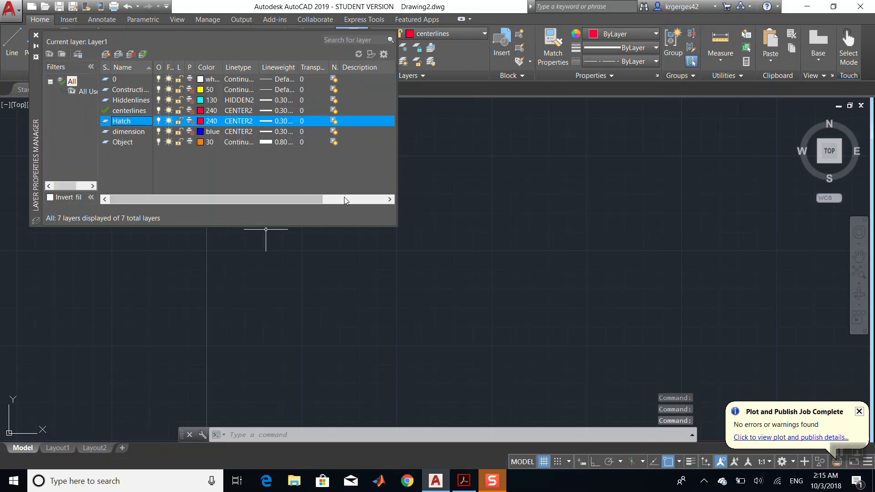
- Set the Hatch layer's colour to index colour 29 and its lineweight to Default
{"action": "left_click", "coordinate": [201, 120]}
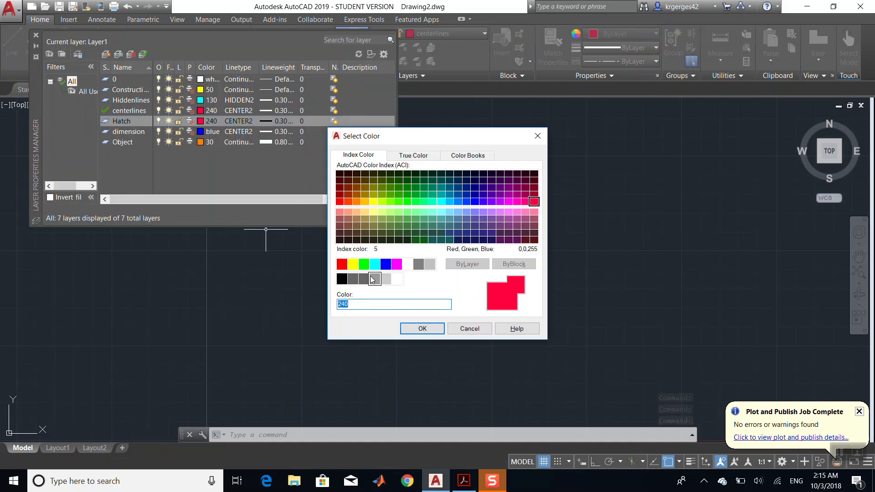
{"action": "left_click", "coordinate": [347, 240]}
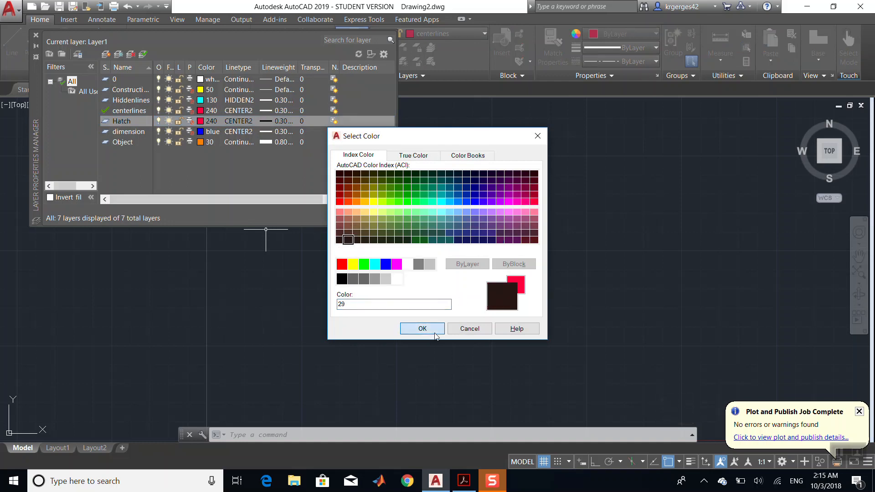
{"action": "left_click", "coordinate": [429, 329]}
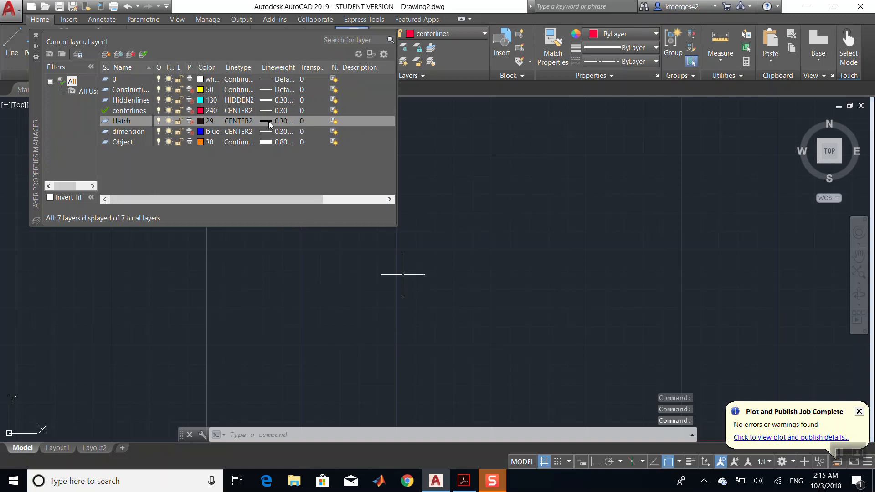
{"action": "left_click", "coordinate": [292, 120]}
{"action": "left_click", "coordinate": [410, 175]}
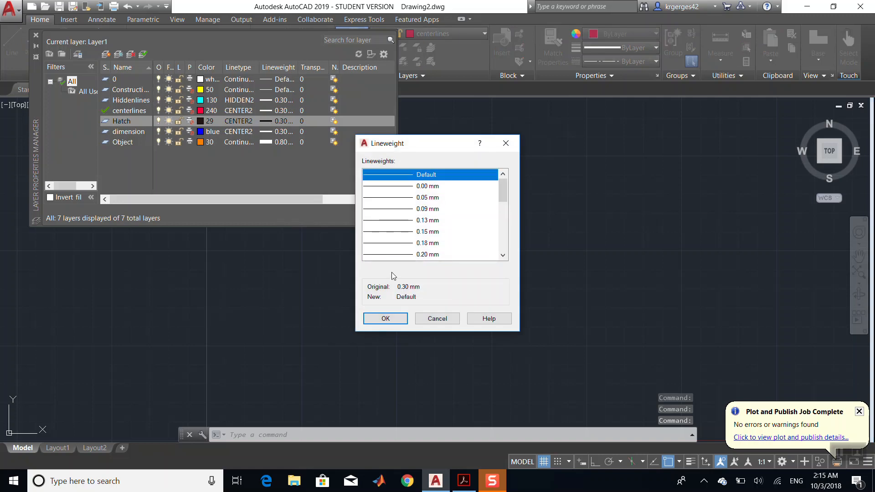
{"action": "left_click", "coordinate": [385, 319]}
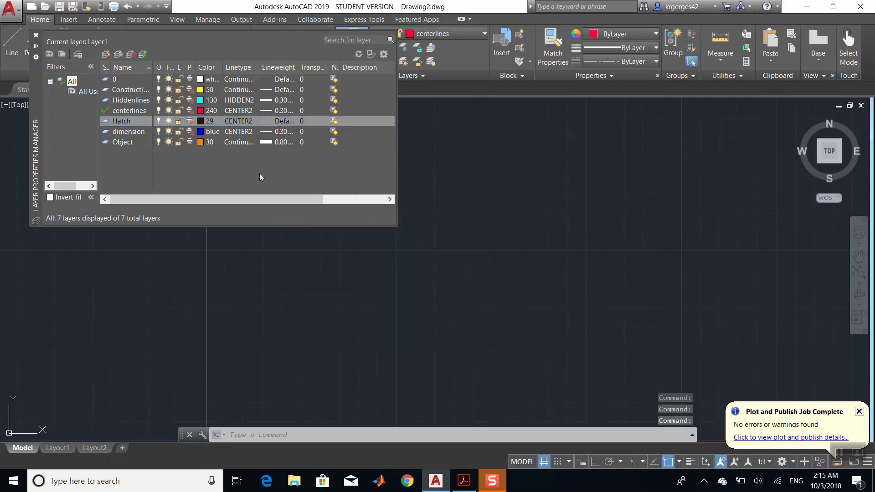
- Close the layer manager and review the drawing units settings with the UNITS command
{"action": "left_click", "coordinate": [36, 35]}
{"action": "left_click", "coordinate": [339, 436]}
{"action": "type", "text": "unn"}
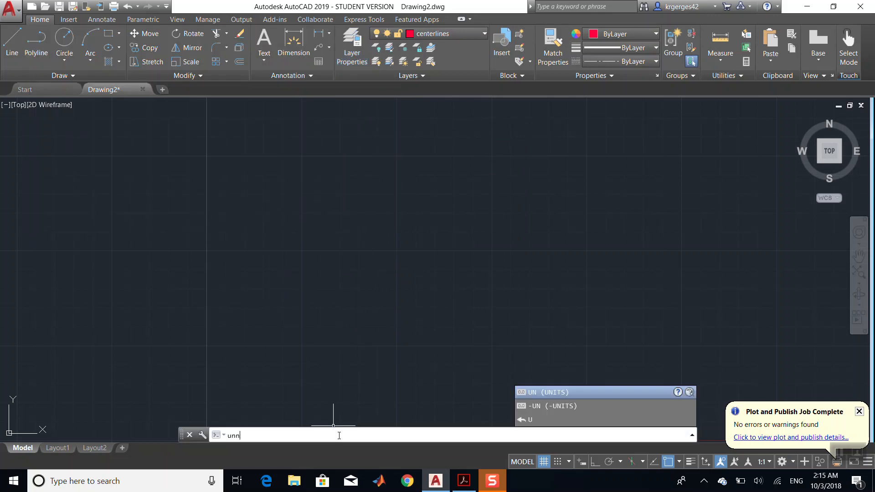
{"action": "type", "text": "nits"}
{"action": "key", "text": "Return"}
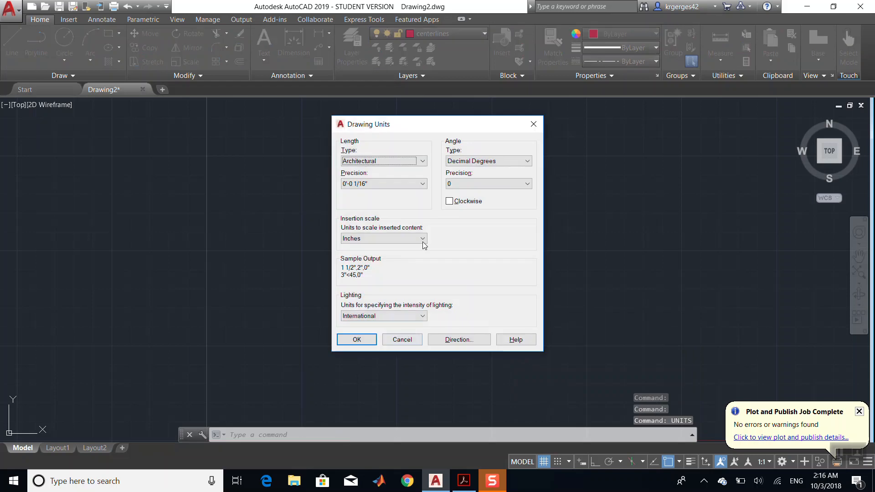
{"action": "left_click", "coordinate": [358, 341]}
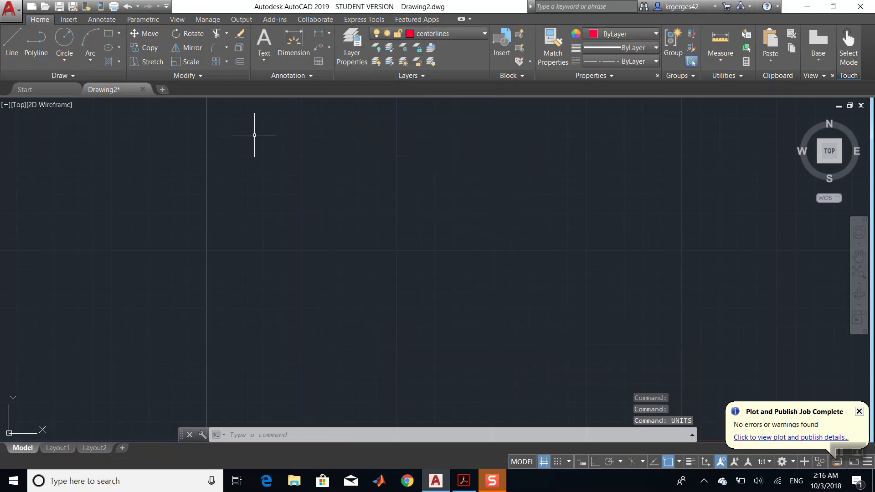
- Switch to Adobe Acrobat to review the bracket drawing, then return to AutoCAD
{"action": "scroll", "coordinate": [404, 216], "scroll_direction": "down", "scroll_amount": 5}
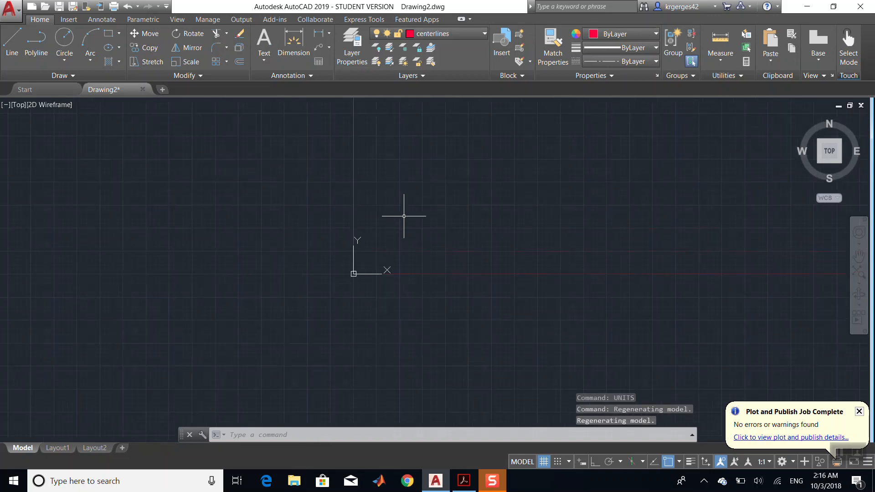
{"action": "left_click", "coordinate": [458, 491]}
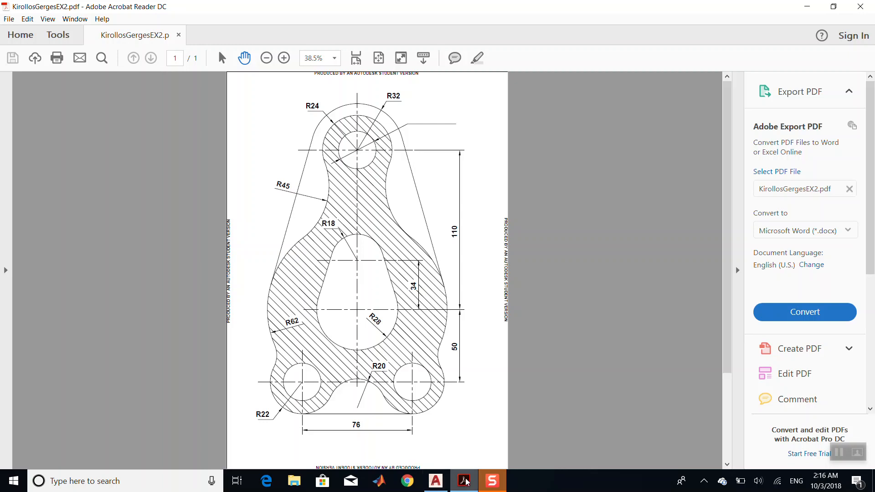
{"action": "mouse_move", "coordinate": [436, 487]}
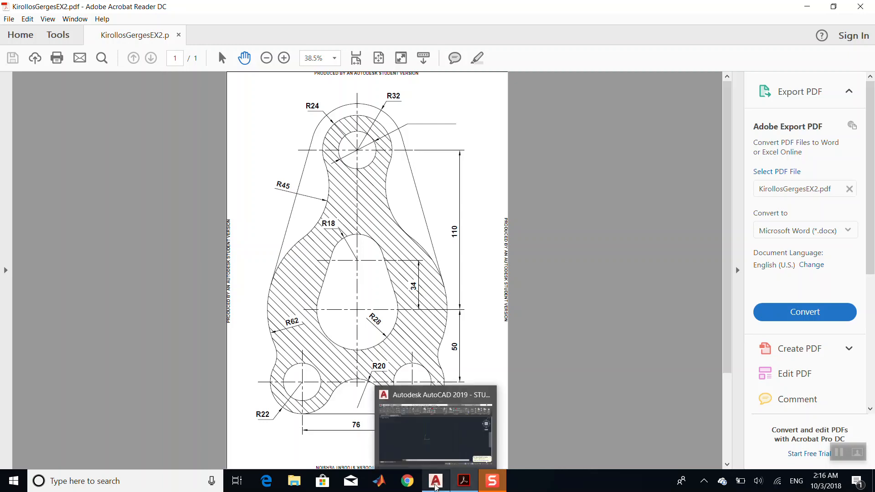
{"action": "left_click", "coordinate": [436, 486]}
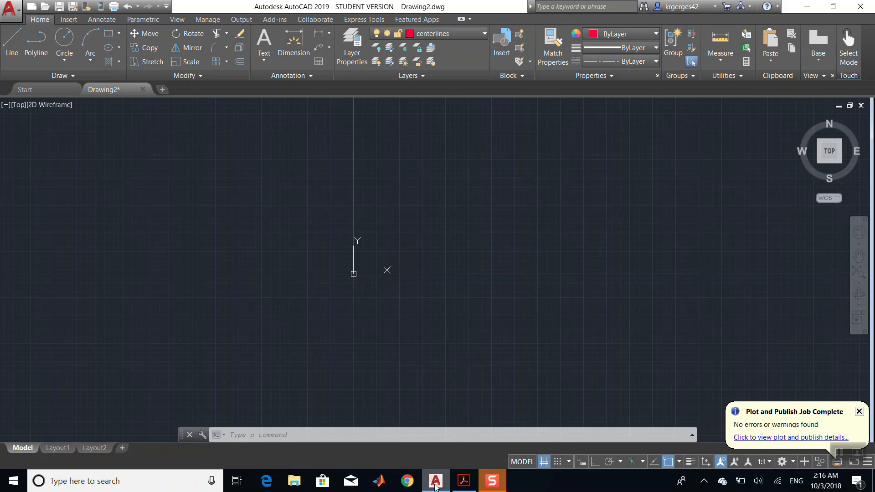
- Draw horizontal and vertical construction lines through the origin 0,0 with polar tracking turned on
{"action": "left_click", "coordinate": [56, 78]}
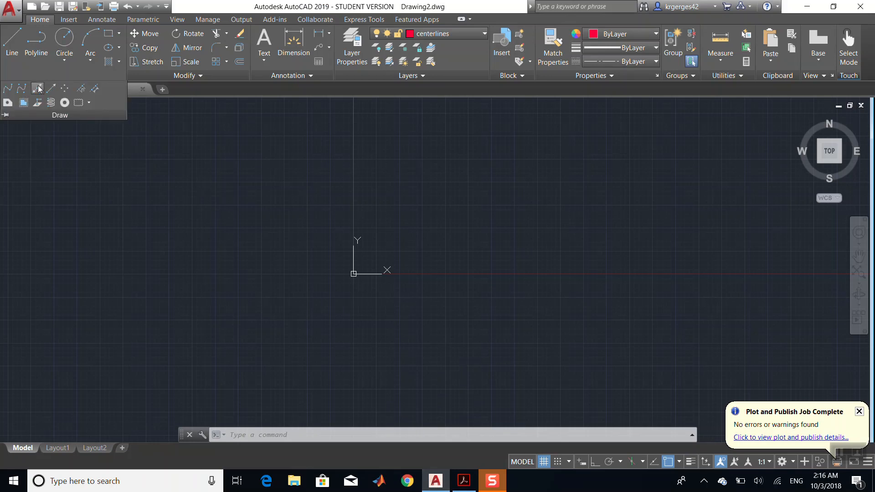
{"action": "left_click", "coordinate": [38, 89]}
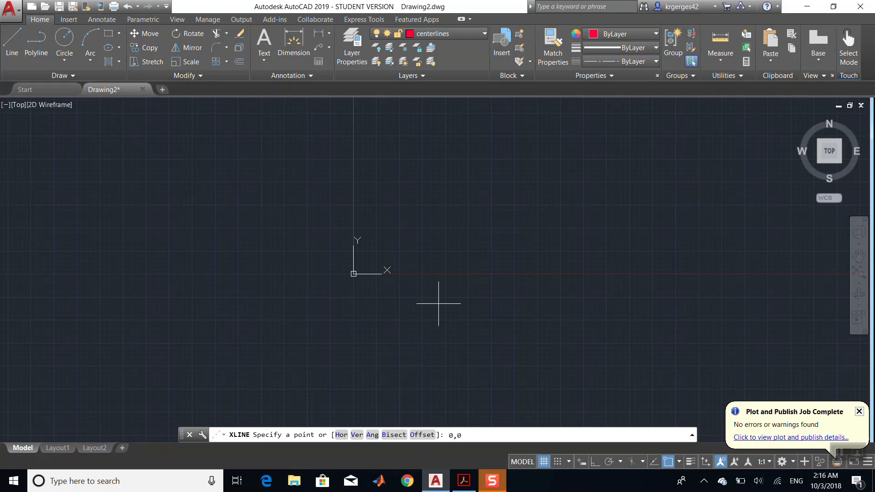
{"action": "key", "text": "Return"}
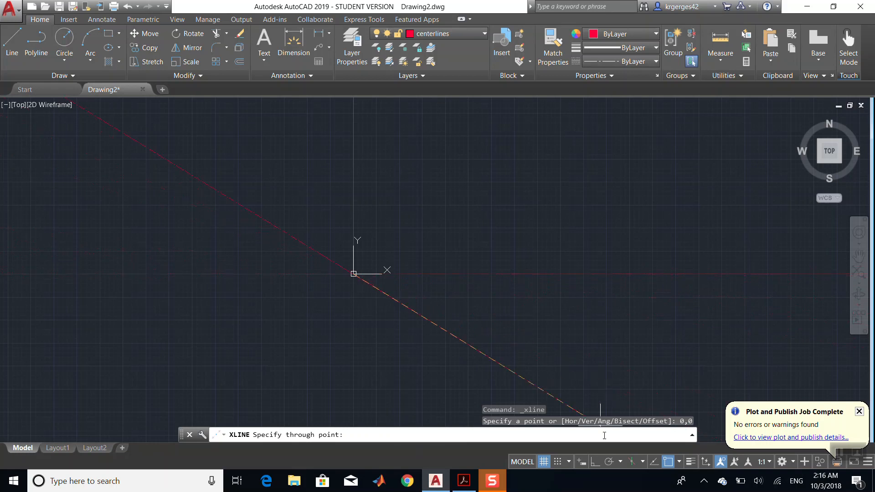
{"action": "left_click", "coordinate": [611, 461]}
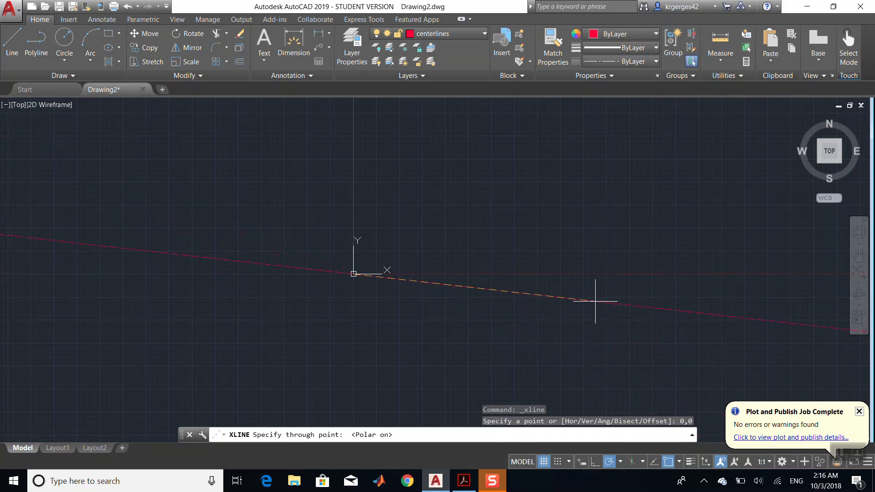
{"action": "left_click", "coordinate": [601, 274]}
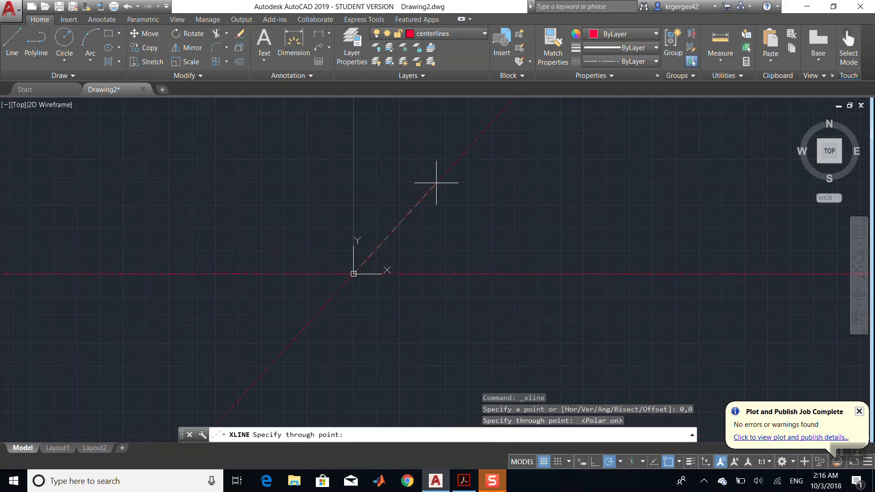
{"action": "left_click", "coordinate": [354, 151]}
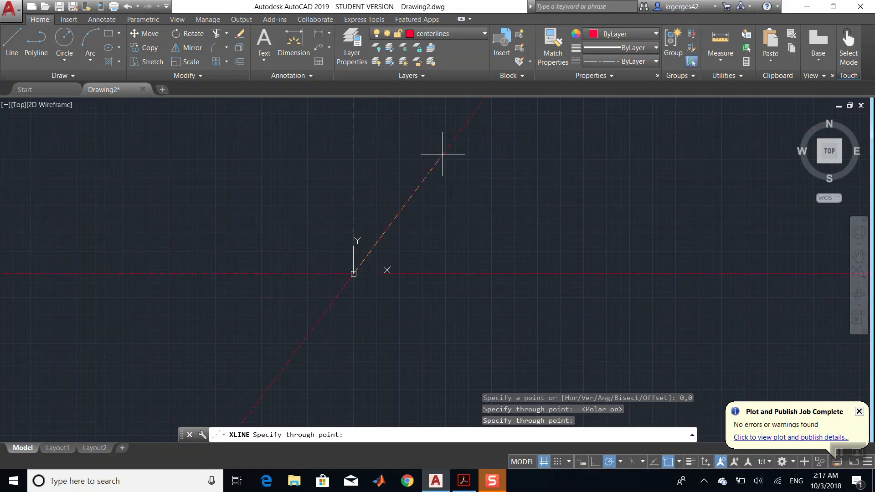
- Move the horizontal and vertical lines through the origin onto the Construction layer
{"action": "key", "text": "Escape"}
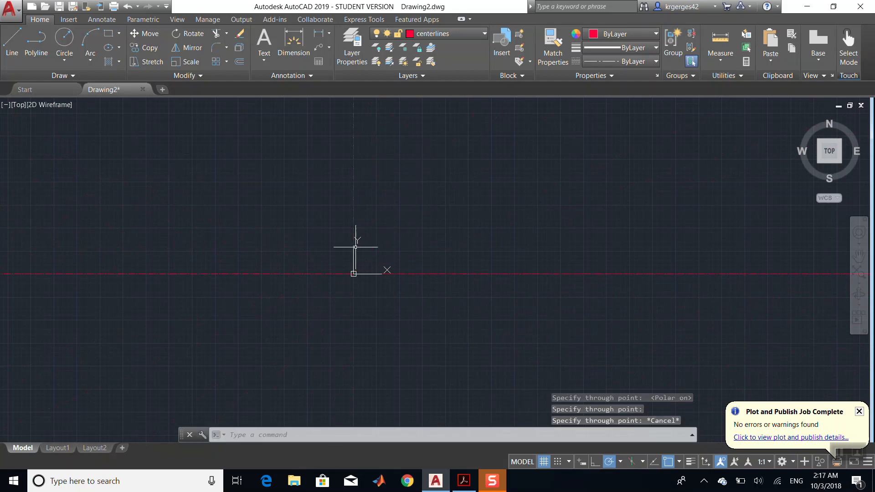
{"action": "scroll", "coordinate": [356, 247], "scroll_direction": "up", "scroll_amount": 6}
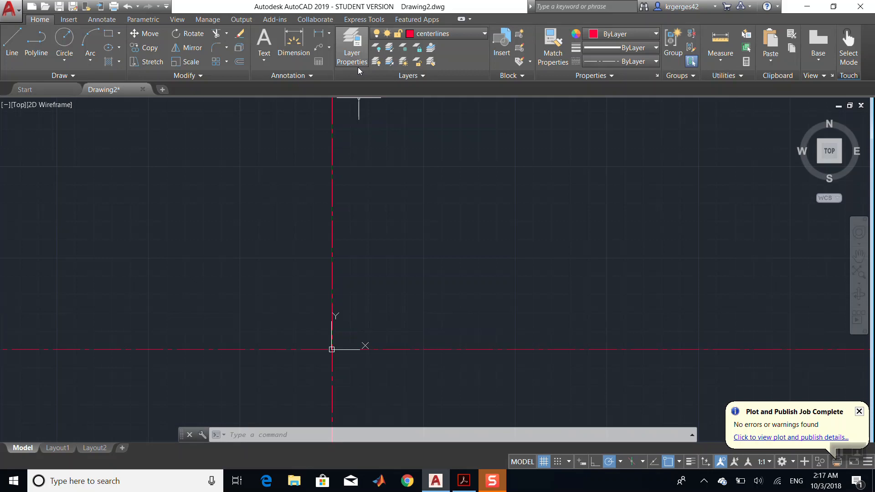
{"action": "left_click", "coordinate": [431, 34]}
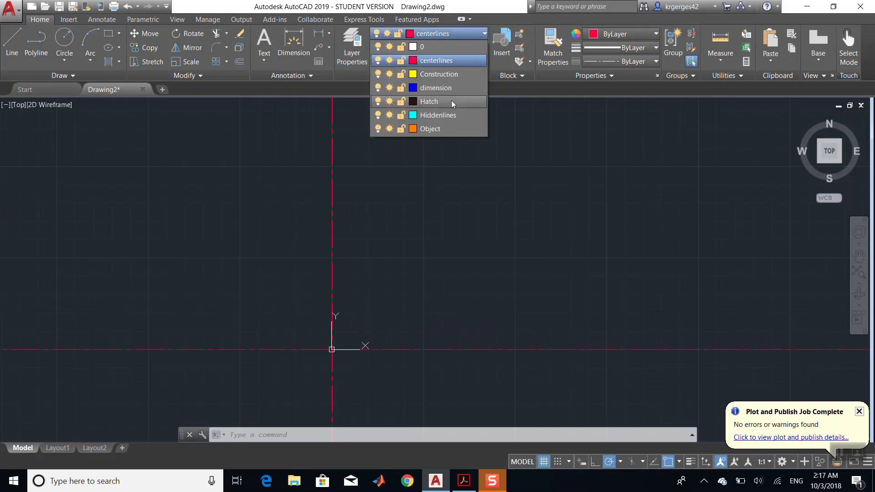
{"action": "left_click", "coordinate": [445, 35]}
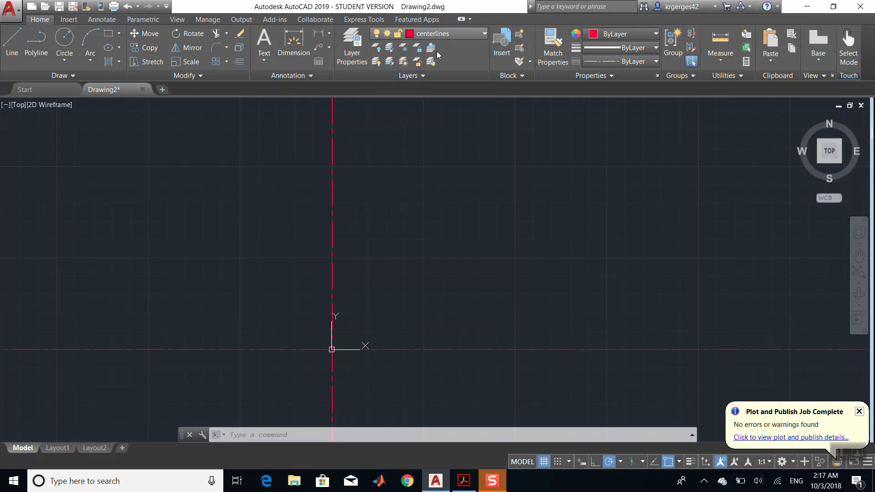
{"action": "left_click", "coordinate": [386, 172]}
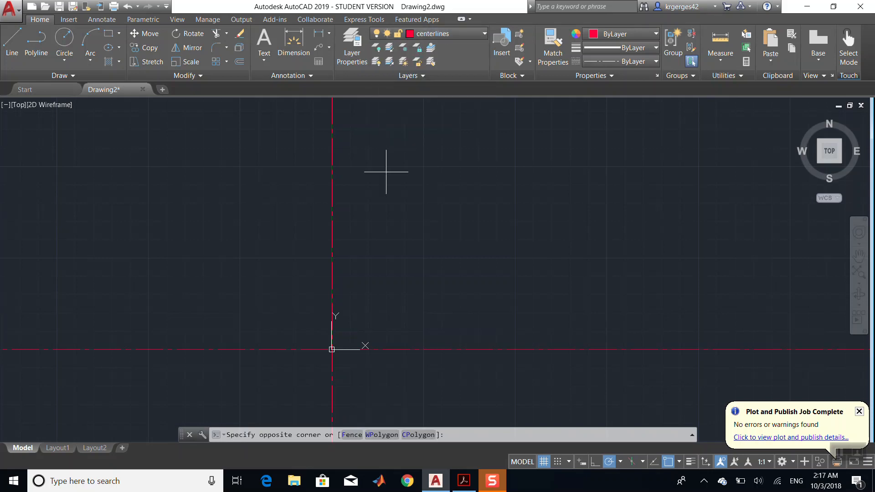
{"action": "left_click", "coordinate": [271, 391]}
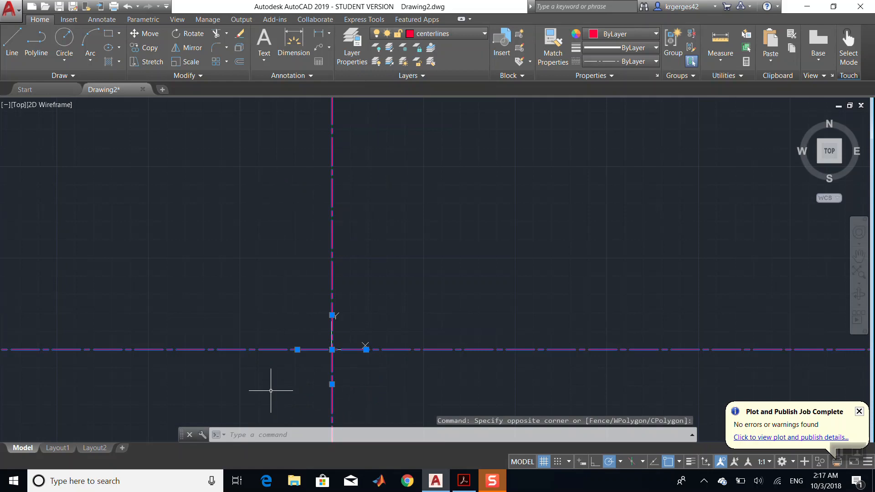
{"action": "left_click", "coordinate": [466, 35]}
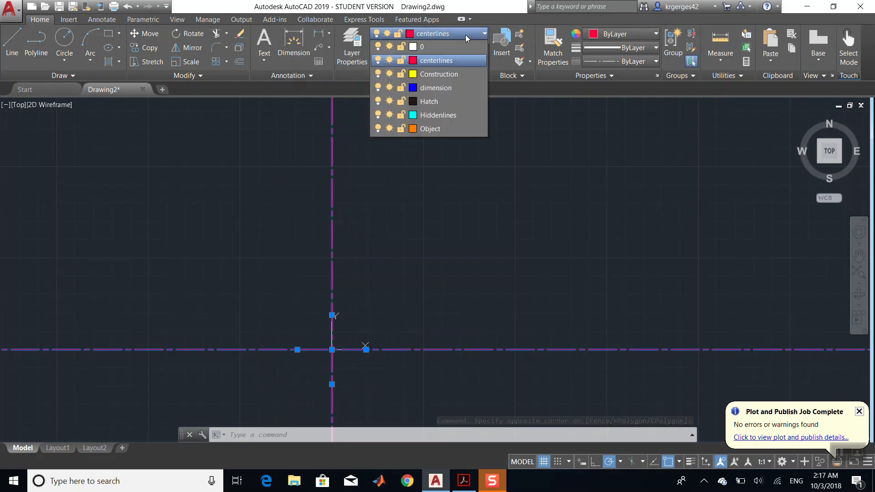
{"action": "left_click", "coordinate": [458, 75]}
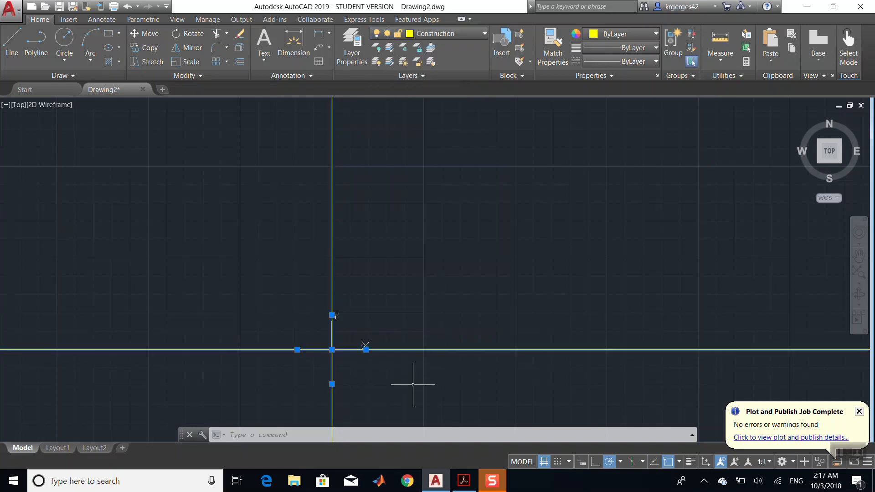
{"action": "key", "text": "Escape"}
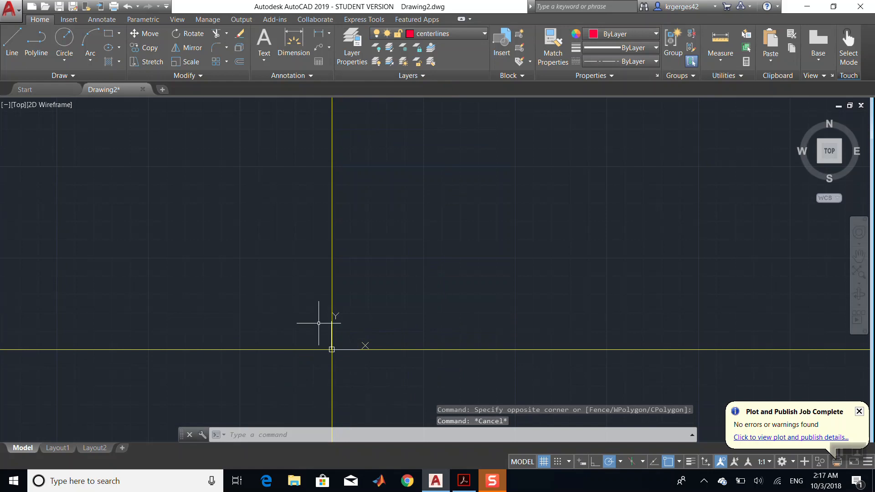
- Make Construction the current layer
{"action": "left_click", "coordinate": [451, 37]}
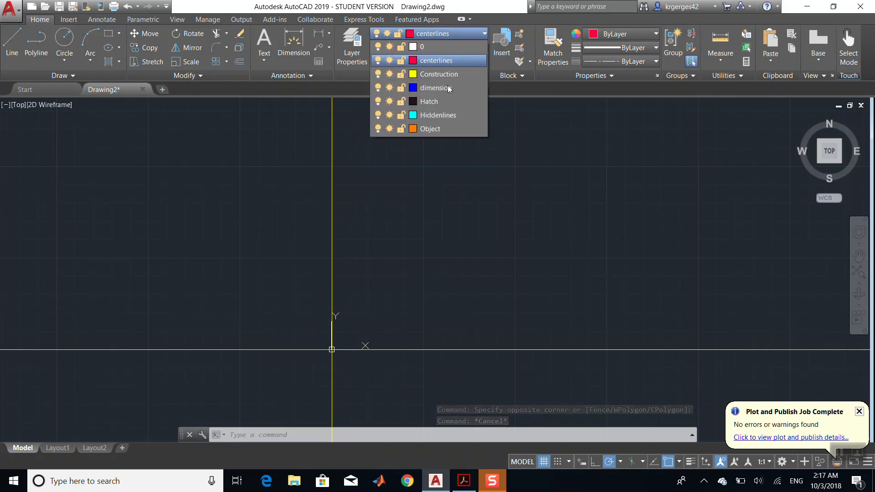
{"action": "left_click", "coordinate": [463, 34]}
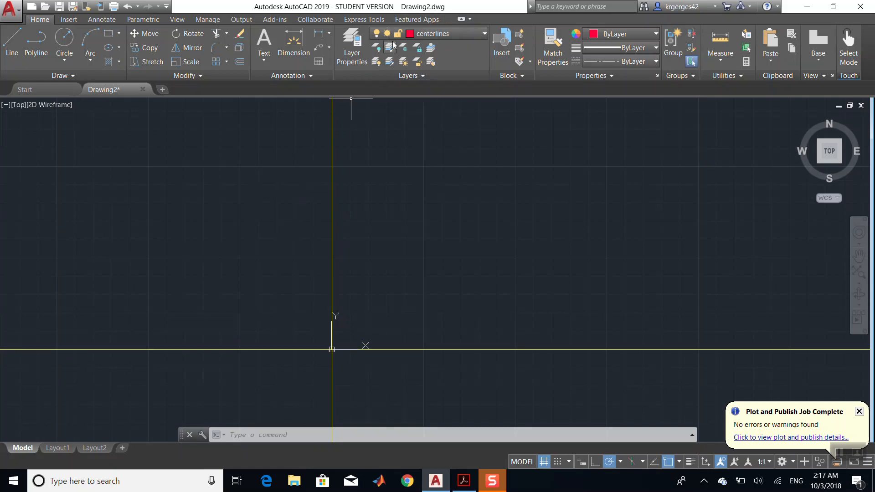
{"action": "left_click", "coordinate": [453, 33]}
{"action": "left_click", "coordinate": [440, 74]}
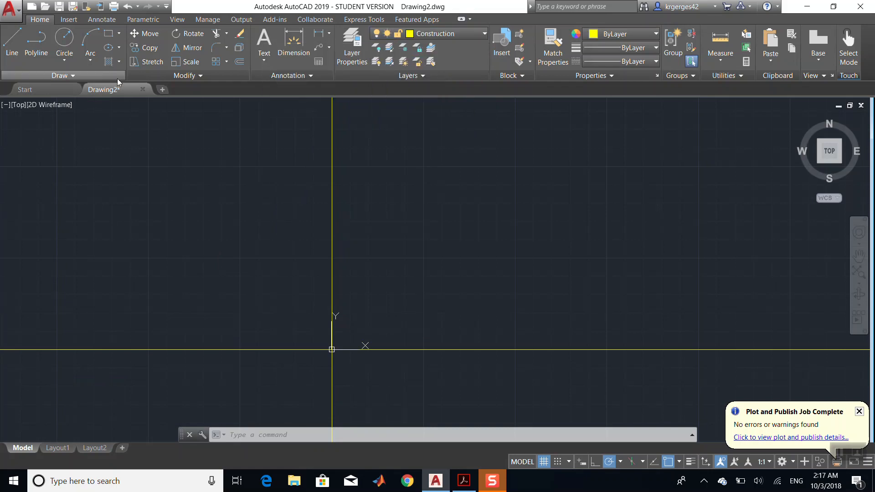
- Start the Construction Line command and switch to Acrobat to check the bracket drawing
{"action": "left_click", "coordinate": [81, 76]}
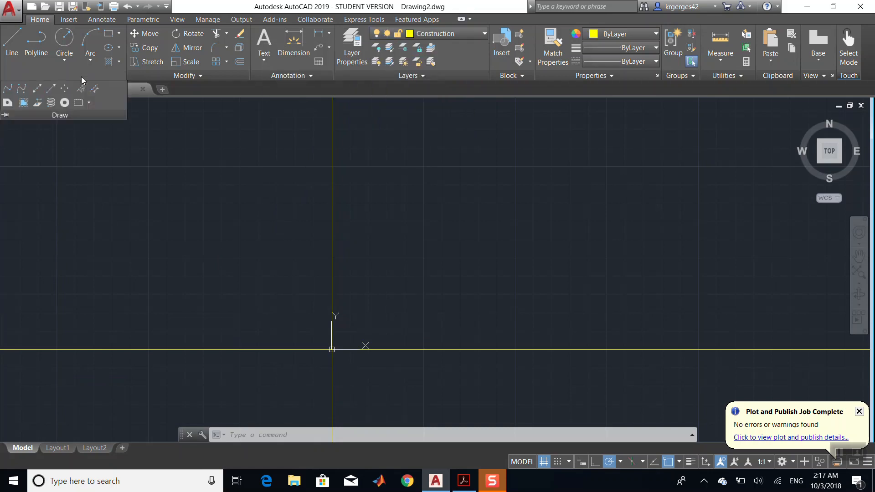
{"action": "left_click", "coordinate": [41, 88]}
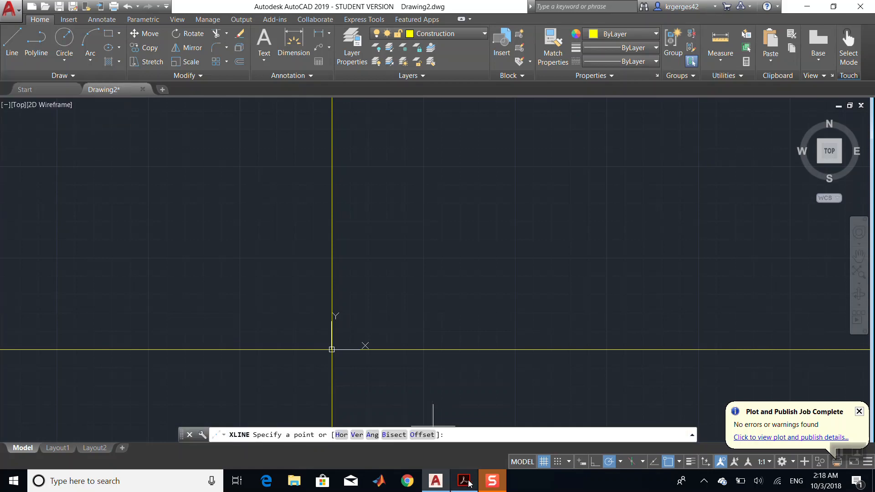
{"action": "left_click", "coordinate": [469, 483]}
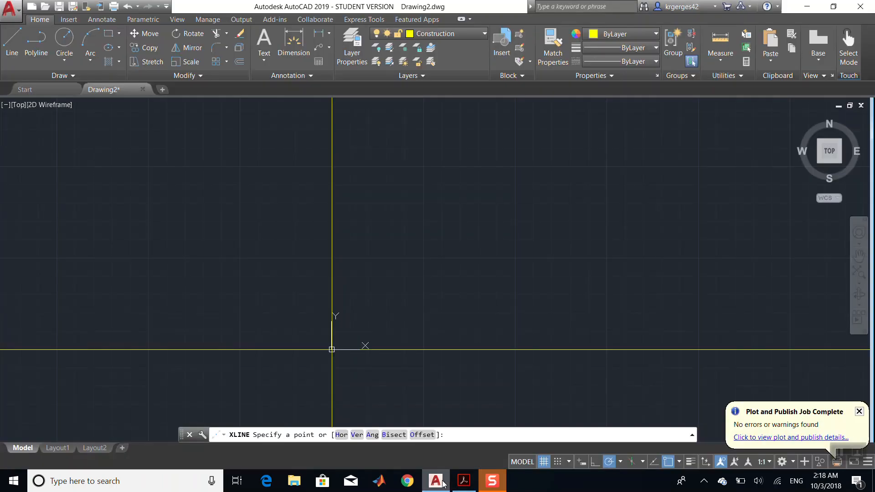
- Offset the horizontal construction line 50 units upward
{"action": "left_click", "coordinate": [242, 64]}
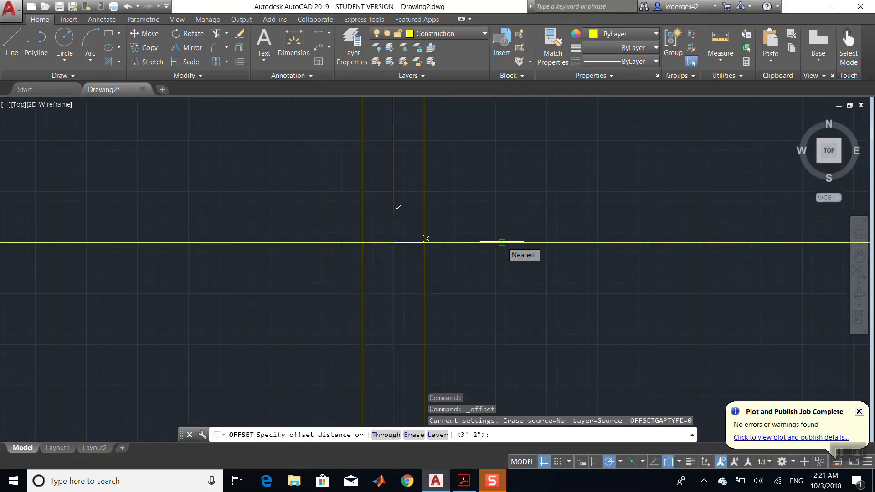
{"action": "type", "text": "50"}
{"action": "key", "text": "Return"}
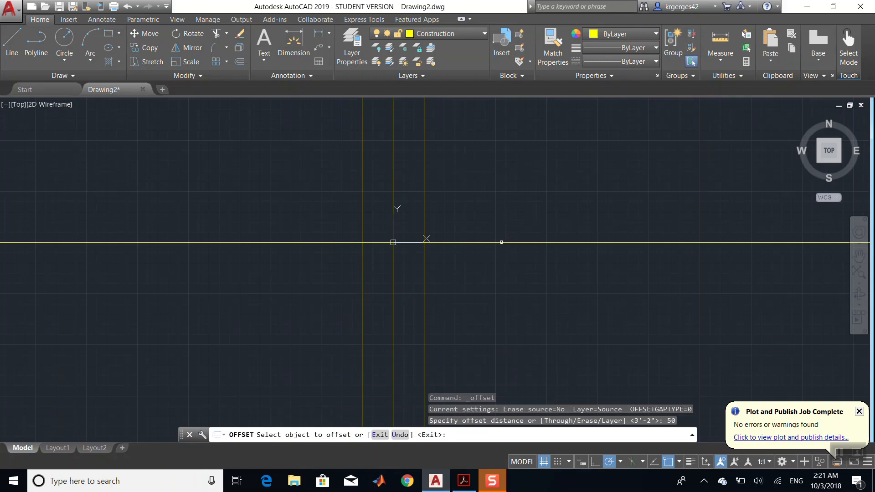
{"action": "left_click", "coordinate": [501, 243]}
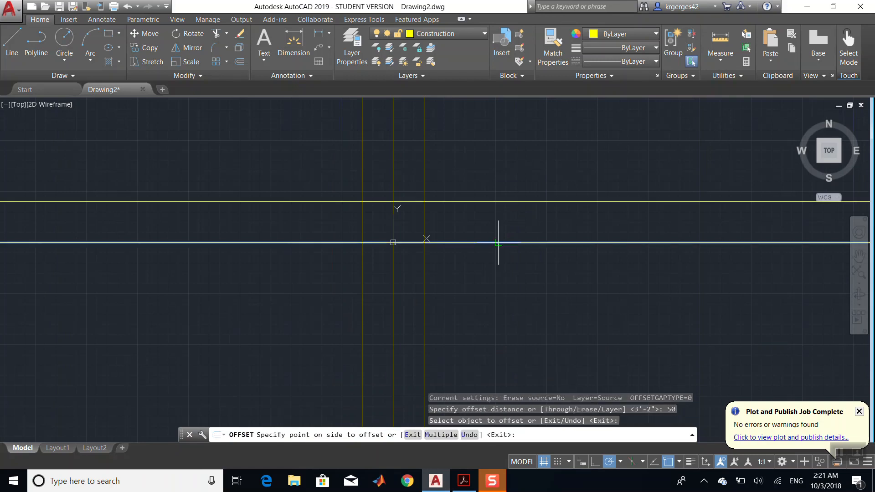
{"action": "left_click", "coordinate": [506, 189]}
- Offset the line lying 50 above the origin a further 34 units upward
{"action": "scroll", "coordinate": [456, 333], "scroll_direction": "up", "scroll_amount": 3}
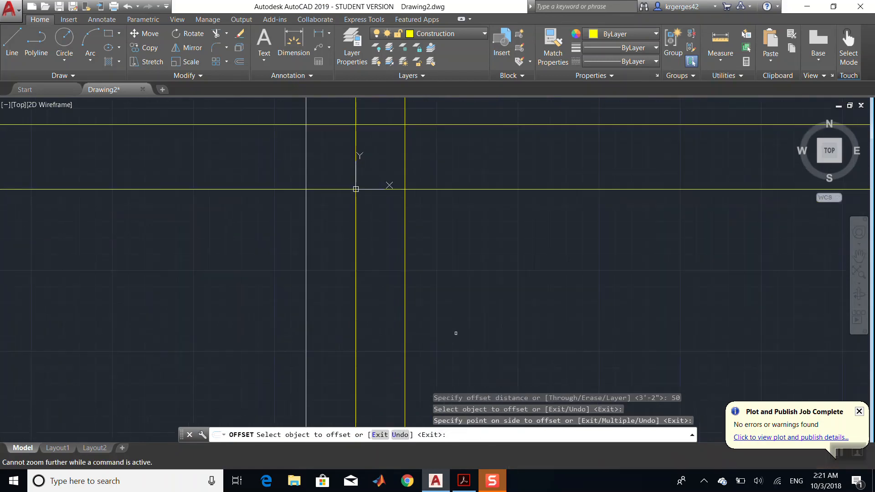
{"action": "scroll", "coordinate": [503, 245], "scroll_direction": "down", "scroll_amount": 2}
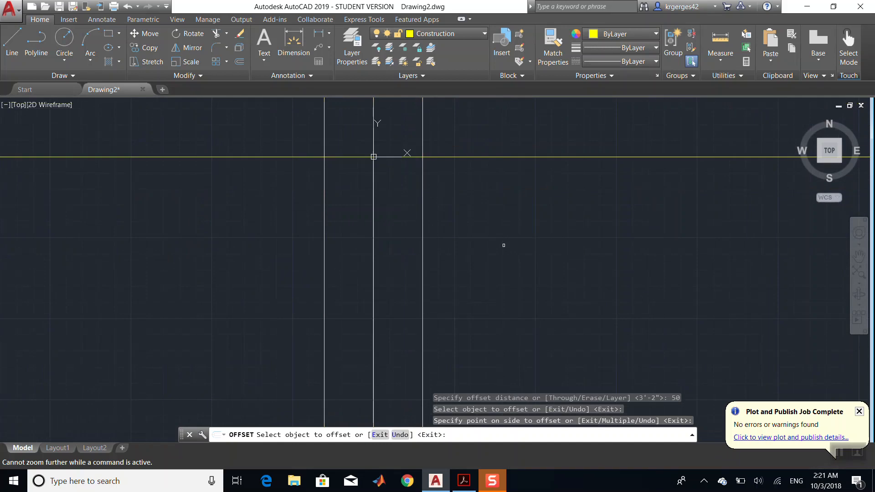
{"action": "left_click", "coordinate": [859, 256]}
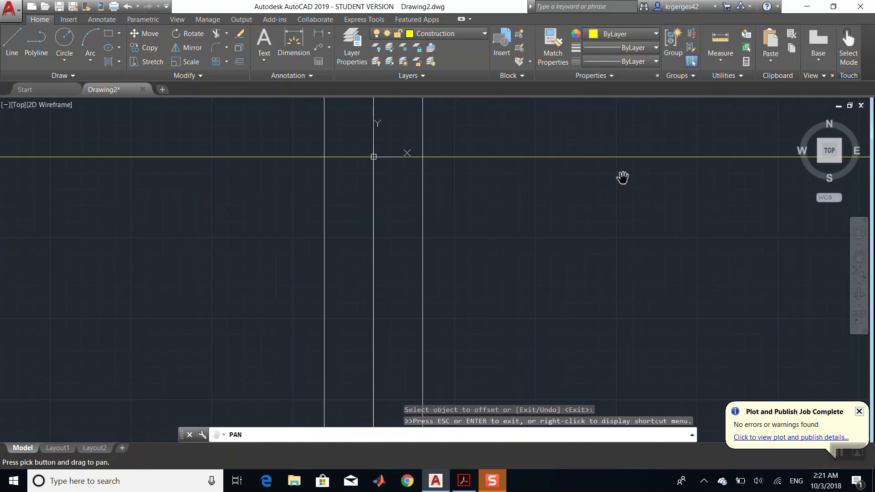
{"action": "left_click_drag", "start_coordinate": [520, 164], "coordinate": [525, 379]}
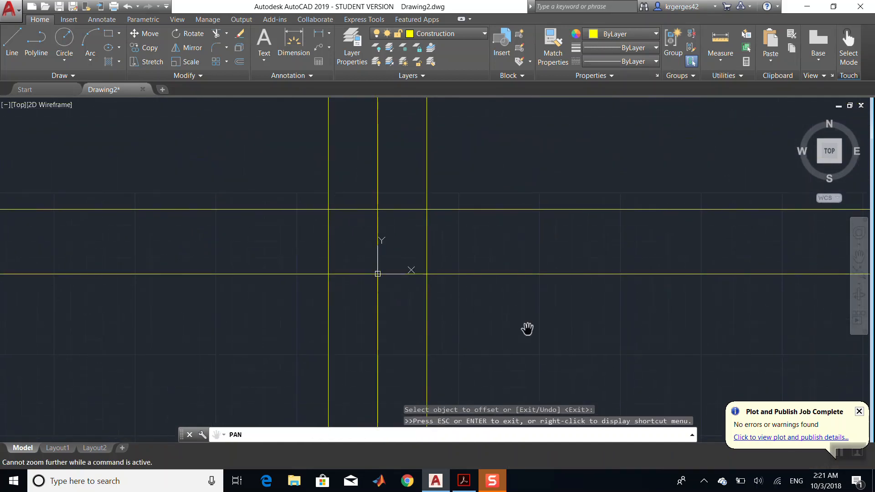
{"action": "key", "text": "Escape"}
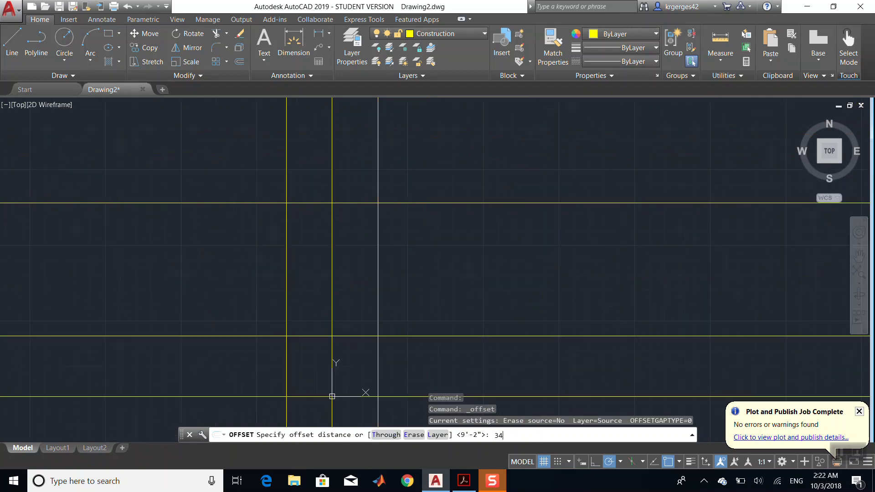
{"action": "key", "text": "Return"}
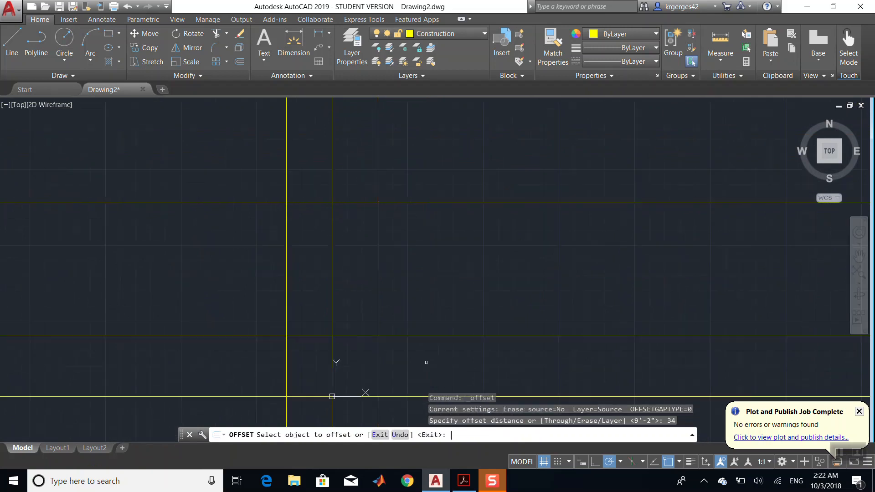
{"action": "left_click", "coordinate": [423, 336]}
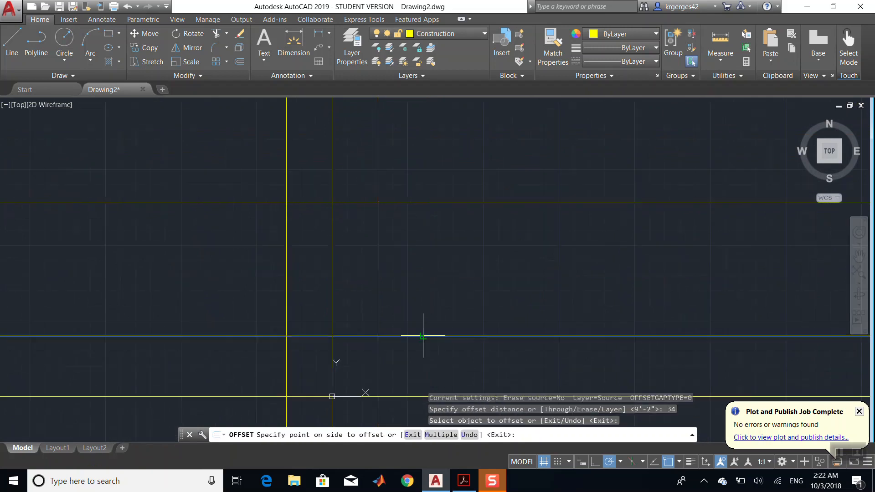
{"action": "left_click", "coordinate": [434, 302]}
- Switch to Acrobat to review the bracket drawing, then return to AutoCAD
{"action": "left_click", "coordinate": [464, 481]}
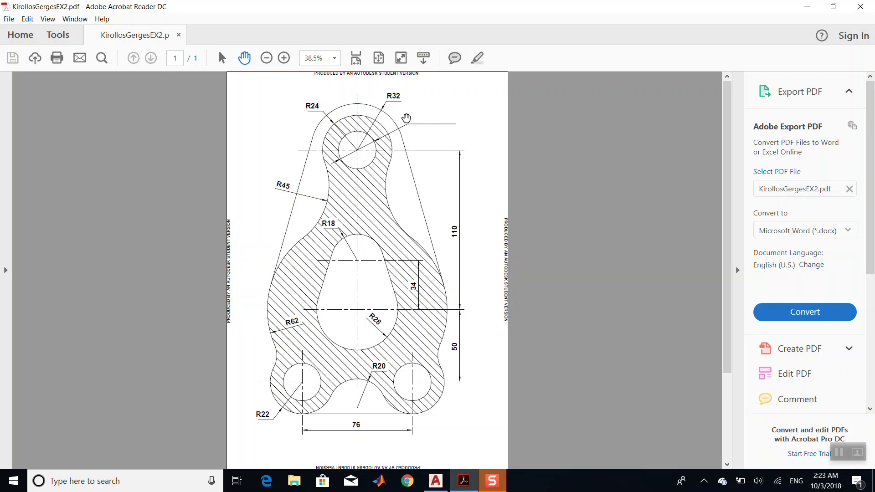
{"action": "mouse_move", "coordinate": [469, 489]}
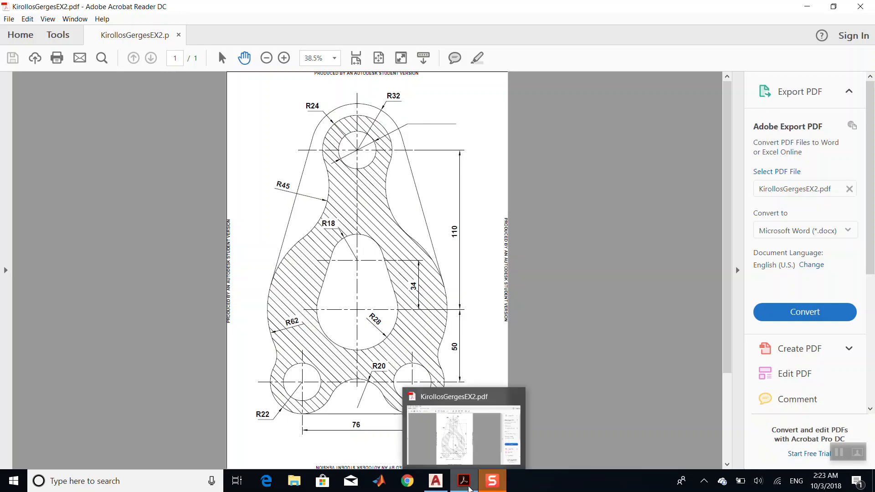
{"action": "left_click", "coordinate": [465, 481]}
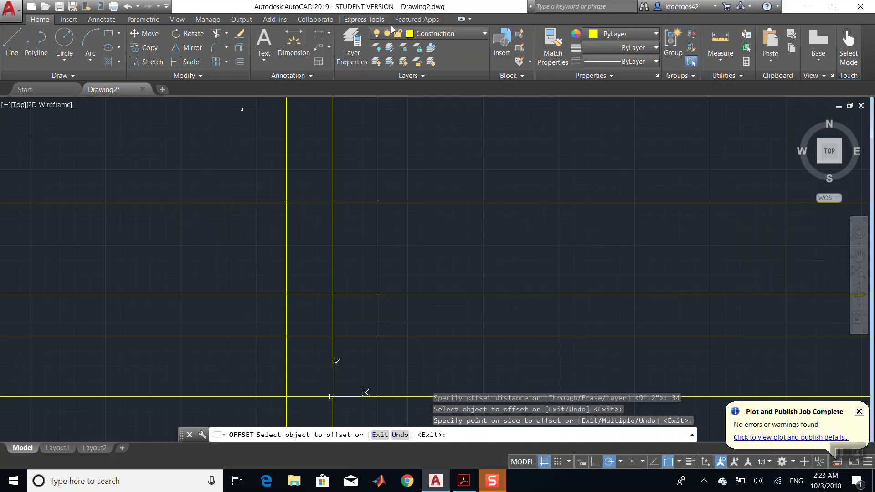
- On the Object layer, draw a circle of diameter 26 centred where the top horizontal line meets the rightmost vertical line
{"action": "left_click", "coordinate": [412, 34]}
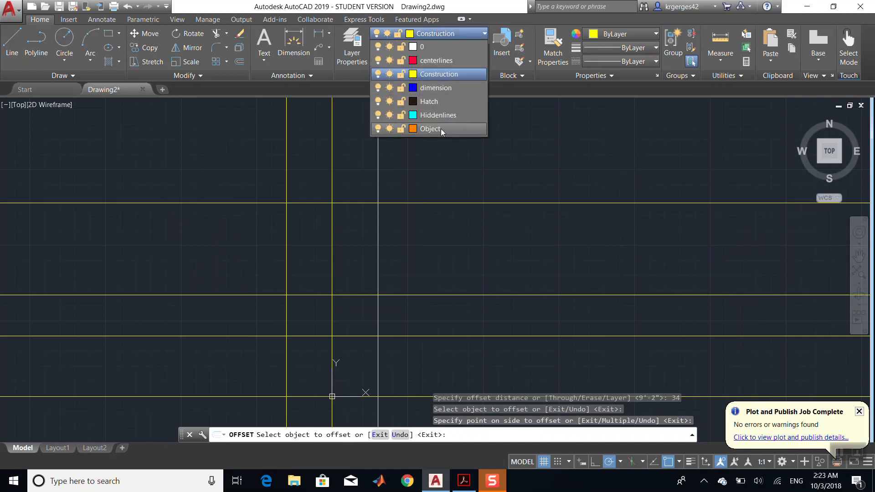
{"action": "left_click", "coordinate": [441, 129]}
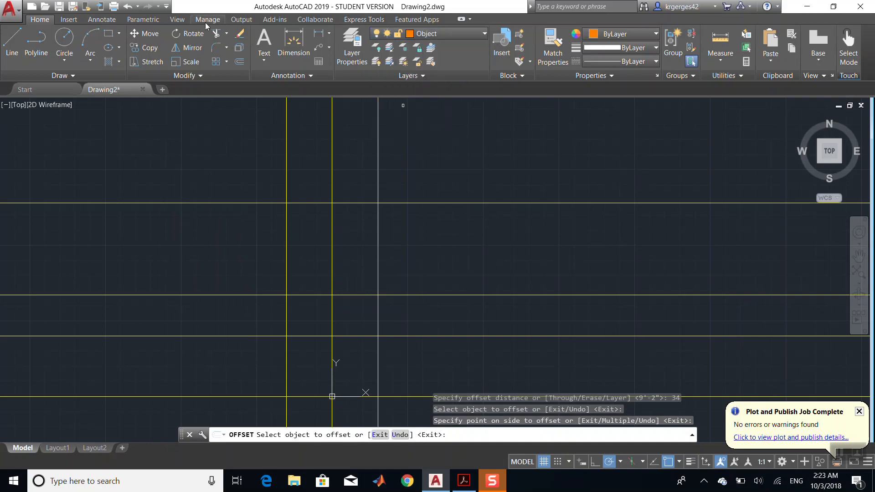
{"action": "left_click", "coordinate": [66, 38]}
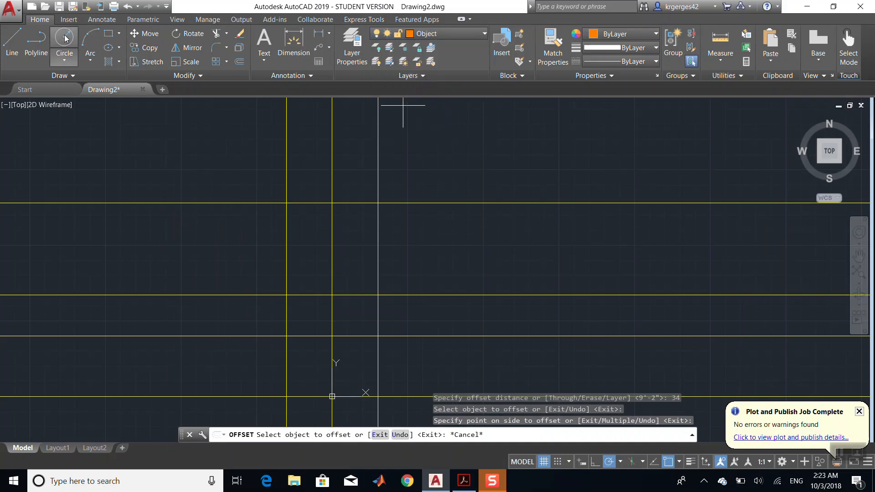
{"action": "left_click", "coordinate": [380, 203]}
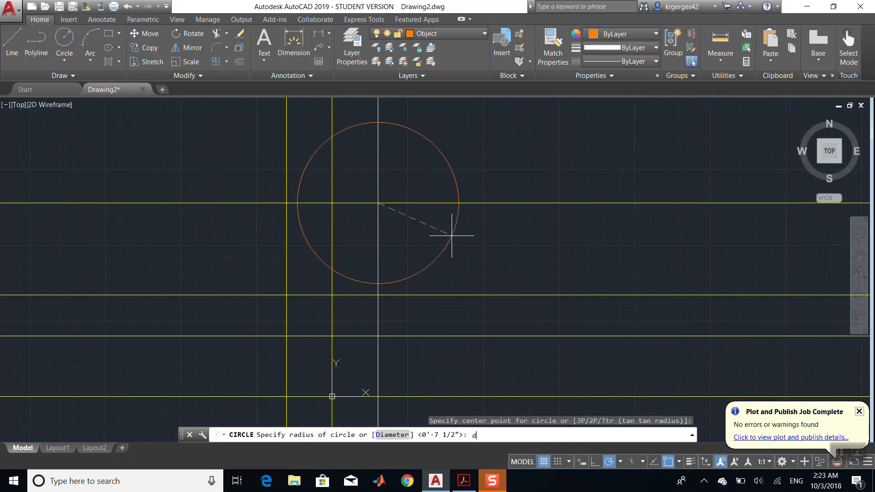
{"action": "key", "text": "Return"}
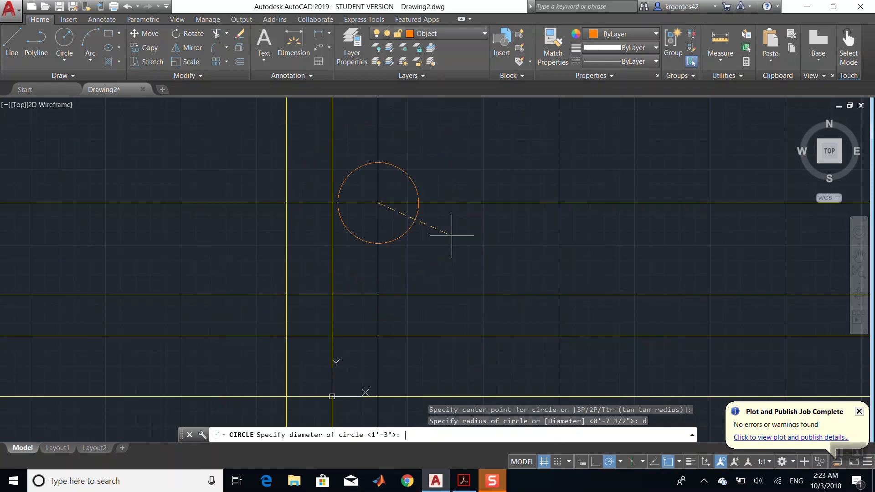
{"action": "type", "text": "26"}
{"action": "key", "text": "Return"}
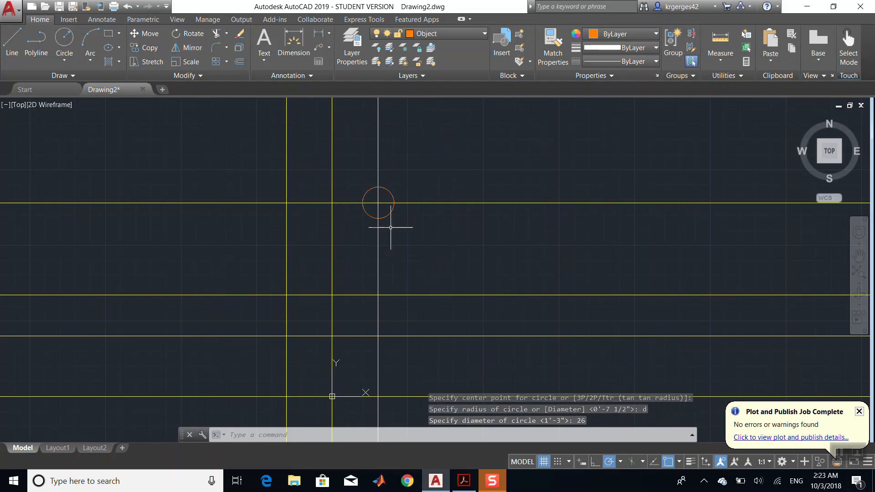
{"action": "left_click", "coordinate": [389, 192]}
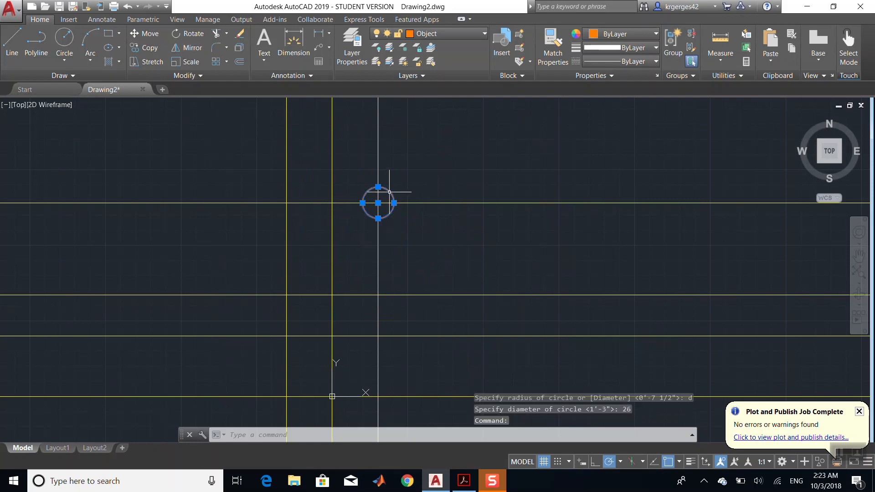
- Try to copy the circle down onto the bottom horizontal construction line
{"action": "left_click", "coordinate": [149, 35]}
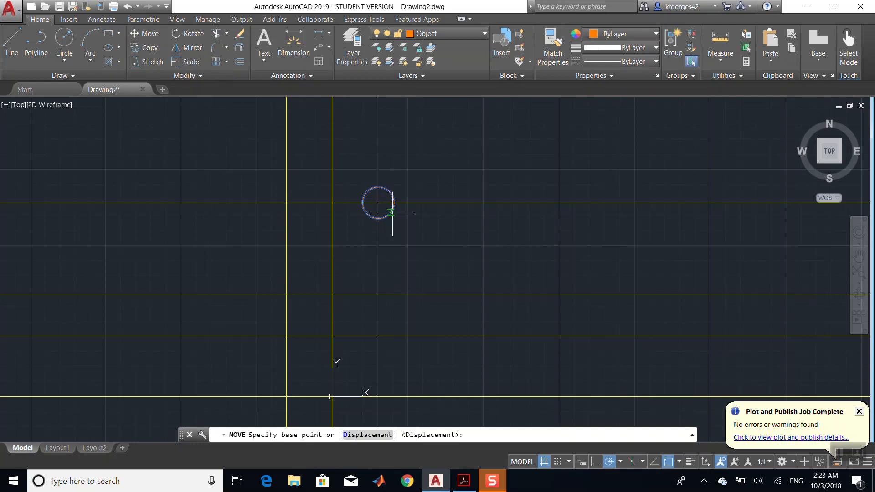
{"action": "key", "text": "Escape"}
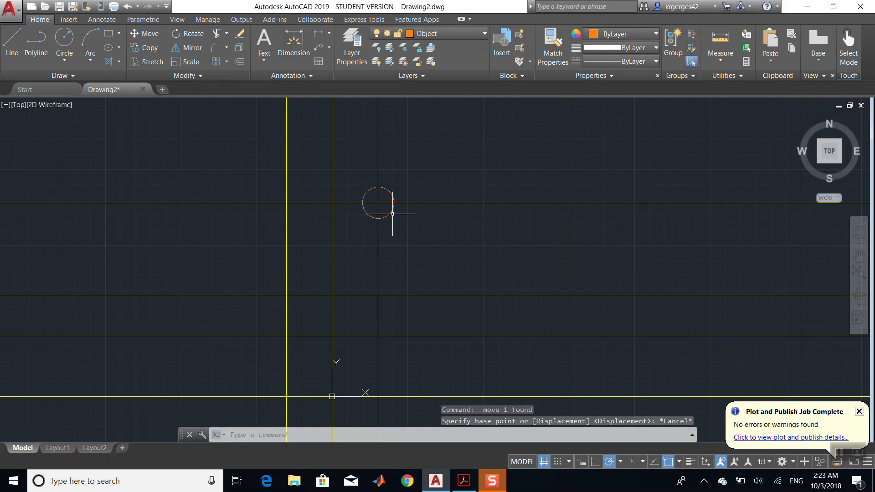
{"action": "left_click", "coordinate": [150, 48]}
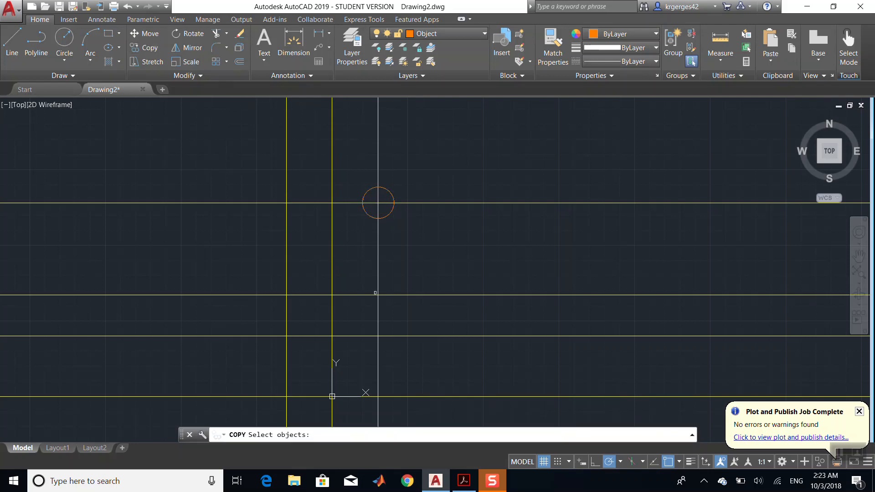
{"action": "left_click", "coordinate": [390, 191]}
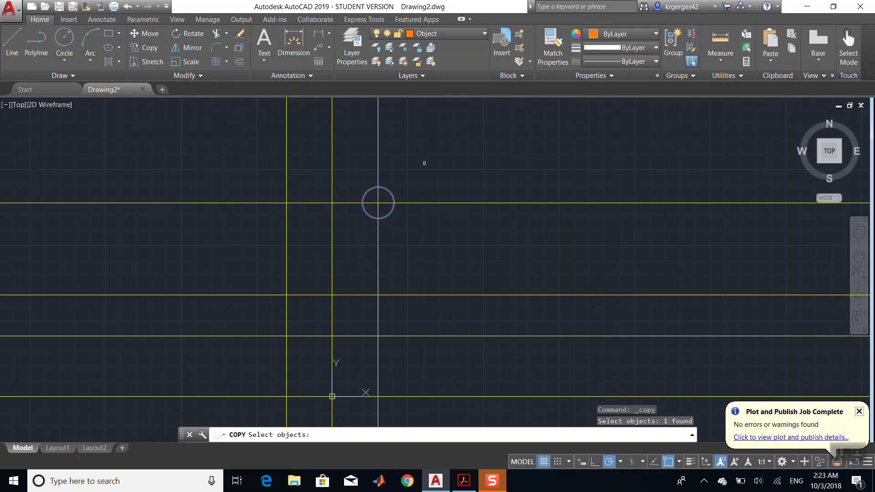
{"action": "key", "text": "Return"}
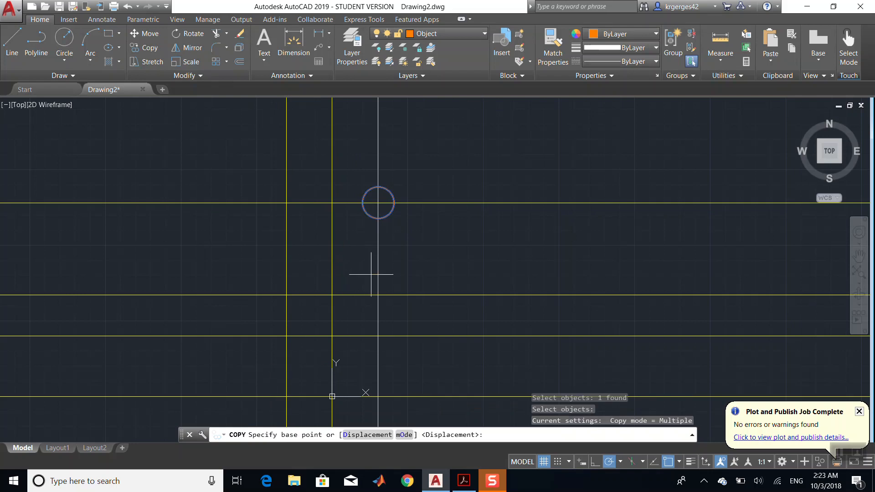
{"action": "left_click", "coordinate": [388, 214]}
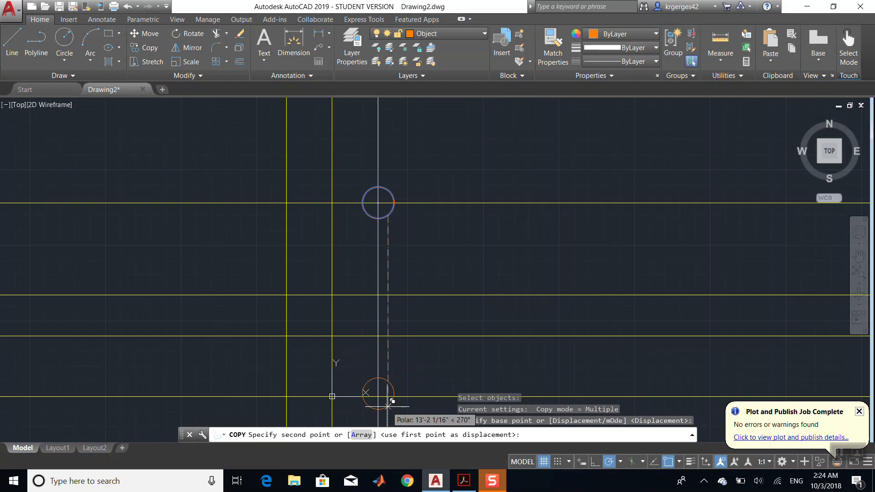
{"action": "left_click", "coordinate": [388, 405]}
{"action": "key", "text": "ctrl+z"}
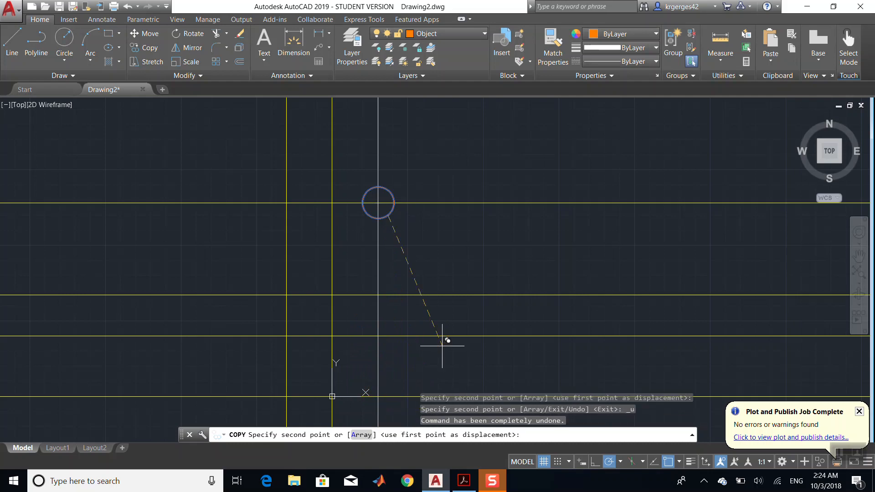
{"action": "key", "text": "ctrl+z"}
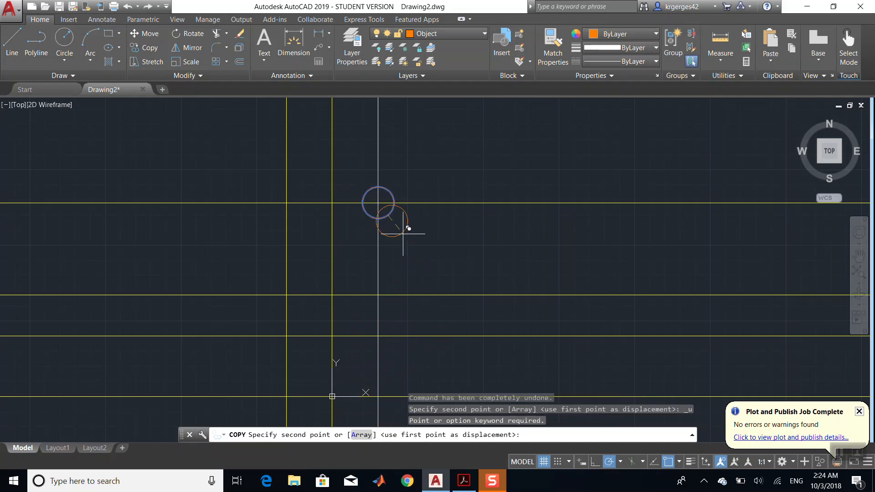
{"action": "key", "text": "Escape"}
- Copy the circle to where the bottom horizontal line meets the rightmost and leftmost vertical lines
{"action": "left_click", "coordinate": [394, 197]}
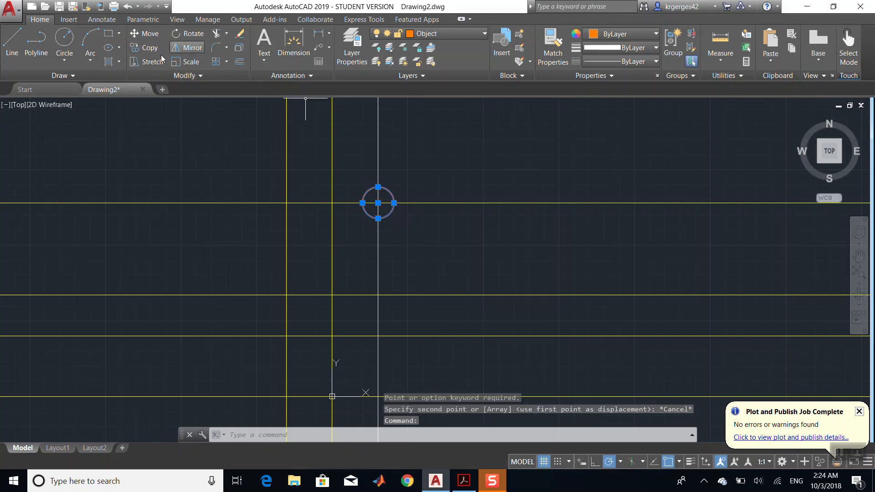
{"action": "left_click", "coordinate": [146, 48]}
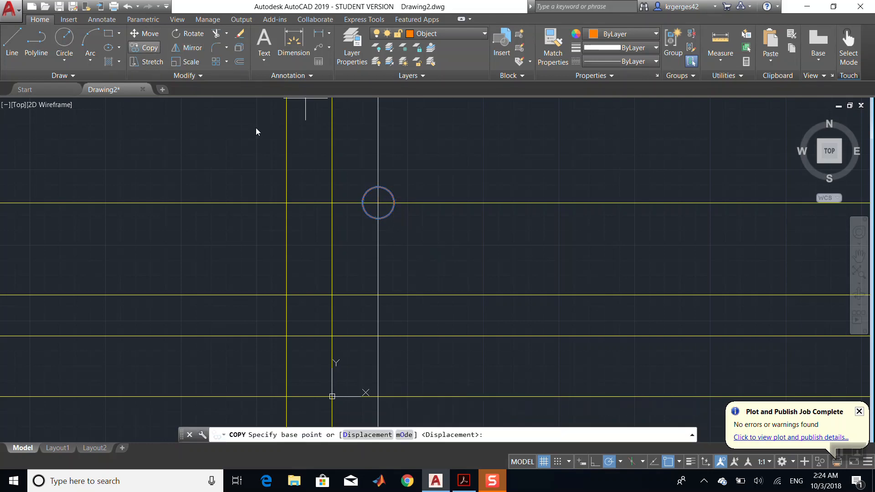
{"action": "left_click", "coordinate": [378, 203]}
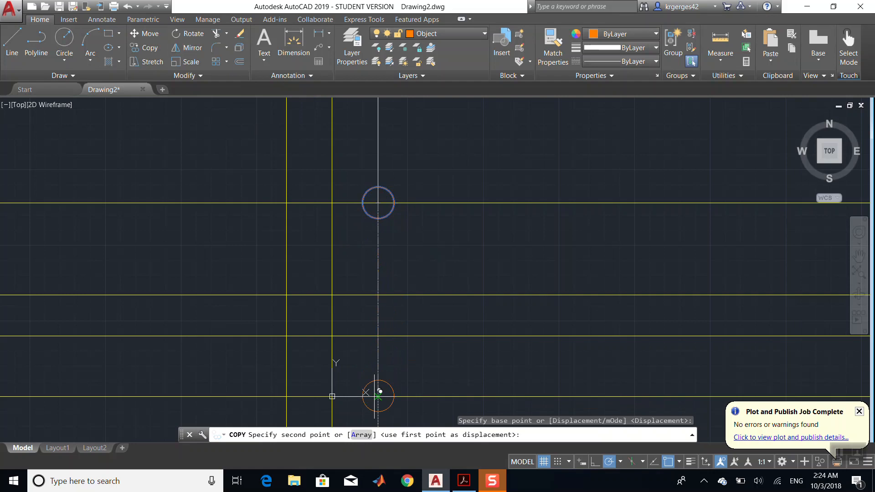
{"action": "left_click", "coordinate": [378, 396]}
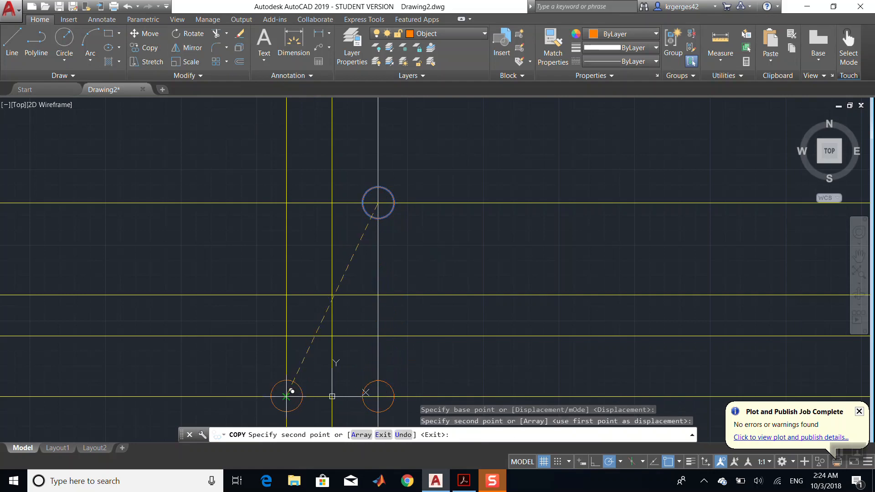
{"action": "left_click", "coordinate": [286, 396]}
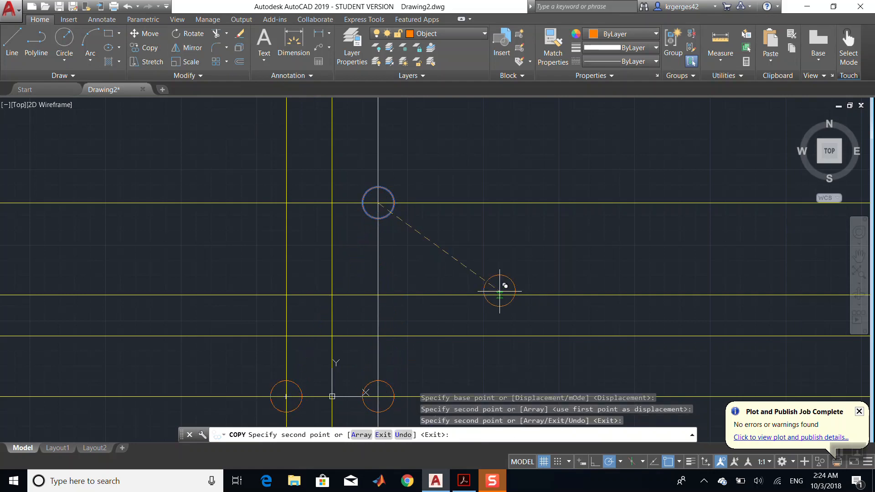
{"action": "left_click", "coordinate": [464, 484]}
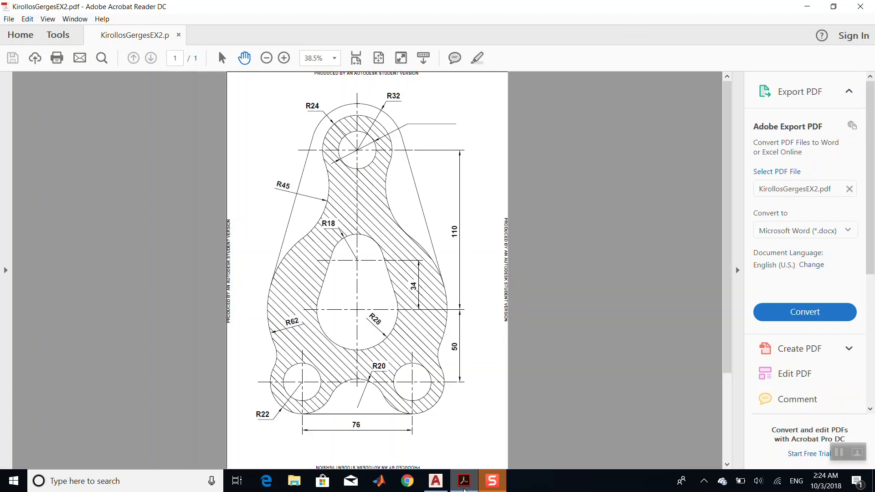
{"action": "left_click", "coordinate": [464, 484]}
{"action": "key", "text": "Escape"}
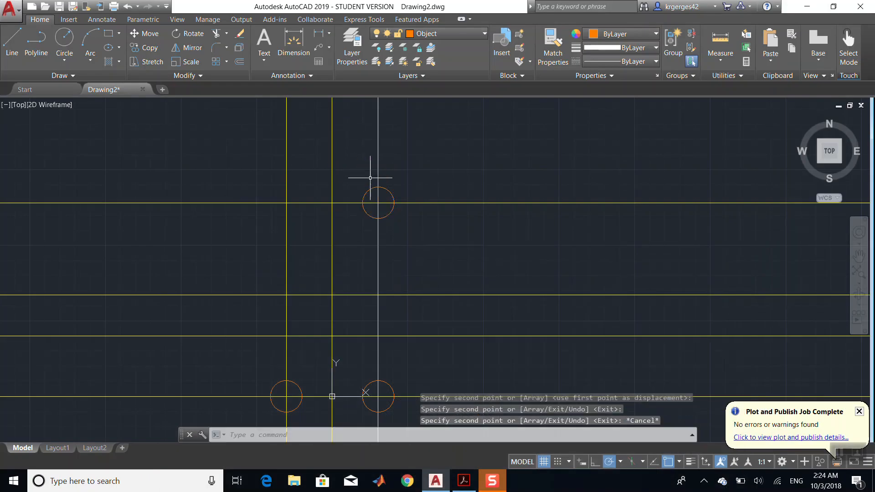
- Move the top circle left so it is centred on the middle vertical construction line
{"action": "left_click", "coordinate": [149, 34]}
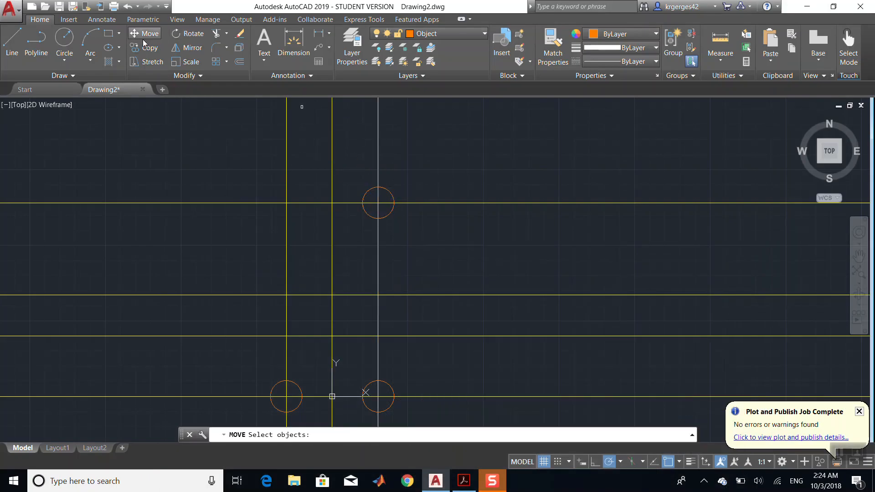
{"action": "left_click", "coordinate": [384, 190]}
{"action": "key", "text": "Return"}
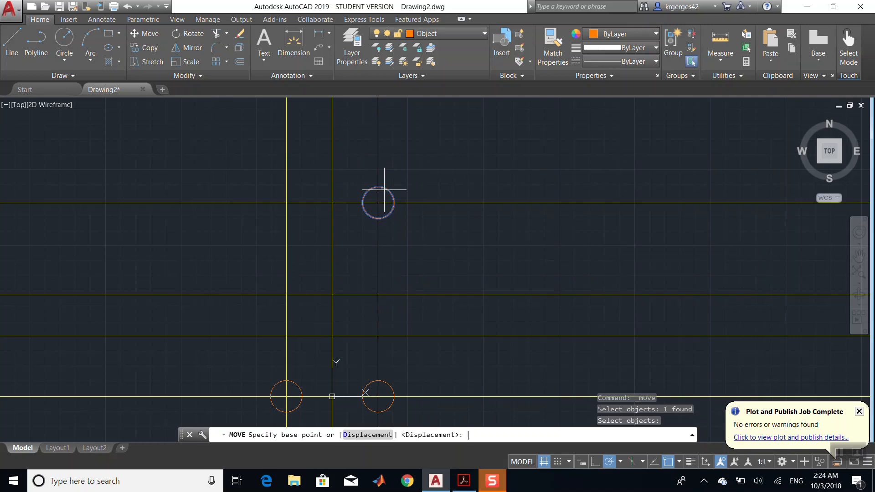
{"action": "left_click", "coordinate": [378, 202]}
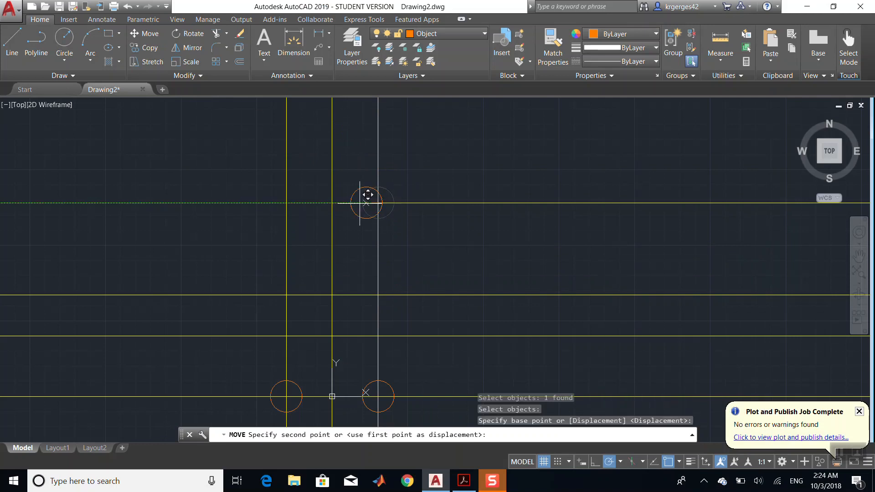
{"action": "left_click", "coordinate": [333, 202]}
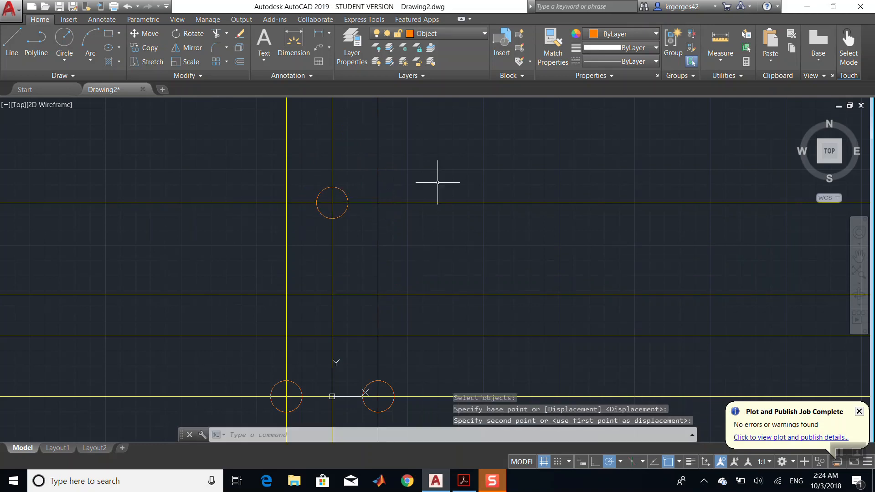
{"action": "key", "text": "Escape"}
- Draw a circle of radius 22 concentric with the lower-left circle
{"action": "left_click", "coordinate": [464, 482]}
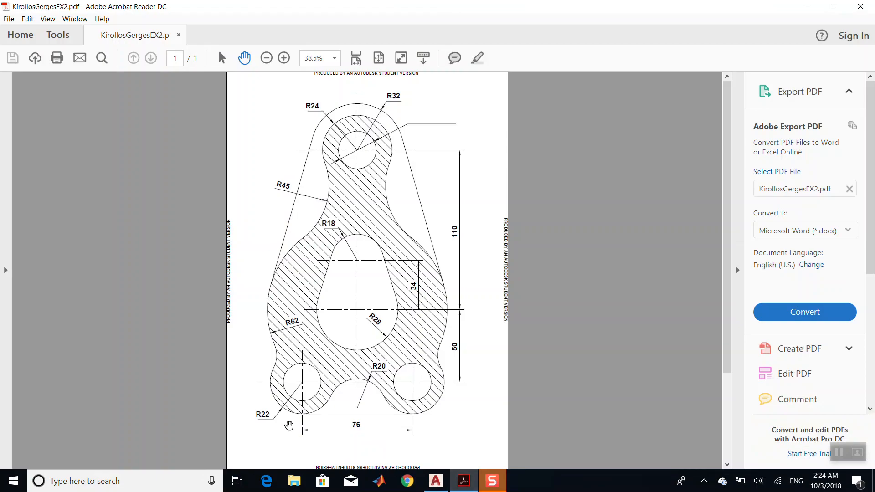
{"action": "left_click", "coordinate": [464, 482]}
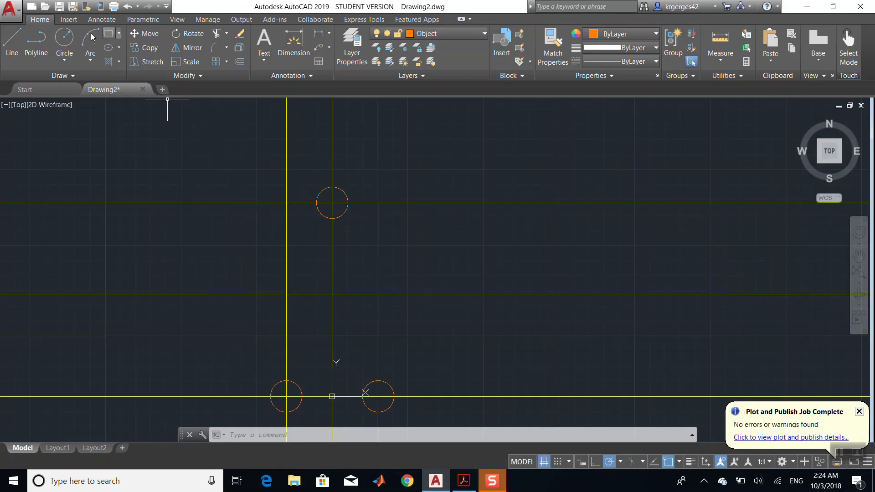
{"action": "left_click", "coordinate": [65, 40]}
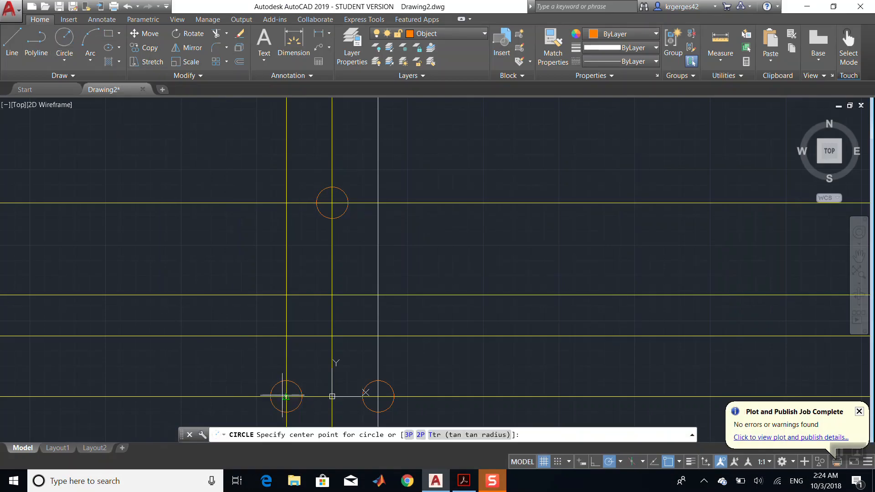
{"action": "left_click", "coordinate": [286, 397]}
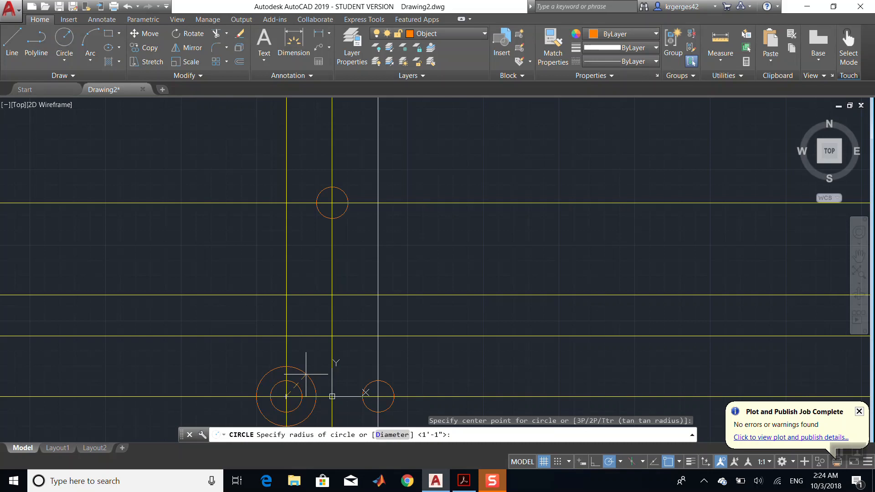
{"action": "key", "text": "Return"}
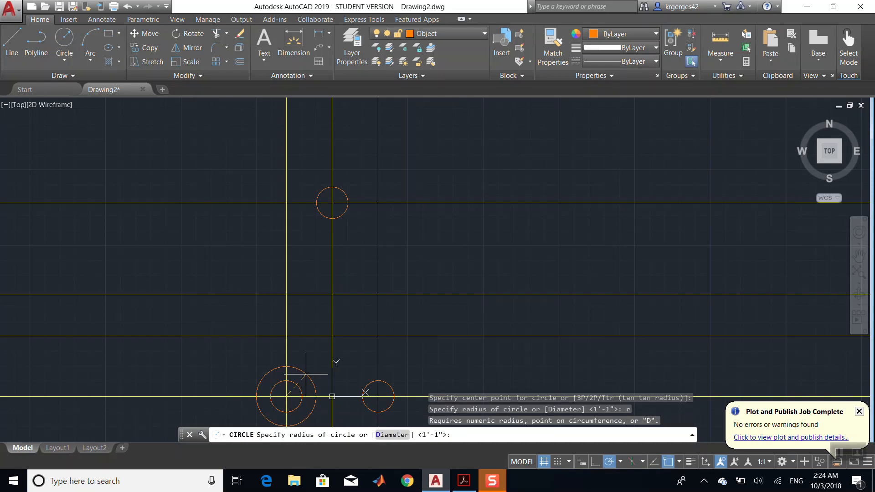
{"action": "type", "text": "22"}
{"action": "key", "text": "Return"}
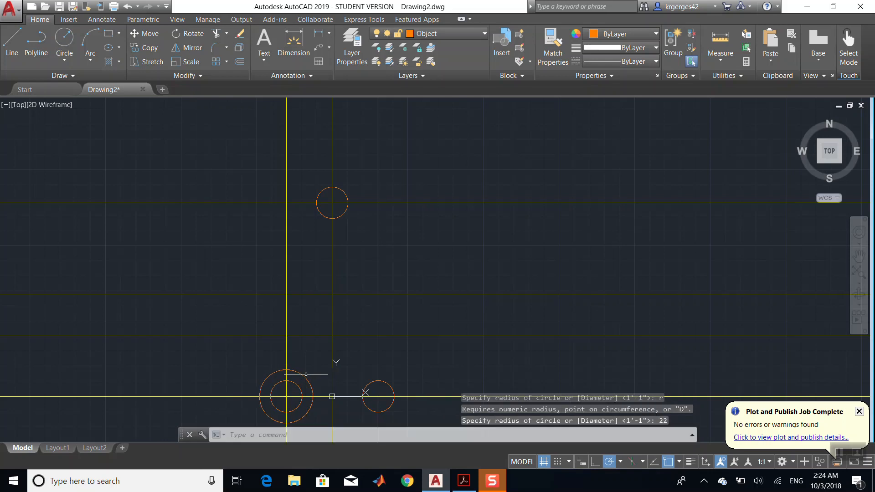
- Copy the radius 22 circle to the centre of the lower-right circle
{"action": "left_click", "coordinate": [151, 48]}
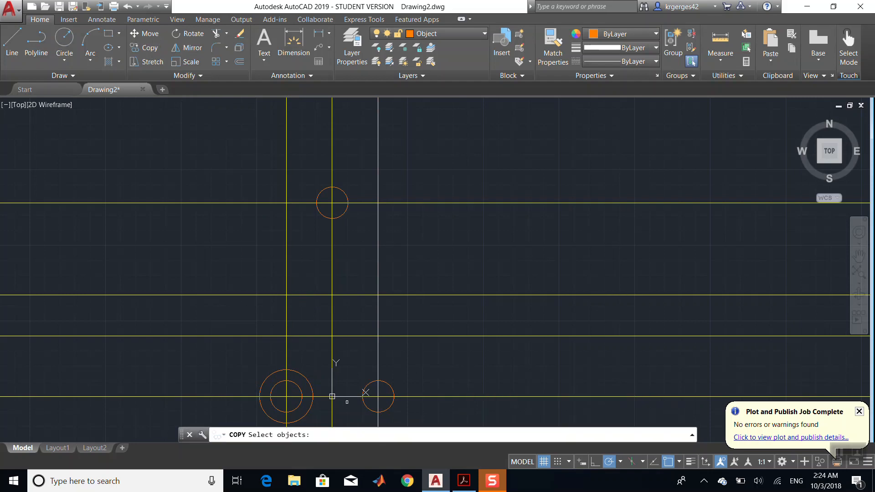
{"action": "left_click", "coordinate": [272, 373]}
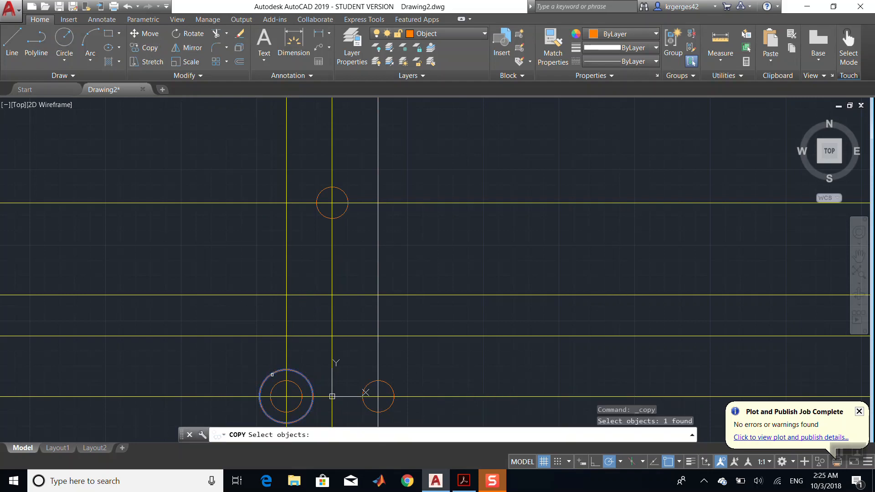
{"action": "key", "text": "Return"}
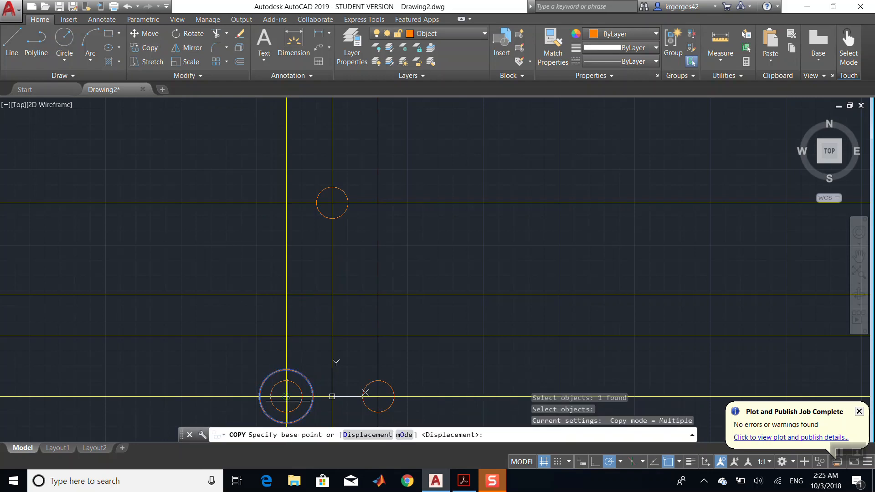
{"action": "left_click", "coordinate": [286, 396]}
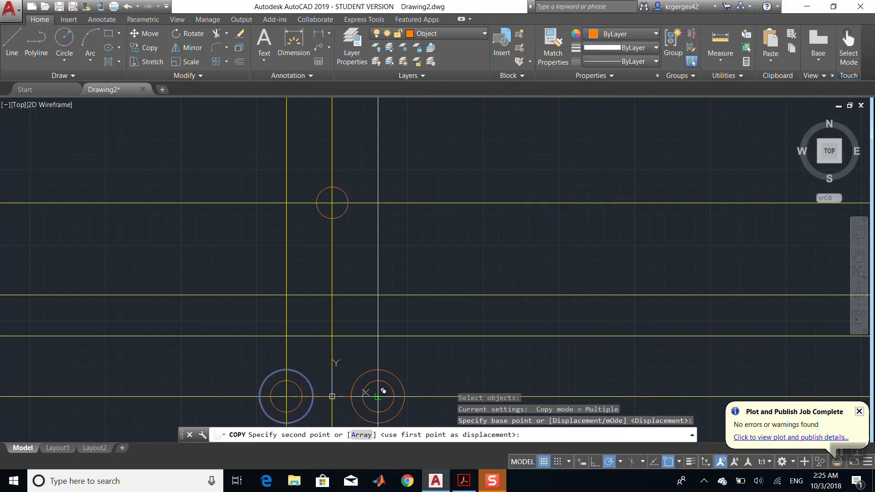
{"action": "left_click", "coordinate": [379, 396]}
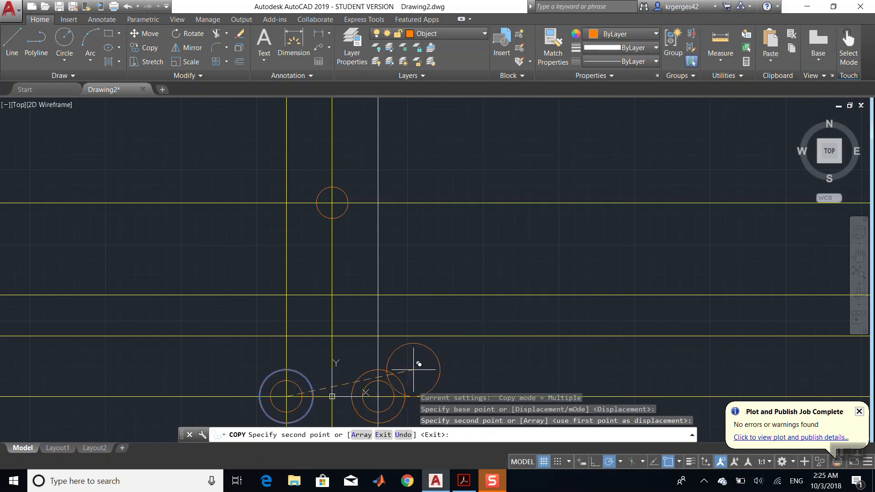
{"action": "key", "text": "ctrl+z"}
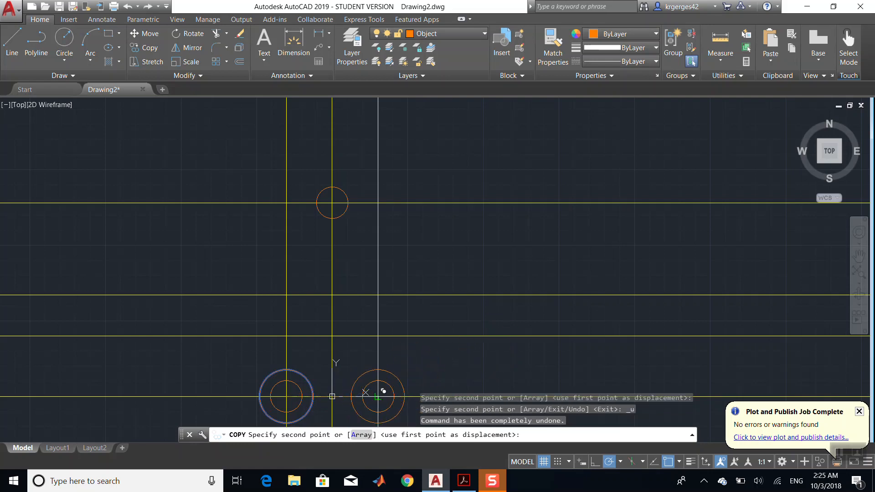
{"action": "left_click", "coordinate": [383, 392]}
{"action": "key", "text": "Escape"}
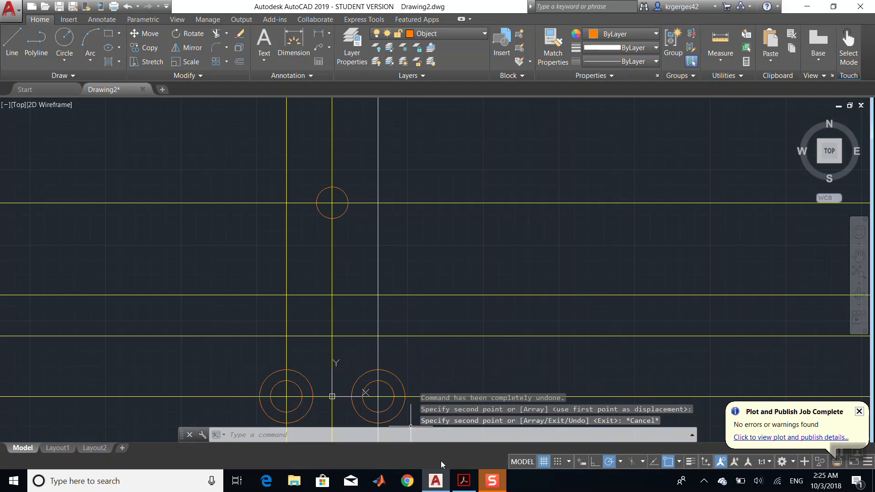
- Draw a circle of radius 24 concentric with the top circle, after checking the reference PDF
{"action": "left_click", "coordinate": [464, 482]}
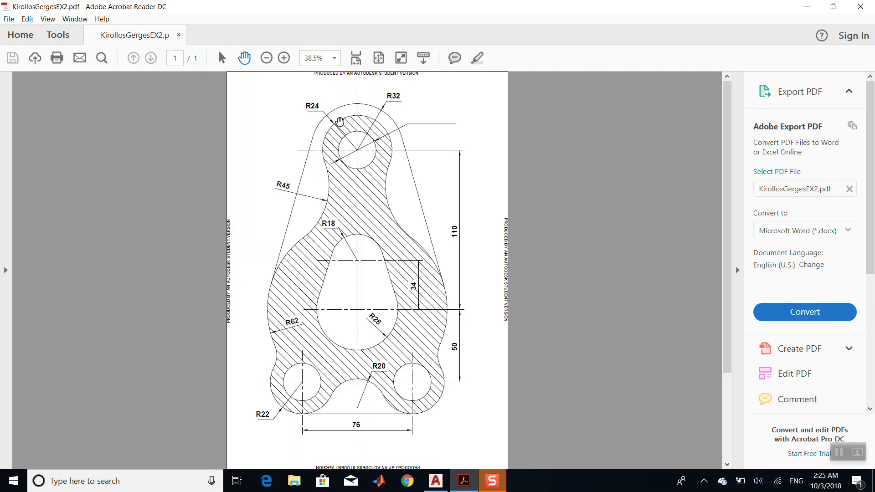
{"action": "left_click", "coordinate": [465, 481]}
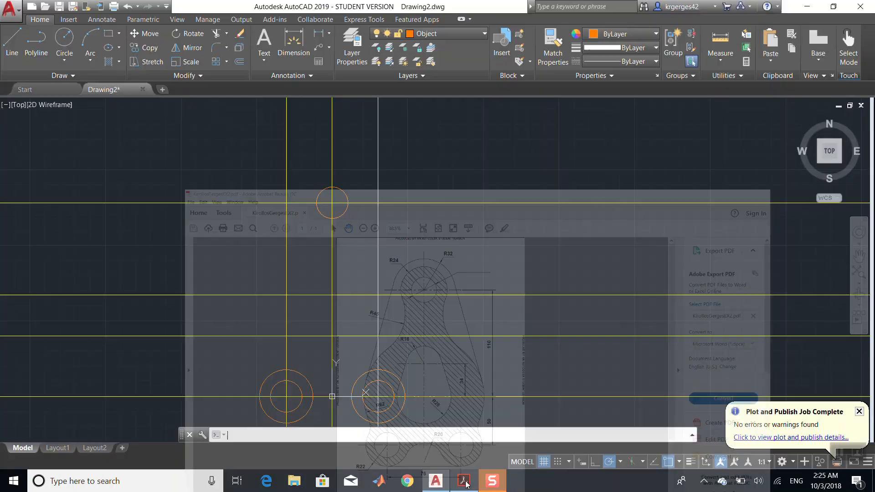
{"action": "left_click", "coordinate": [64, 41]}
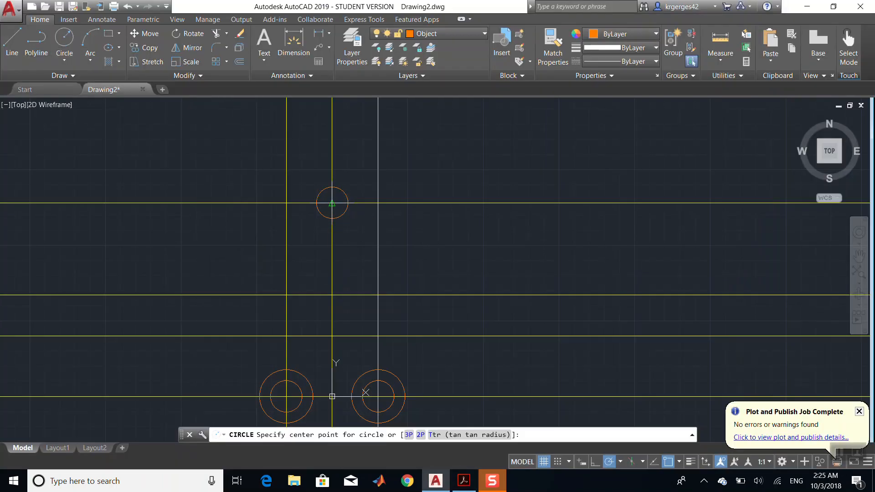
{"action": "left_click", "coordinate": [331, 202]}
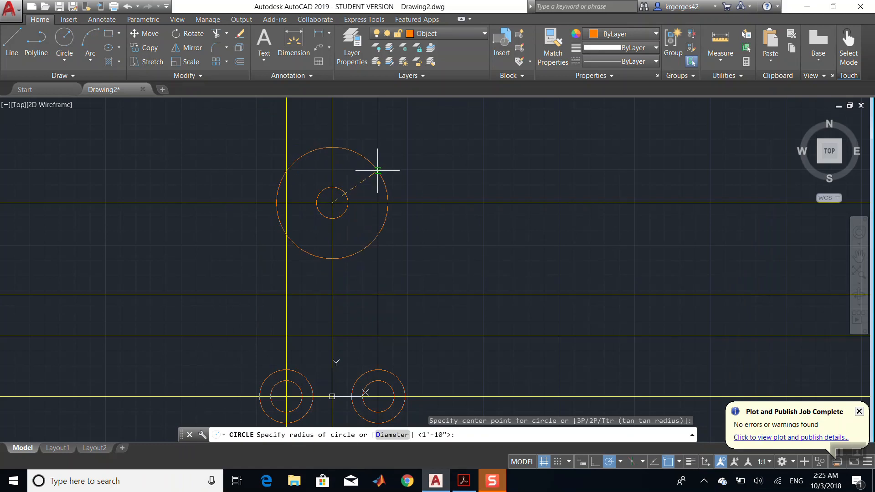
{"action": "type", "text": "24"}
{"action": "key", "text": "Return"}
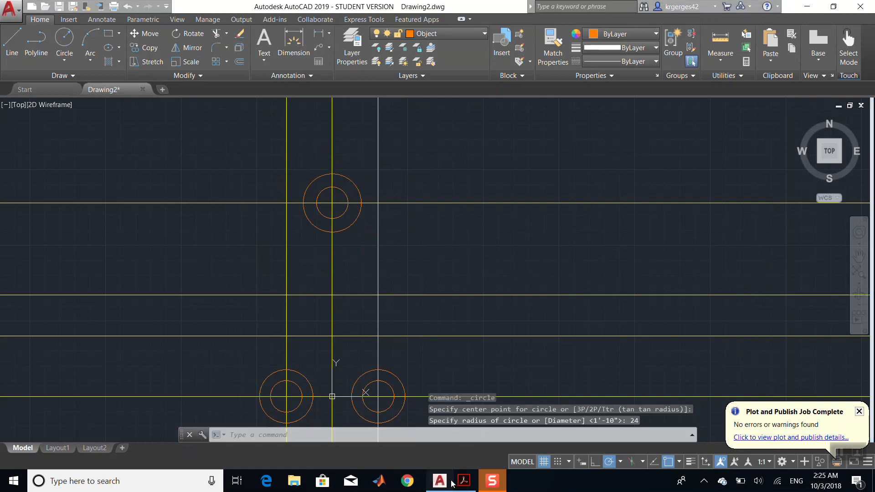
- Draw a circle of radius 62 centred where the middle vertical line meets the lower-middle horizontal construction line
{"action": "left_click", "coordinate": [479, 481]}
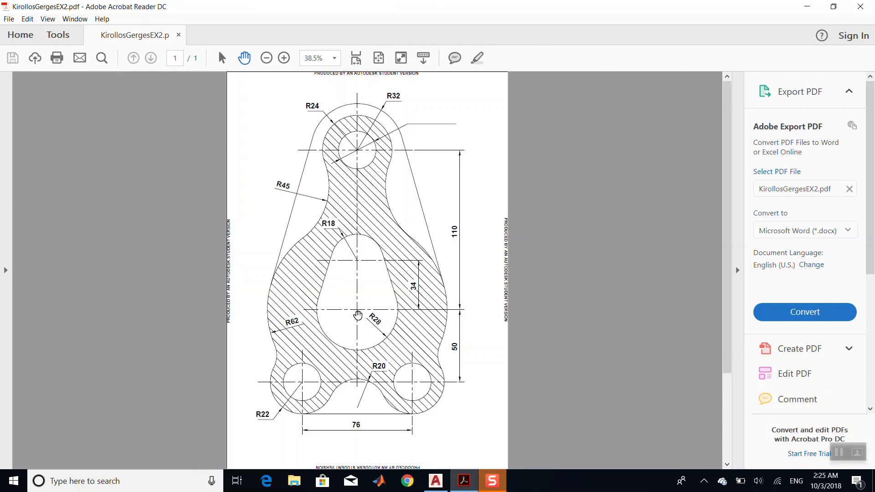
{"action": "left_click", "coordinate": [470, 481]}
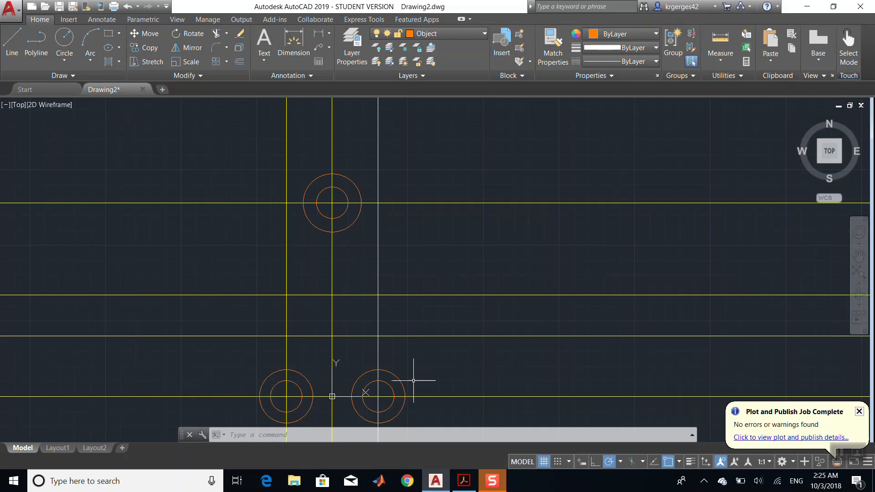
{"action": "left_click", "coordinate": [463, 482]}
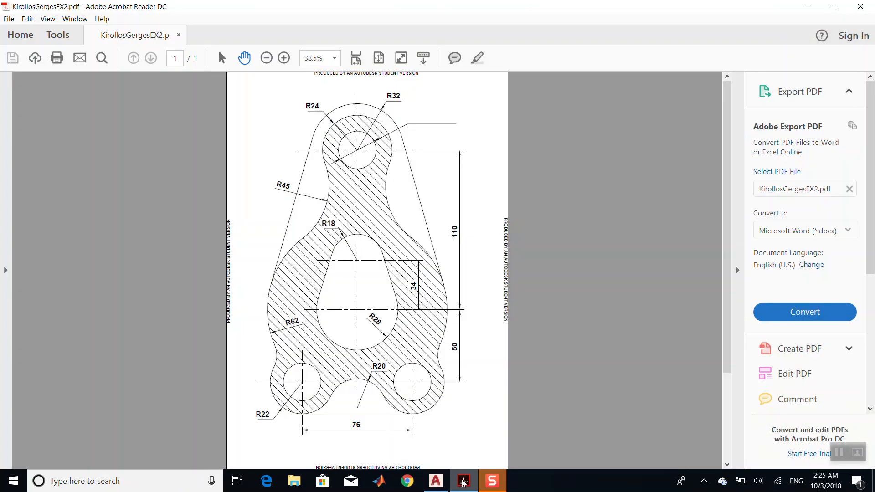
{"action": "left_click", "coordinate": [463, 481]}
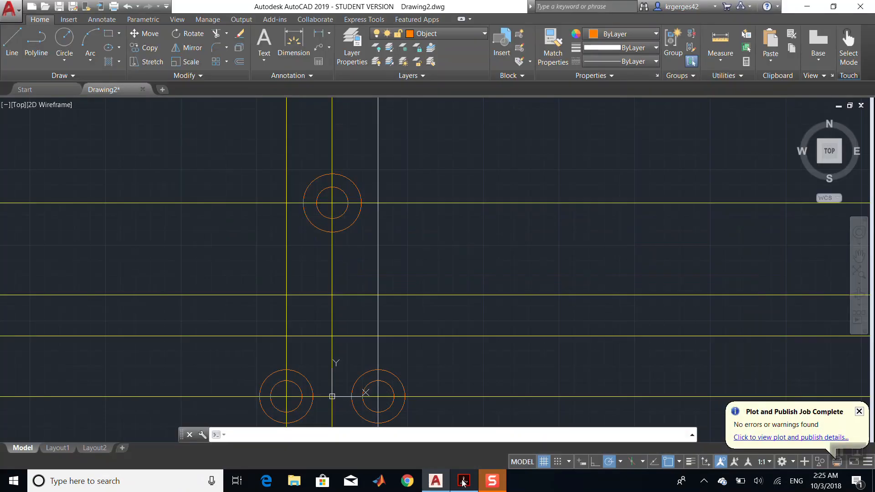
{"action": "left_click", "coordinate": [463, 481]}
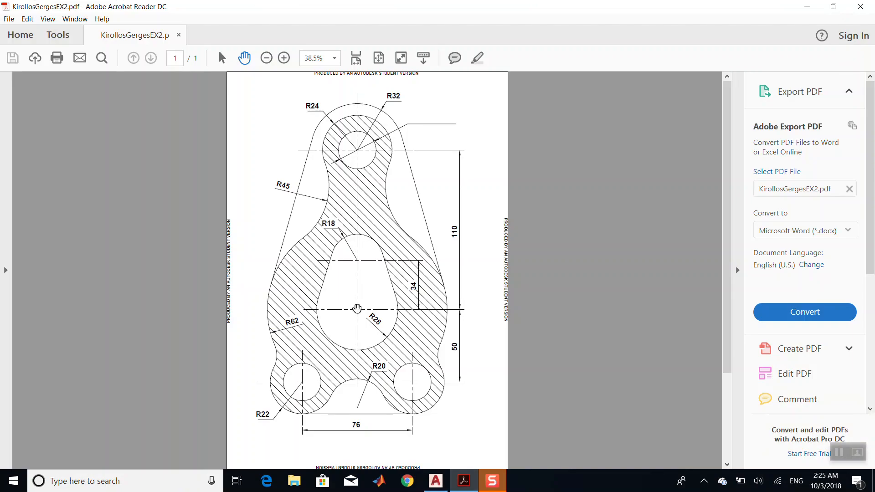
{"action": "left_click", "coordinate": [464, 482]}
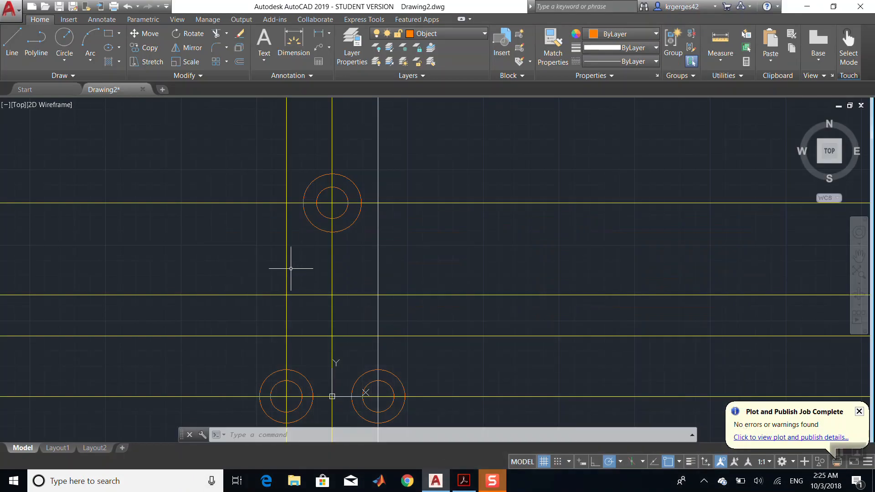
{"action": "left_click", "coordinate": [64, 38]}
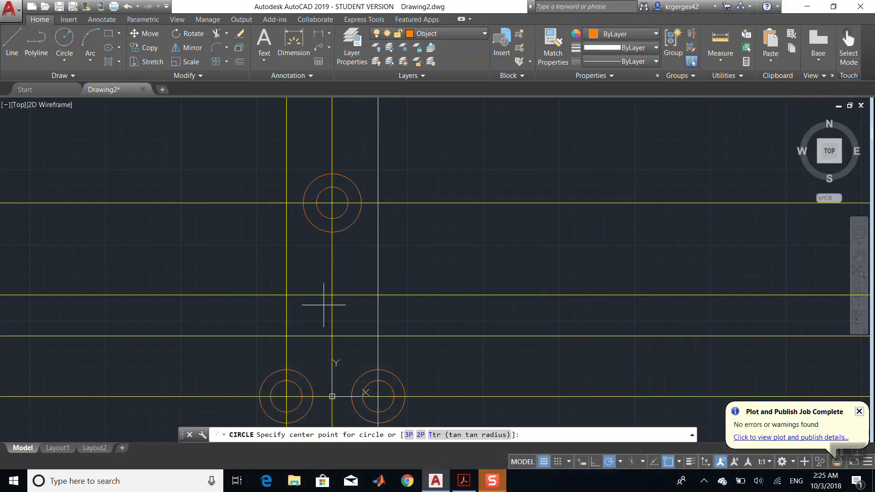
{"action": "left_click", "coordinate": [333, 337]}
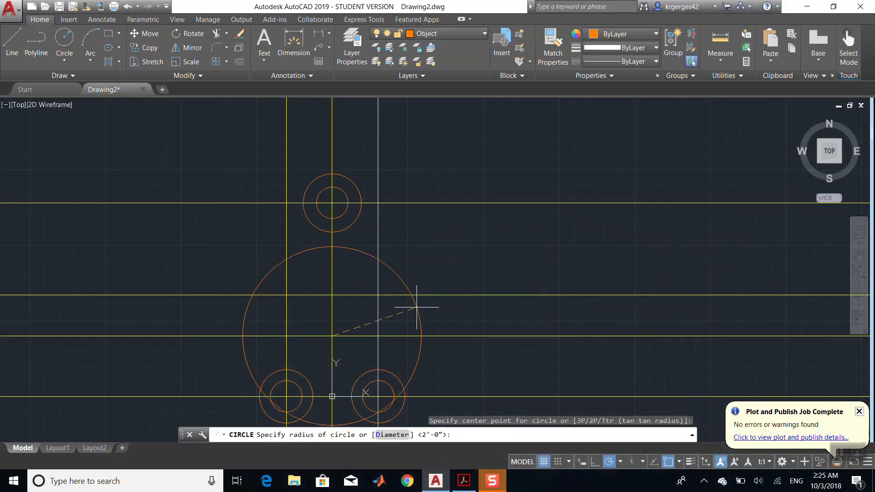
{"action": "type", "text": "62"}
{"action": "key", "text": "Return"}
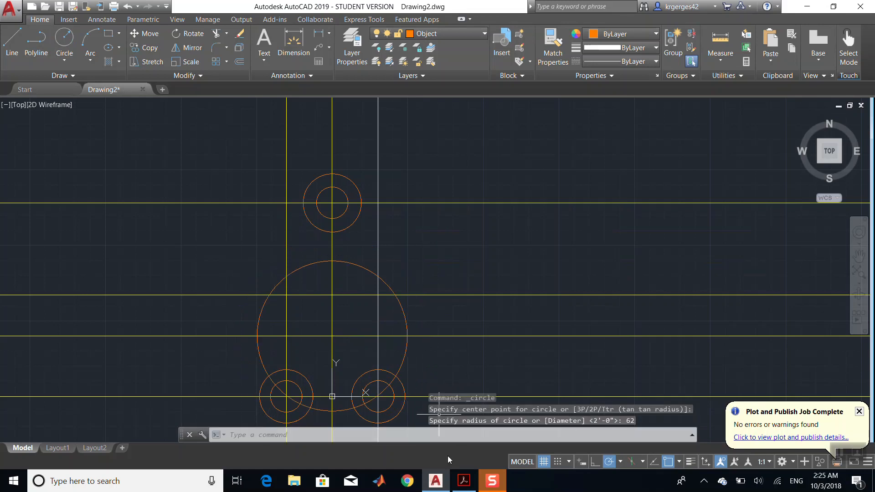
- Examine the reference drawing's radii and dimensions in the PDF, zooming around its upper part
{"action": "left_click", "coordinate": [463, 481]}
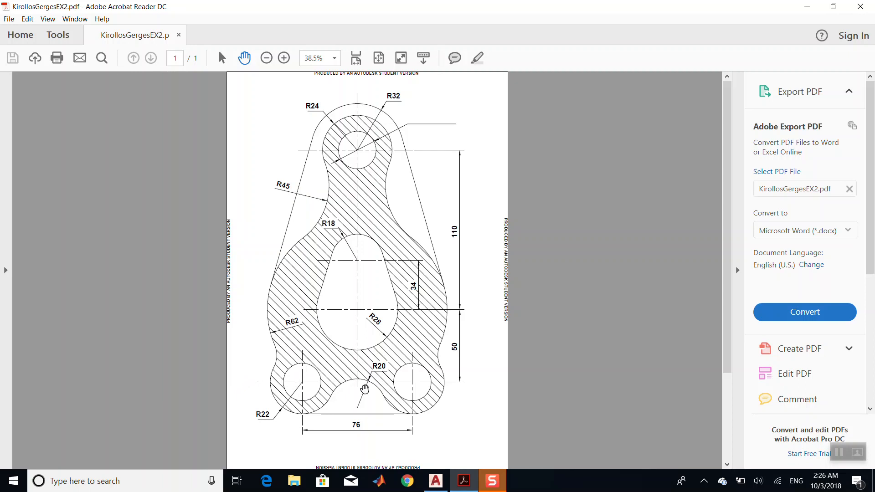
{"action": "left_click", "coordinate": [463, 486]}
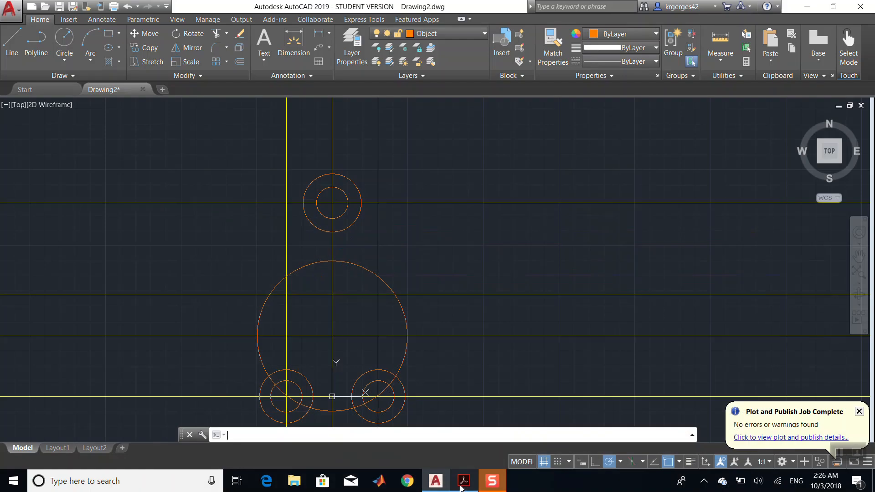
{"action": "left_click", "coordinate": [462, 484]}
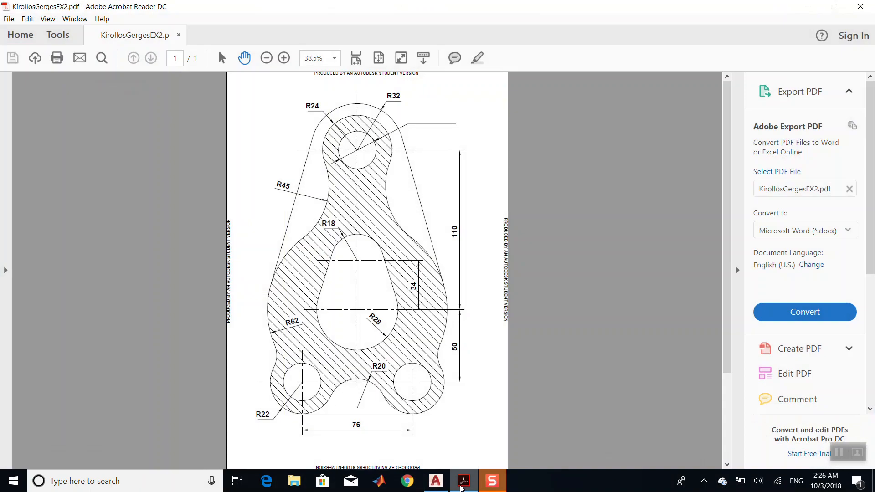
{"action": "left_click", "coordinate": [463, 486]}
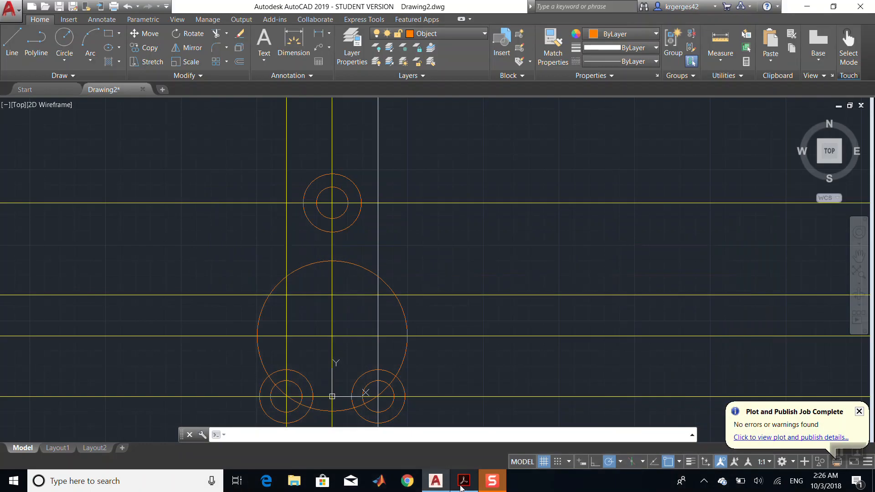
{"action": "left_click", "coordinate": [462, 486]}
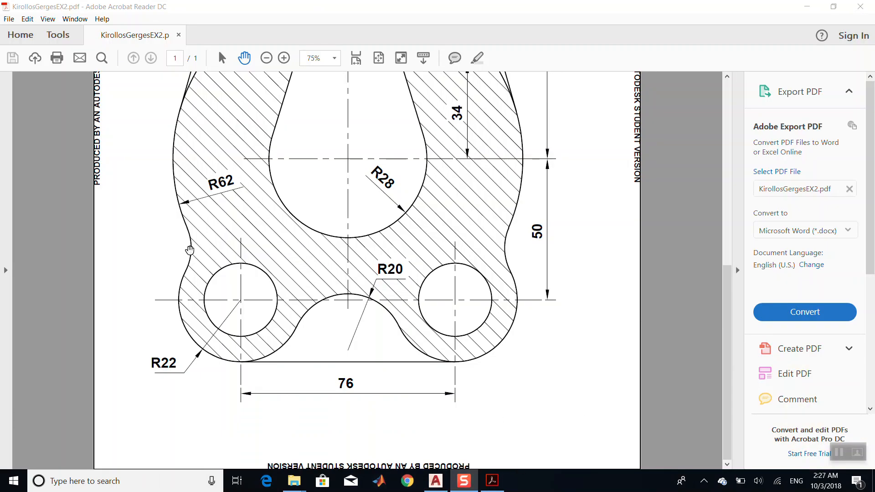
{"action": "scroll", "coordinate": [182, 256], "scroll_direction": "up", "scroll_amount": 10}
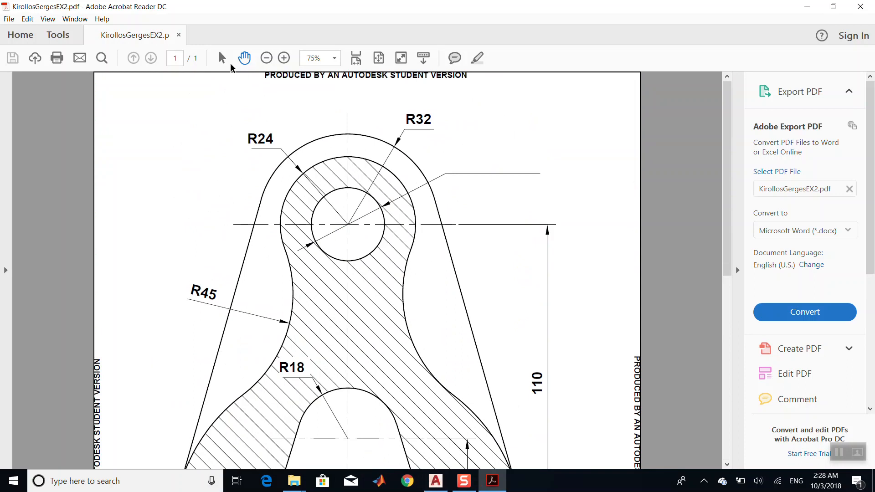
{"action": "left_click", "coordinate": [265, 59]}
{"action": "left_click", "coordinate": [265, 59]}
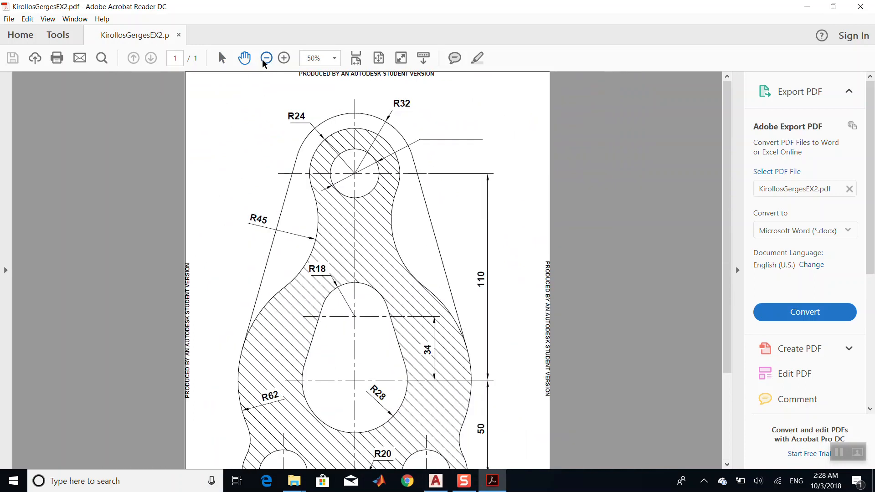
{"action": "left_click", "coordinate": [265, 59]}
{"action": "left_click", "coordinate": [436, 481]}
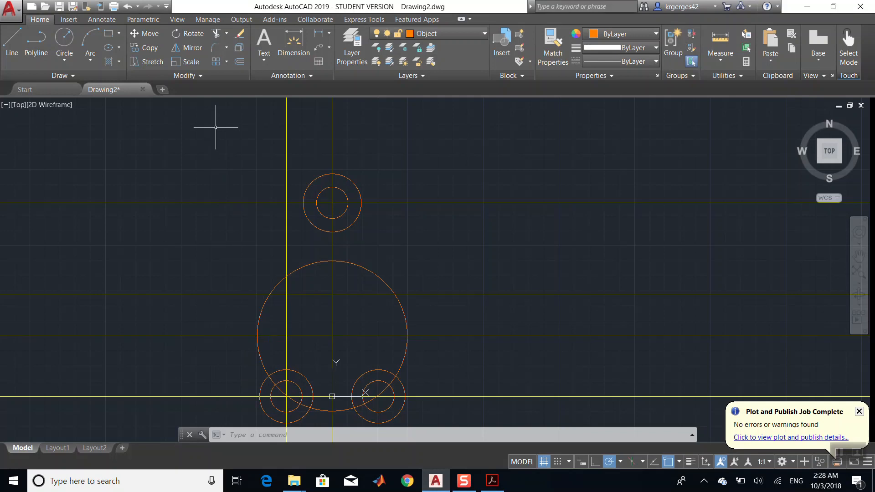
- Fillet the lower-left radius 22 circle and the radius 62 circle with a fillet radius of 18
{"action": "left_click", "coordinate": [217, 45]}
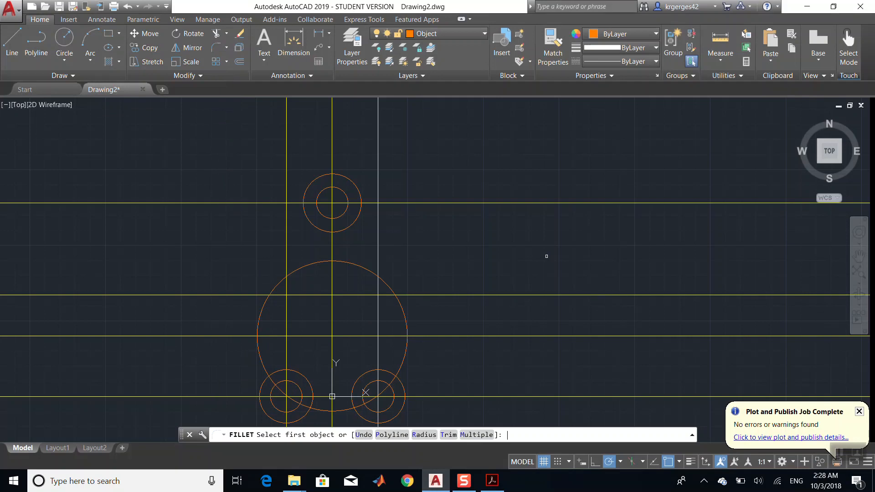
{"action": "type", "text": "r"}
{"action": "key", "text": "Return"}
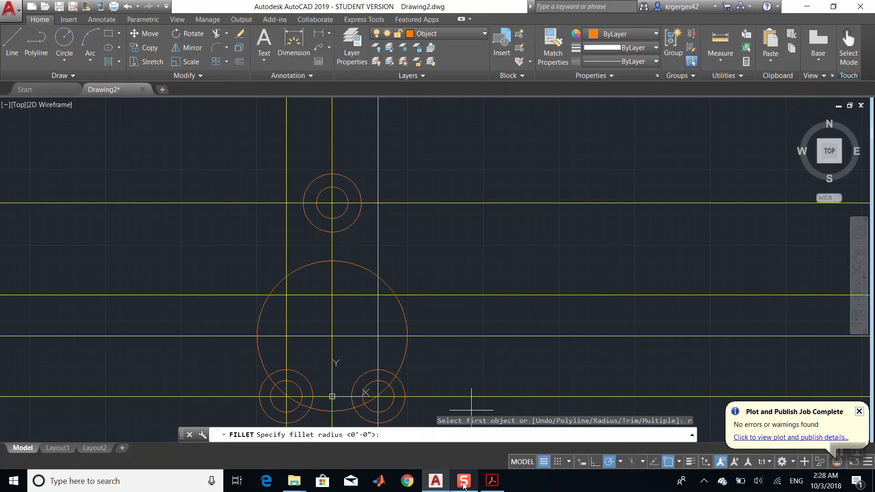
{"action": "mouse_move", "coordinate": [464, 486]}
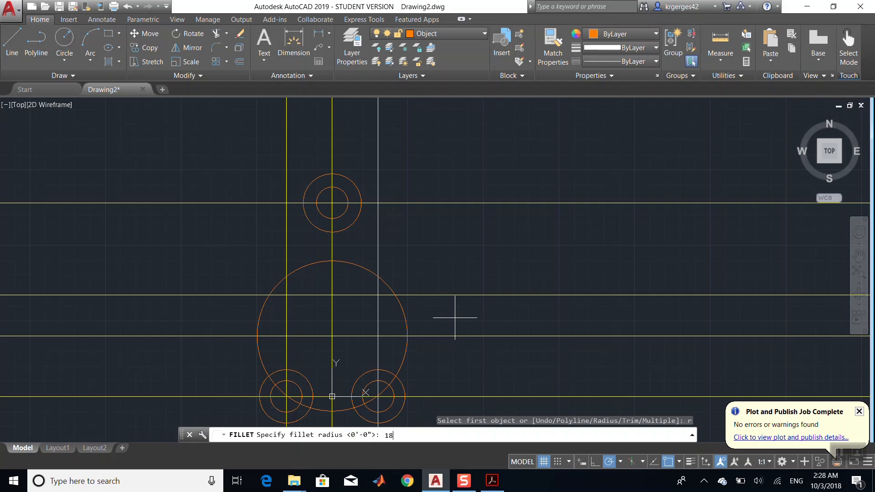
{"action": "type", "text": "18"}
{"action": "key", "text": "Return"}
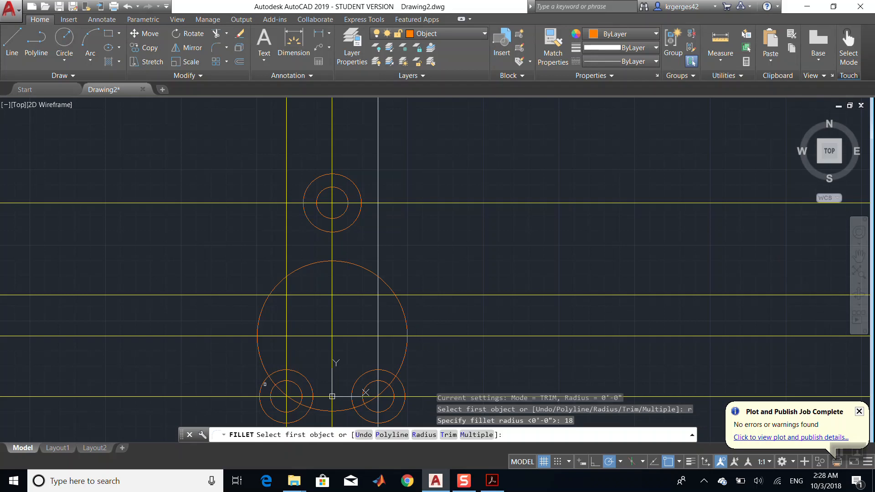
{"action": "left_click", "coordinate": [263, 382]}
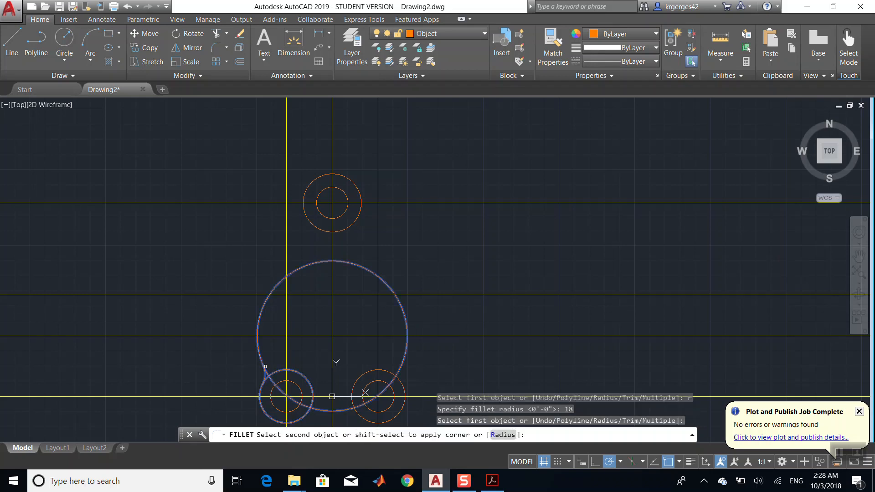
{"action": "left_click", "coordinate": [264, 365]}
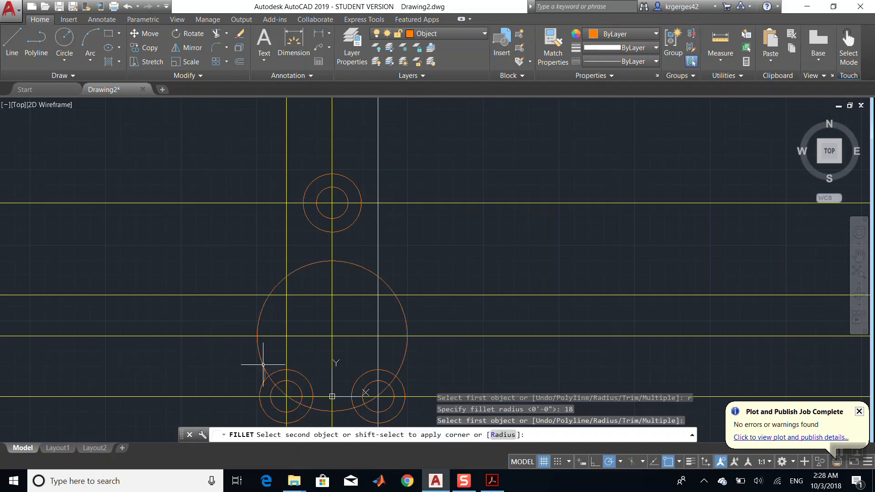
- Fillet the lower-right radius 22 circle and the radius 62 circle with the same radius 18
{"action": "left_click", "coordinate": [402, 383]}
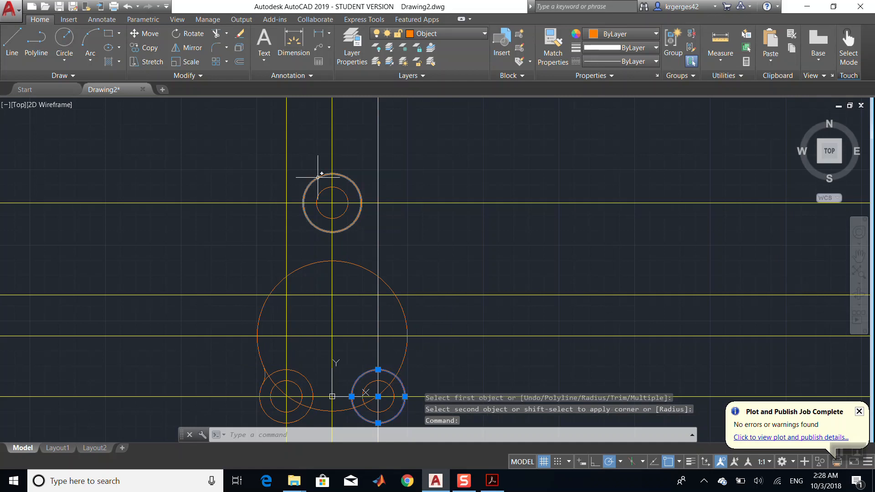
{"action": "left_click", "coordinate": [212, 44]}
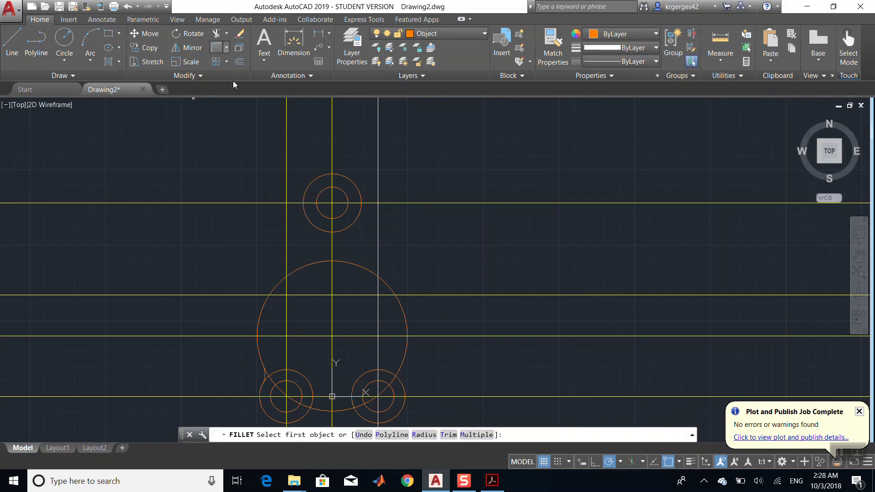
{"action": "left_click", "coordinate": [404, 381]}
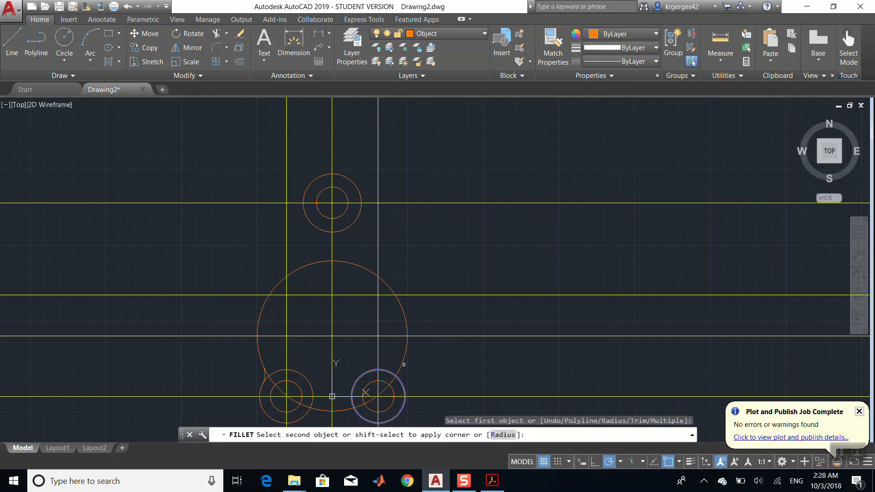
{"action": "left_click", "coordinate": [405, 362]}
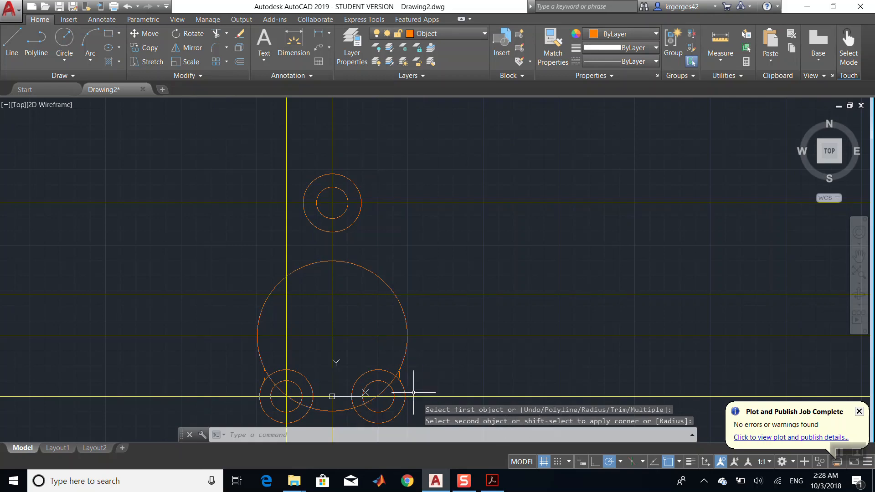
- Fillet the lower-left and lower-right radius 22 circles together with a fillet radius of 20, checking the reference PDF
{"action": "left_click", "coordinate": [493, 482]}
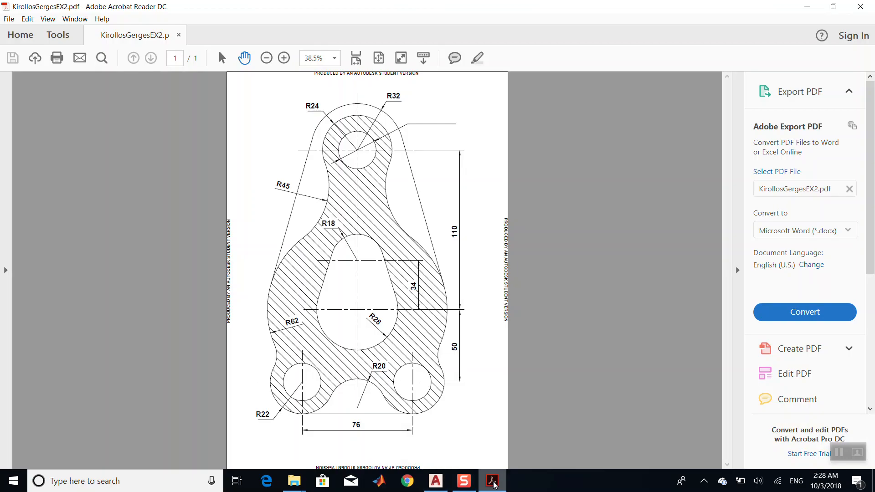
{"action": "left_click", "coordinate": [494, 485]}
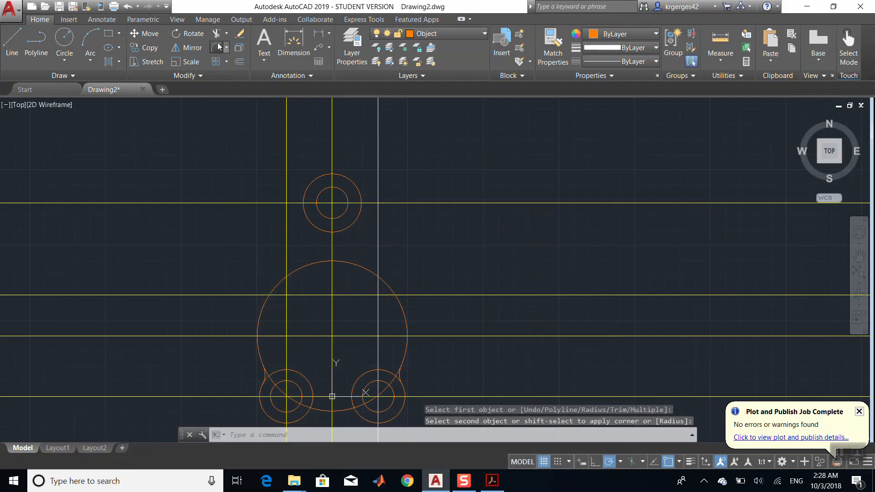
{"action": "left_click", "coordinate": [218, 46]}
{"action": "type", "text": "r"}
{"action": "key", "text": "Return"}
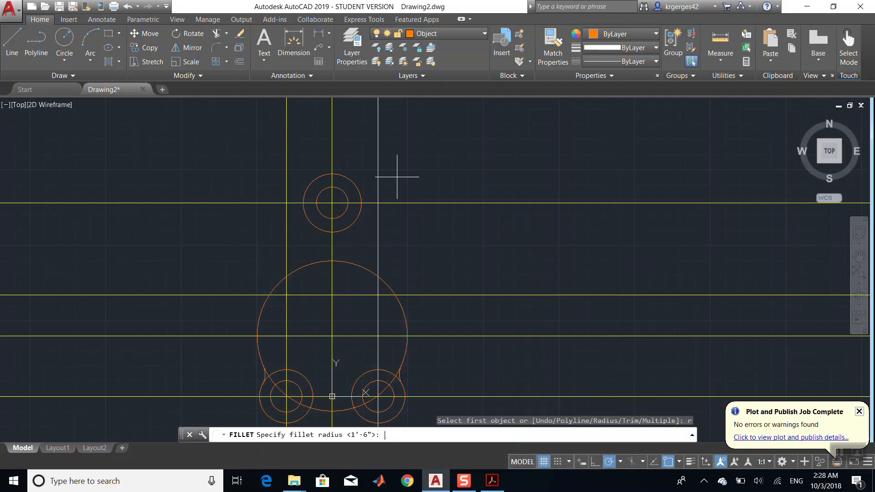
{"action": "key", "text": "Return"}
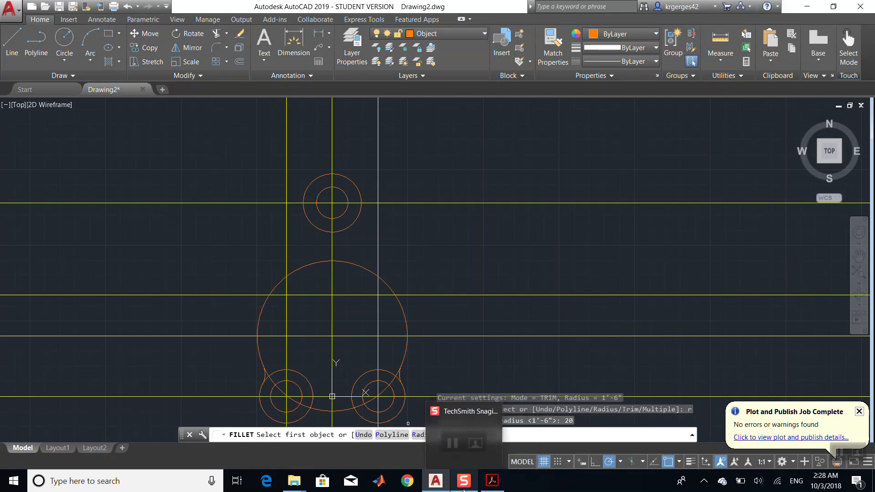
{"action": "left_click", "coordinate": [487, 484]}
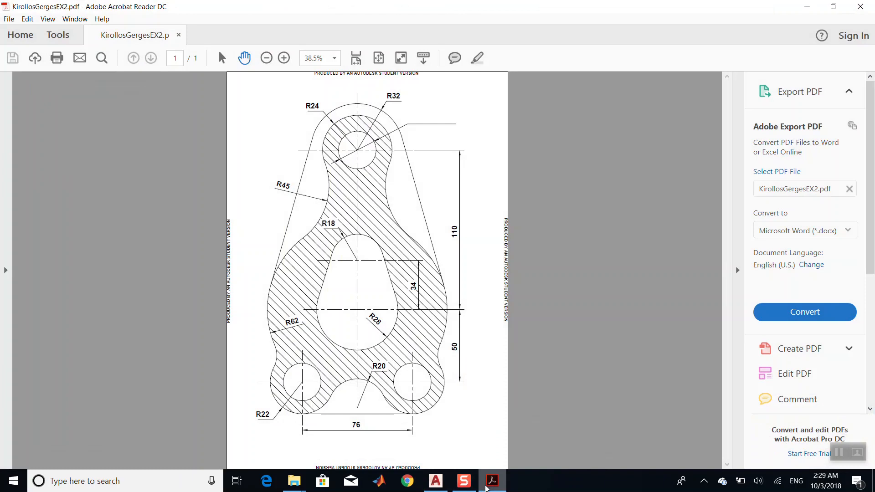
{"action": "left_click", "coordinate": [436, 481]}
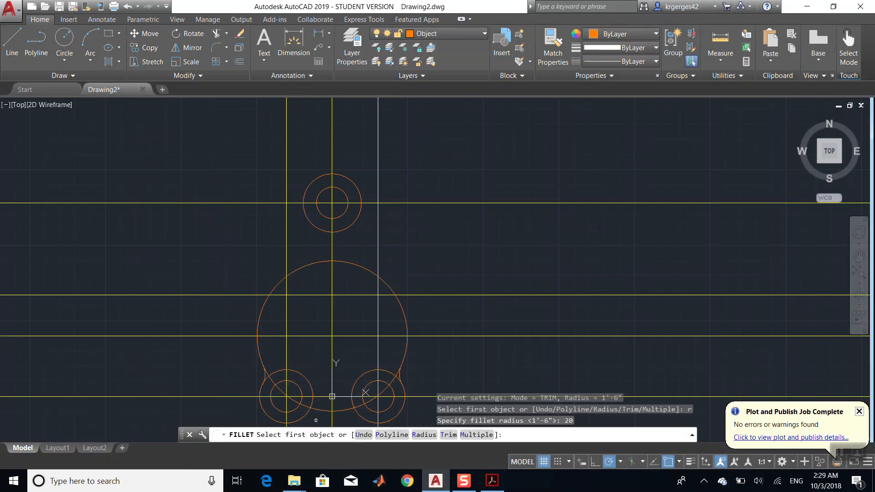
{"action": "left_click", "coordinate": [306, 416]}
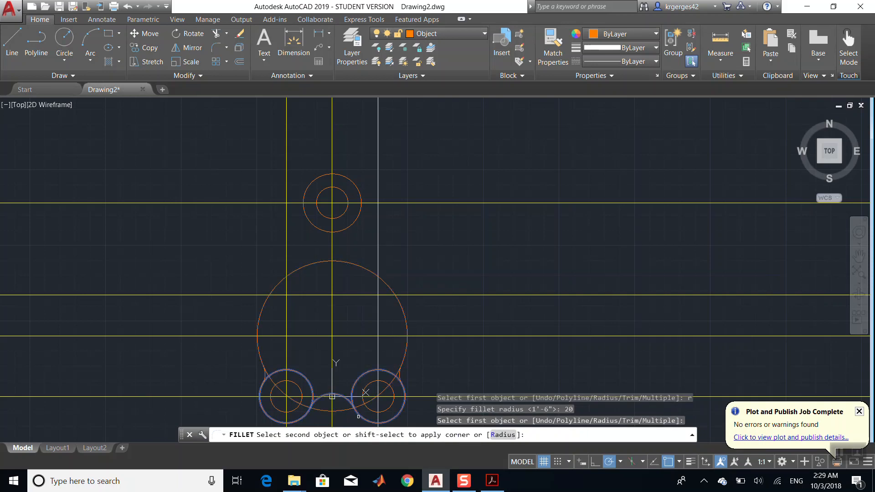
{"action": "left_click", "coordinate": [359, 417]}
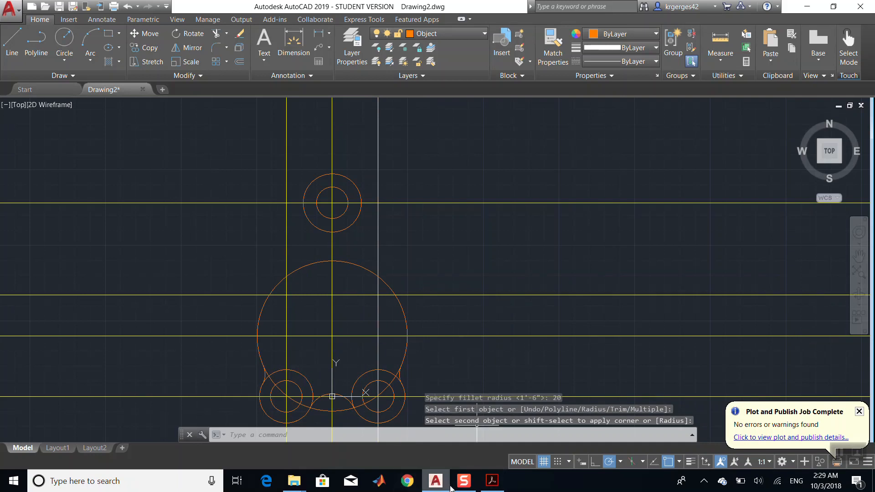
- Fillet the radius 62 circle and the left side of the upper circle with a fillet radius of 45
{"action": "left_click", "coordinate": [486, 484]}
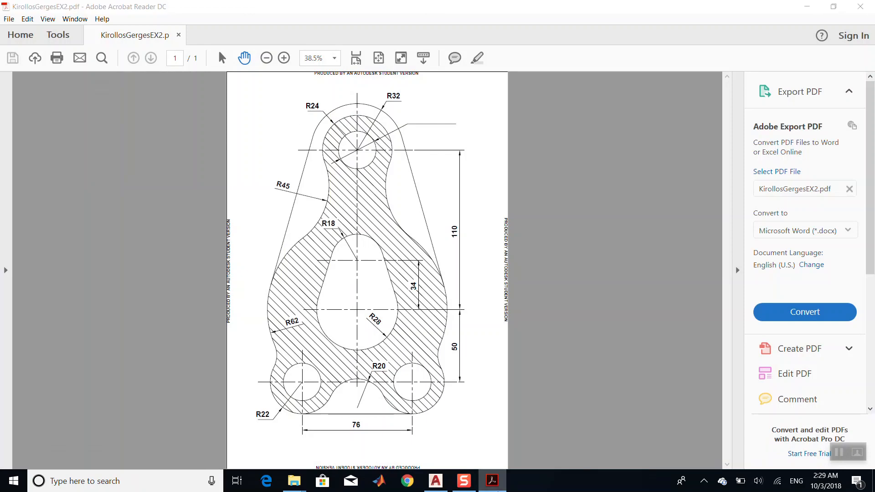
{"action": "left_click", "coordinate": [492, 481]}
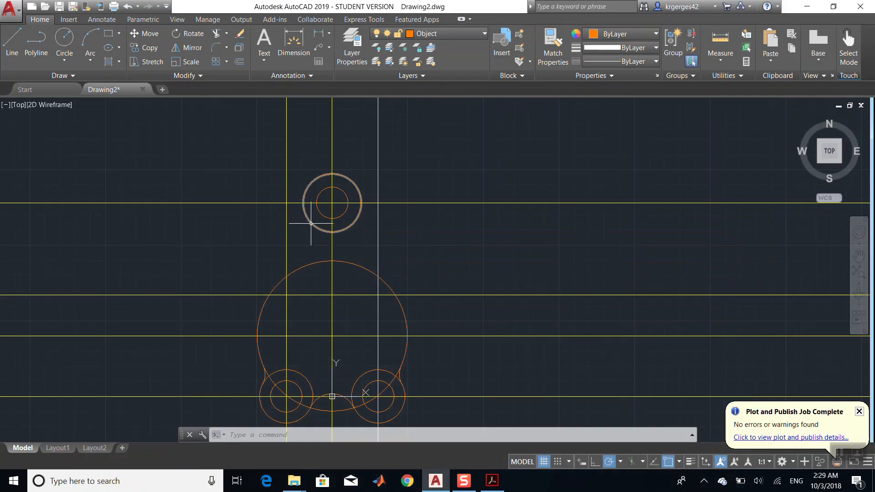
{"action": "left_click", "coordinate": [217, 47]}
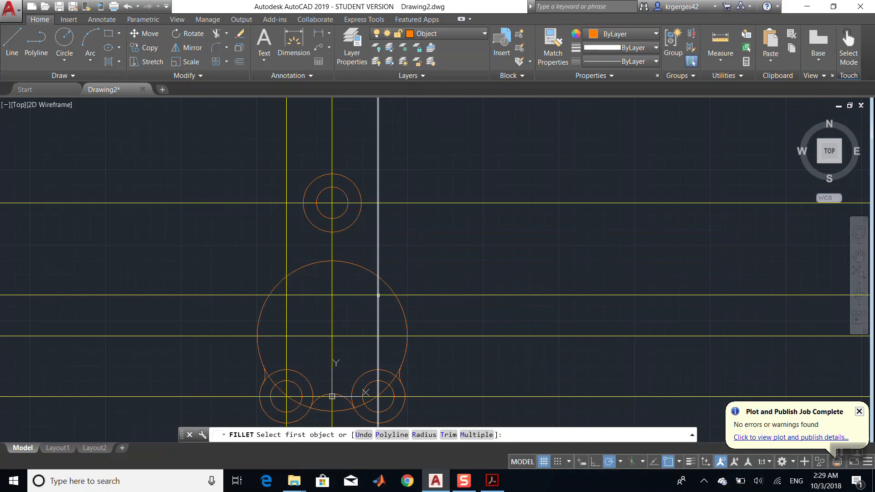
{"action": "type", "text": "r"}
{"action": "key", "text": "Return"}
{"action": "type", "text": "45"}
{"action": "key", "text": "Return"}
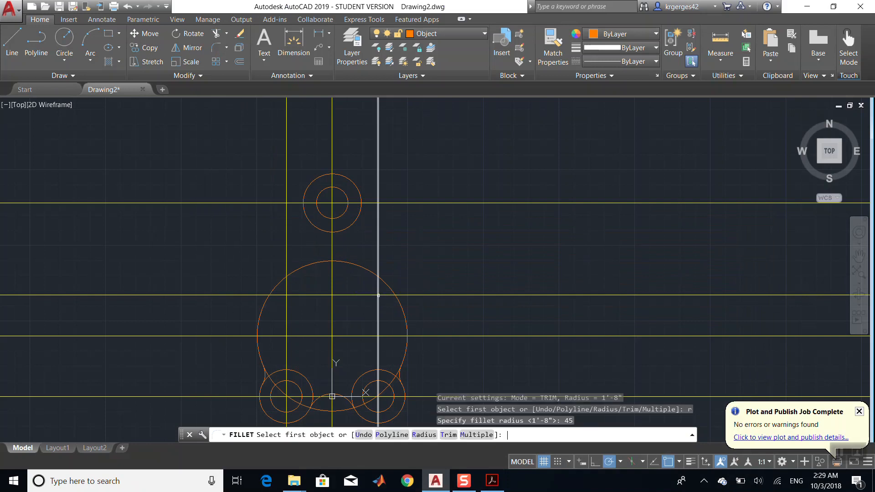
{"action": "left_click", "coordinate": [303, 269]}
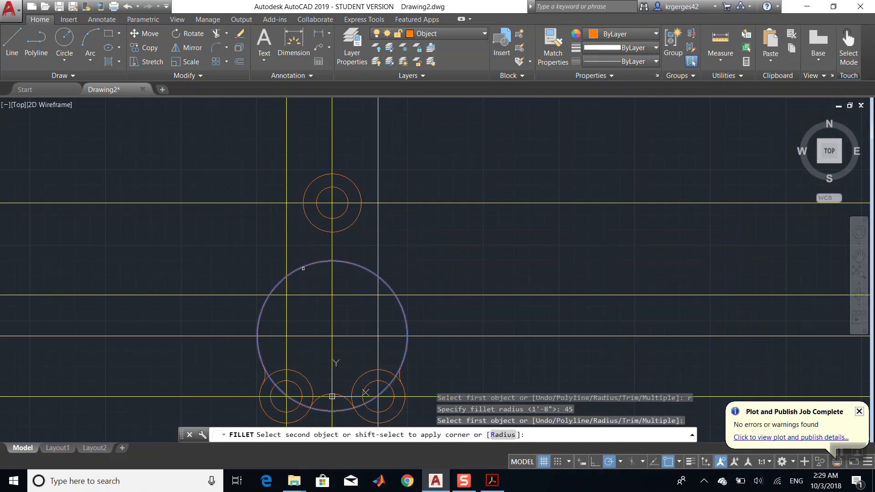
{"action": "left_click", "coordinate": [303, 216]}
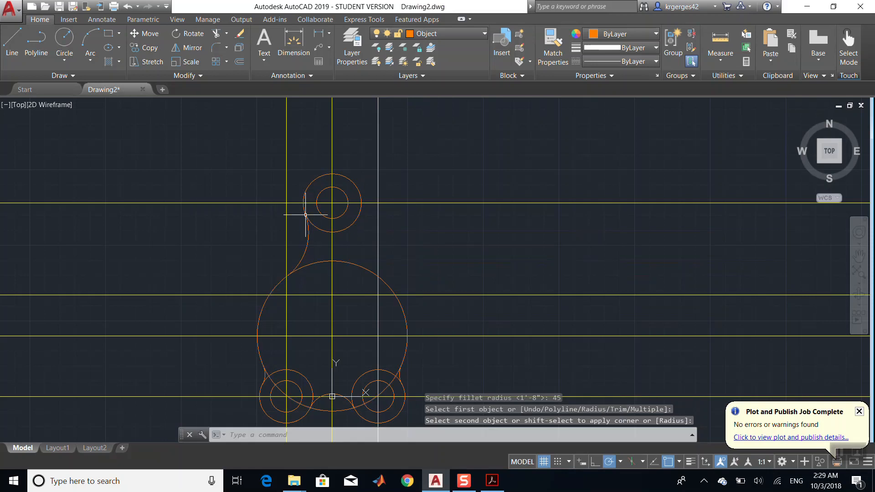
- Fillet the right side of the upper circle and the radius 62 circle with the same radius 45
{"action": "left_click", "coordinate": [211, 45]}
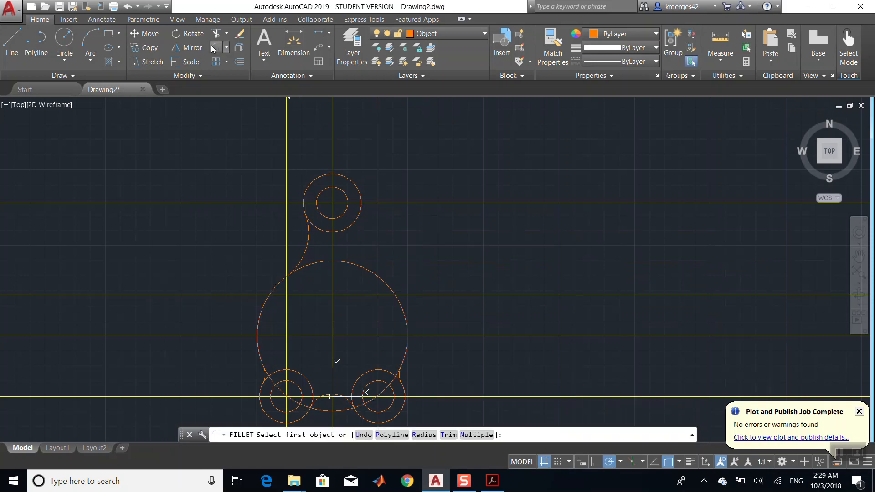
{"action": "left_click", "coordinate": [359, 215]}
{"action": "left_click", "coordinate": [371, 278]}
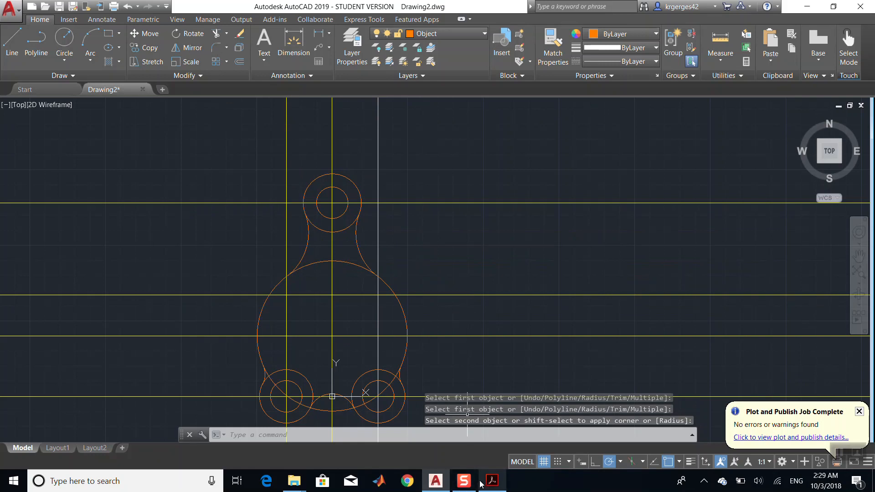
- Draw a circle of radius 28 centred where the middle vertical line meets the lower-middle horizontal construction line
{"action": "mouse_move", "coordinate": [469, 487]}
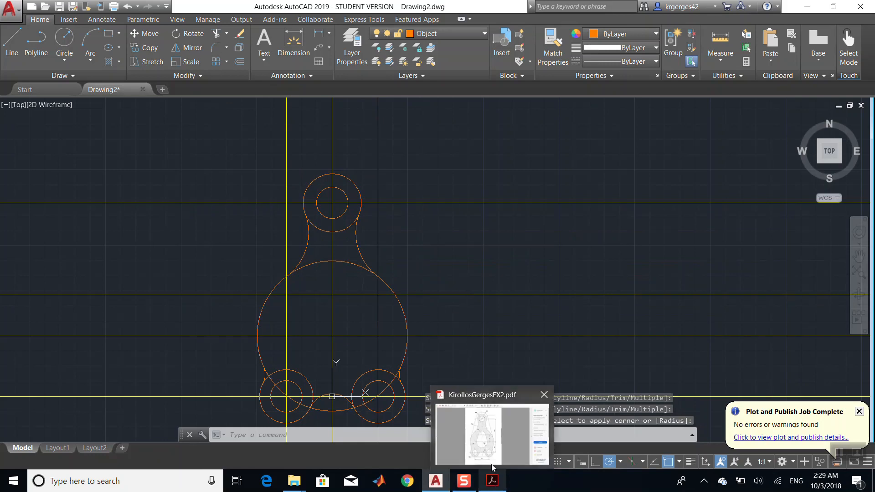
{"action": "mouse_move", "coordinate": [493, 458]}
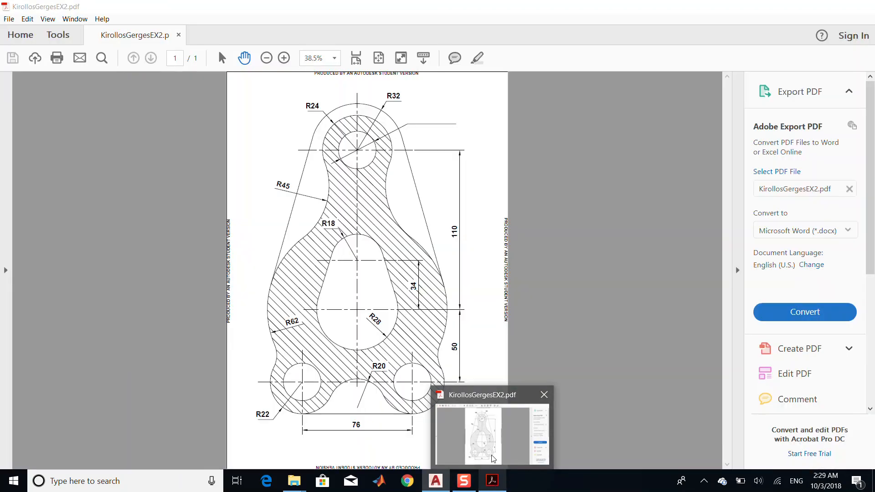
{"action": "left_click", "coordinate": [493, 458]}
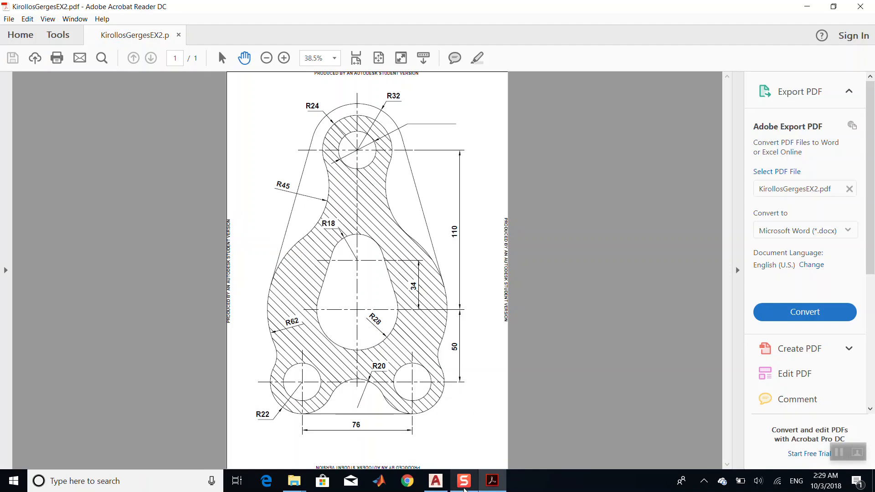
{"action": "left_click", "coordinate": [445, 488]}
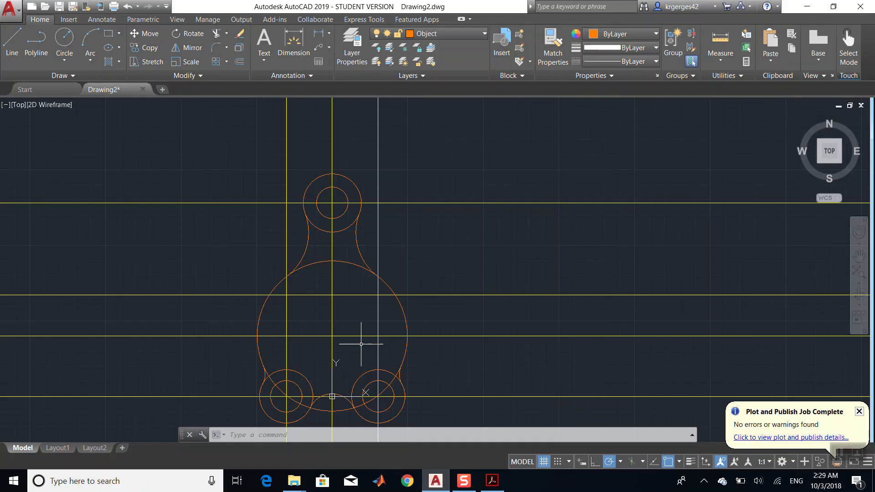
{"action": "left_click", "coordinate": [64, 39]}
{"action": "left_click", "coordinate": [333, 336]}
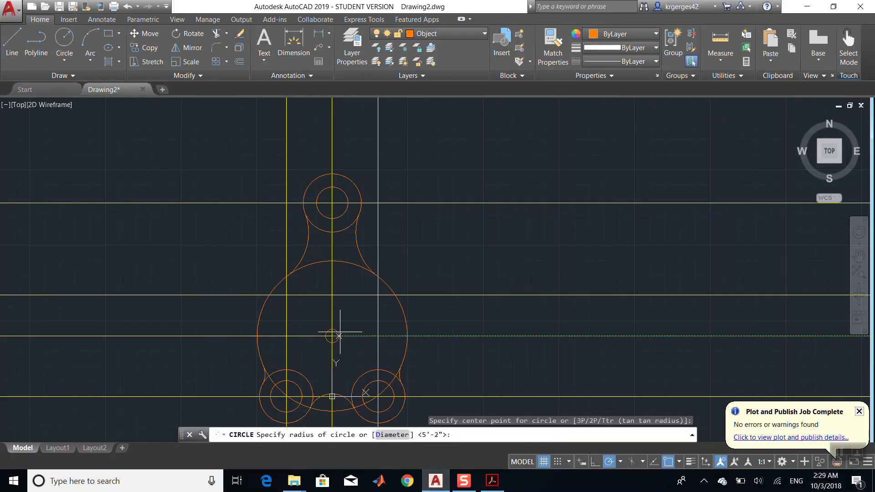
{"action": "type", "text": "r"}
{"action": "key", "text": "Return"}
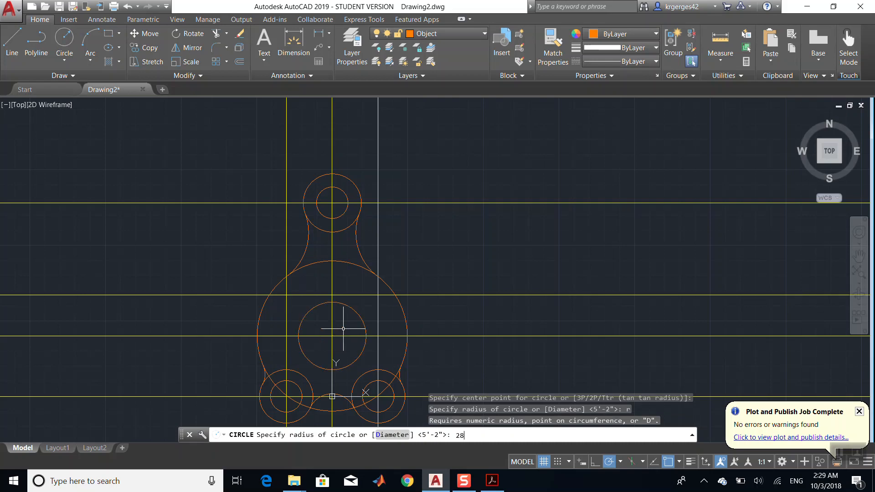
{"action": "key", "text": "Return"}
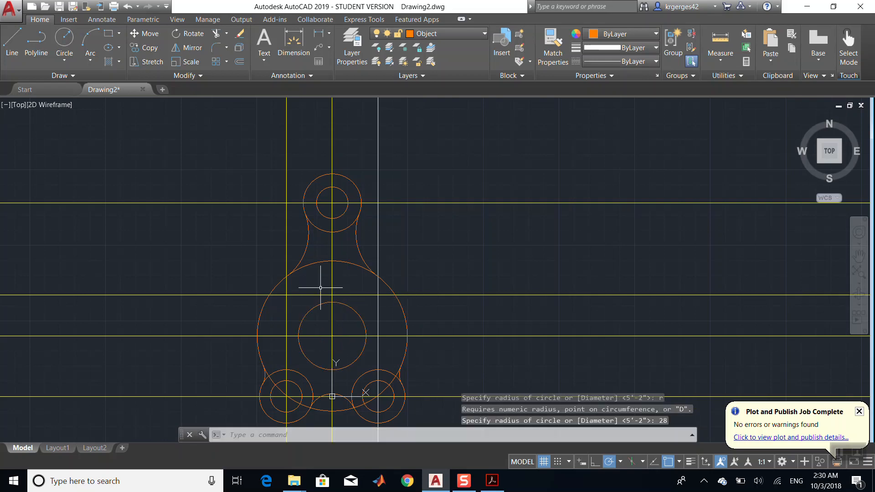
- Draw a circle of radius 22 centred where the middle vertical line meets the upper-middle horizontal construction line
{"action": "left_click", "coordinate": [64, 39]}
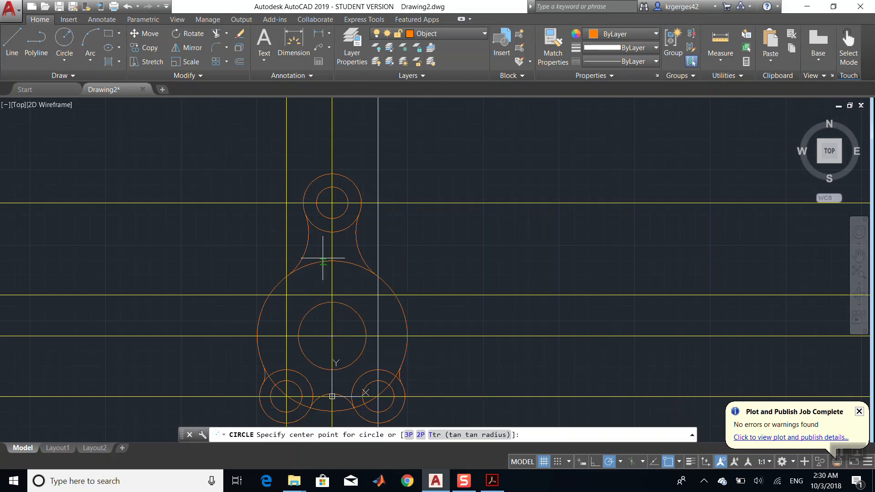
{"action": "left_click", "coordinate": [335, 295]}
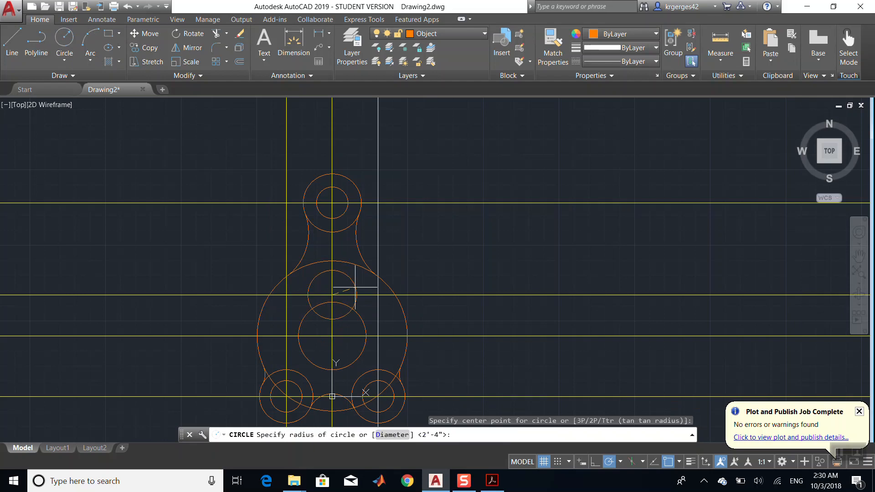
{"action": "type", "text": "r"}
{"action": "key", "text": "Return"}
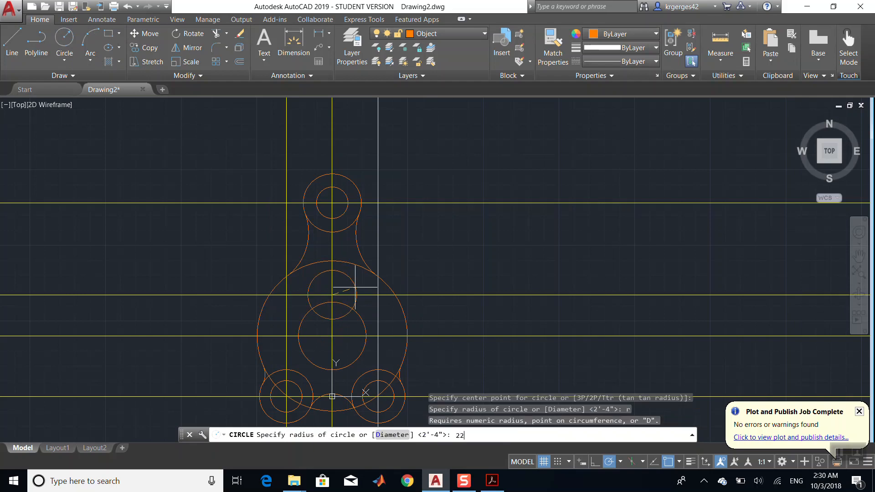
{"action": "key", "text": "Return"}
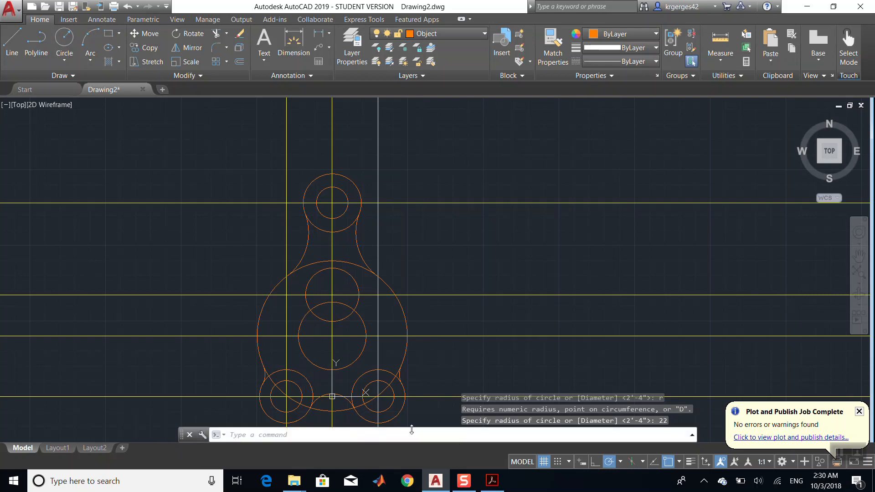
{"action": "left_click", "coordinate": [489, 481]}
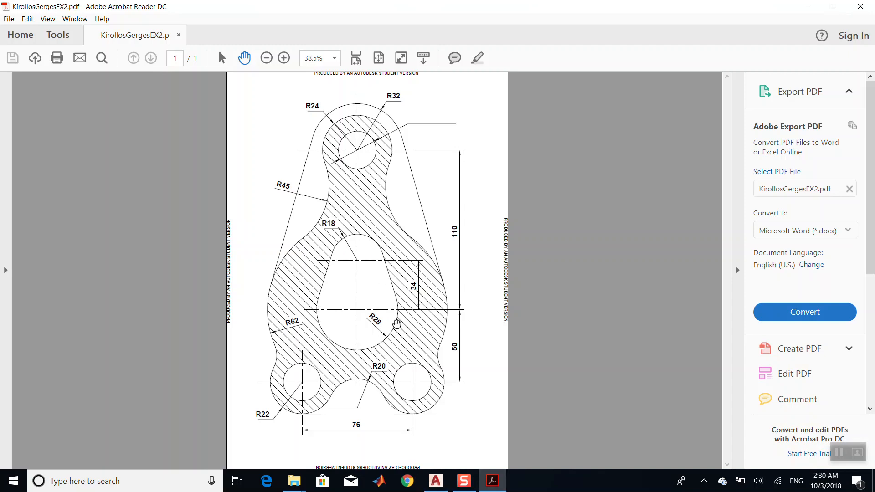
{"action": "left_click", "coordinate": [489, 481]}
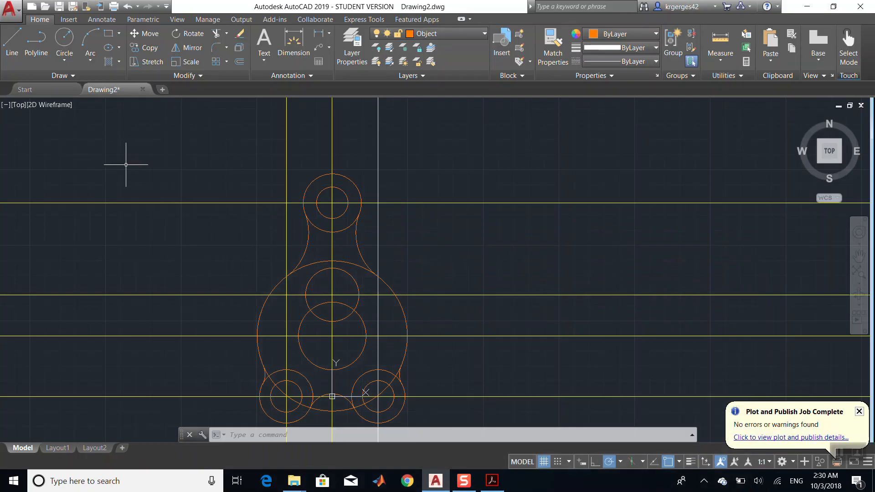
{"action": "left_click", "coordinate": [12, 44]}
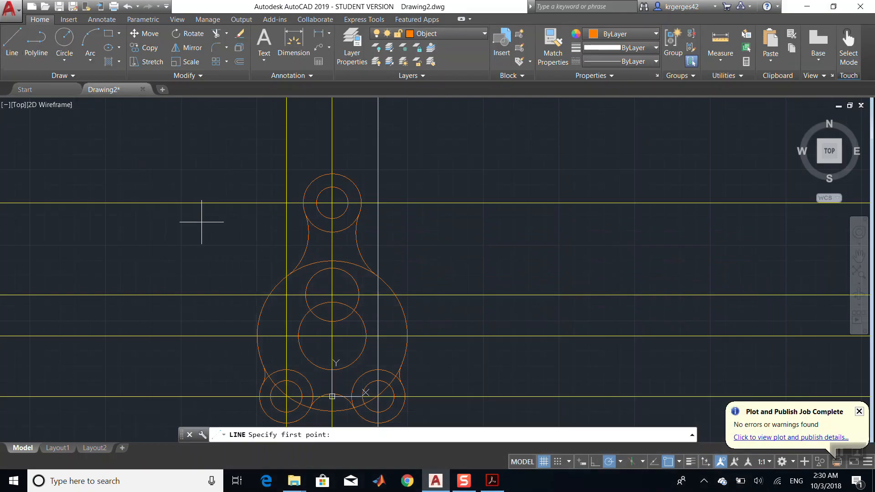
{"action": "left_click", "coordinate": [303, 287]}
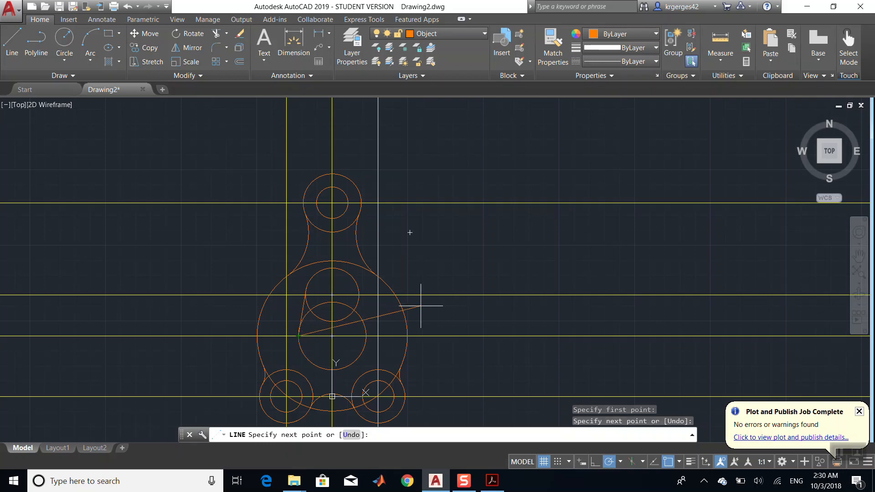
{"action": "key", "text": "Escape"}
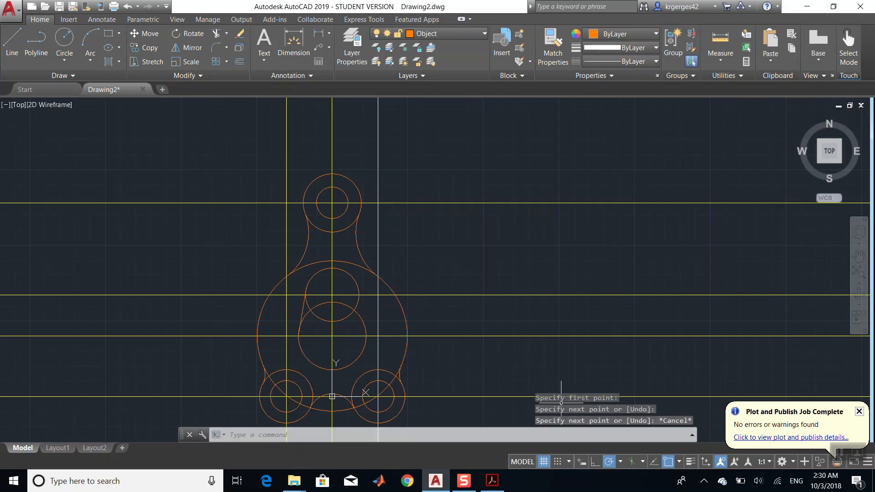
- Turn on the Tangent object snap
{"action": "left_click", "coordinate": [680, 462]}
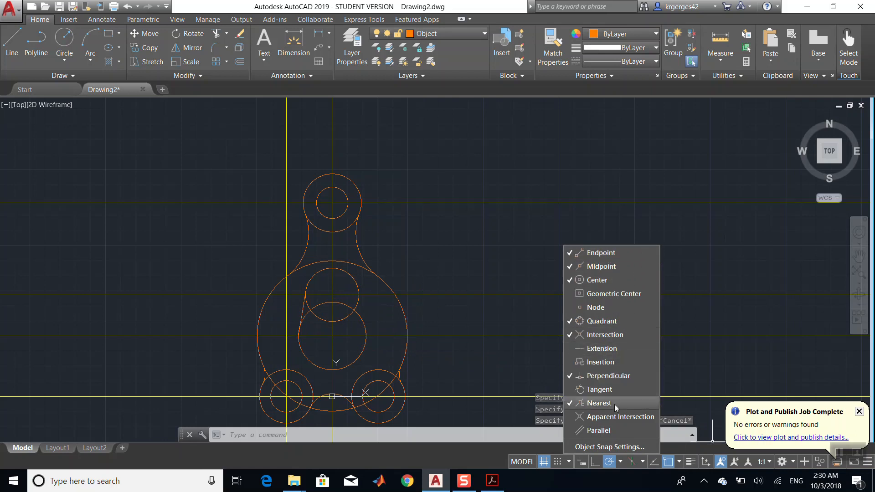
{"action": "left_click", "coordinate": [614, 389]}
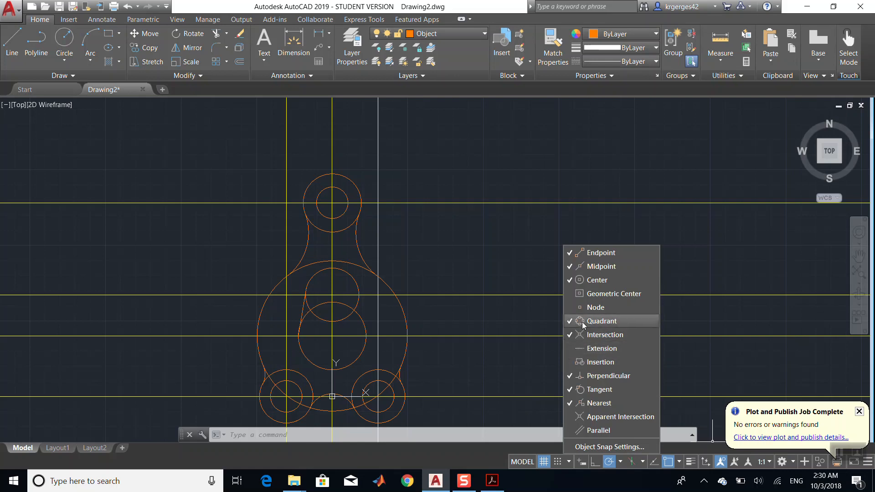
{"action": "left_click", "coordinate": [364, 300]}
{"action": "left_click", "coordinate": [14, 43]}
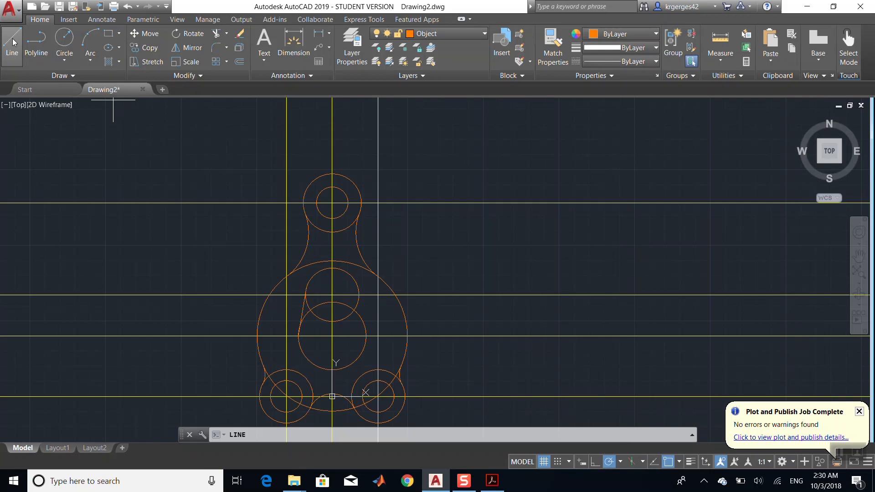
{"action": "left_click", "coordinate": [359, 295]}
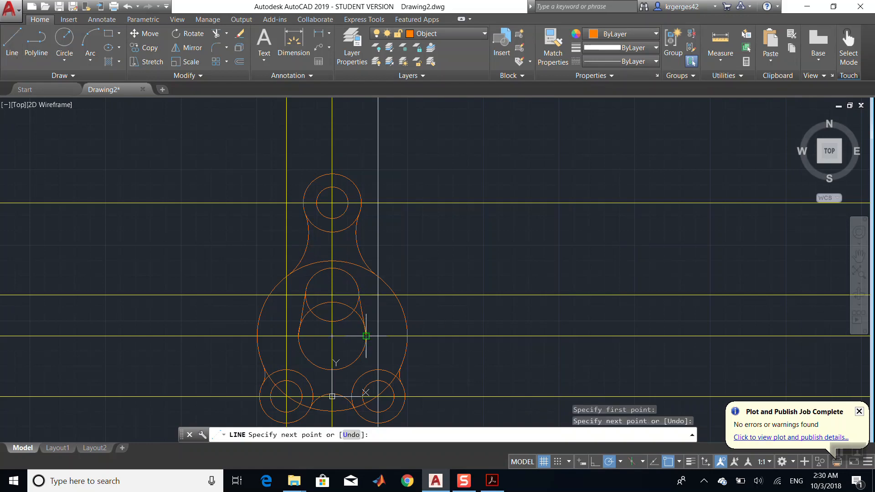
{"action": "key", "text": "Escape"}
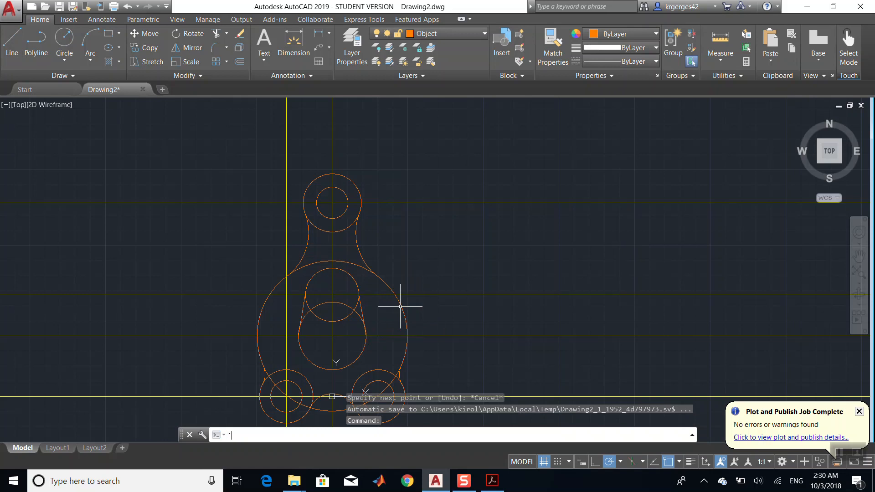
- Draw a circle of radius 32 concentric with the upper circle, after checking the PDF drawing
{"action": "left_click", "coordinate": [490, 490]}
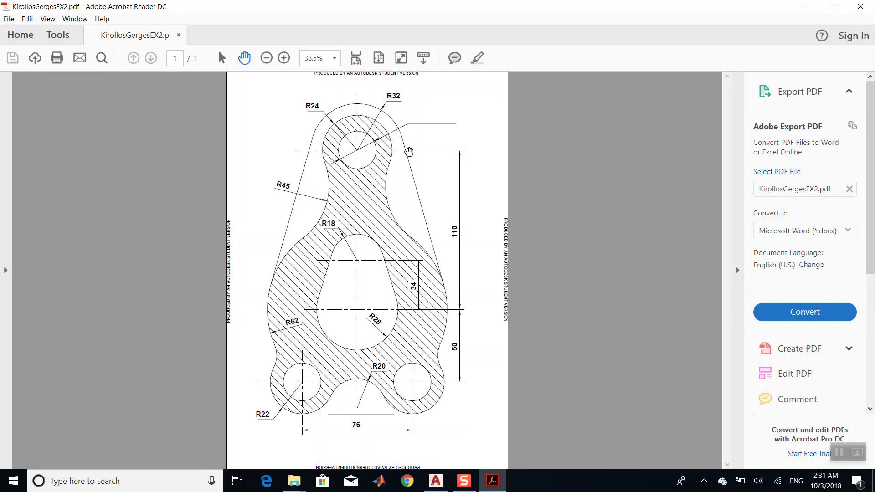
{"action": "left_click", "coordinate": [492, 481]}
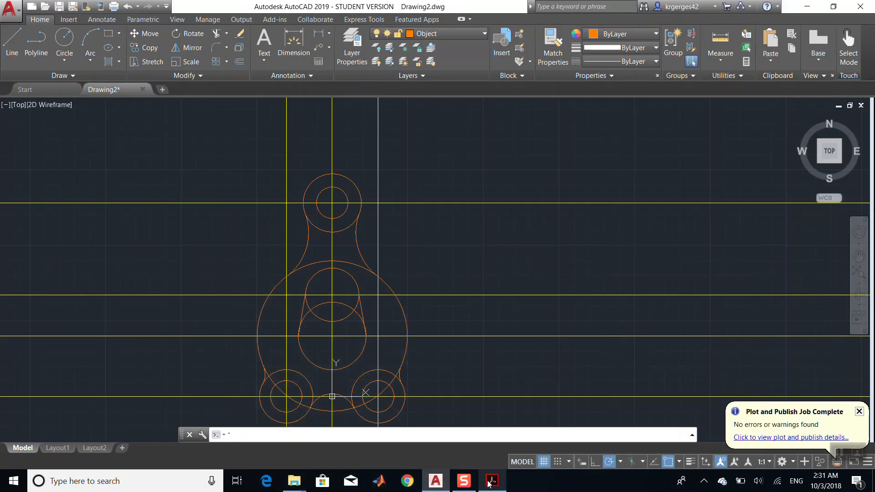
{"action": "left_click", "coordinate": [65, 41]}
{"action": "left_click", "coordinate": [332, 203]}
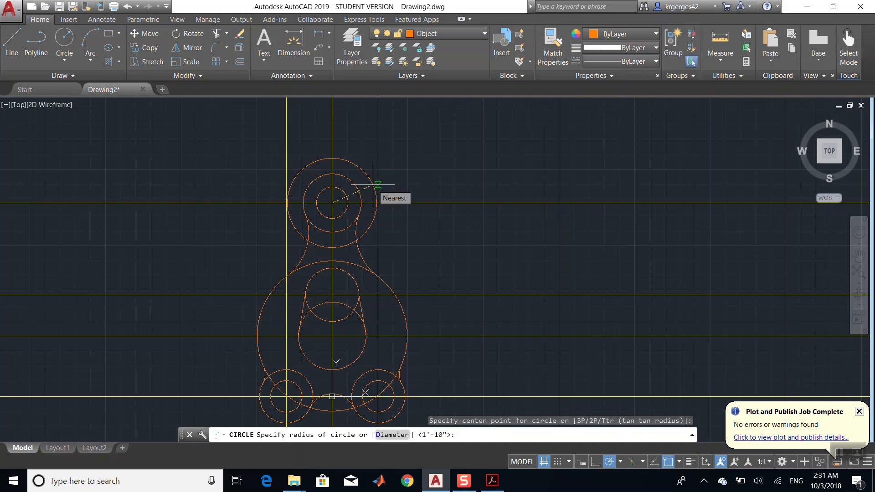
{"action": "type", "text": "r"}
{"action": "key", "text": "Return"}
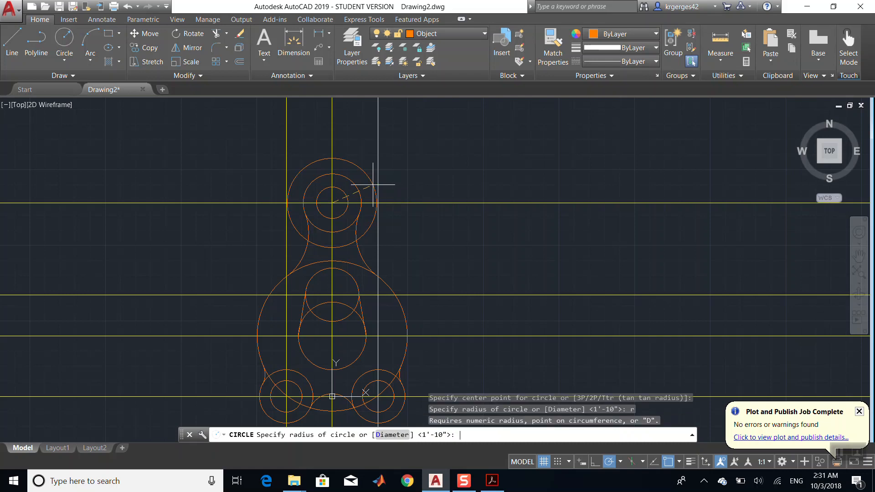
{"action": "type", "text": "32"}
{"action": "key", "text": "Return"}
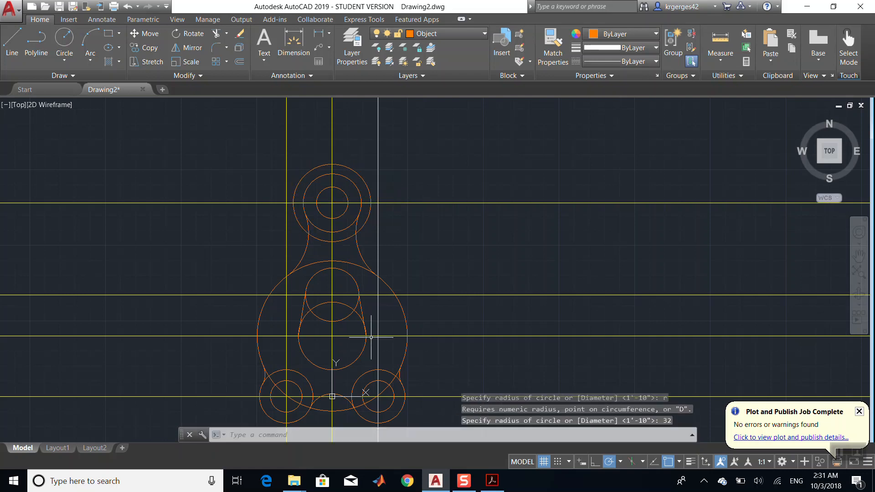
- Draw a line tangent to the left side of the radius 32 circle and the radius 62 circle
{"action": "left_click", "coordinate": [12, 41]}
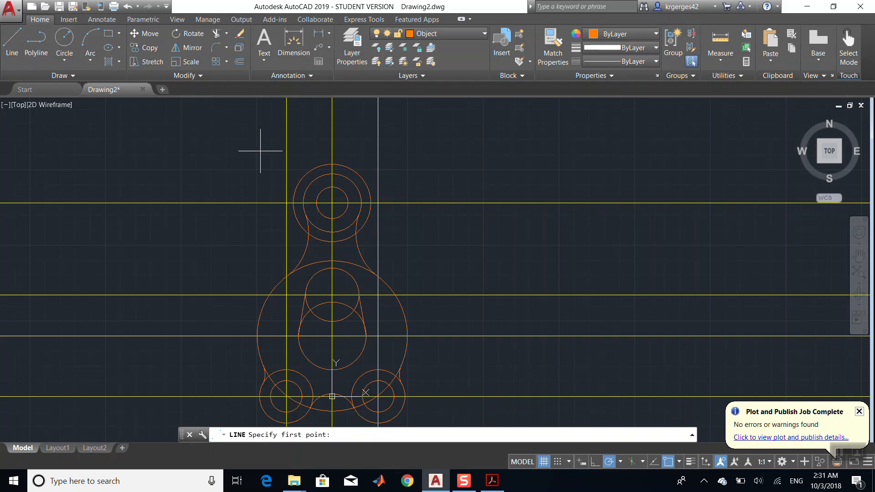
{"action": "left_click", "coordinate": [293, 193]}
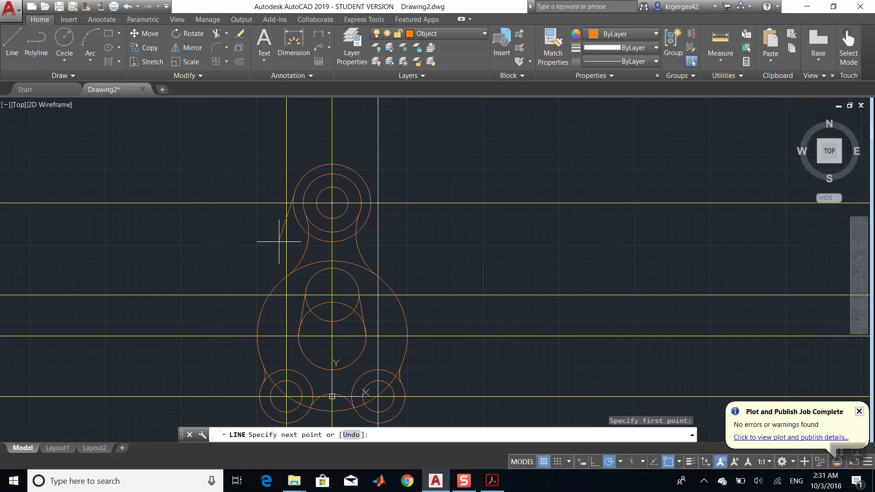
{"action": "left_click", "coordinate": [260, 314]}
{"action": "key", "text": "Escape"}
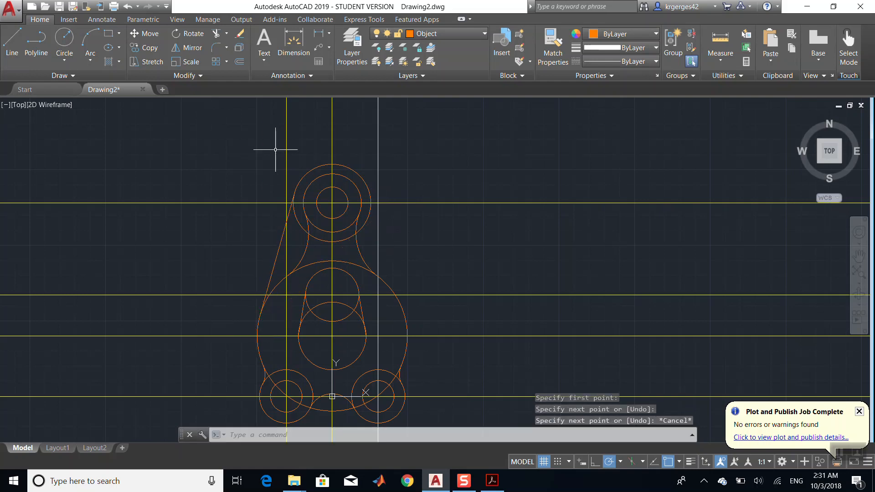
- Draw a line tangent to the right side of the radius 32 circle and the radius 62 circle
{"action": "left_click", "coordinate": [12, 43]}
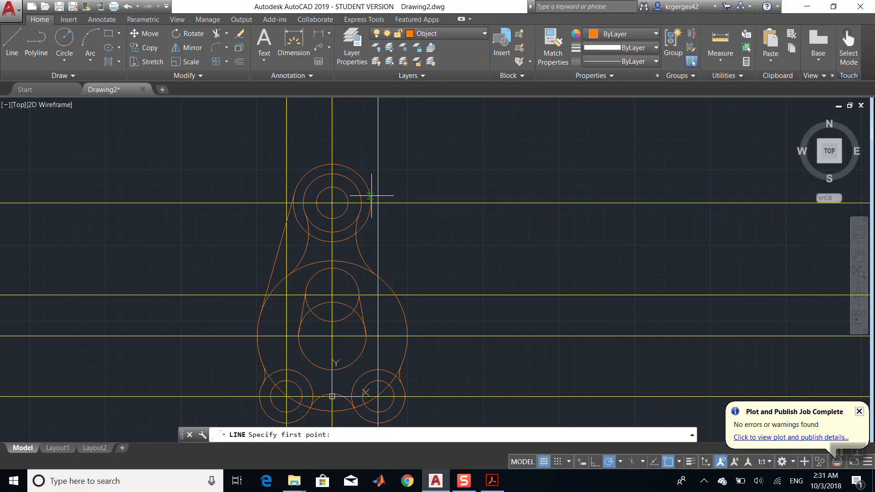
{"action": "left_click", "coordinate": [371, 196]}
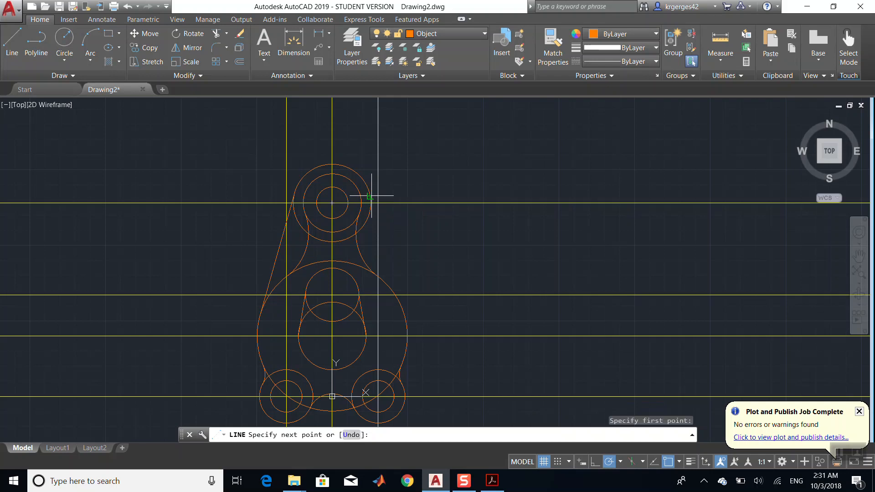
{"action": "left_click", "coordinate": [406, 323]}
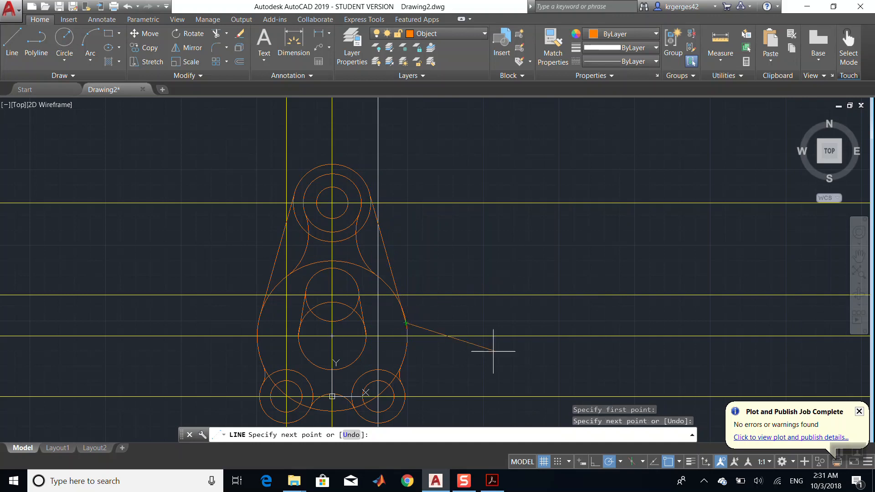
{"action": "key", "text": "ctrl+z"}
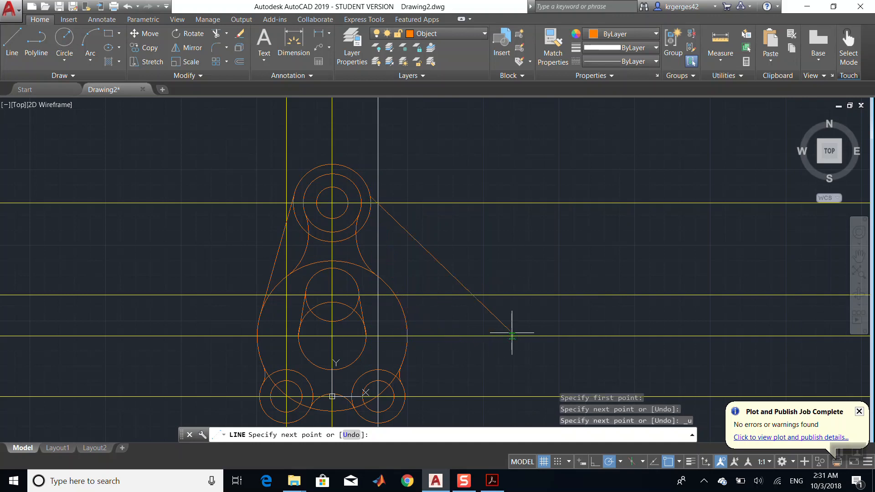
{"action": "left_click", "coordinate": [407, 322]}
{"action": "key", "text": "ctrl+z"}
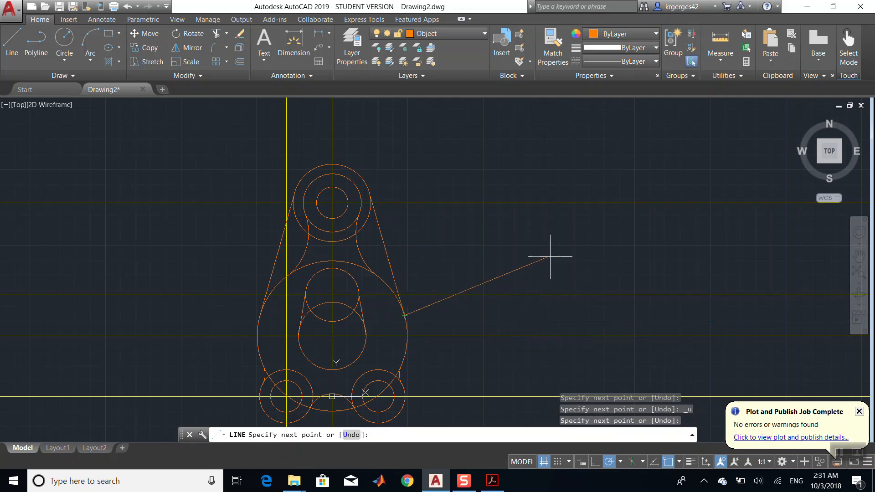
{"action": "key", "text": "Escape"}
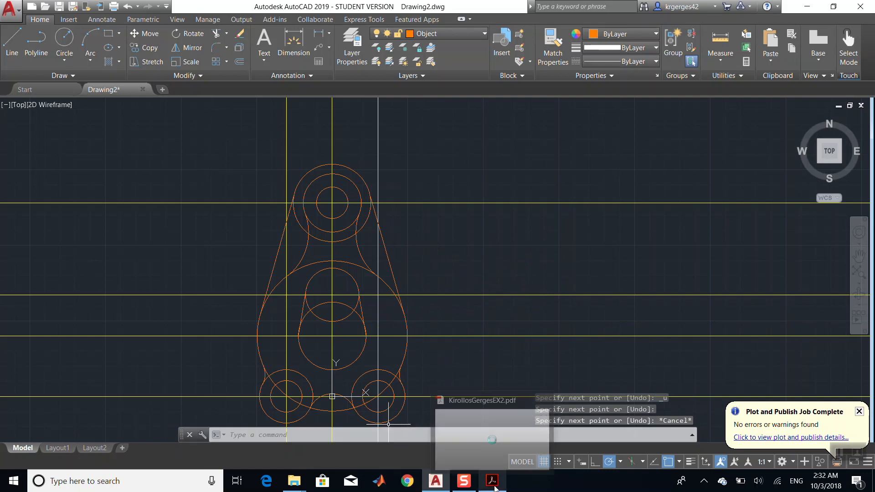
- Switch to the PDF to compare the reference drawing with the current geometry
{"action": "left_click", "coordinate": [487, 442]}
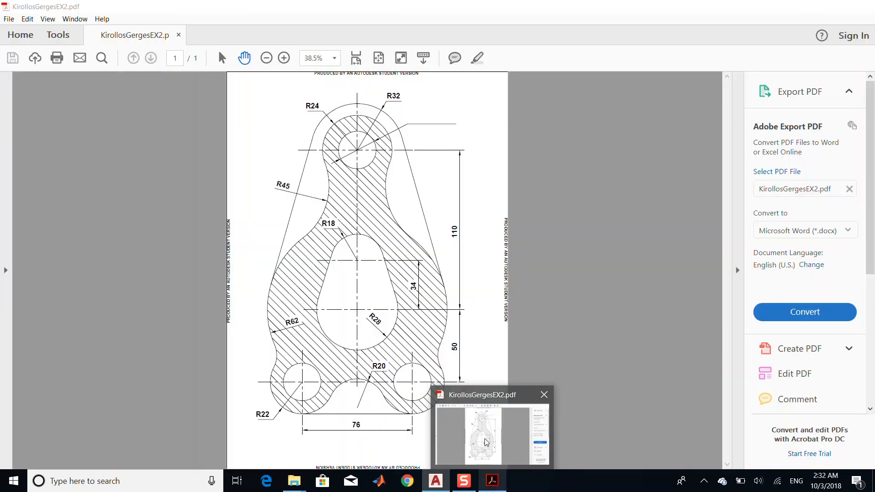
{"action": "left_click", "coordinate": [500, 489]}
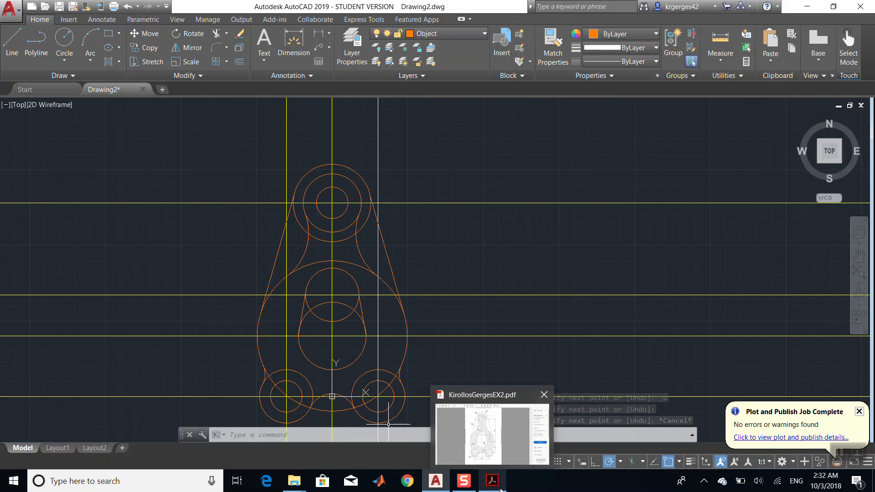
{"action": "mouse_move", "coordinate": [491, 460]}
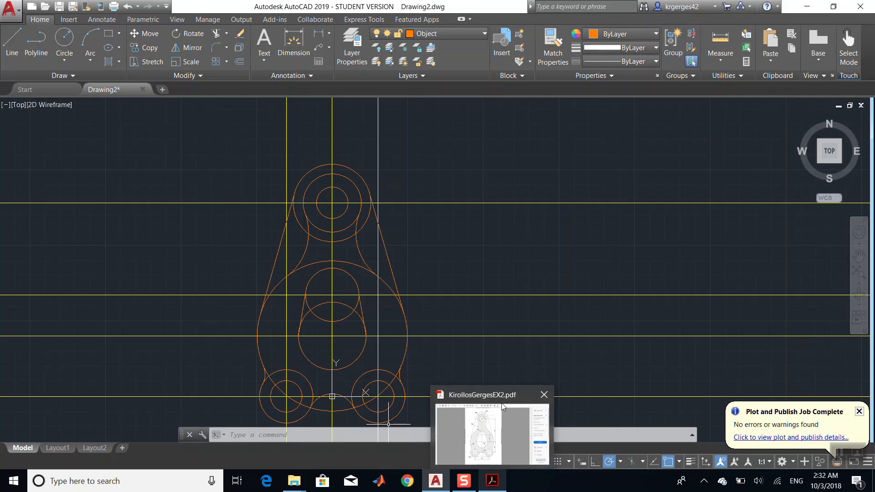
{"action": "mouse_move", "coordinate": [507, 398]}
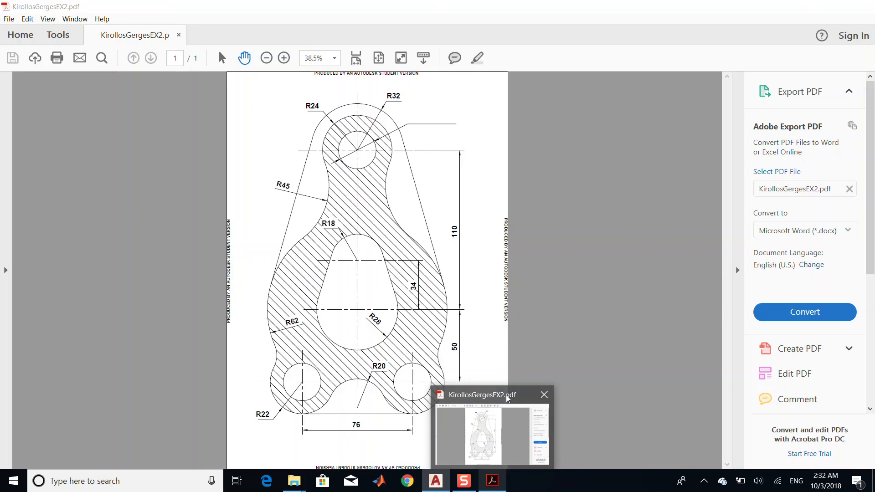
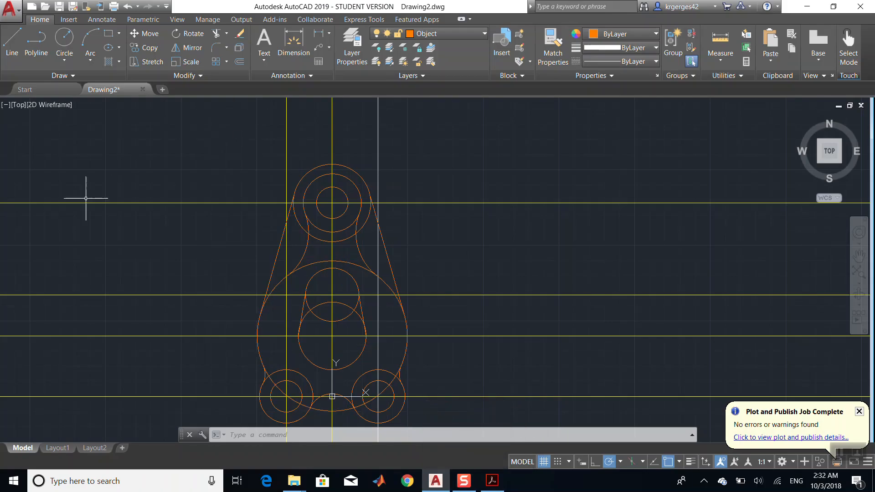
- Trim the circle arcs lying between the two tangent lines, using those lines as cutting edges
{"action": "left_click", "coordinate": [279, 254]}
{"action": "left_click", "coordinate": [387, 256]}
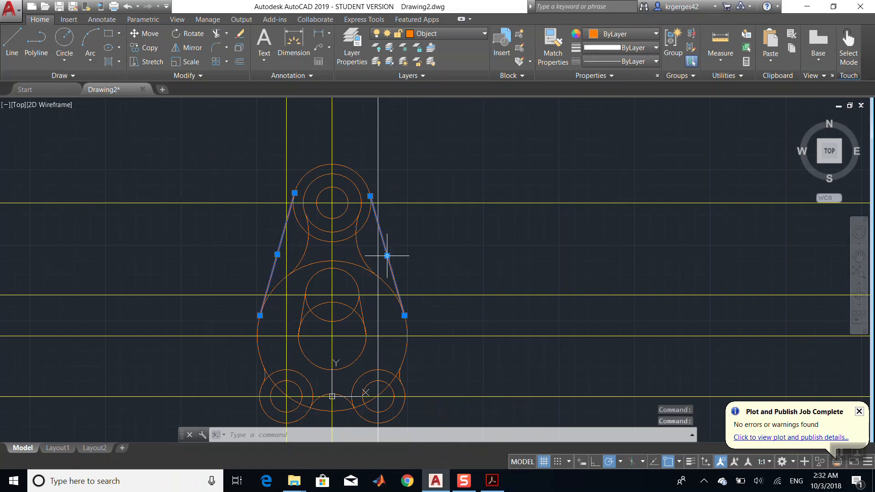
{"action": "left_click", "coordinate": [217, 35]}
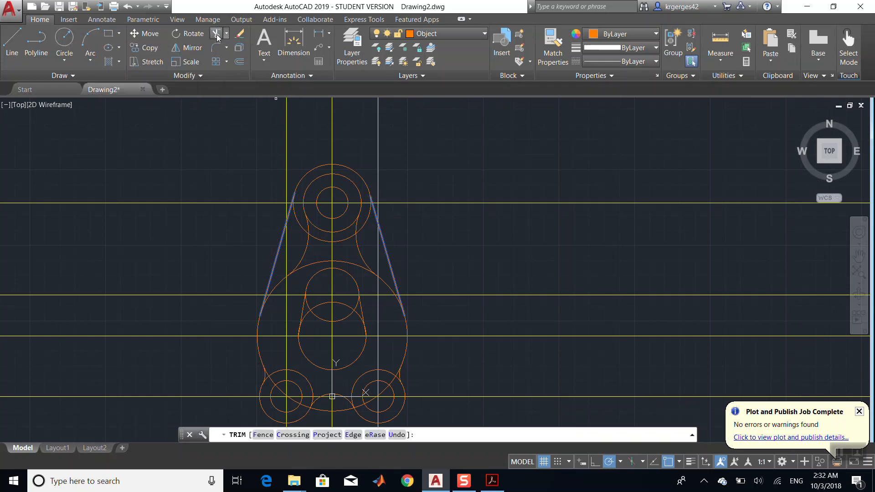
{"action": "left_click", "coordinate": [332, 283]}
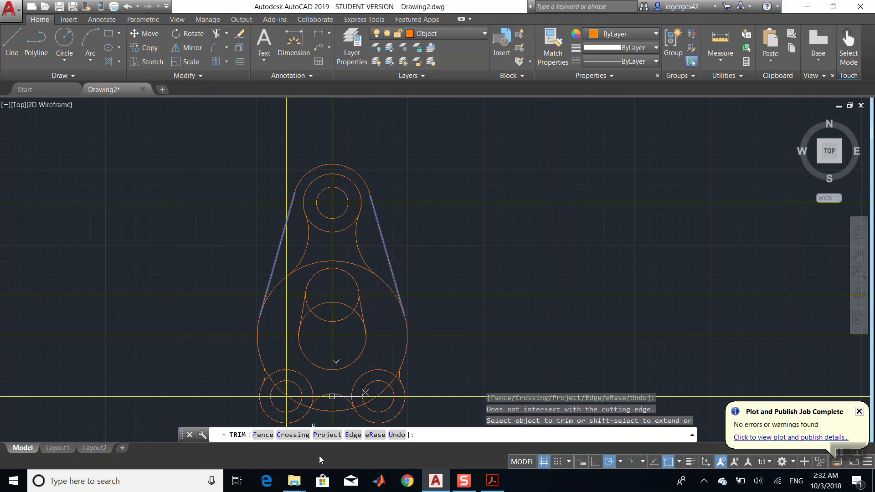
{"action": "left_click", "coordinate": [332, 357]}
{"action": "left_click", "coordinate": [332, 292]}
{"action": "left_click", "coordinate": [332, 253]}
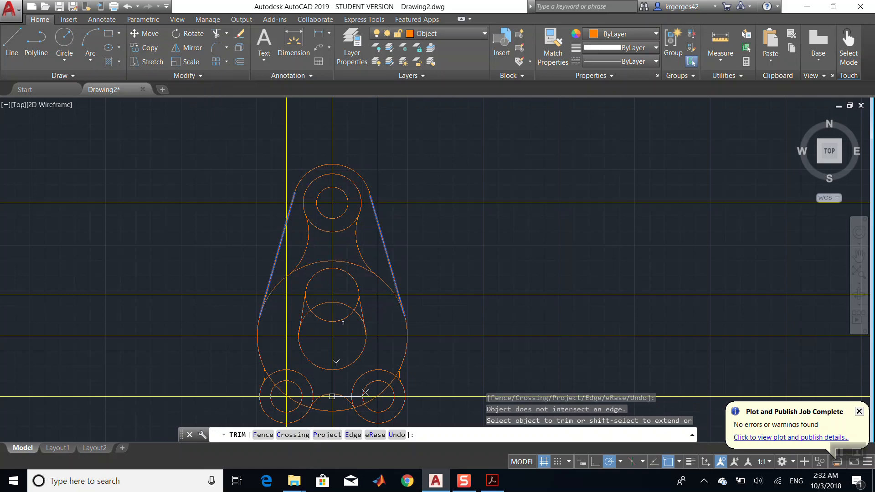
{"action": "key", "text": "Escape"}
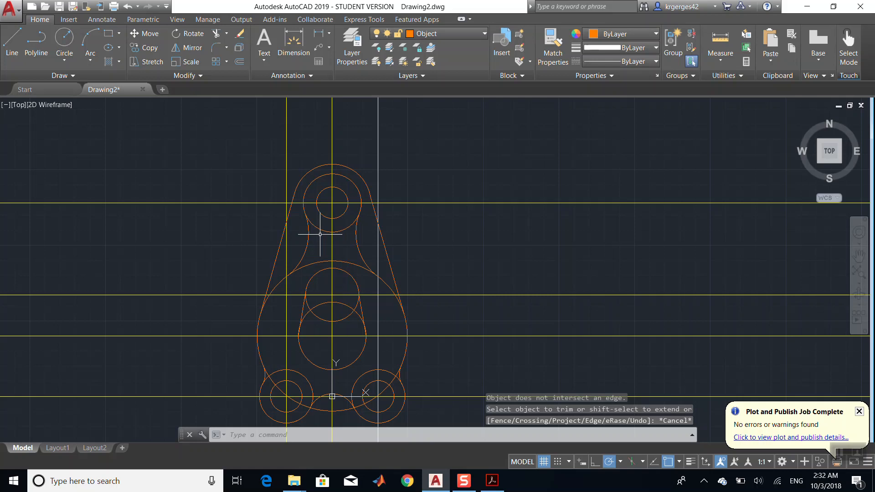
- Trim the circle portions between the two concave blend arcs, using those arcs as cutting edges
{"action": "left_click", "coordinate": [310, 240]}
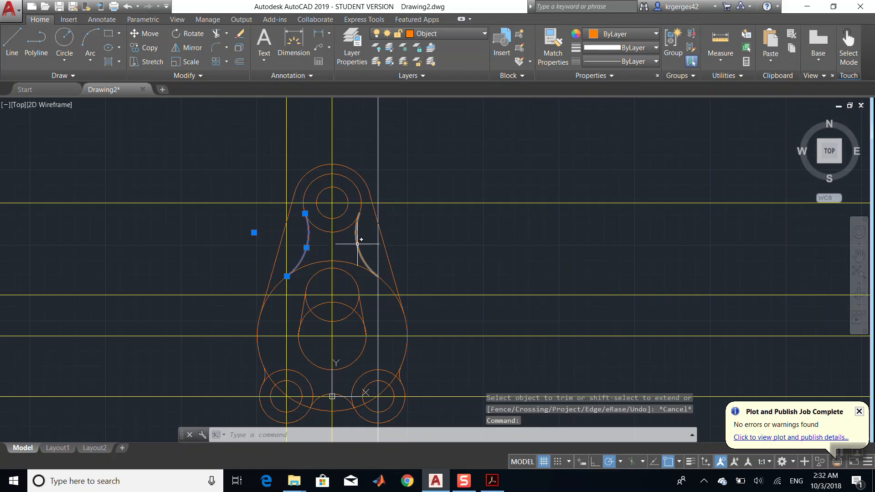
{"action": "left_click", "coordinate": [357, 244]}
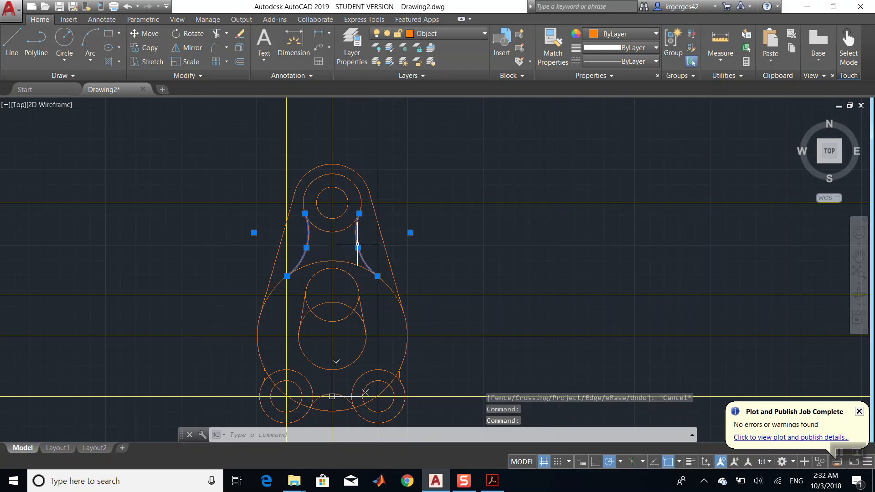
{"action": "left_click", "coordinate": [216, 33]}
{"action": "left_click", "coordinate": [323, 211]}
{"action": "left_click", "coordinate": [317, 236]}
{"action": "left_click", "coordinate": [319, 228]}
{"action": "left_click", "coordinate": [321, 271]}
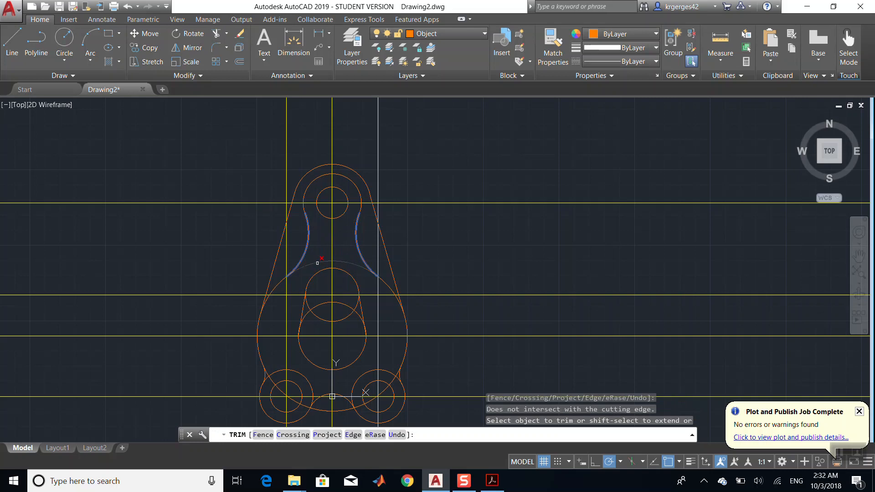
{"action": "left_click", "coordinate": [317, 263]}
{"action": "left_click", "coordinate": [425, 339]}
{"action": "left_click", "coordinate": [368, 386]}
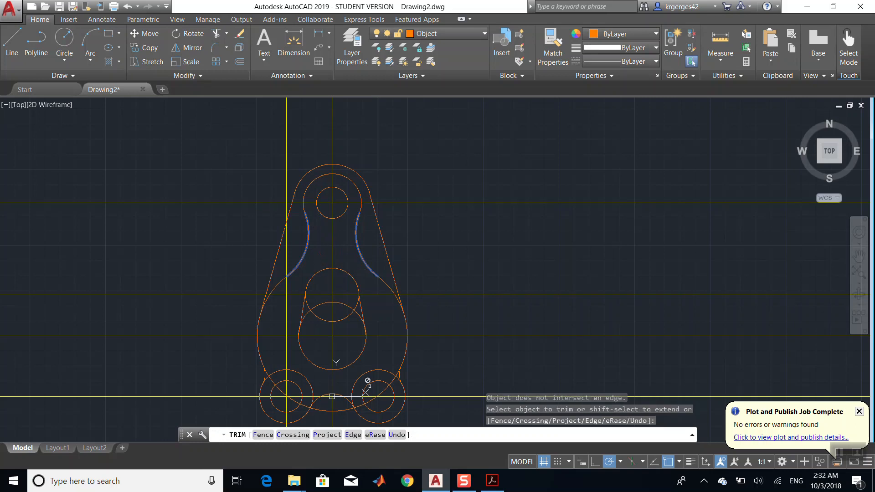
{"action": "key", "text": "Escape"}
- Trim the circle arcs between the two slot lines to form the rounded slot
{"action": "left_click", "coordinate": [302, 308]}
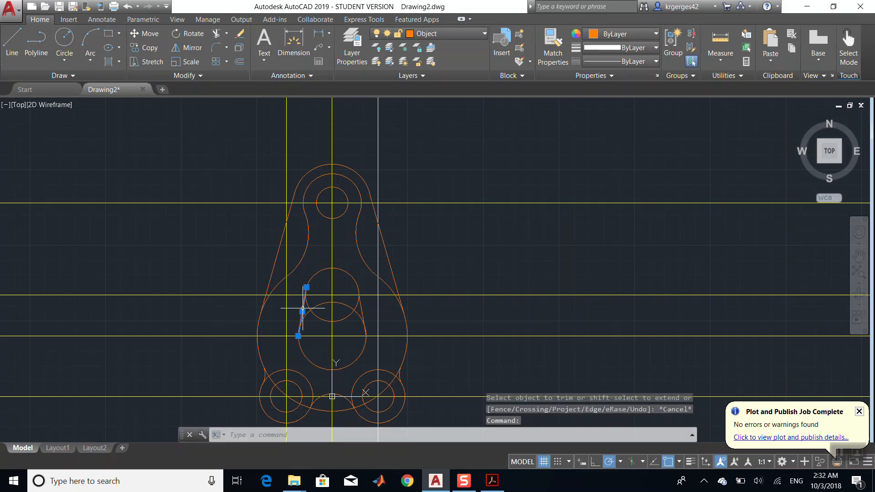
{"action": "left_click", "coordinate": [361, 304]}
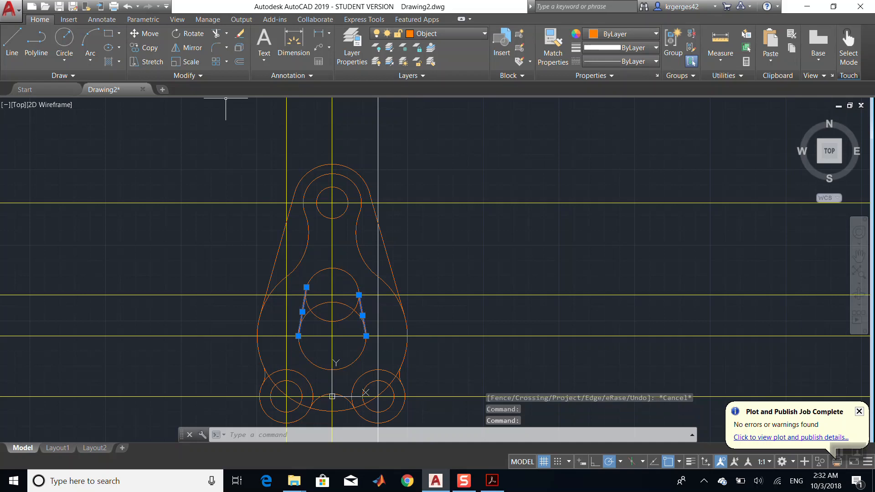
{"action": "left_click", "coordinate": [216, 34]}
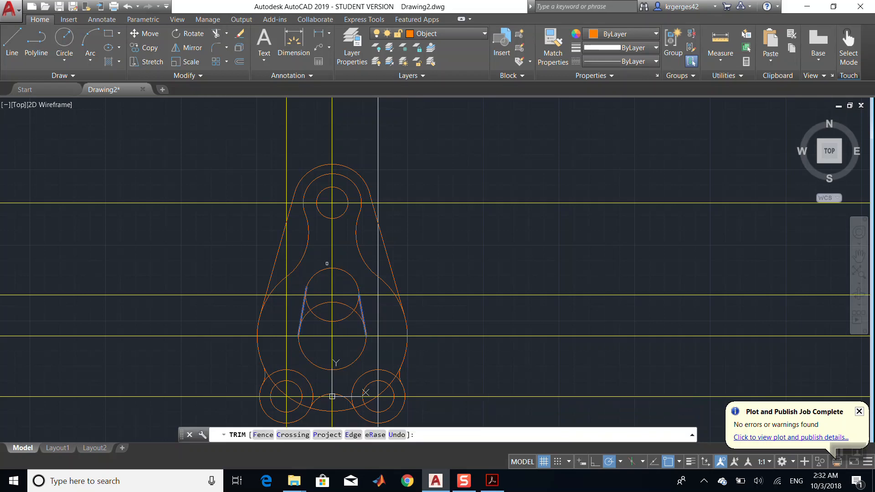
{"action": "left_click", "coordinate": [332, 319]}
{"action": "left_click", "coordinate": [322, 315]}
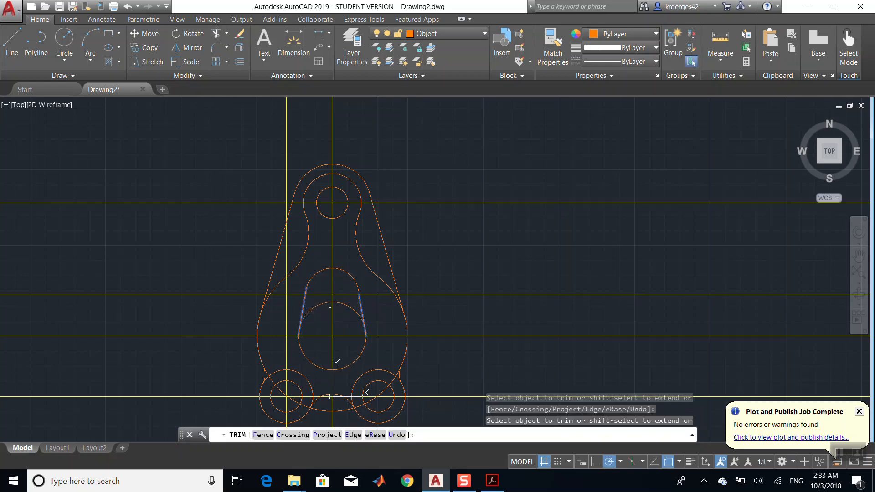
{"action": "left_click", "coordinate": [330, 306]}
{"action": "left_click", "coordinate": [335, 301]}
{"action": "left_click", "coordinate": [369, 382]}
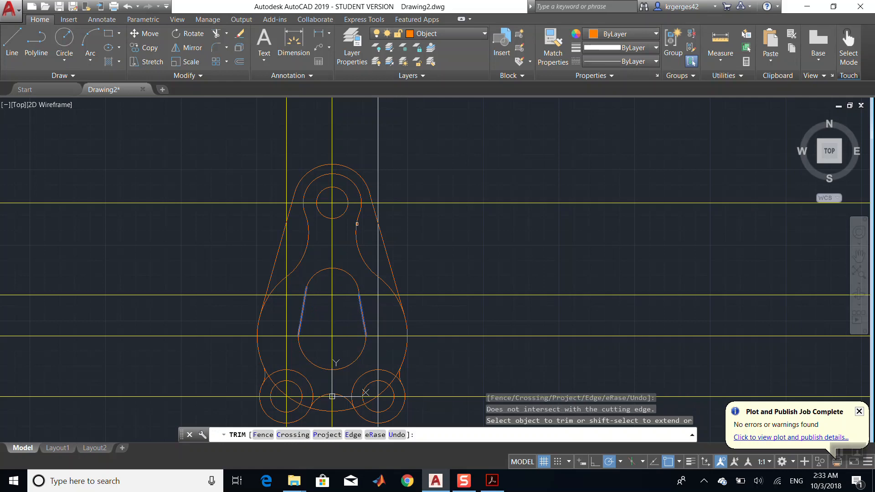
{"action": "key", "text": "Escape"}
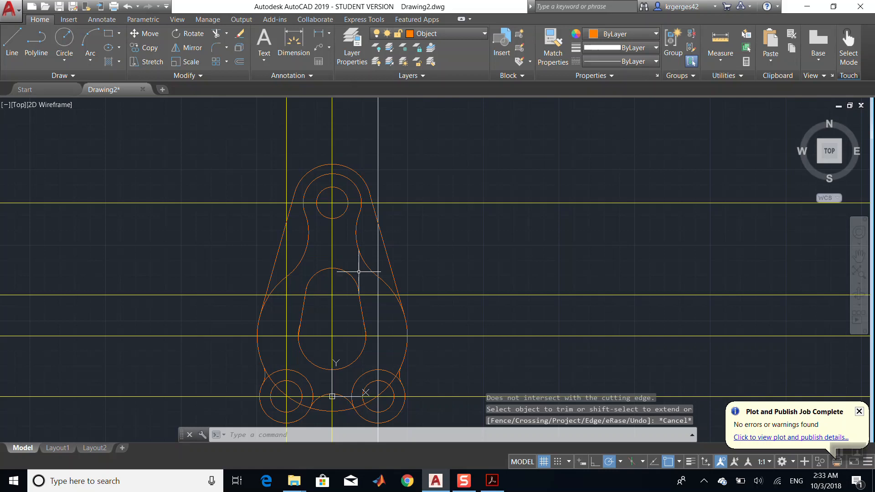
- Turn off the Construction layer
{"action": "left_click", "coordinate": [424, 34]}
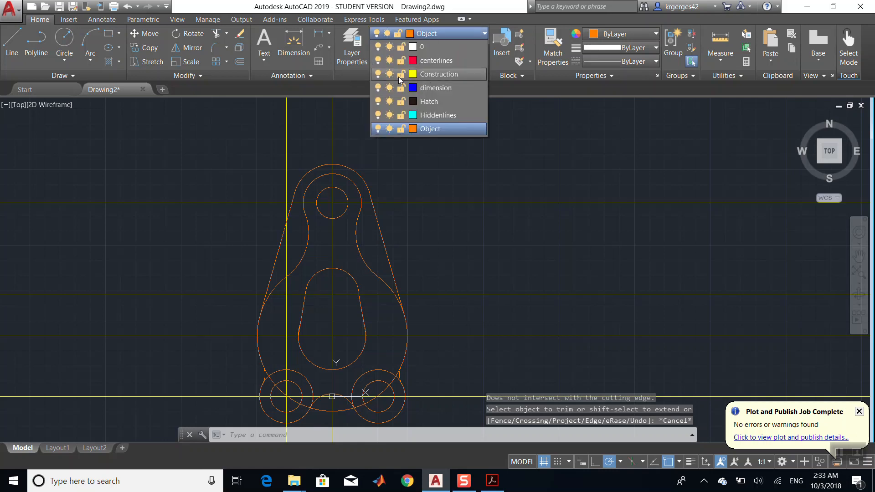
{"action": "left_click", "coordinate": [379, 74]}
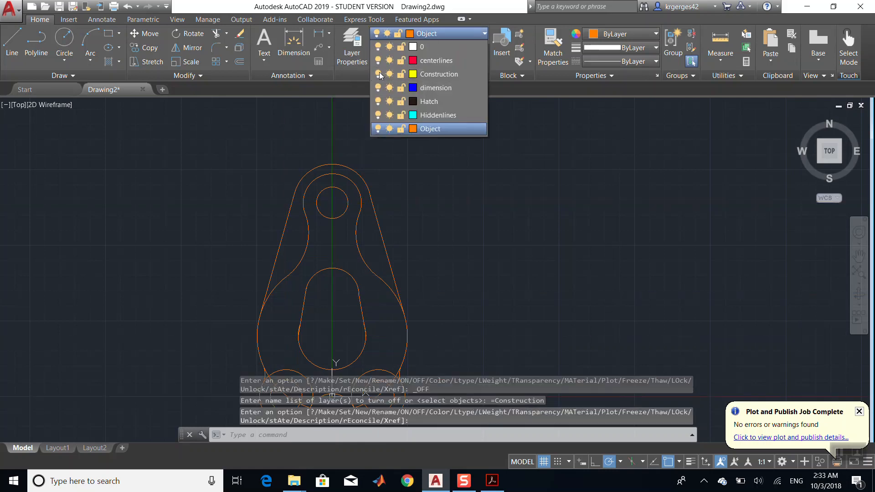
{"action": "left_click", "coordinate": [228, 149]}
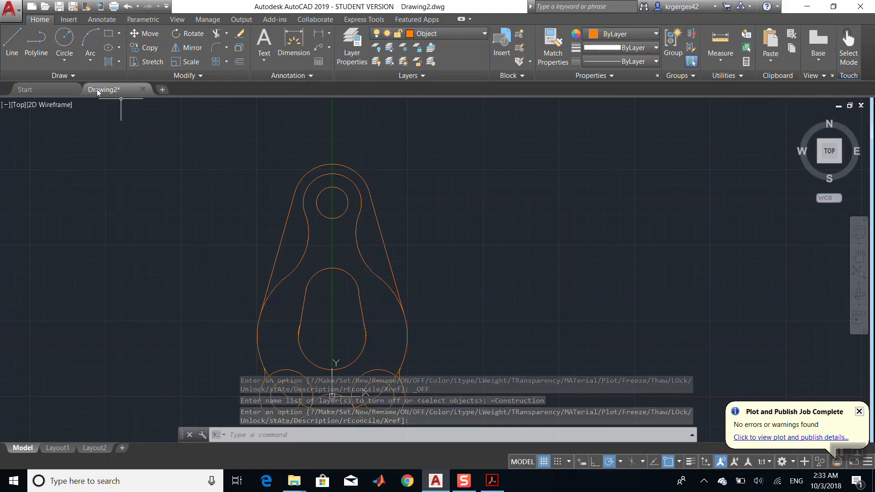
- Trim the outer circle segment on the left side, using the left blend arc and the bottom arc as cutting edges
{"action": "left_click", "coordinate": [860, 256]}
{"action": "left_click_drag", "start_coordinate": [547, 299], "coordinate": [538, 200]}
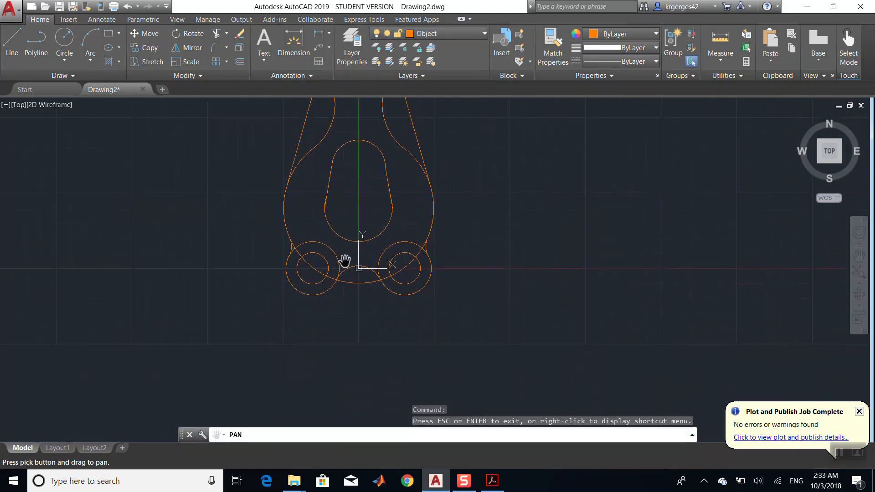
{"action": "scroll", "coordinate": [346, 260], "scroll_direction": "up", "scroll_amount": 4}
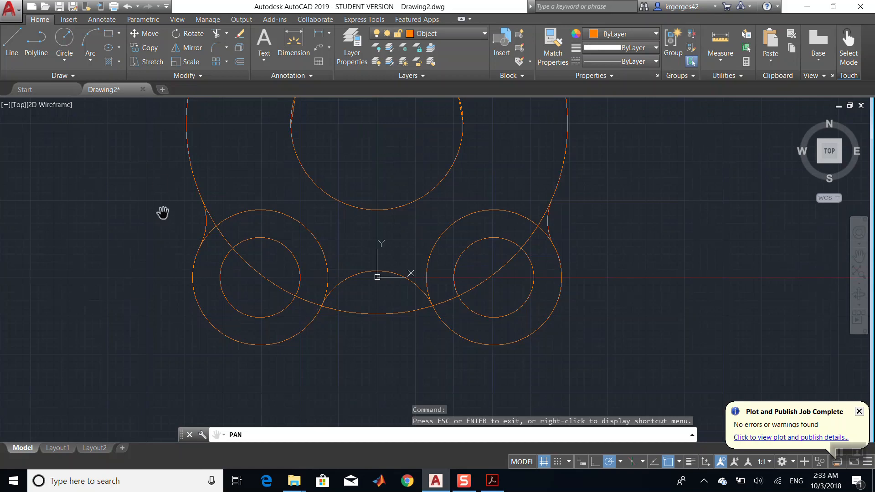
{"action": "key", "text": "Escape"}
{"action": "left_click", "coordinate": [204, 229]}
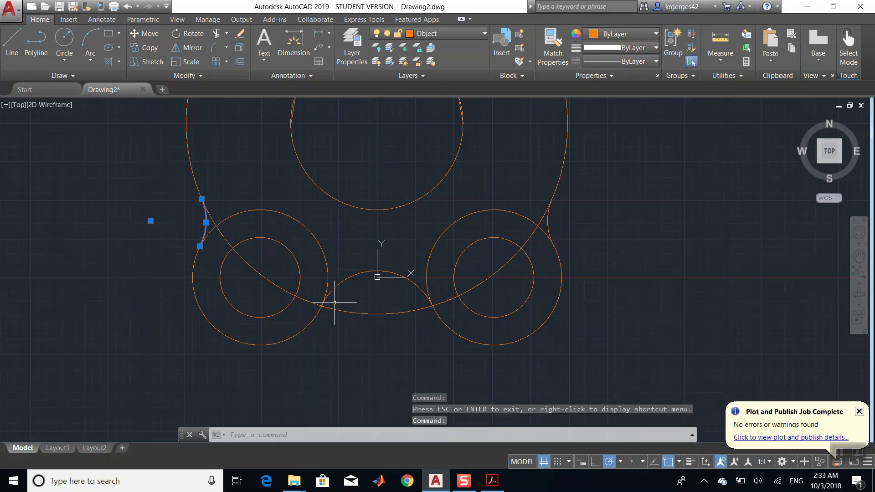
{"action": "left_click", "coordinate": [350, 276]}
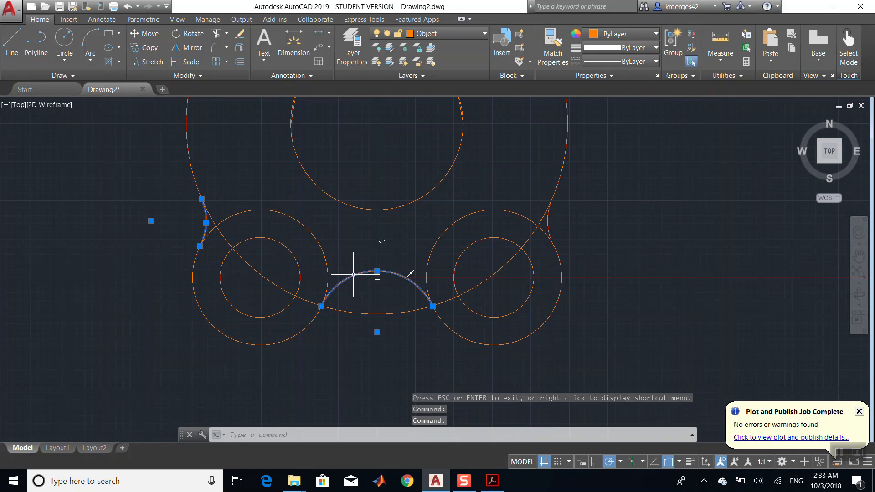
{"action": "left_click", "coordinate": [214, 35]}
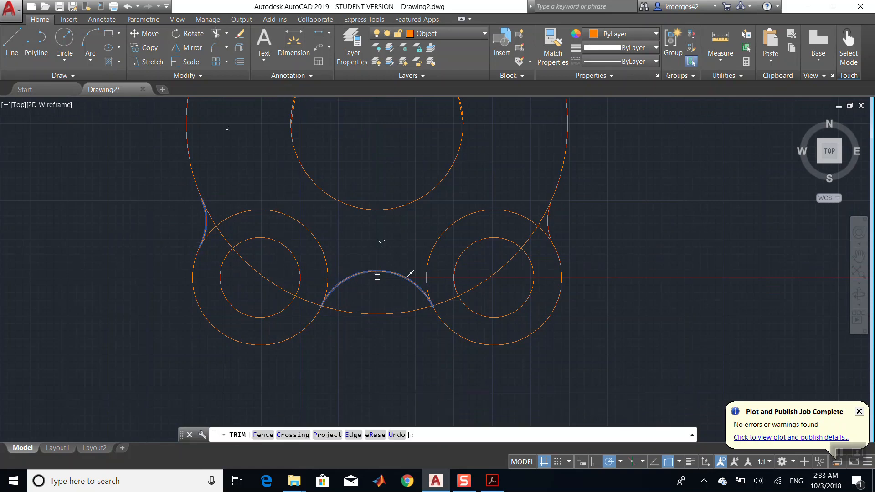
{"action": "left_click", "coordinate": [212, 215]}
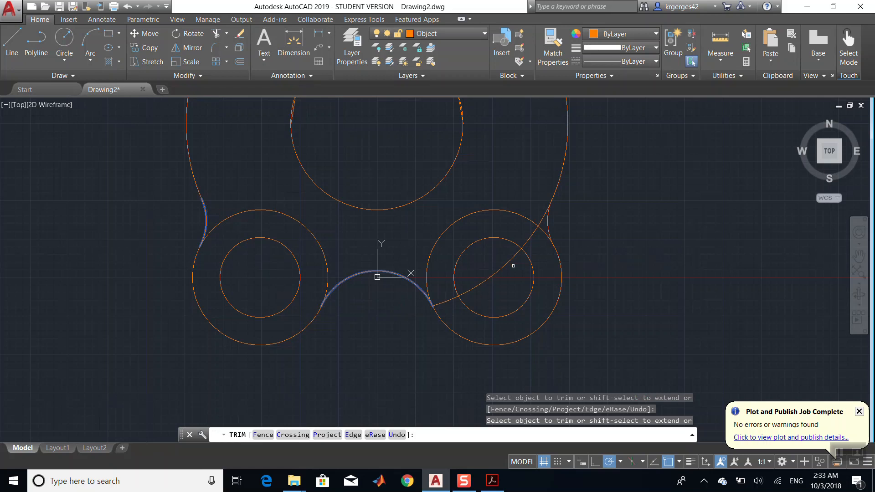
{"action": "left_click", "coordinate": [556, 232]}
{"action": "key", "text": "Escape"}
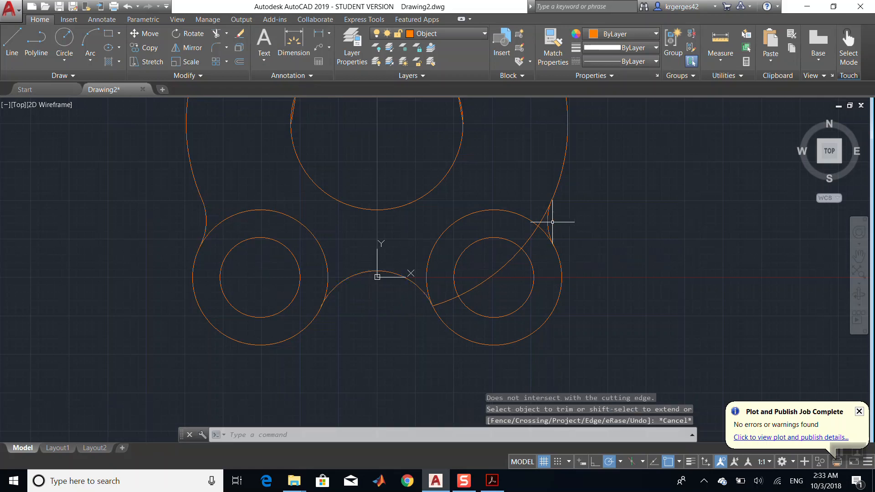
- Trim the outer circle segment on the right side, using the right blend arc and the bottom arc as cutting edges
{"action": "left_click", "coordinate": [549, 223]}
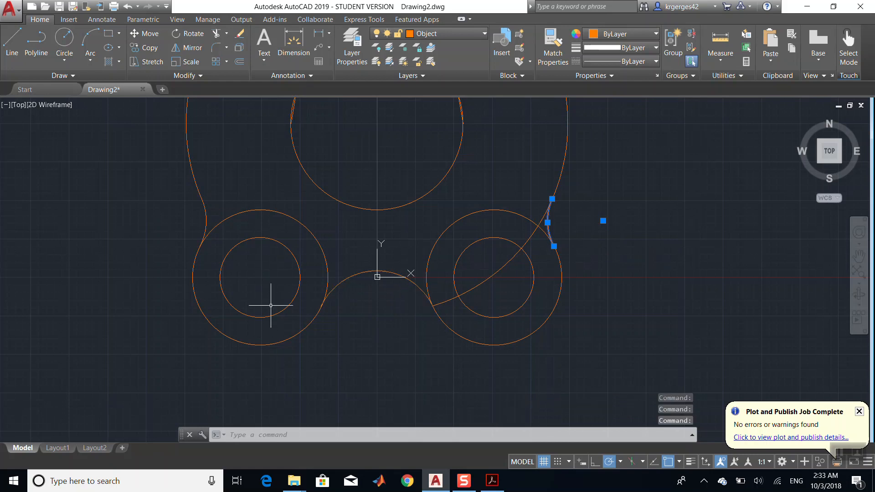
{"action": "left_click", "coordinate": [419, 288]}
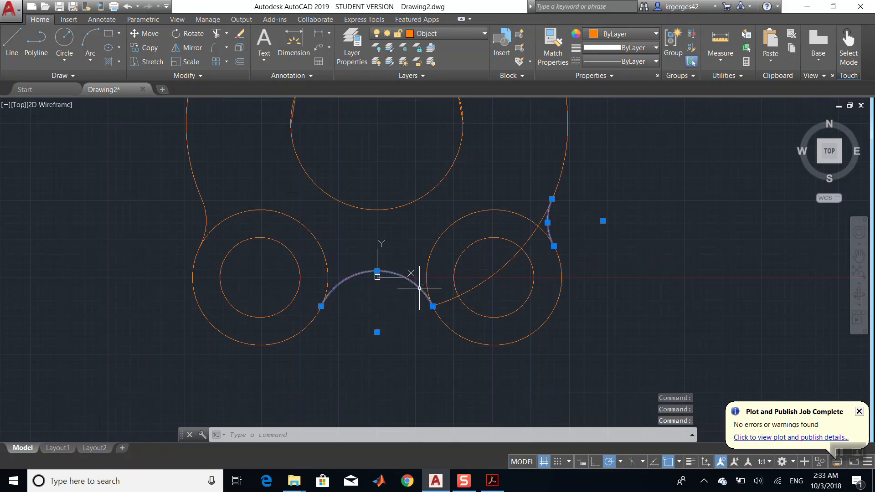
{"action": "left_click", "coordinate": [216, 33]}
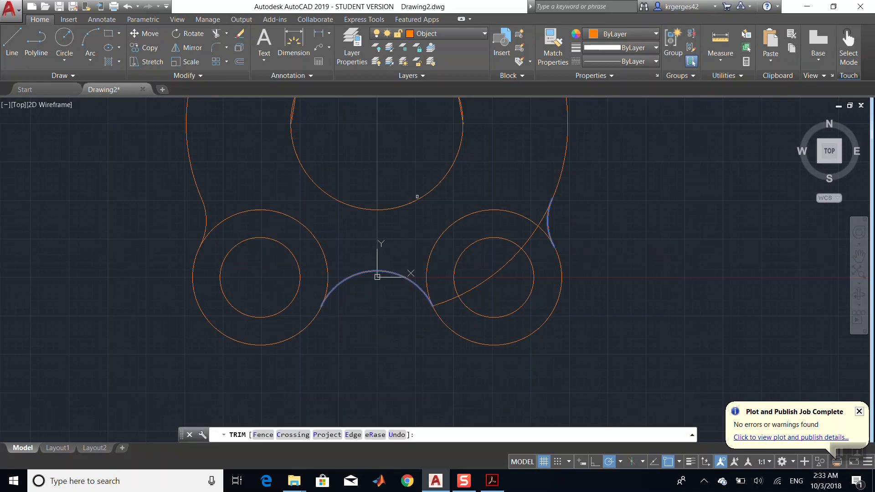
{"action": "left_click", "coordinate": [508, 245]}
{"action": "scroll", "coordinate": [594, 299], "scroll_direction": "down", "scroll_amount": 5}
{"action": "scroll", "coordinate": [594, 299], "scroll_direction": "up", "scroll_amount": 3}
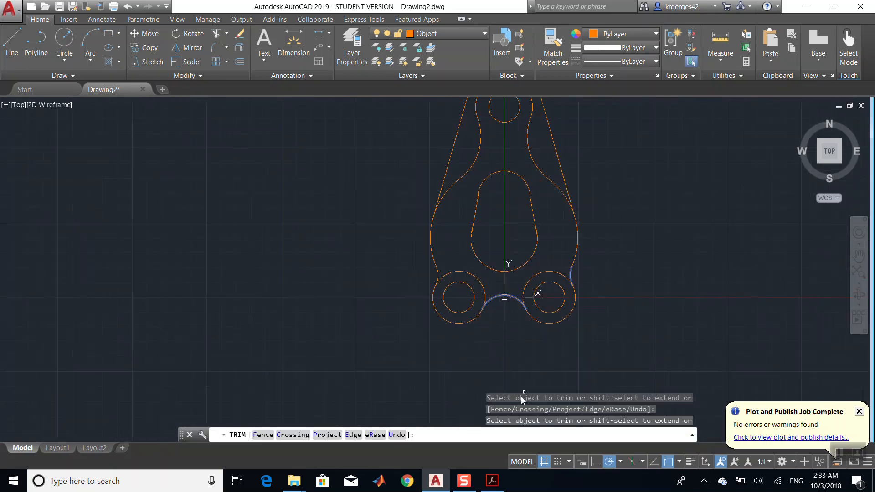
{"action": "left_click", "coordinate": [495, 481]}
{"action": "left_click", "coordinate": [493, 480]}
{"action": "left_click", "coordinate": [492, 481]}
{"action": "left_click", "coordinate": [492, 481]}
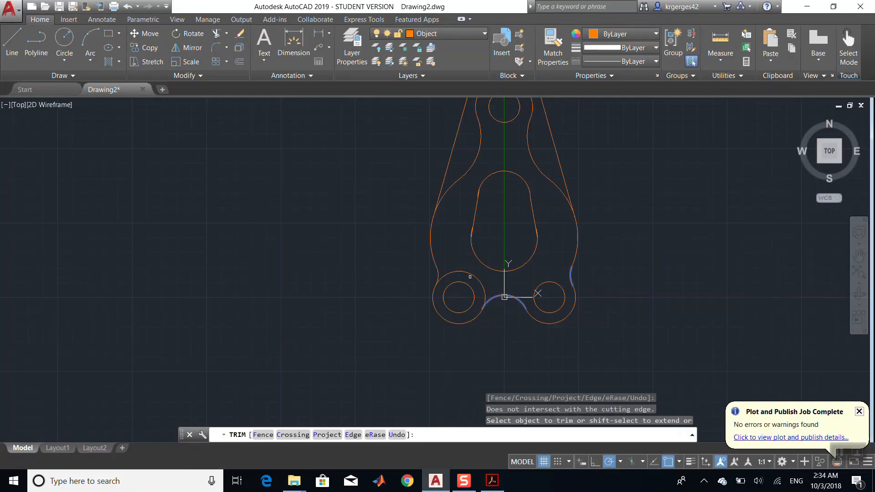
{"action": "key", "text": "Escape"}
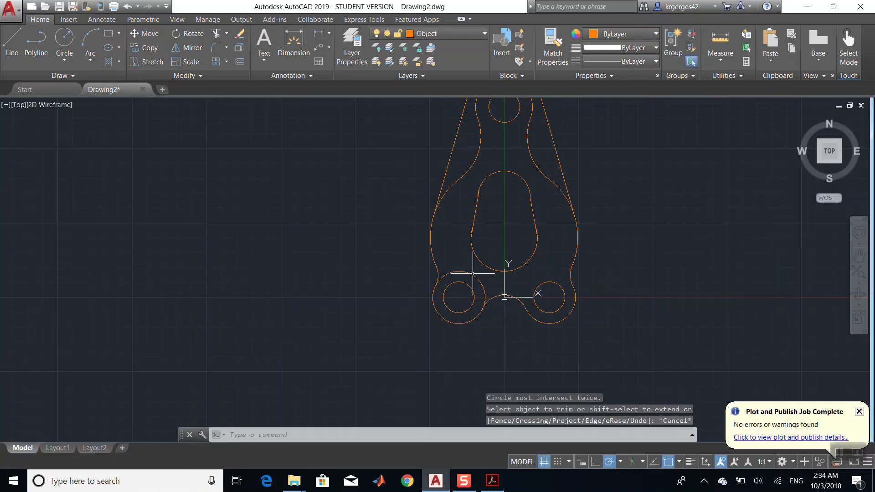
- Trim the remaining outer circle segment at the lower left, using the small left arc and the bottom arc as cutting edges
{"action": "left_click", "coordinate": [438, 275]}
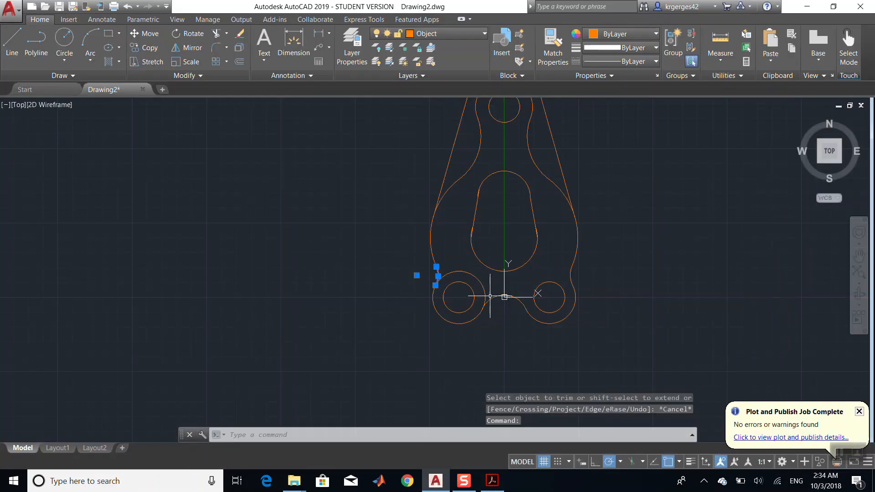
{"action": "left_click", "coordinate": [505, 297]}
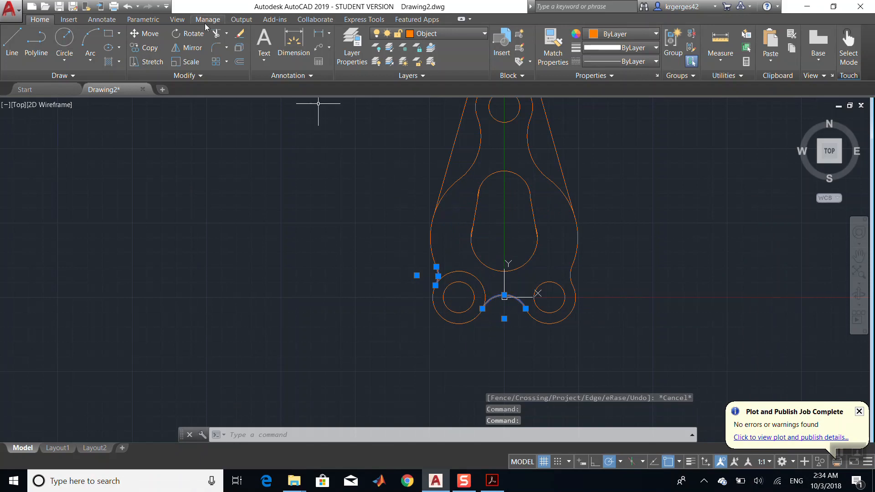
{"action": "left_click", "coordinate": [216, 36]}
{"action": "left_click", "coordinate": [467, 273]}
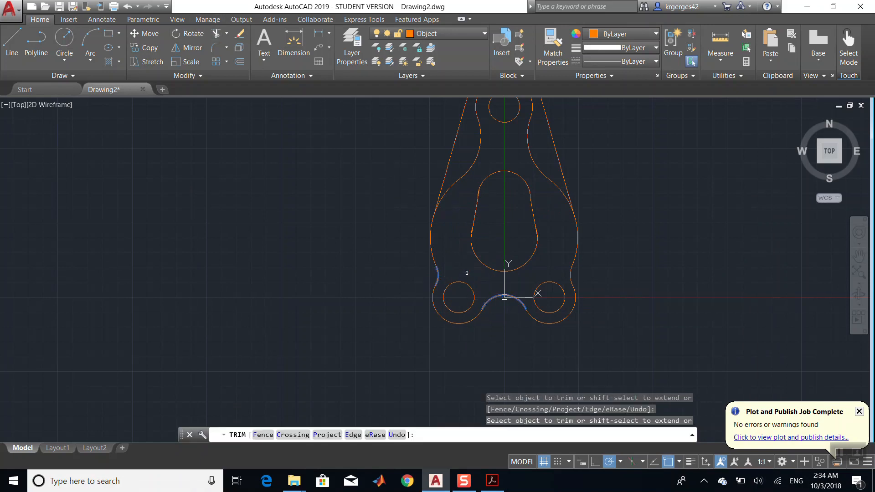
- Compare the drawing against the reference bracket in the PDF
{"action": "scroll", "coordinate": [591, 338], "scroll_direction": "down", "scroll_amount": 6}
{"action": "scroll", "coordinate": [592, 337], "scroll_direction": "up", "scroll_amount": 4}
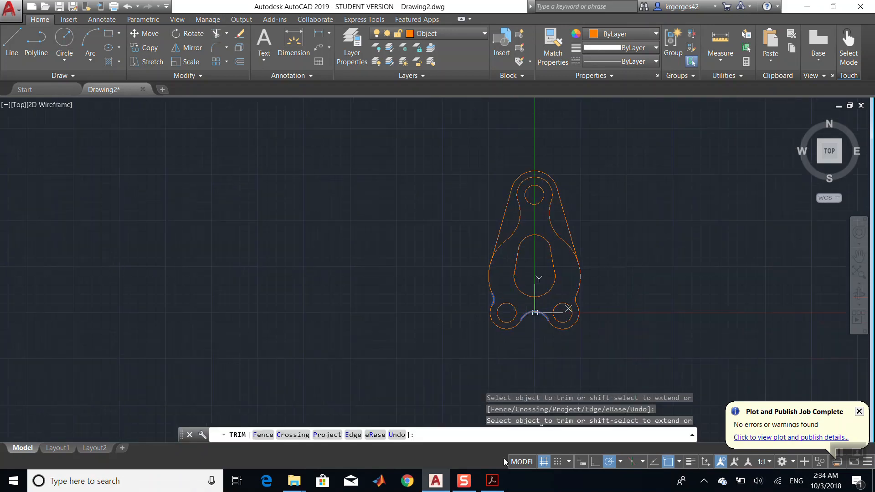
{"action": "left_click", "coordinate": [493, 481]}
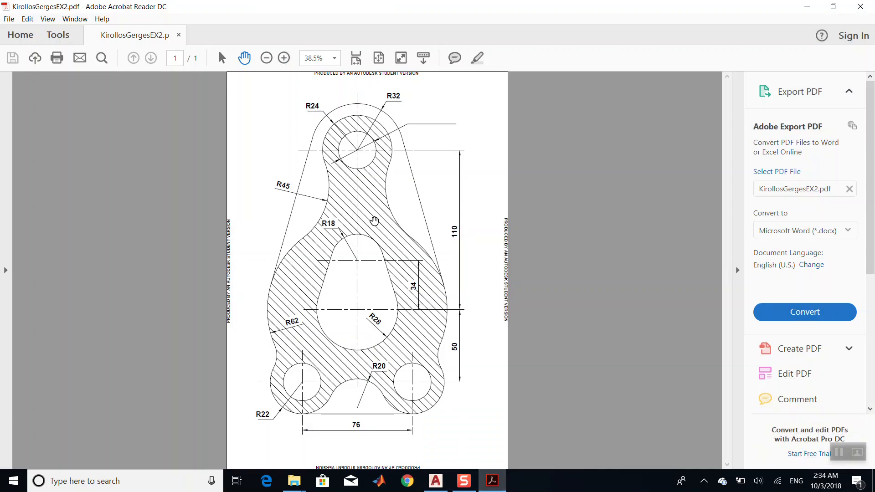
{"action": "left_click", "coordinate": [436, 481]}
{"action": "scroll", "coordinate": [506, 330], "scroll_direction": "up", "scroll_amount": 5}
{"action": "scroll", "coordinate": [506, 330], "scroll_direction": "down", "scroll_amount": 5}
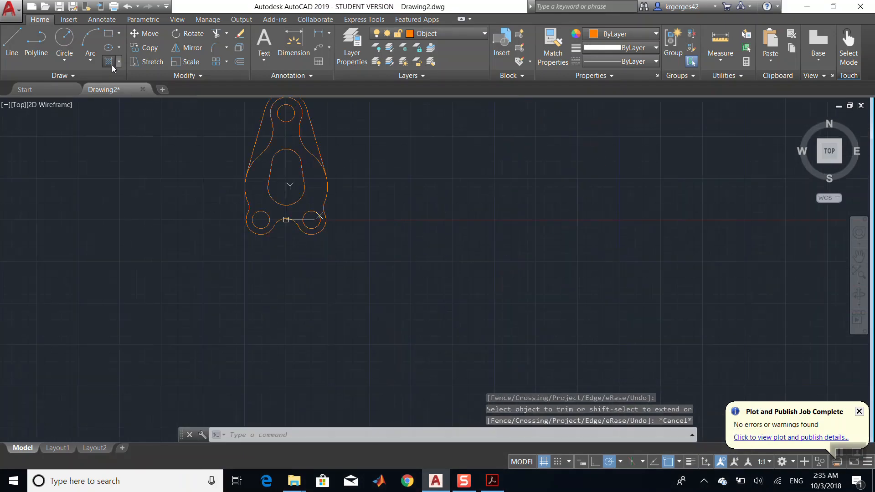
- Hatch the bracket area around the slot and holes with the ANSI31 pattern, setting a hatch origin point first
{"action": "left_click", "coordinate": [111, 65]}
{"action": "left_click", "coordinate": [260, 174]}
{"action": "left_click", "coordinate": [264, 158]}
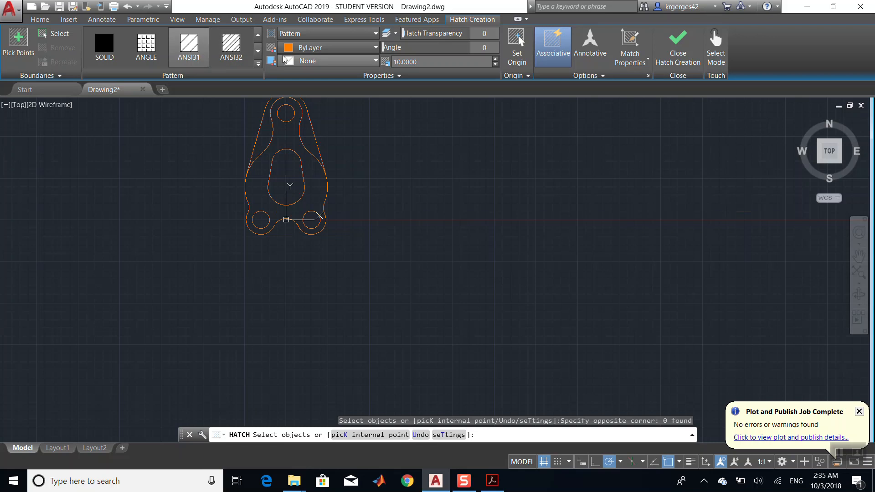
{"action": "left_click", "coordinate": [518, 64]}
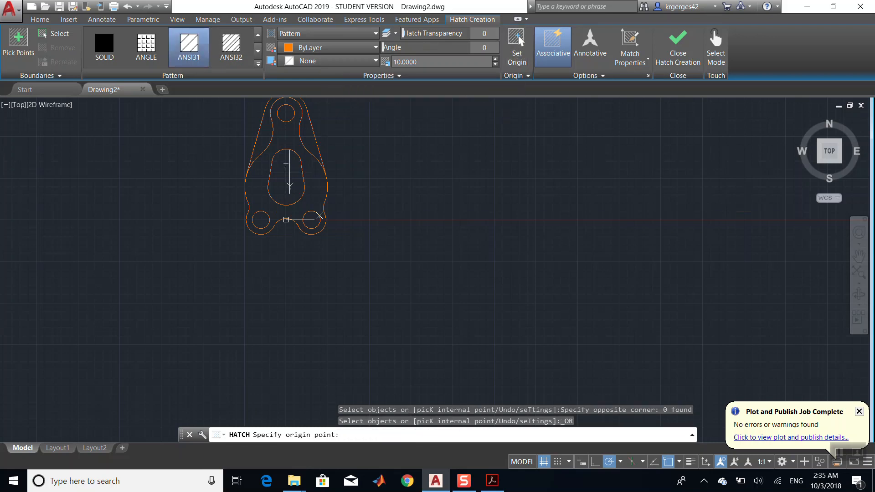
{"action": "left_click", "coordinate": [260, 174]}
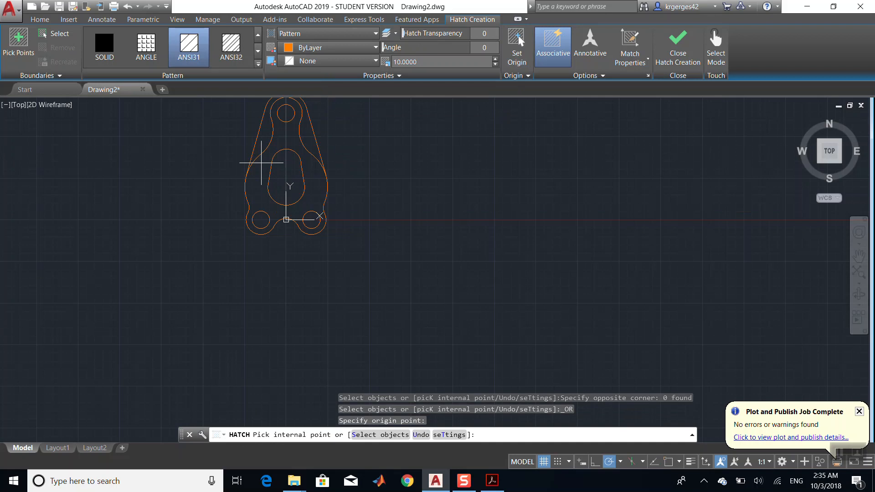
{"action": "left_click", "coordinate": [261, 162]}
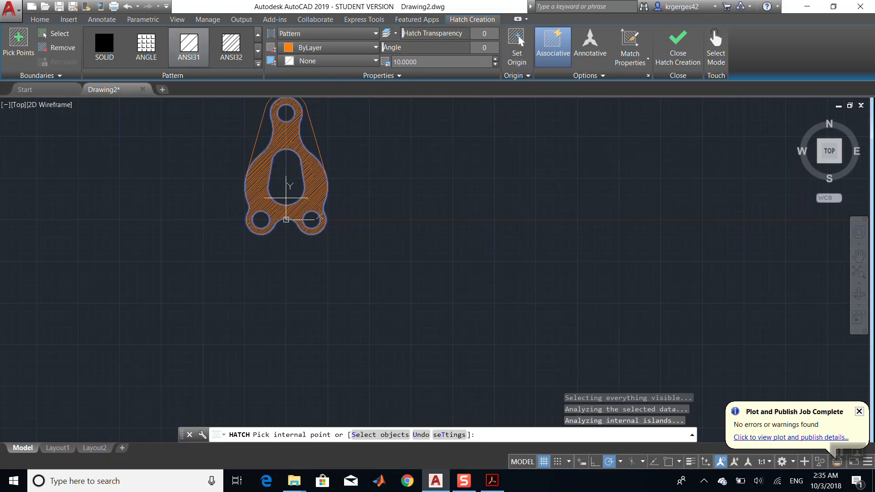
- Inspect the new hatch up close and compare it with the PDF drawing
{"action": "scroll", "coordinate": [286, 198], "scroll_direction": "up", "scroll_amount": 6}
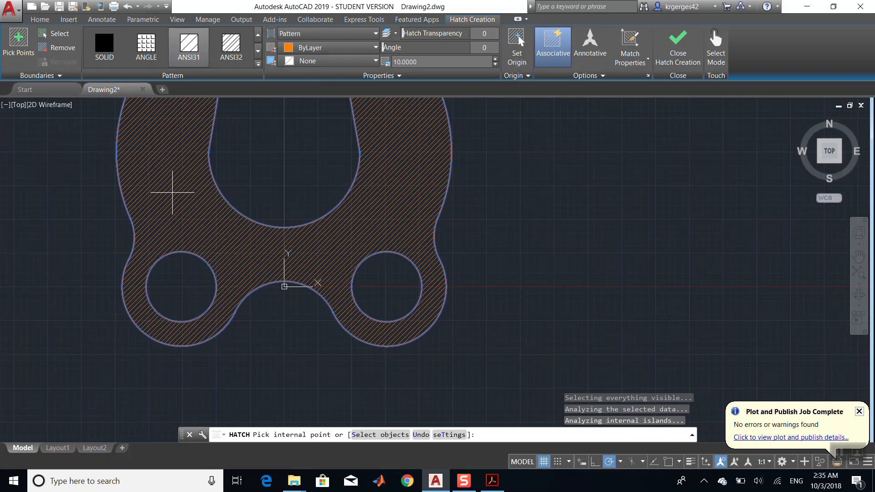
{"action": "scroll", "coordinate": [327, 217], "scroll_direction": "down", "scroll_amount": 2}
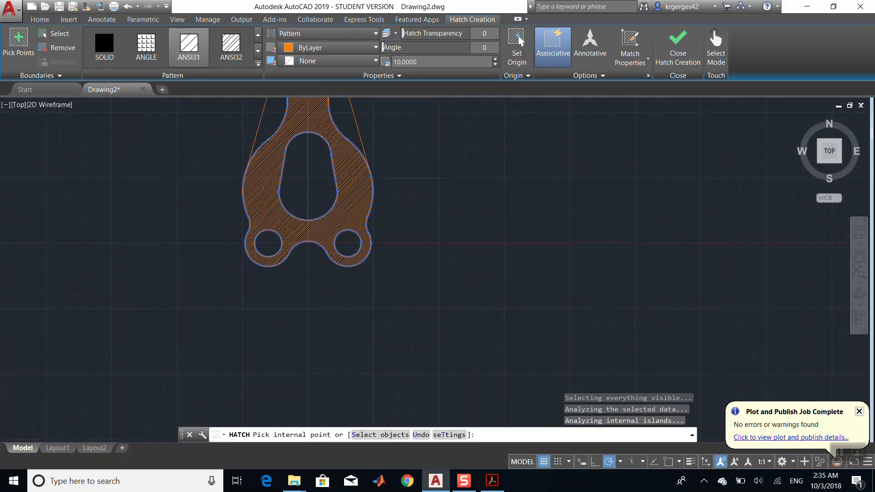
{"action": "left_click", "coordinate": [494, 480]}
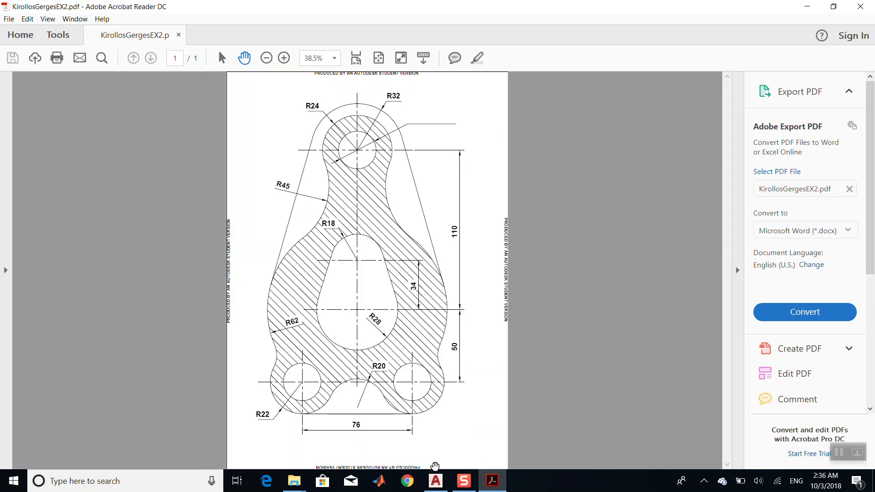
{"action": "left_click", "coordinate": [435, 480]}
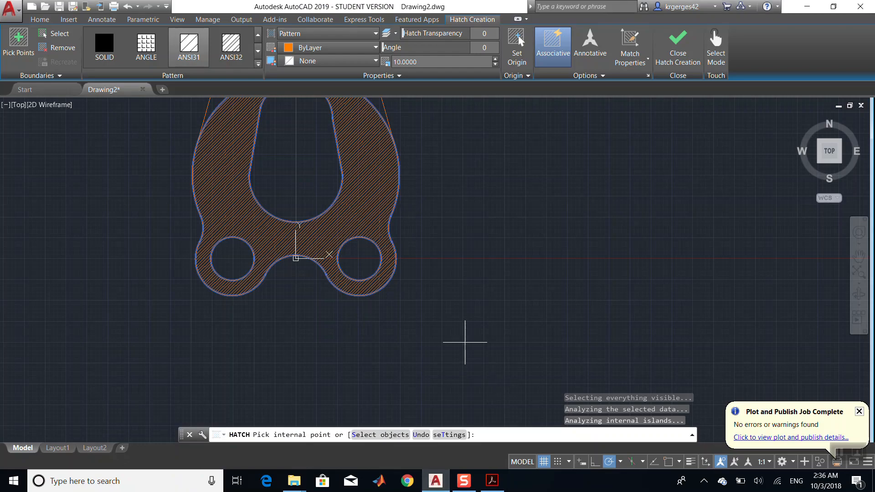
{"action": "left_click", "coordinate": [493, 481]}
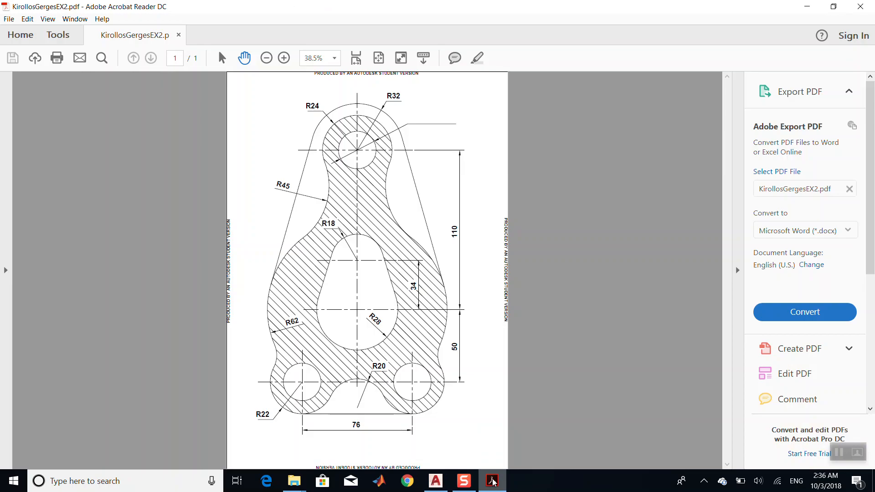
{"action": "left_click", "coordinate": [492, 481]}
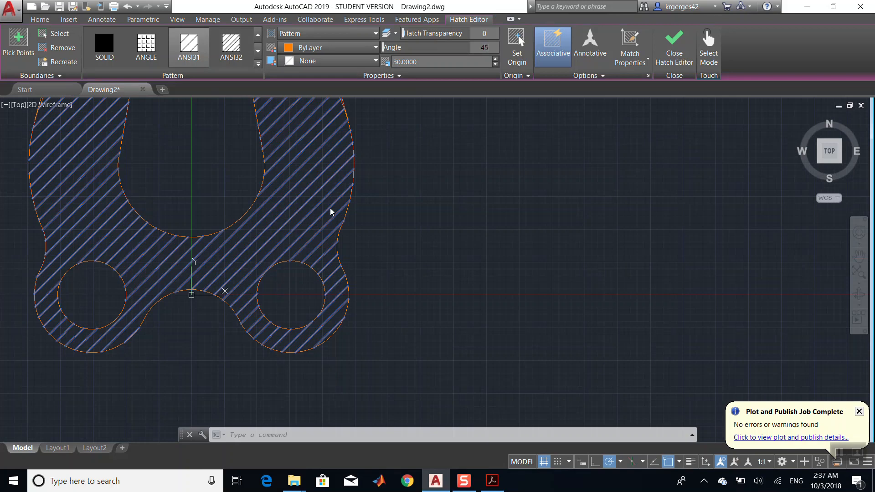
- Set the hatch scale to 30 and the hatch angle to 90, then finish editing the hatch
{"action": "key", "text": "Return"}
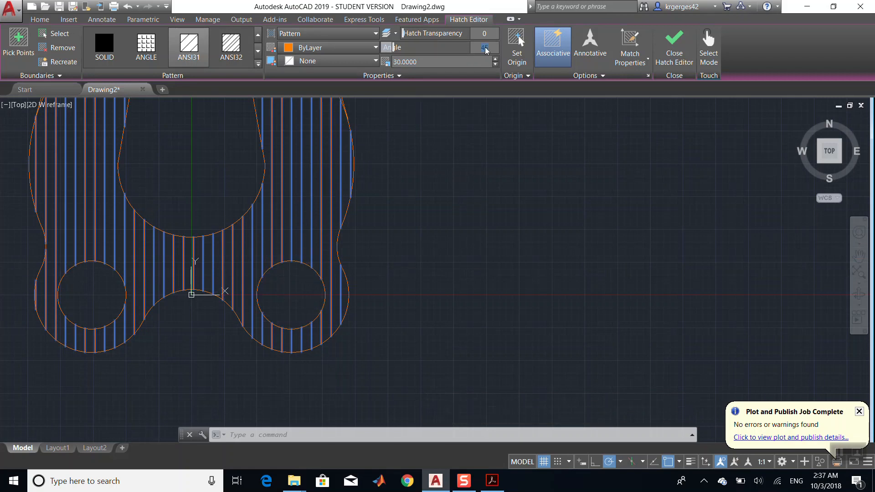
{"action": "key", "text": "Return"}
{"action": "scroll", "coordinate": [304, 230], "scroll_direction": "down", "scroll_amount": 6}
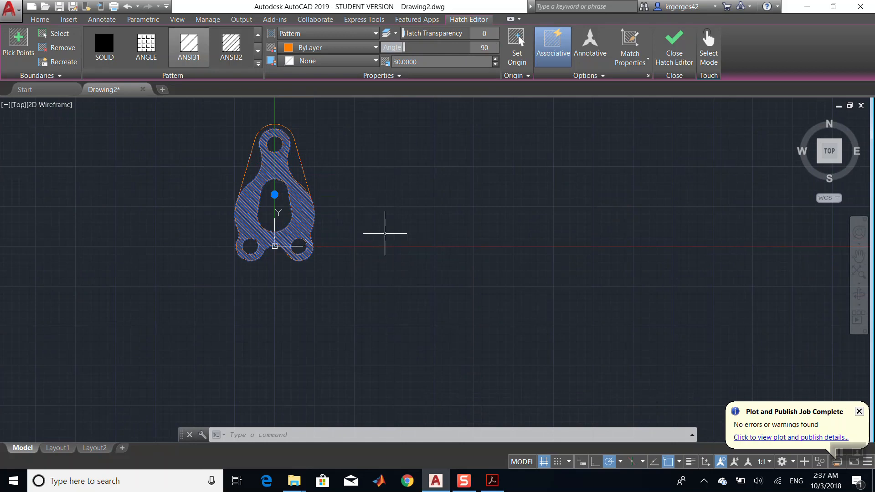
{"action": "key", "text": "Escape"}
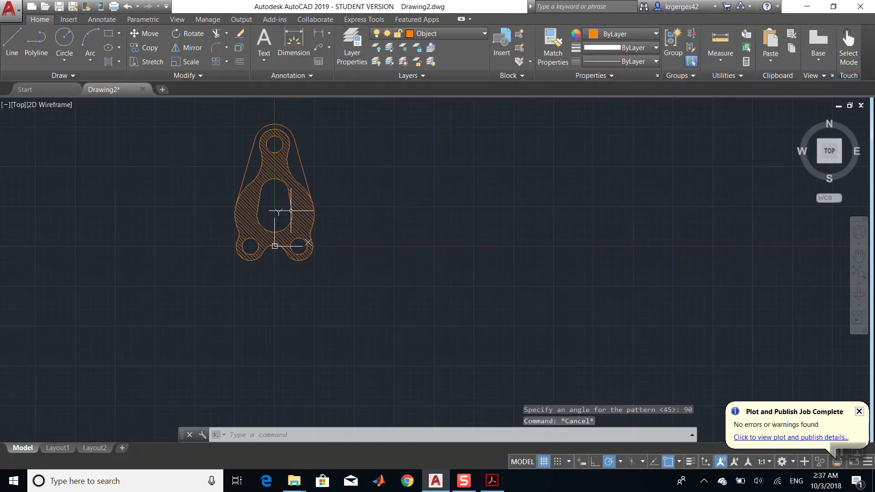
- Move the hatch onto the Hatch layer
{"action": "left_click", "coordinate": [301, 198]}
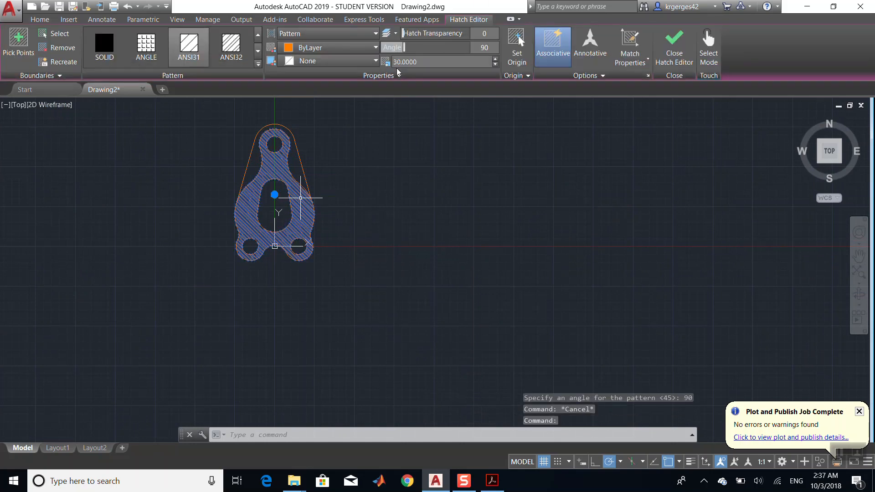
{"action": "left_click", "coordinate": [47, 20]}
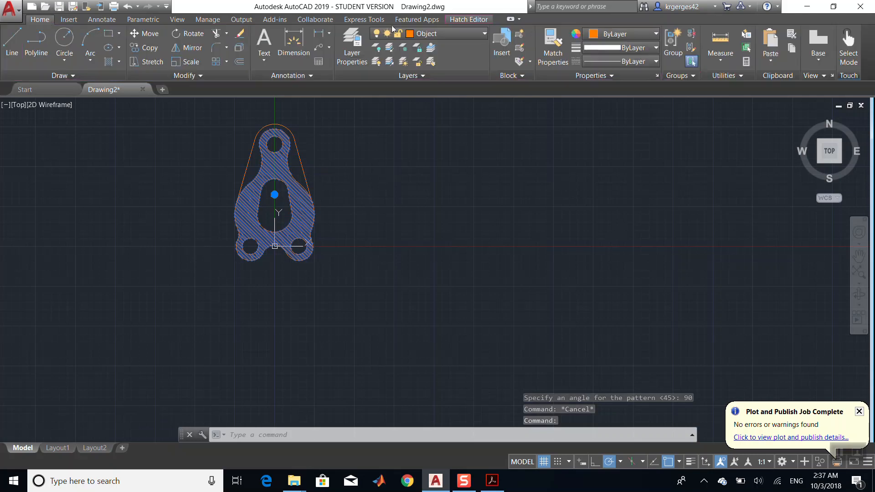
{"action": "left_click", "coordinate": [425, 33]}
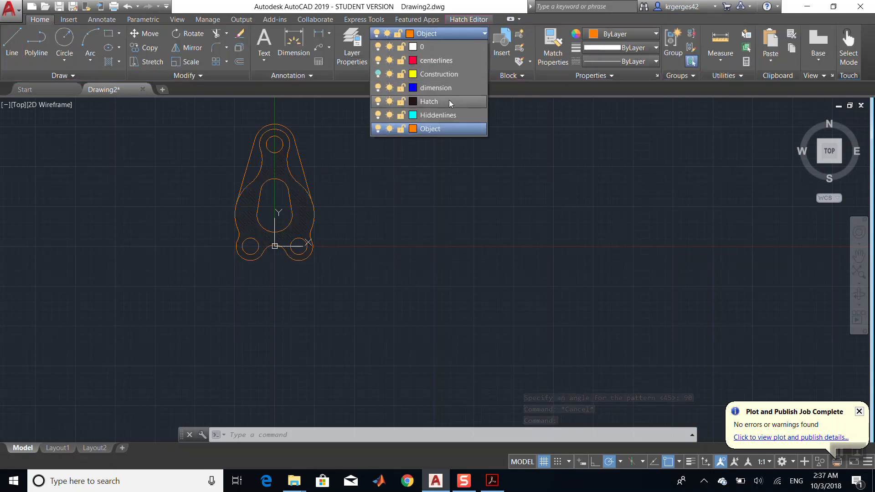
{"action": "left_click", "coordinate": [454, 104]}
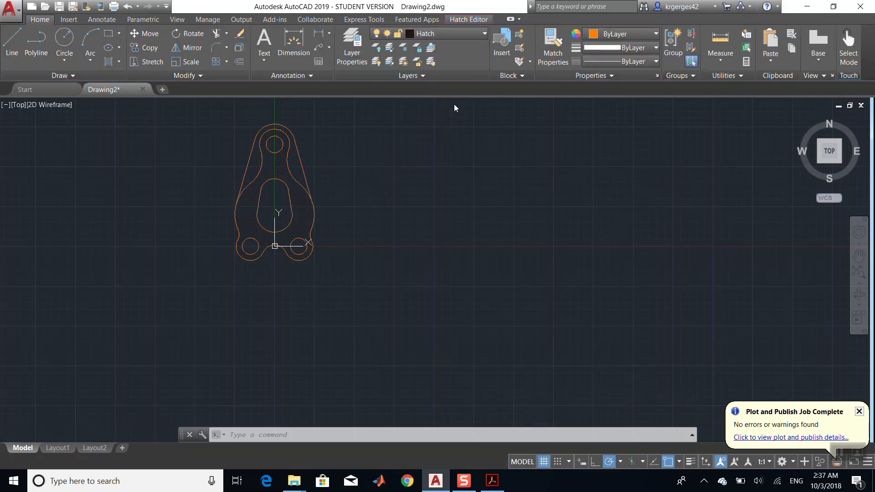
{"action": "scroll", "coordinate": [130, 183], "scroll_direction": "up", "scroll_amount": 2}
{"action": "scroll", "coordinate": [130, 182], "scroll_direction": "up", "scroll_amount": 2}
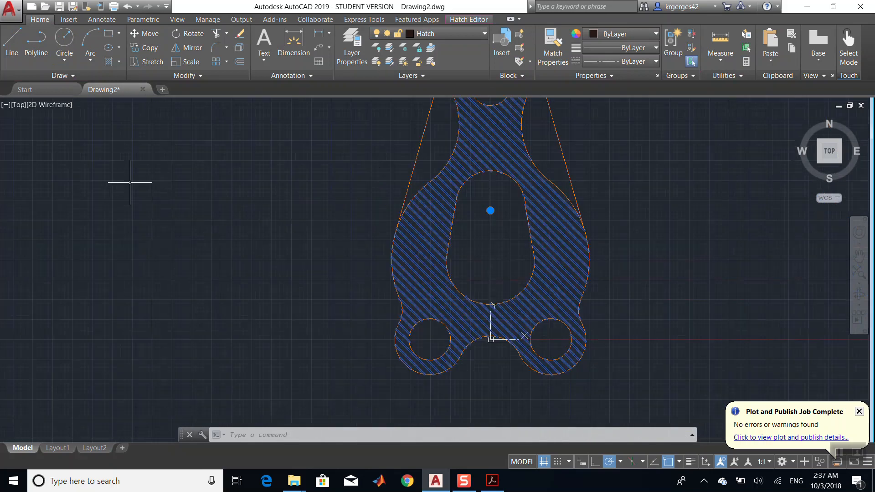
{"action": "key", "text": "Escape"}
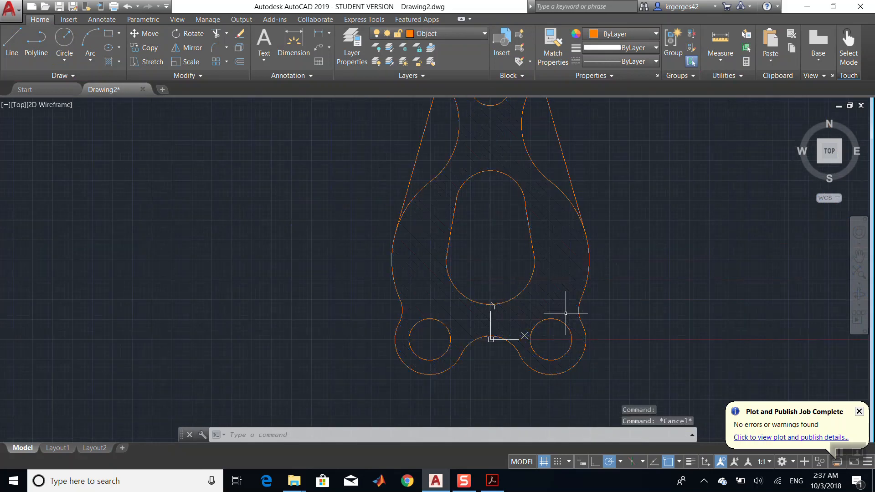
- Change the Hatch layer's colour to index color 109
{"action": "left_click", "coordinate": [563, 261]}
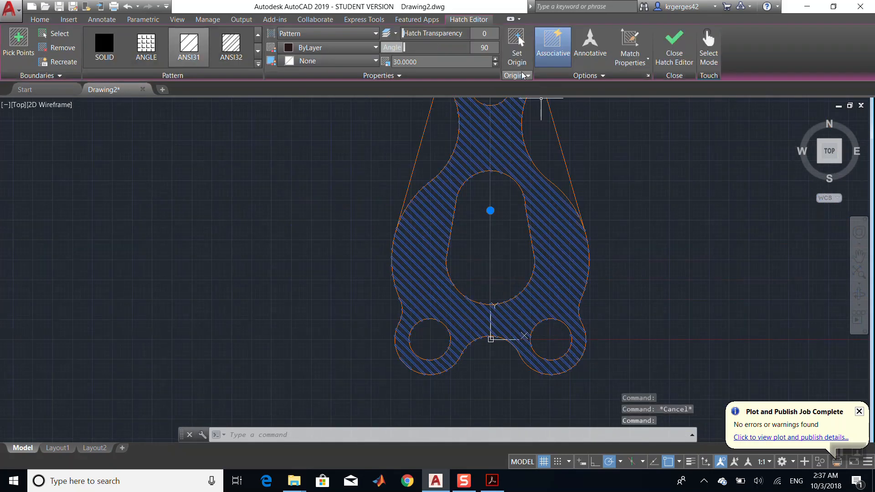
{"action": "left_click", "coordinate": [36, 19]}
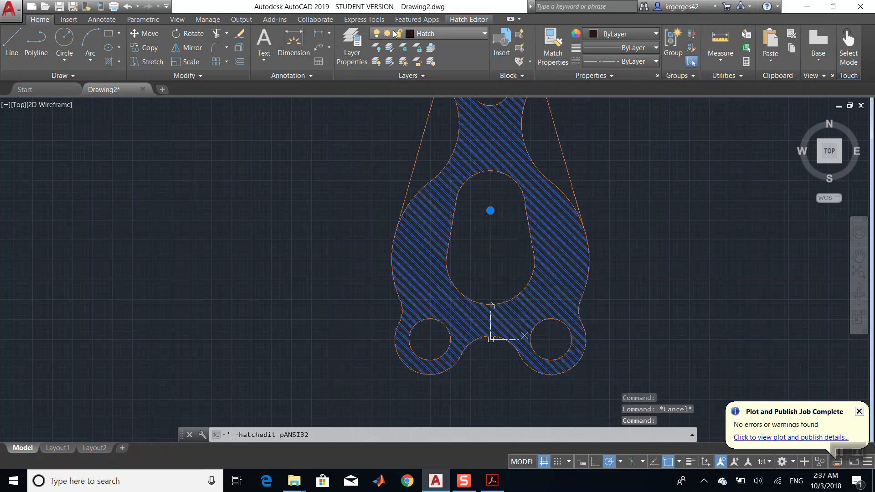
{"action": "left_click", "coordinate": [412, 39]}
{"action": "left_click", "coordinate": [413, 104]}
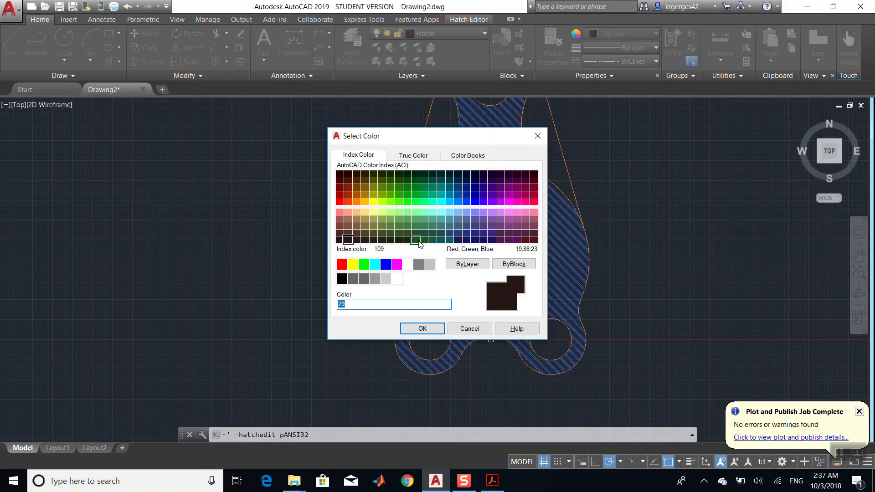
{"action": "double_click", "coordinate": [419, 239]}
{"action": "key", "text": "Escape"}
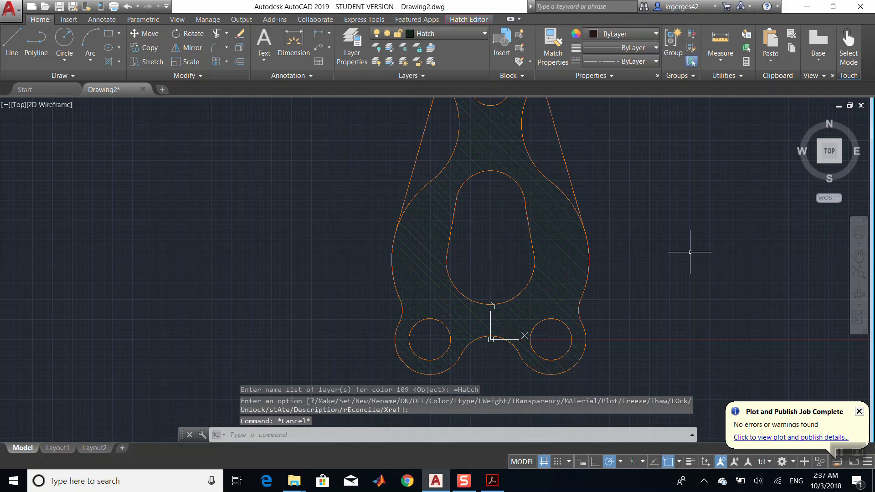
- Compare the hatched bracket with the reference drawing in the PDF
{"action": "scroll", "coordinate": [723, 244], "scroll_direction": "down", "scroll_amount": 7}
{"action": "scroll", "coordinate": [728, 249], "scroll_direction": "up", "scroll_amount": 10}
{"action": "scroll", "coordinate": [729, 250], "scroll_direction": "down", "scroll_amount": 8}
{"action": "scroll", "coordinate": [725, 251], "scroll_direction": "up", "scroll_amount": 4}
{"action": "scroll", "coordinate": [725, 251], "scroll_direction": "down", "scroll_amount": 4}
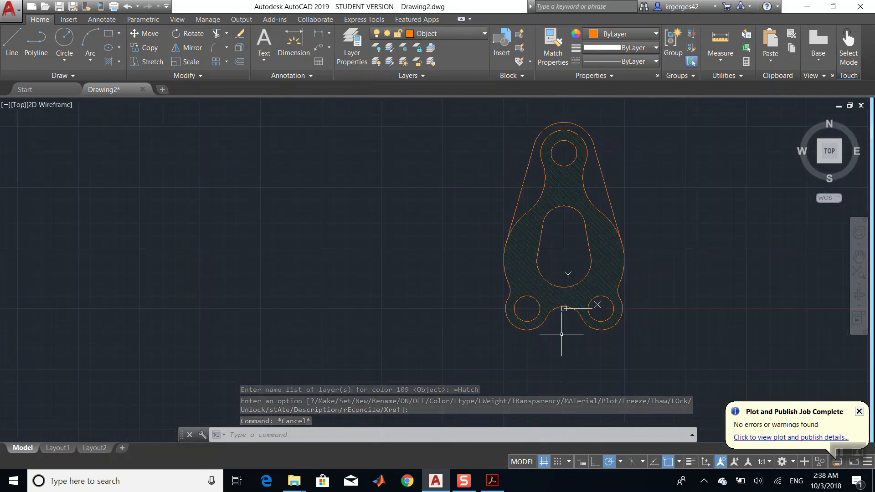
{"action": "left_click", "coordinate": [491, 483]}
{"action": "left_click", "coordinate": [491, 482]}
{"action": "left_click", "coordinate": [491, 482]}
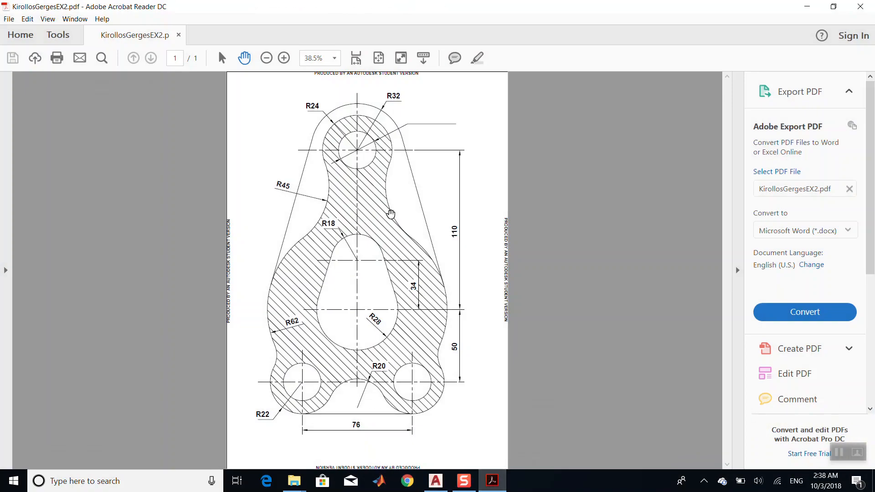
{"action": "left_click", "coordinate": [492, 481]}
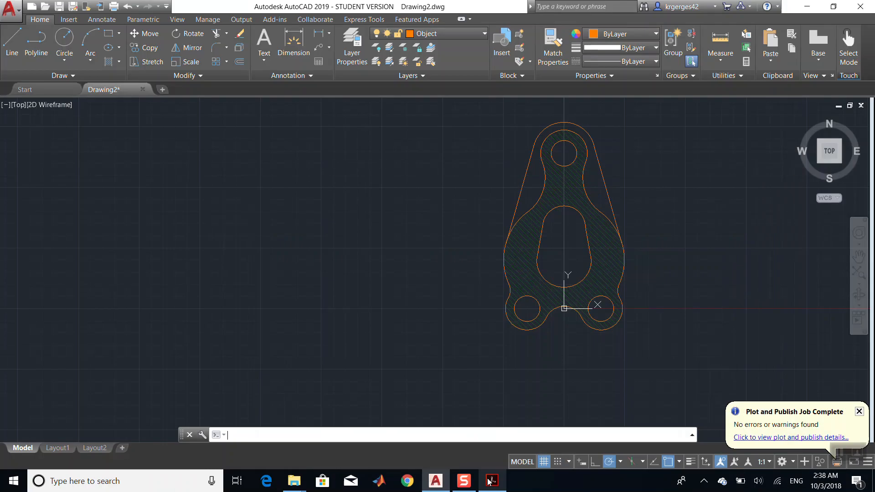
- Make centerlines the current layer and draw a vertical line from the top hole's centre down through the bracket
{"action": "left_click", "coordinate": [422, 34]}
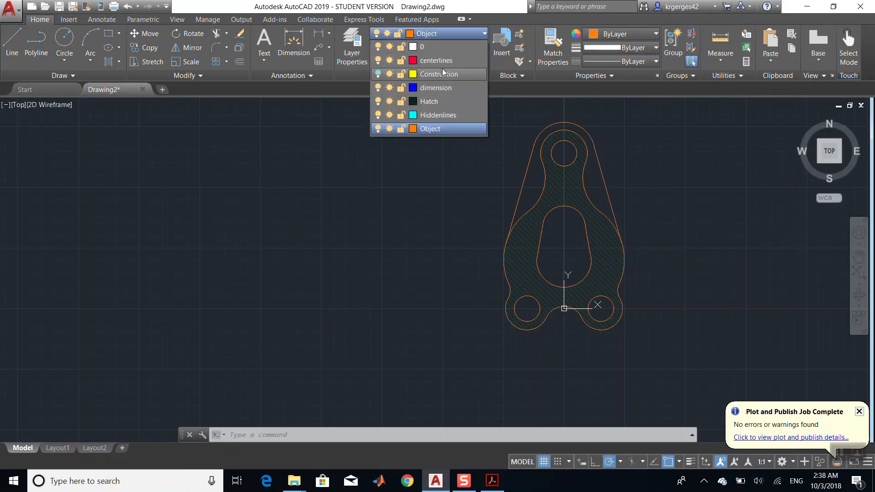
{"action": "left_click", "coordinate": [445, 60]}
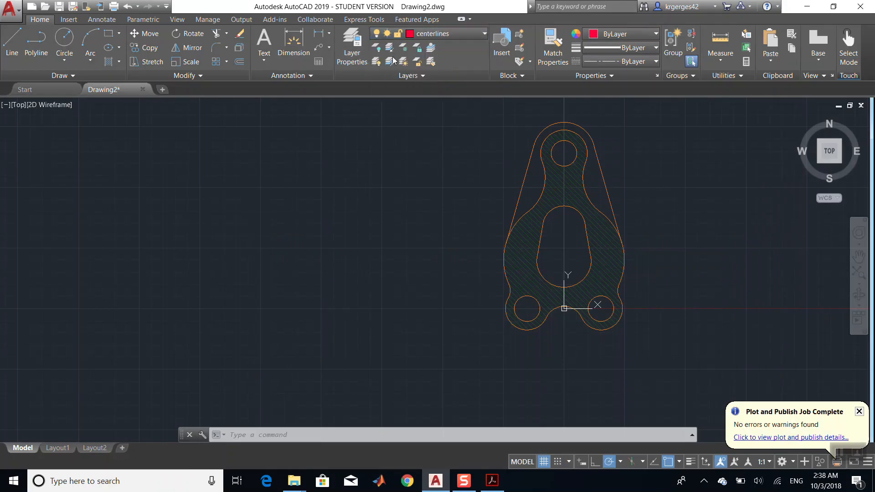
{"action": "left_click", "coordinate": [12, 41]}
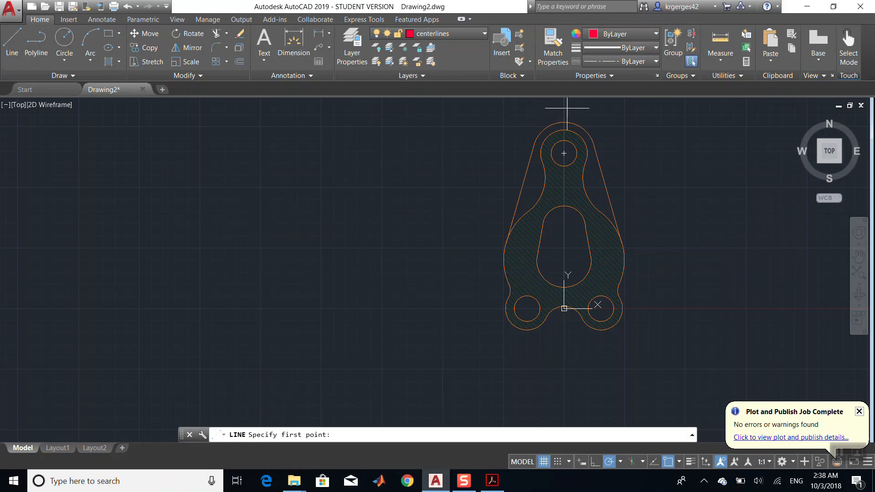
{"action": "left_click", "coordinate": [564, 153]}
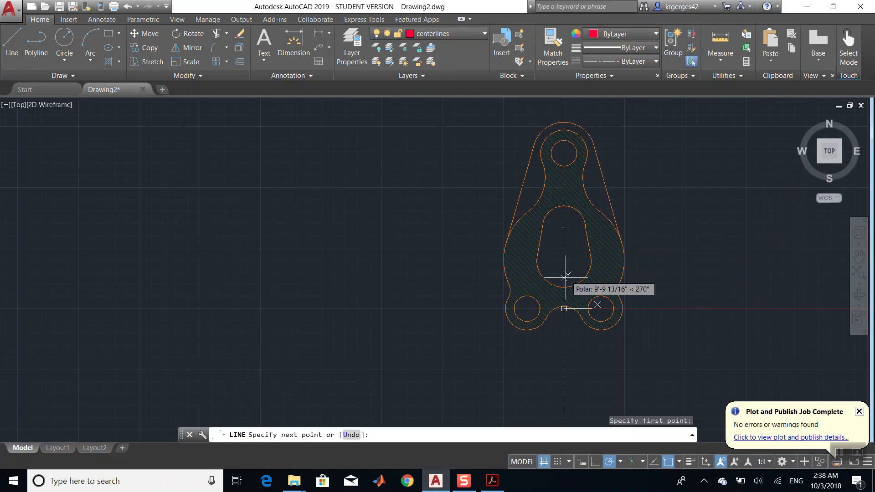
{"action": "left_click", "coordinate": [565, 398]}
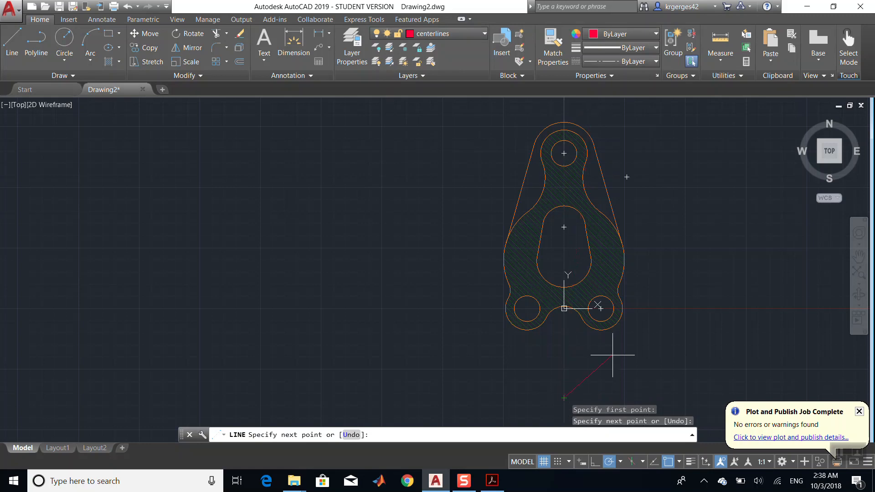
{"action": "key", "text": "Escape"}
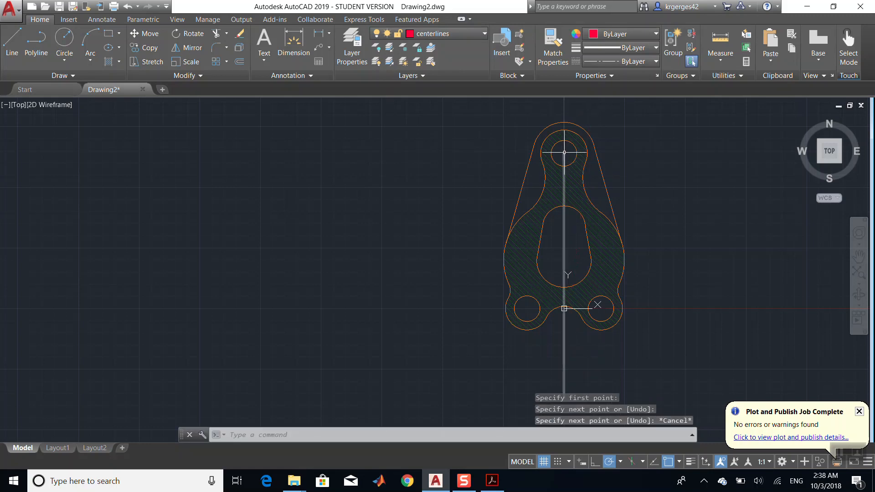
{"action": "left_click", "coordinate": [12, 43]}
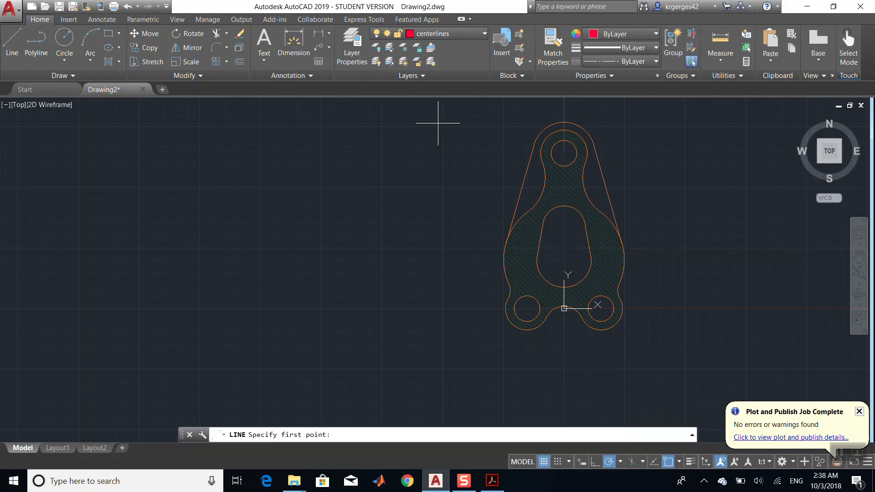
{"action": "left_click", "coordinate": [565, 153]}
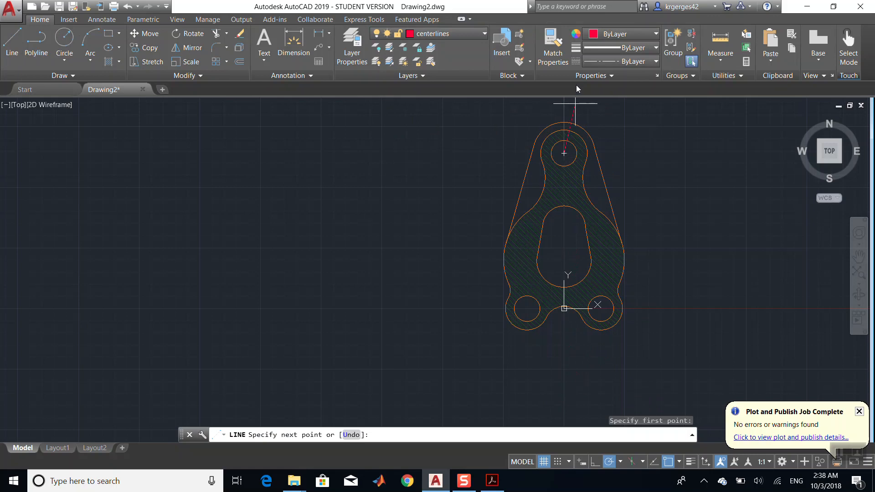
{"action": "scroll", "coordinate": [558, 111], "scroll_direction": "down", "scroll_amount": 8}
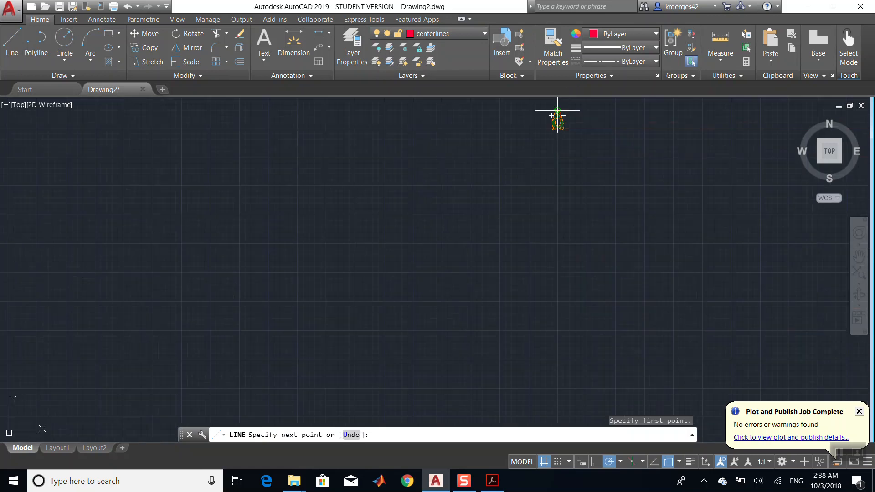
{"action": "left_click", "coordinate": [558, 102]}
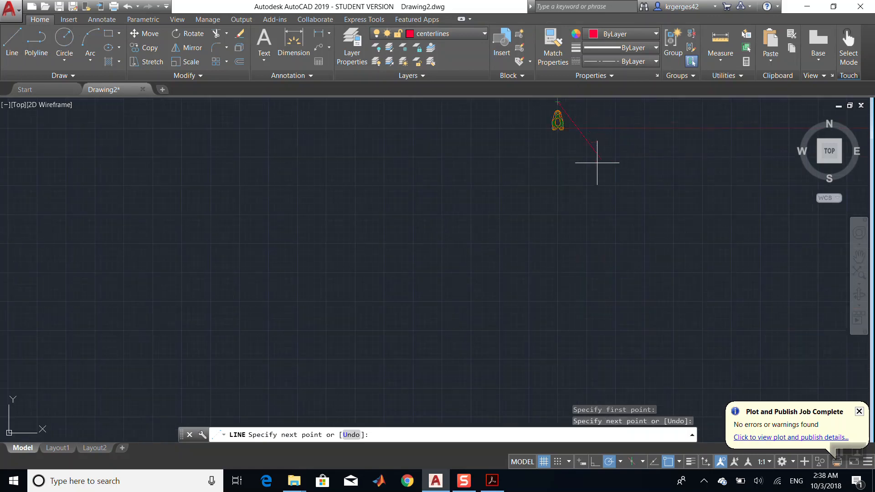
{"action": "key", "text": "ctrl+z"}
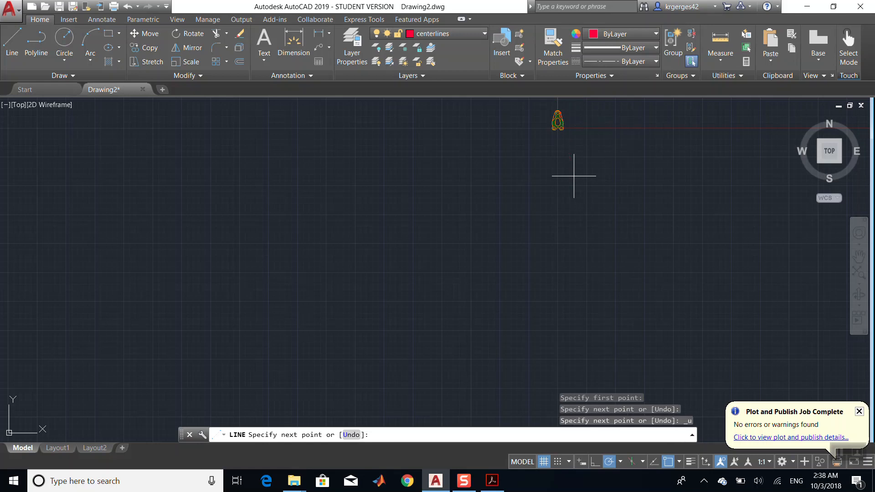
{"action": "key", "text": "ctrl+z"}
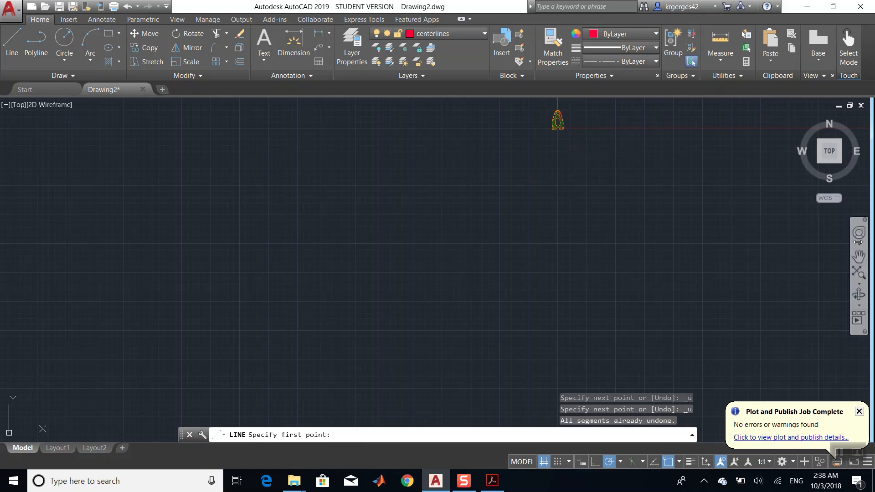
{"action": "left_click", "coordinate": [856, 272]}
{"action": "left_click", "coordinate": [859, 271]}
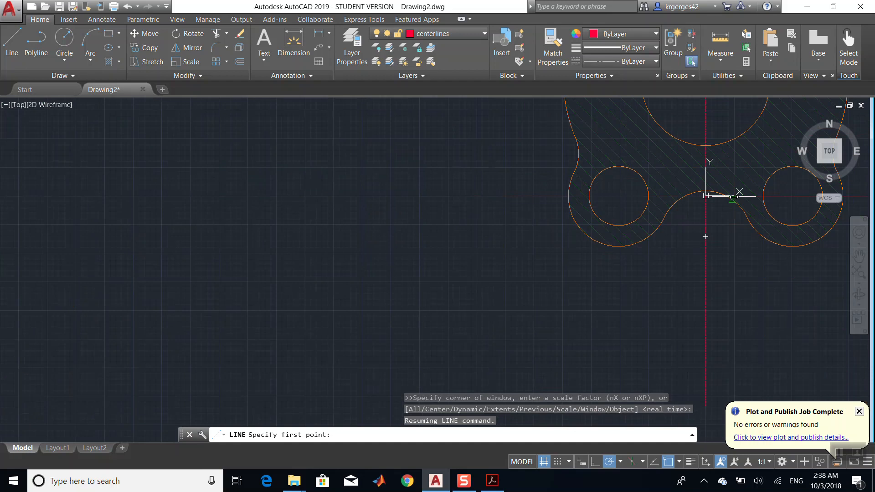
{"action": "left_click", "coordinate": [860, 257]}
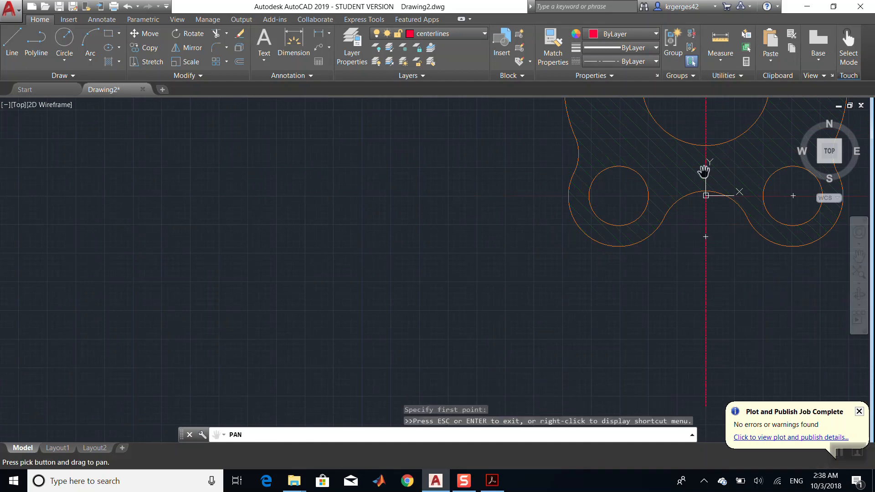
{"action": "left_click_drag", "start_coordinate": [665, 146], "coordinate": [491, 414]}
{"action": "mouse_move", "coordinate": [538, 214]}
{"action": "left_mouse_down"}
{"action": "mouse_move", "coordinate": [537, 248]}
{"action": "mouse_move", "coordinate": [450, 485]}
{"action": "left_mouse_up"}
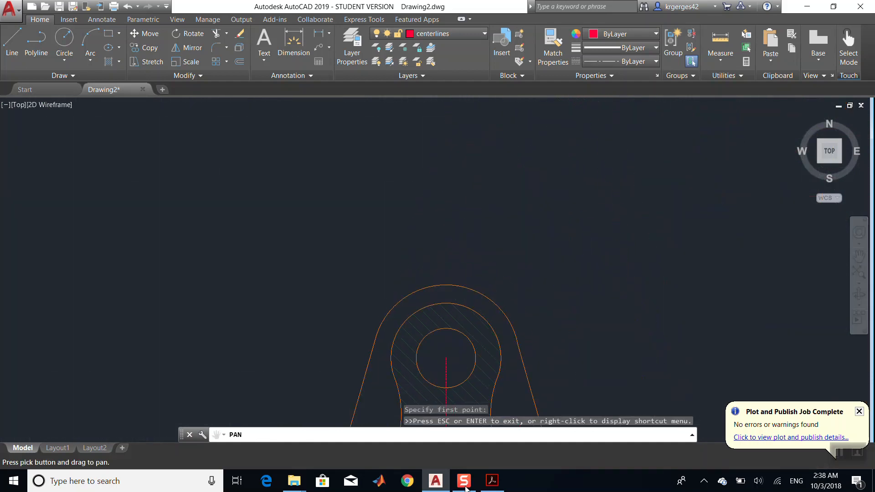
{"action": "left_click_drag", "start_coordinate": [359, 332], "coordinate": [354, 203]}
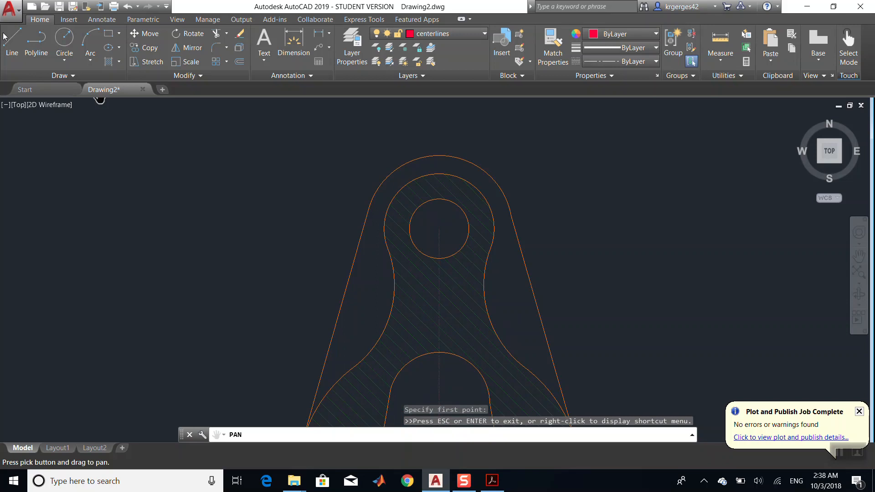
{"action": "left_click", "coordinate": [12, 43]}
{"action": "left_click", "coordinate": [440, 228]}
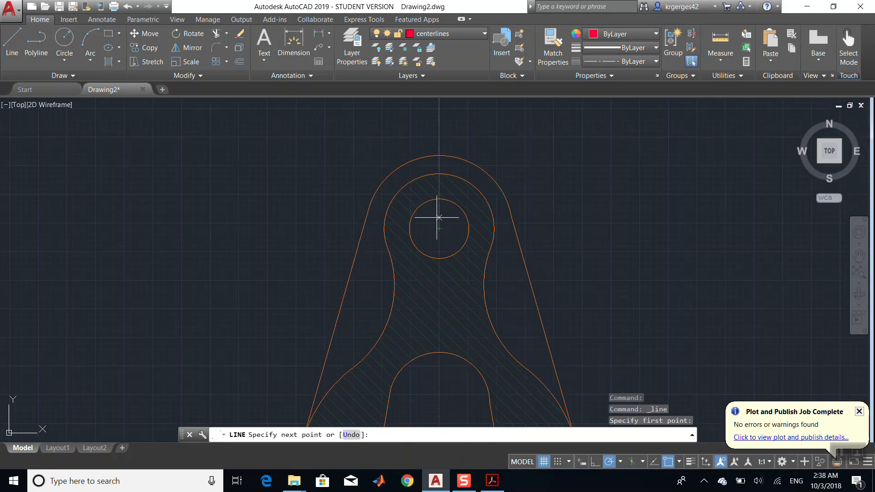
{"action": "key", "text": "Escape"}
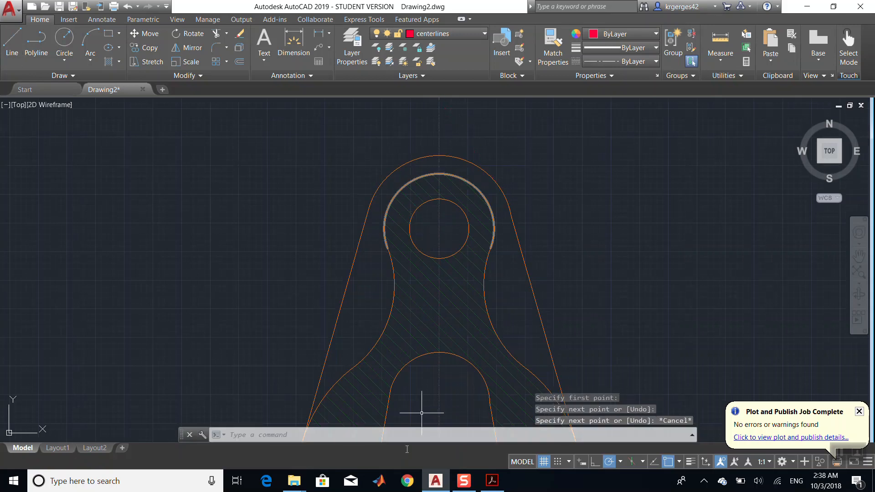
- Break the vertical centerline just above the bracket's top and delete the excess upper segment
{"action": "left_click", "coordinate": [491, 485]}
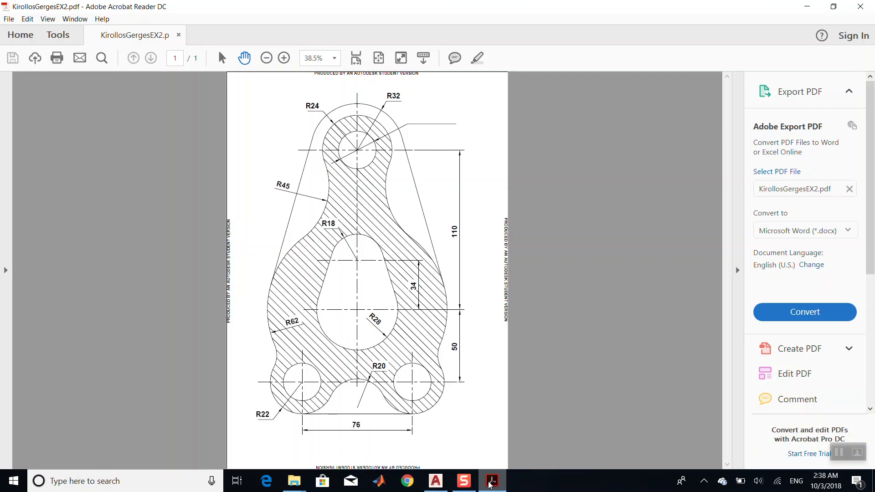
{"action": "left_click", "coordinate": [491, 484]}
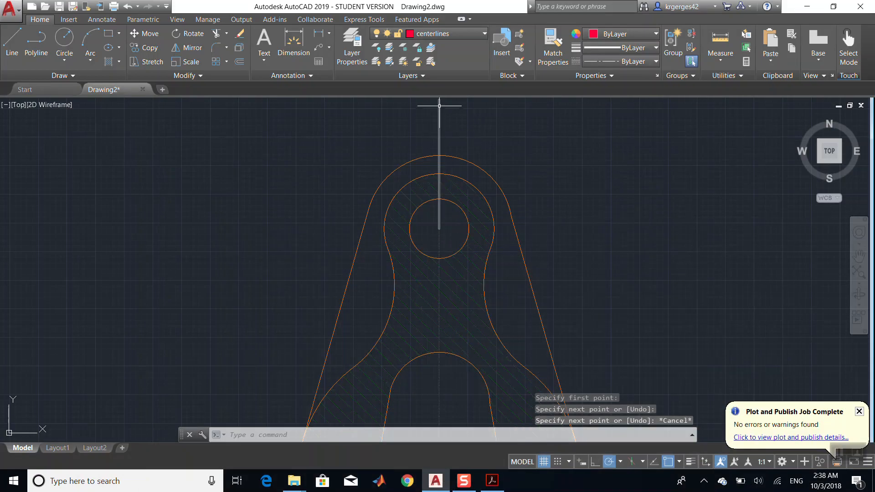
{"action": "scroll", "coordinate": [446, 134], "scroll_direction": "down", "scroll_amount": 4}
{"action": "scroll", "coordinate": [446, 135], "scroll_direction": "up", "scroll_amount": 4}
{"action": "scroll", "coordinate": [446, 135], "scroll_direction": "up", "scroll_amount": 5}
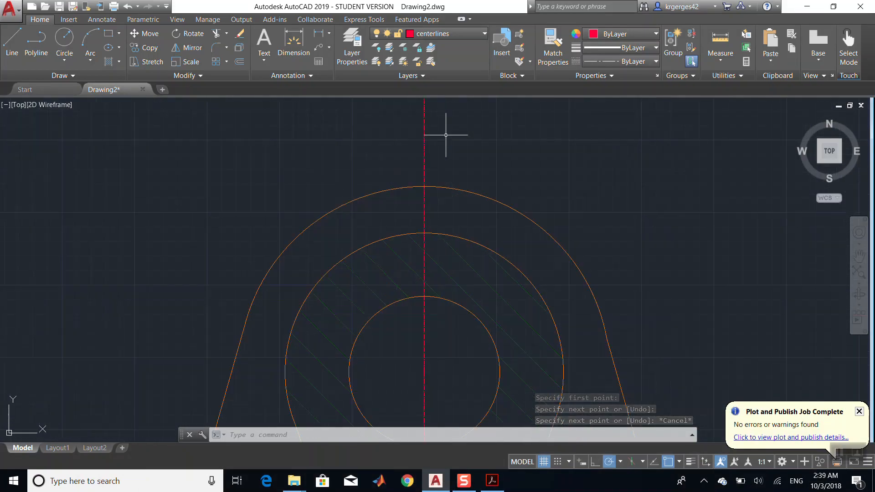
{"action": "left_click", "coordinate": [192, 76]}
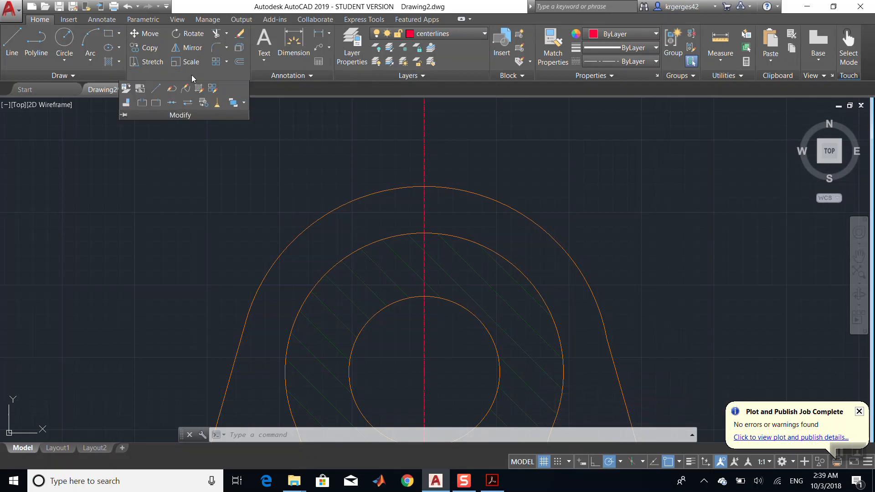
{"action": "left_click", "coordinate": [142, 103]}
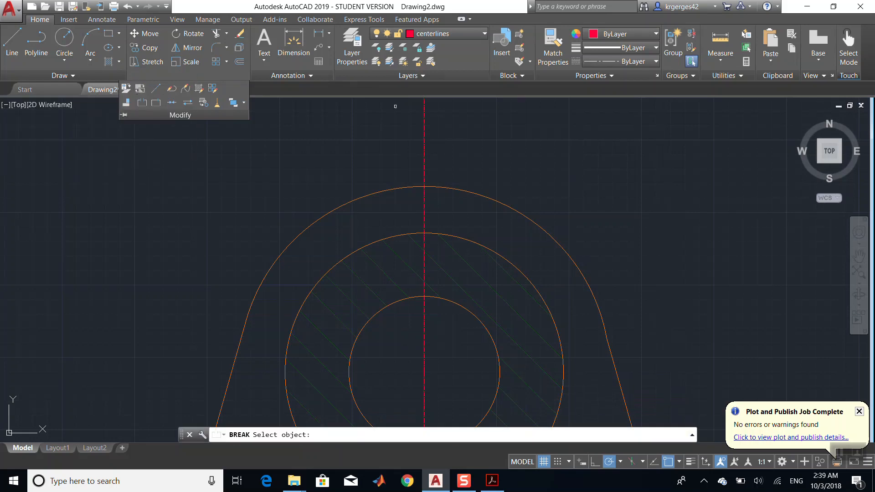
{"action": "left_click", "coordinate": [424, 144]}
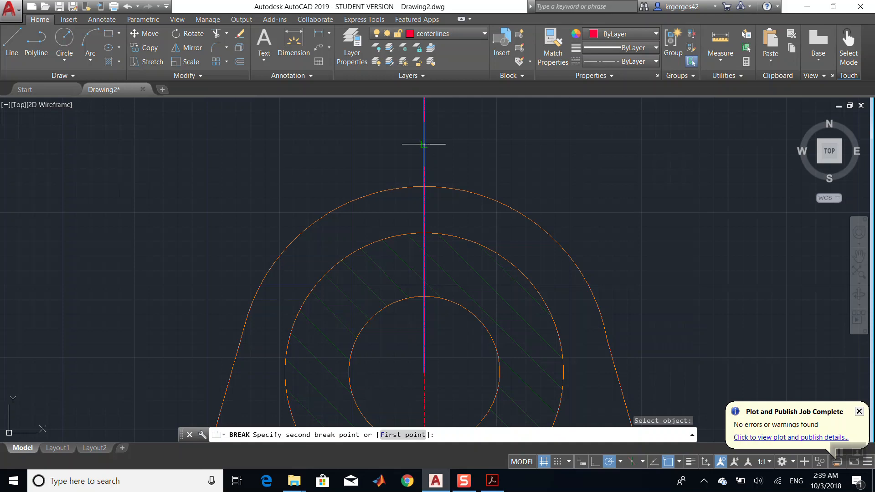
{"action": "scroll", "coordinate": [424, 144], "scroll_direction": "down", "scroll_amount": 4}
{"action": "left_click", "coordinate": [430, 99]}
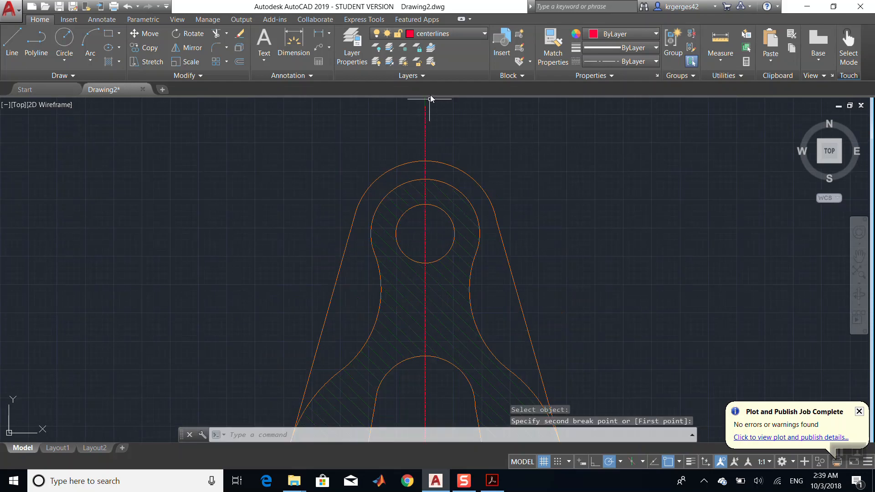
{"action": "left_click", "coordinate": [425, 106]}
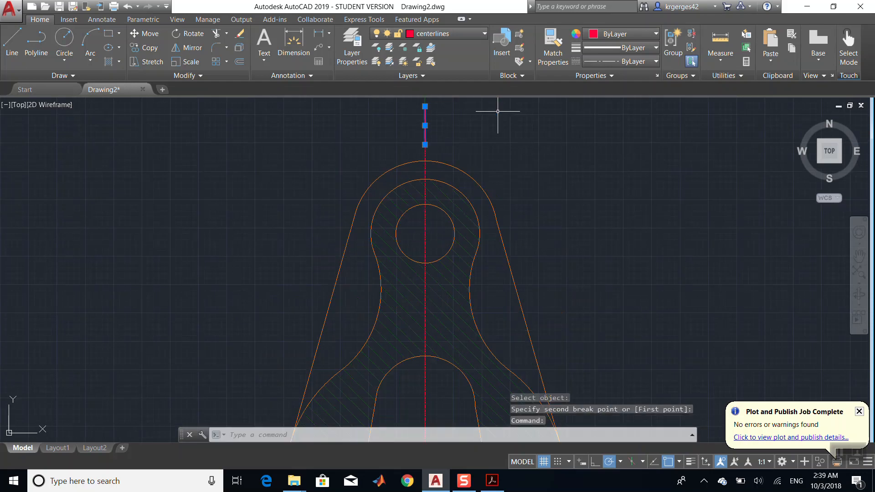
{"action": "key", "text": "Delete"}
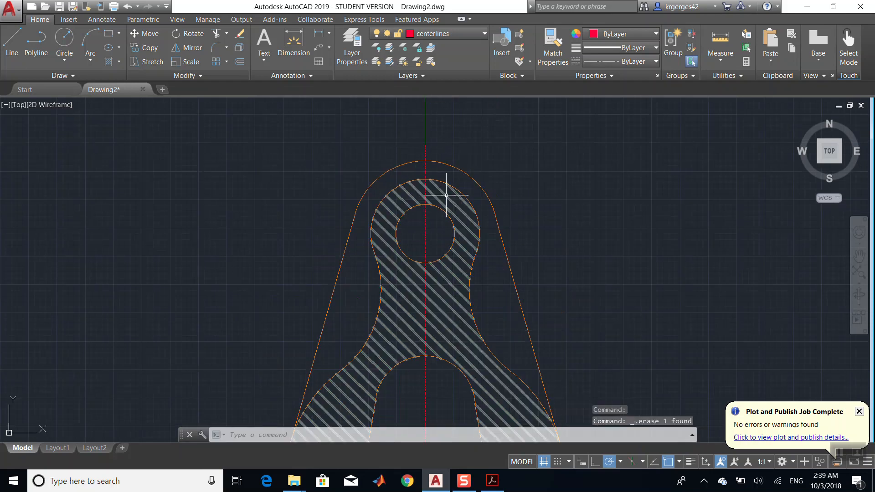
- Break away the excess part of the vertical centerline extending below the bracket
{"action": "left_click", "coordinate": [859, 257]}
{"action": "left_click_drag", "start_coordinate": [557, 273], "coordinate": [549, 98]}
{"action": "mouse_move", "coordinate": [452, 262]}
{"action": "left_mouse_down"}
{"action": "mouse_move", "coordinate": [436, 43]}
{"action": "mouse_move", "coordinate": [437, 63]}
{"action": "left_mouse_up"}
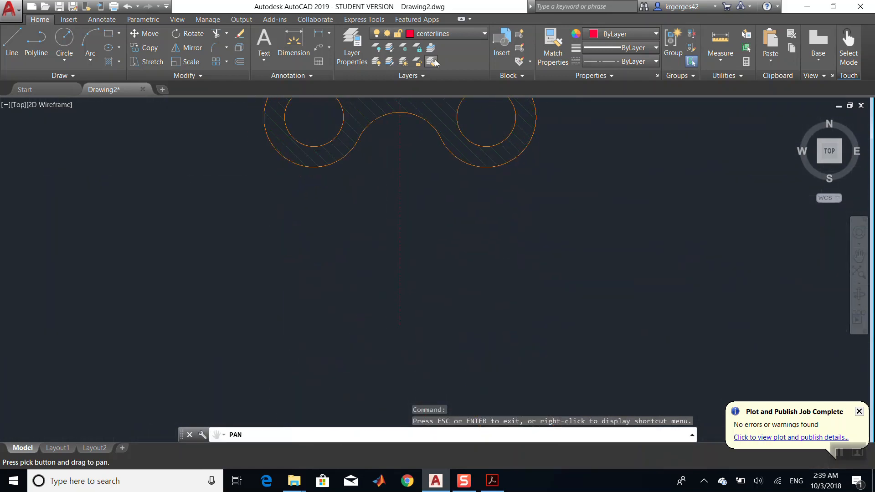
{"action": "left_click", "coordinate": [156, 75]}
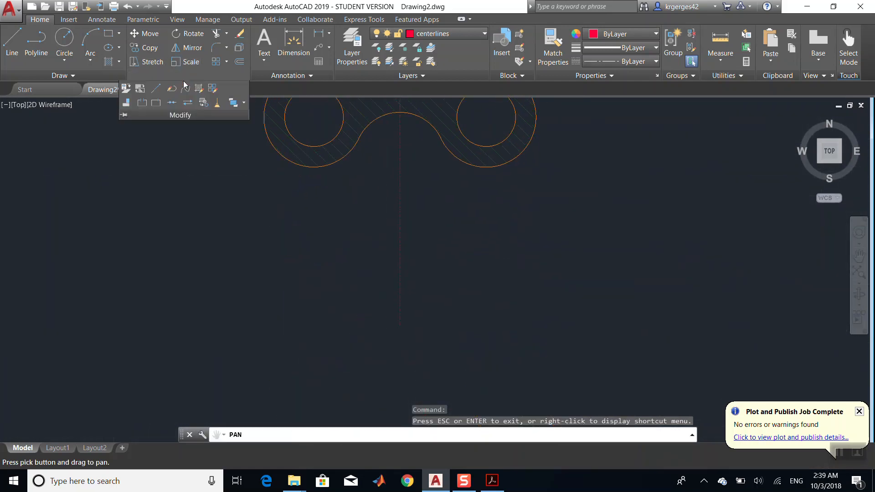
{"action": "left_click", "coordinate": [141, 106]}
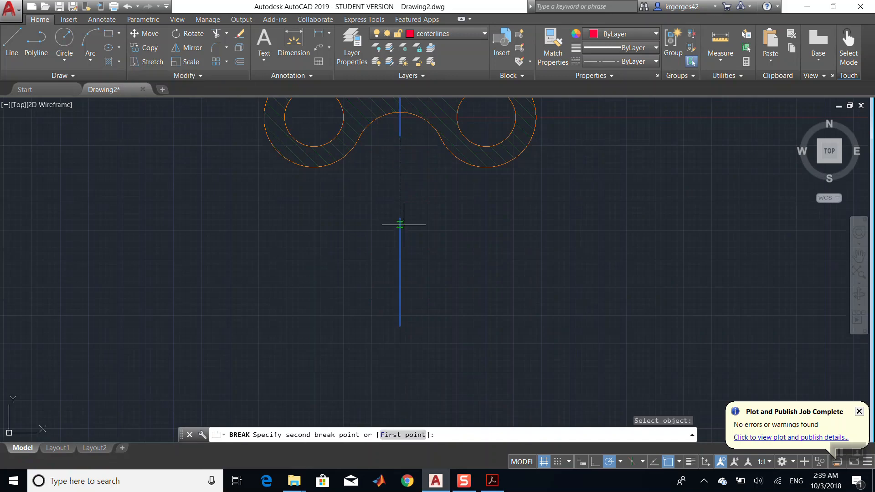
{"action": "left_click", "coordinate": [408, 359]}
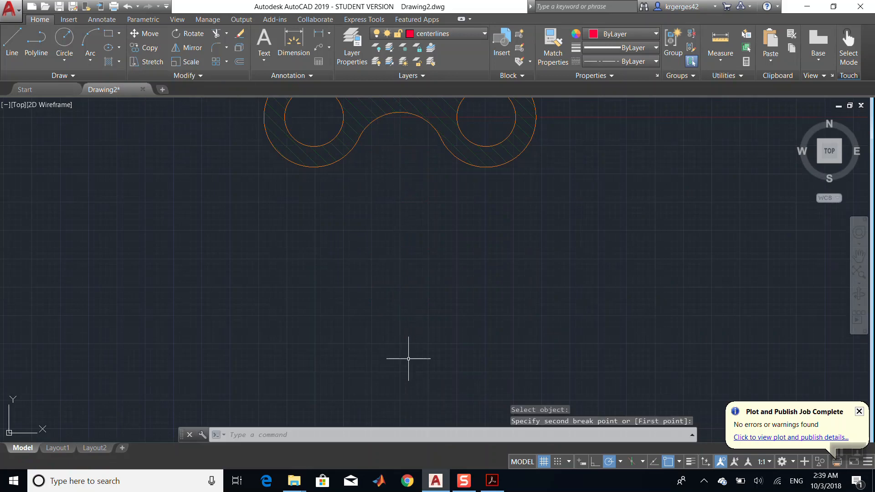
{"action": "left_click", "coordinate": [860, 256]}
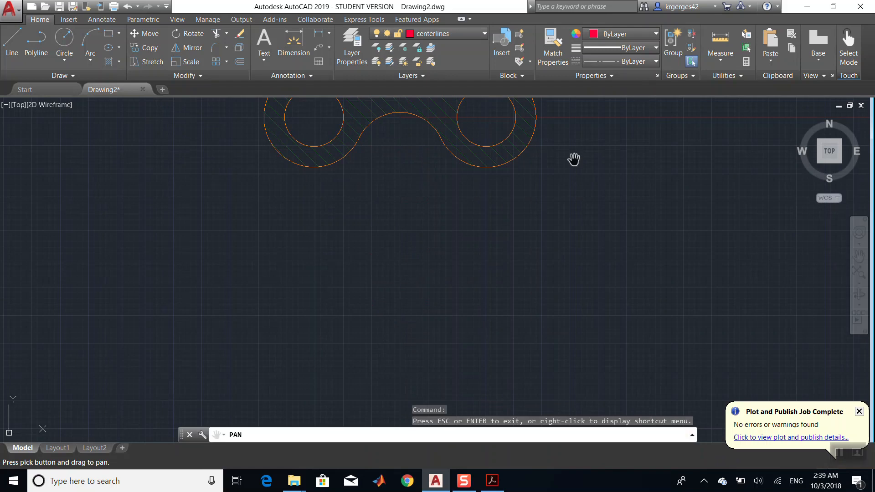
{"action": "mouse_move", "coordinate": [558, 157]}
{"action": "left_mouse_down"}
{"action": "mouse_move", "coordinate": [552, 358]}
{"action": "mouse_move", "coordinate": [565, 417]}
{"action": "left_mouse_up"}
{"action": "scroll", "coordinate": [556, 262], "scroll_direction": "down", "scroll_amount": 8}
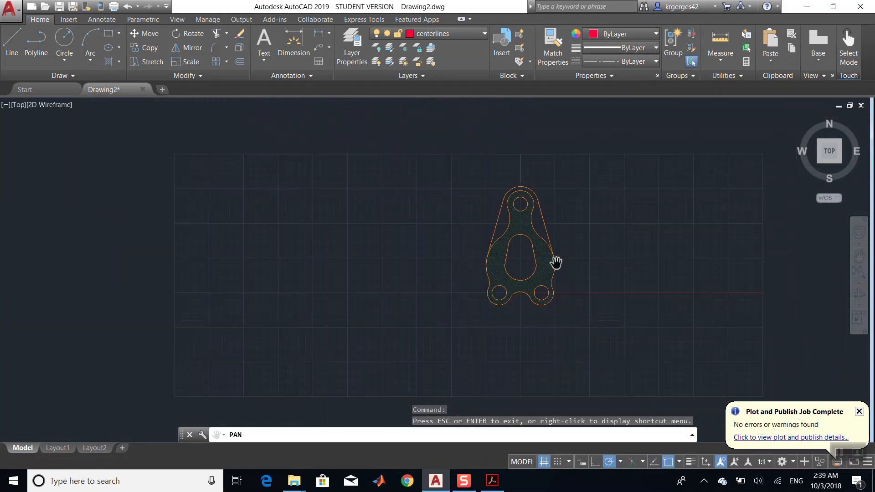
{"action": "scroll", "coordinate": [557, 262], "scroll_direction": "up", "scroll_amount": 4}
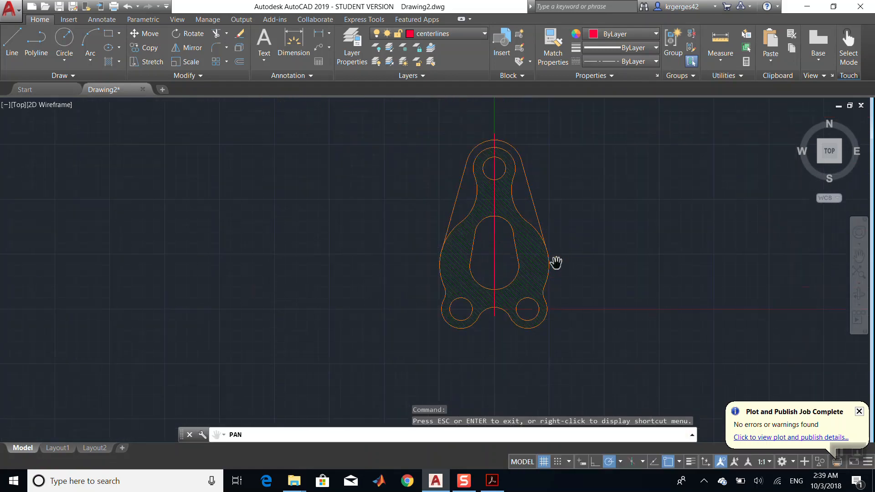
{"action": "scroll", "coordinate": [556, 263], "scroll_direction": "up", "scroll_amount": 4}
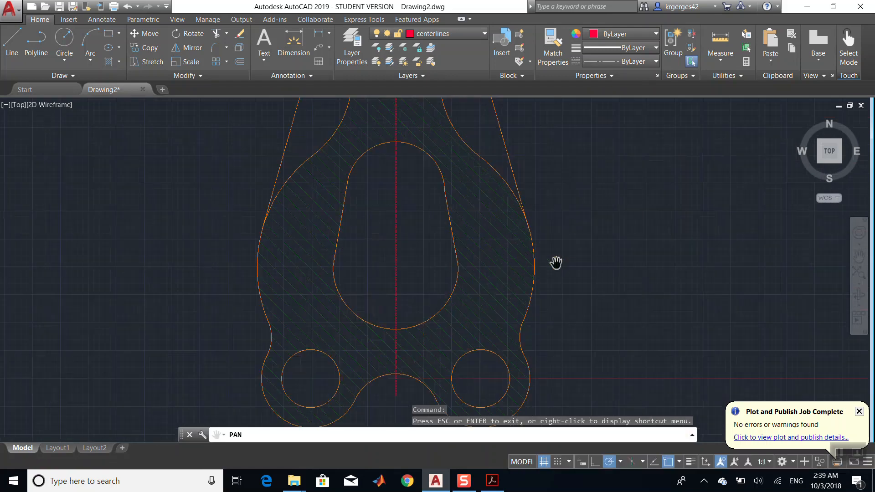
- Draw a horizontal centerline from the lower-left hole's centre extending left past the bracket's edge
{"action": "left_click", "coordinate": [495, 480]}
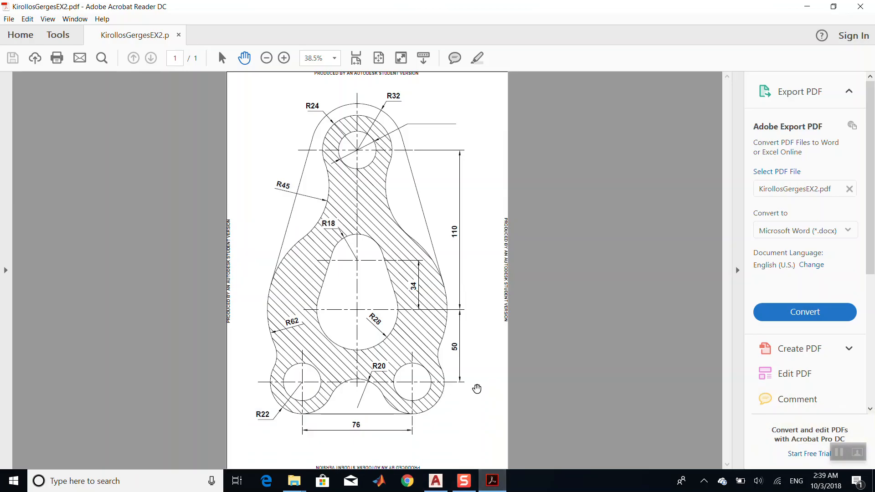
{"action": "left_click", "coordinate": [493, 479]}
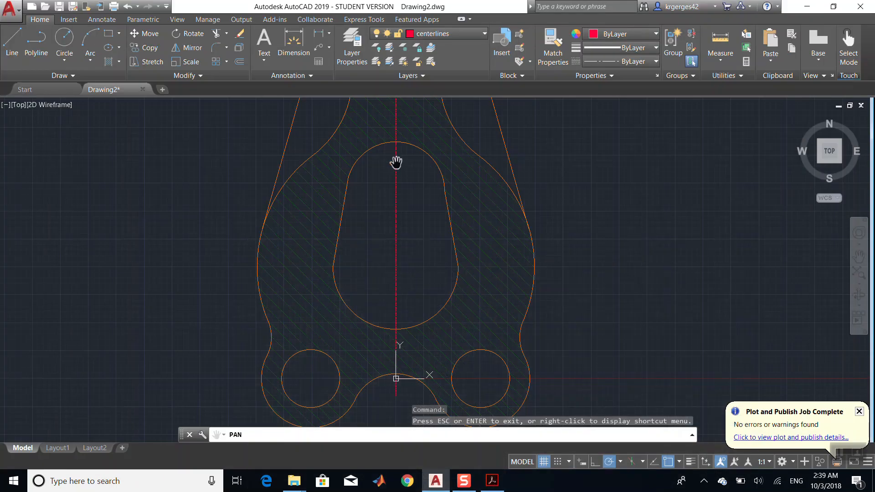
{"action": "left_click_drag", "start_coordinate": [392, 289], "coordinate": [398, 224]}
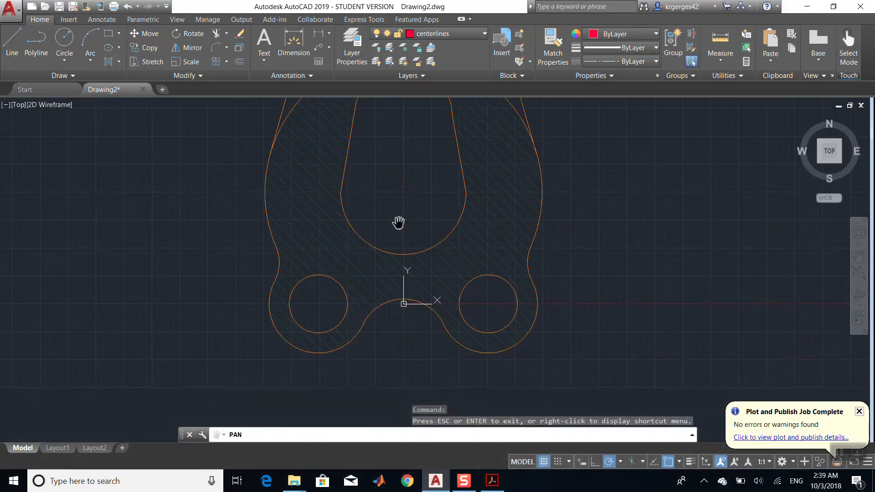
{"action": "left_click", "coordinate": [9, 43]}
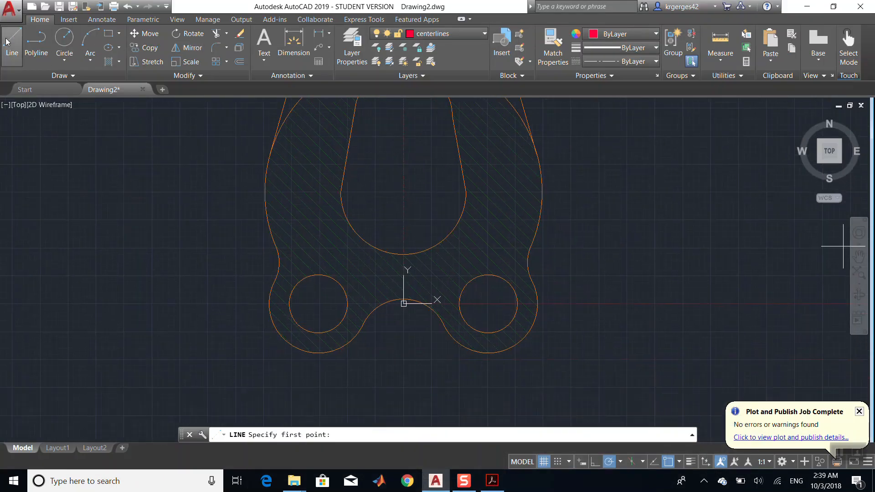
{"action": "left_click", "coordinate": [318, 304]}
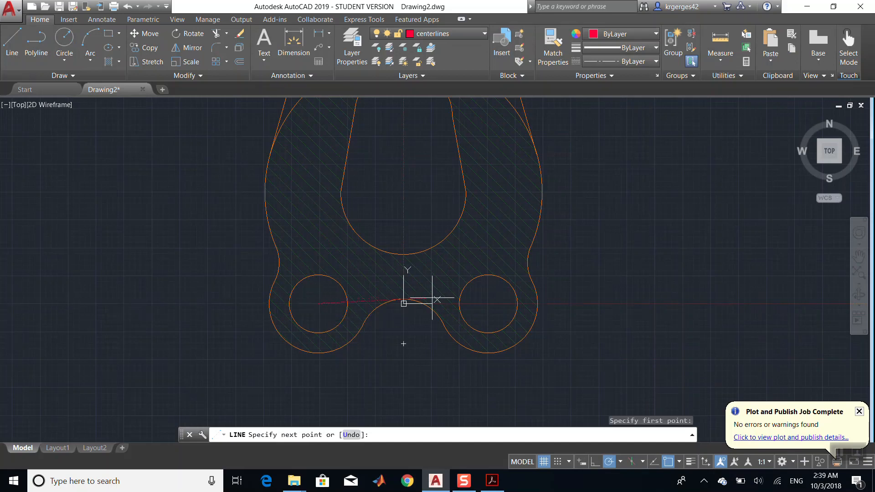
{"action": "left_click", "coordinate": [183, 304]}
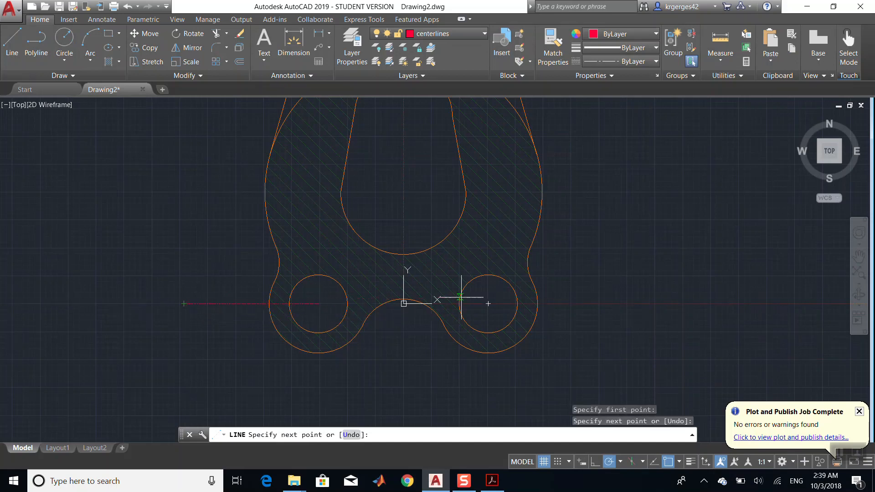
{"action": "key", "text": "Escape"}
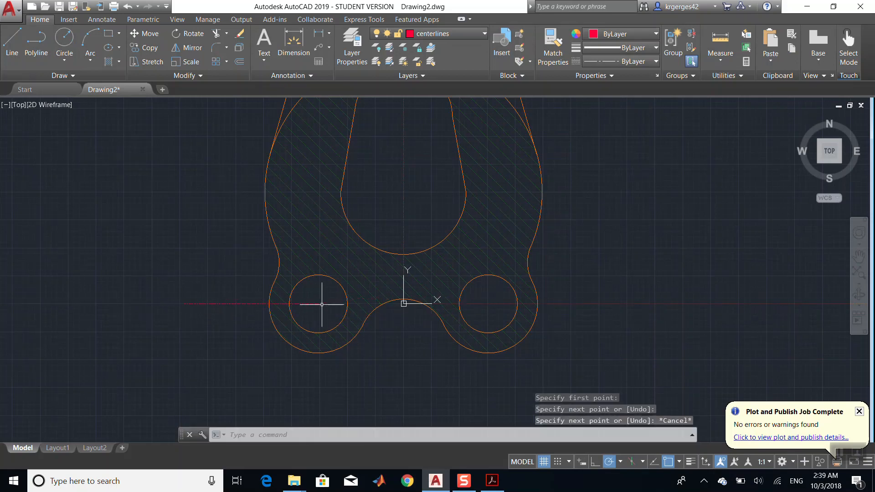
- Draw a horizontal centerline from the lower-left hole's centre through the lower-right hole, extending past the bracket
{"action": "left_click", "coordinate": [12, 44]}
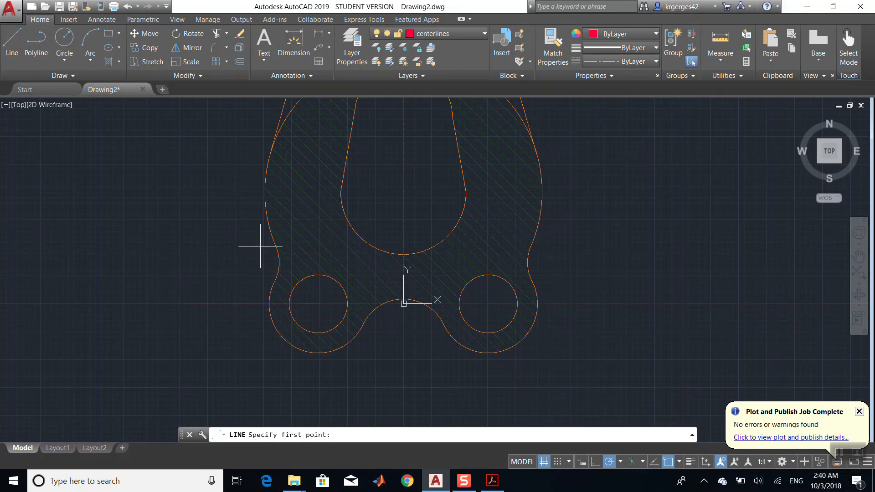
{"action": "left_click", "coordinate": [318, 304]}
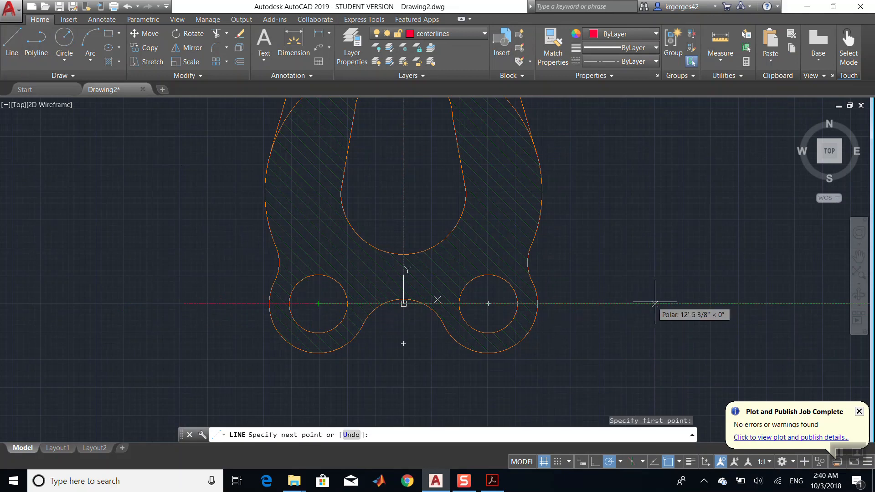
{"action": "left_click", "coordinate": [607, 304]}
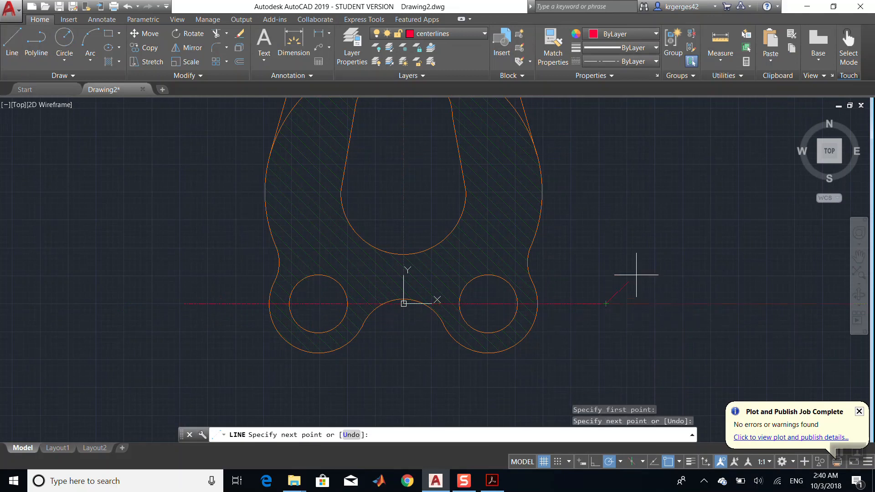
{"action": "key", "text": "Escape"}
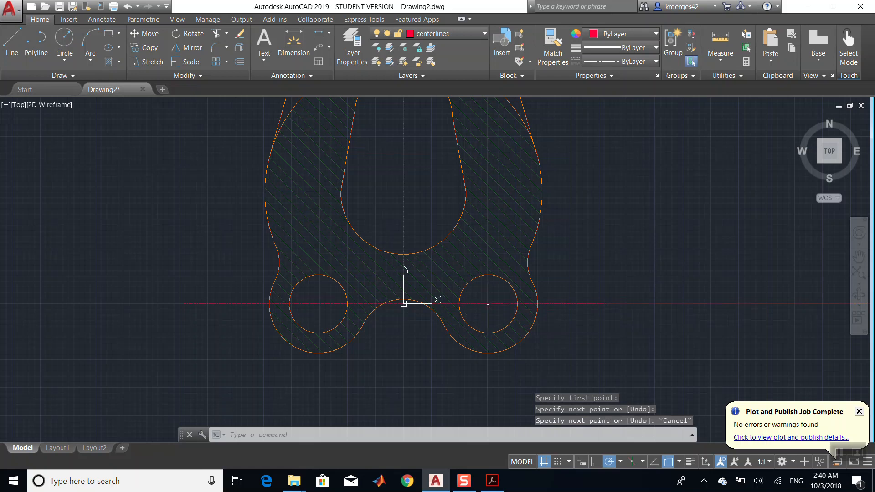
- Draw a vertical centerline upward from the lower-right hole's centre
{"action": "left_click", "coordinate": [12, 43]}
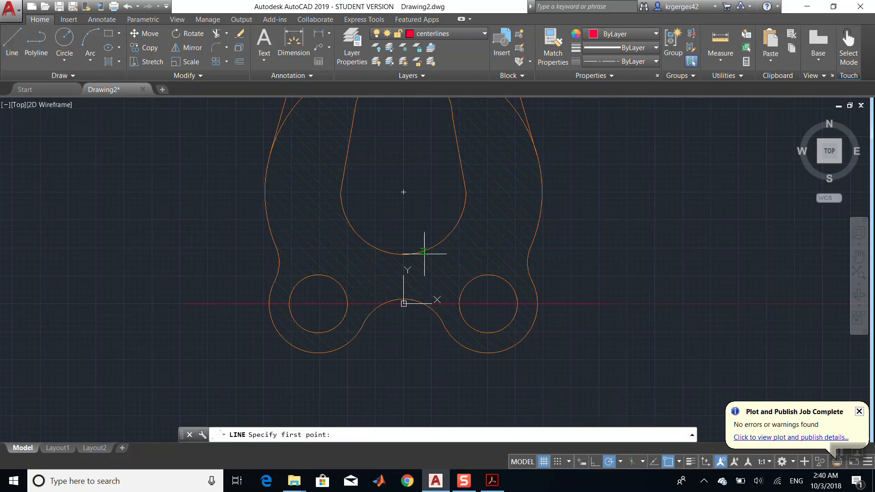
{"action": "left_click", "coordinate": [488, 304]}
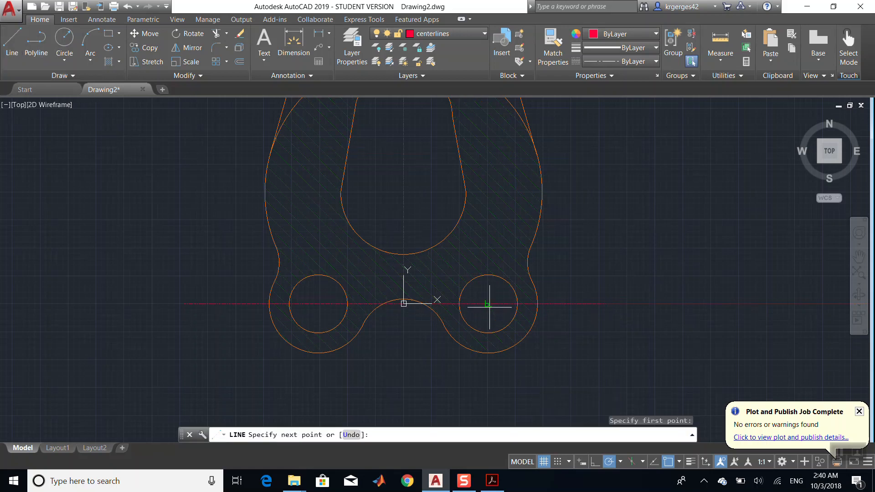
{"action": "left_click", "coordinate": [488, 194]}
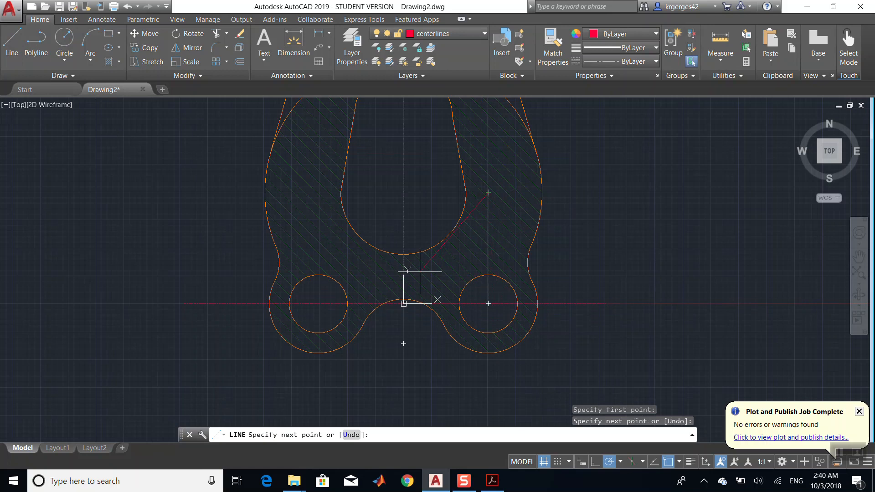
{"action": "key", "text": "Escape"}
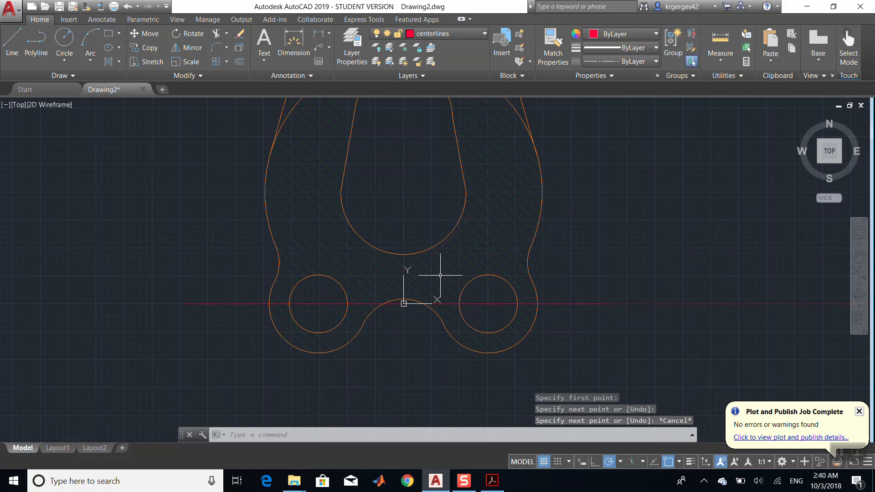
{"action": "left_click", "coordinate": [12, 43]}
{"action": "left_click", "coordinate": [488, 304]}
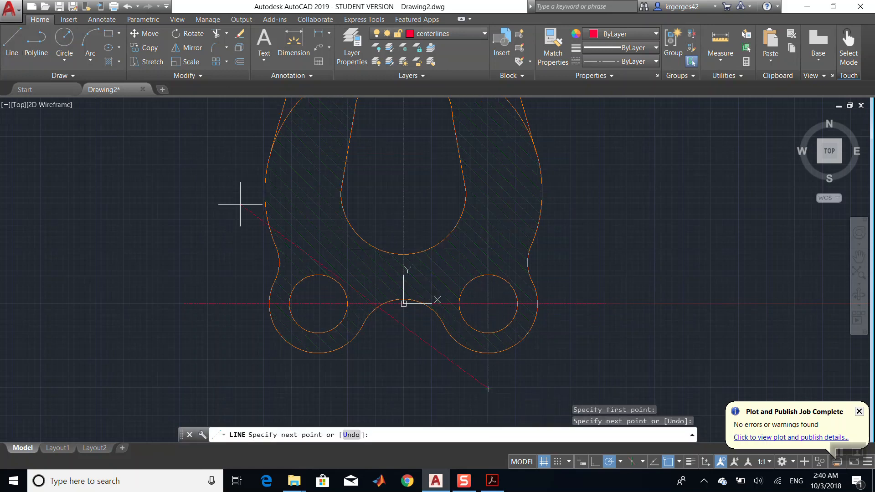
{"action": "key", "text": "Escape"}
- Draw vertical centerlines upward and downward from the lower-left hole's centre, extending beyond the hole
{"action": "left_click", "coordinate": [12, 43]}
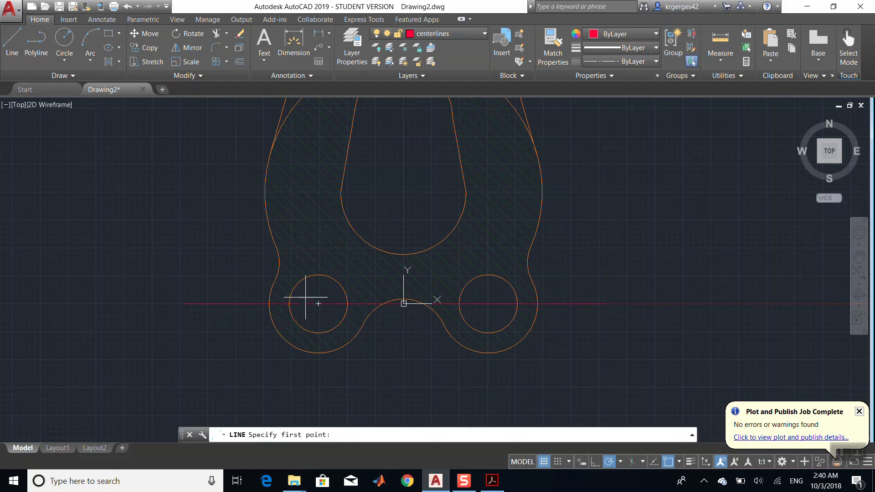
{"action": "left_click", "coordinate": [318, 304]}
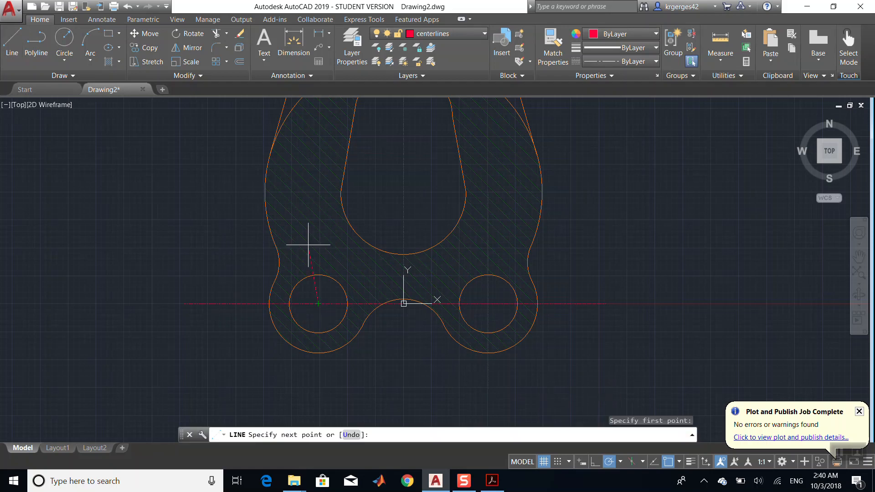
{"action": "left_click", "coordinate": [319, 218]}
{"action": "key", "text": "Escape"}
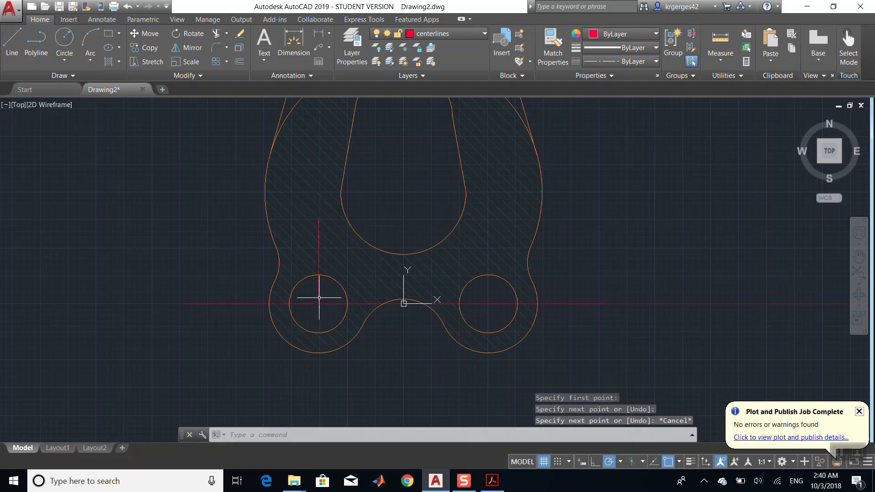
{"action": "left_click", "coordinate": [12, 43]}
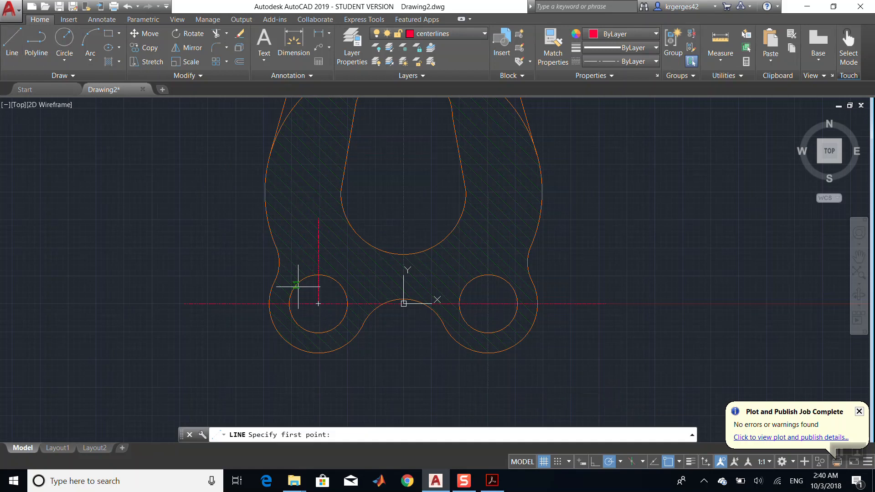
{"action": "left_click", "coordinate": [318, 304]}
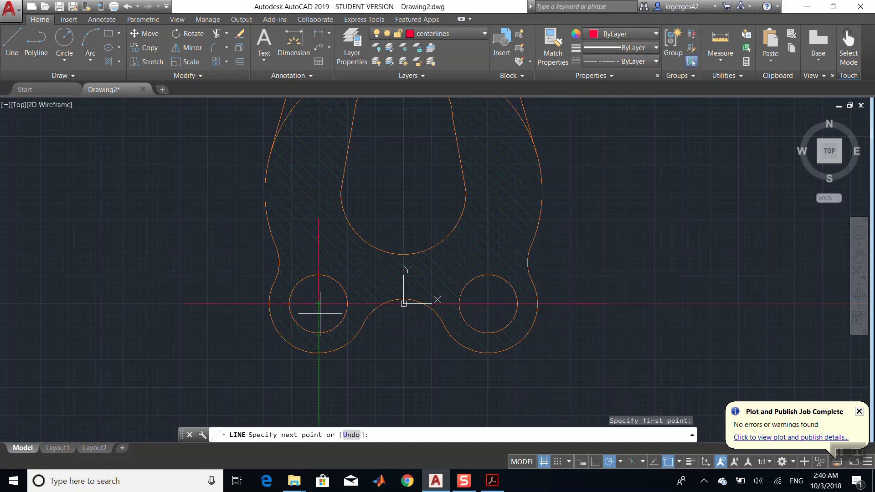
{"action": "left_click", "coordinate": [318, 386]}
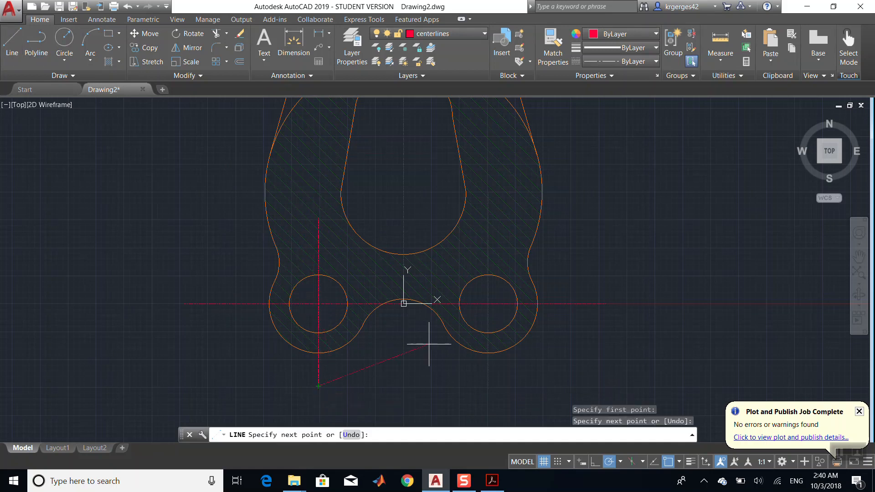
{"action": "key", "text": "Escape"}
- Break away the excess upper part of the lower-left hole's vertical centerline
{"action": "left_click", "coordinate": [185, 75]}
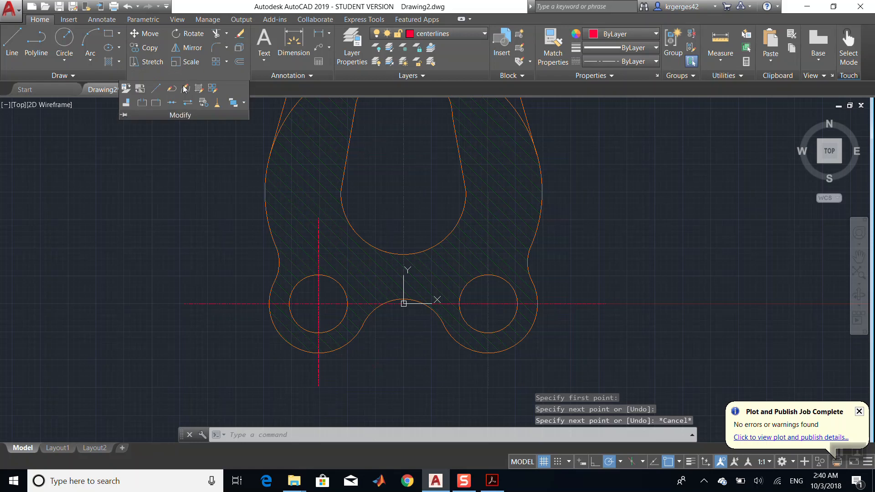
{"action": "left_click", "coordinate": [142, 104]}
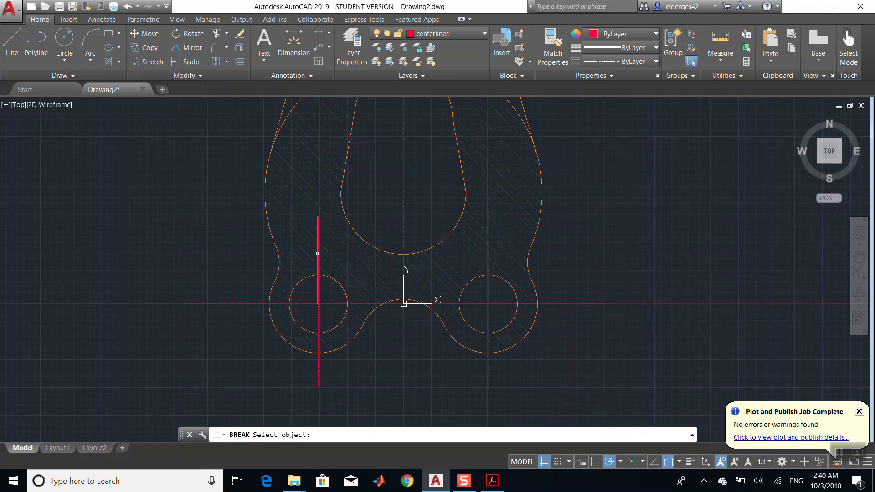
{"action": "left_click", "coordinate": [318, 254]}
{"action": "left_click", "coordinate": [319, 192]}
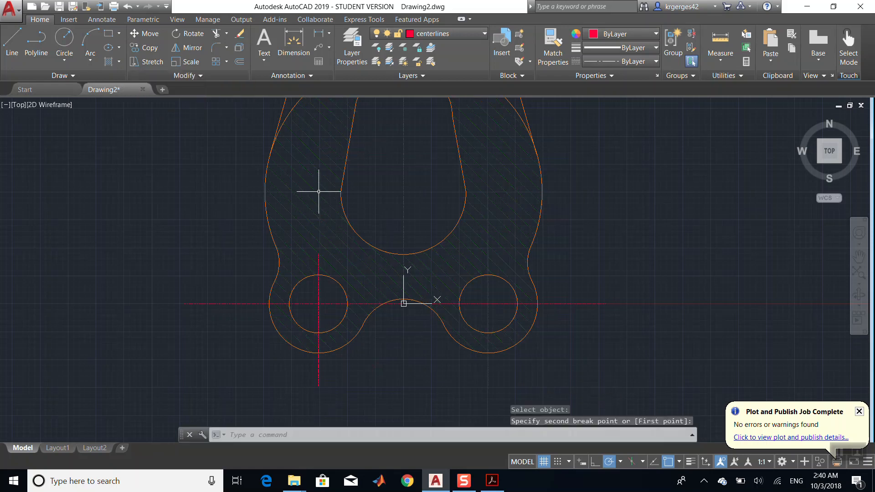
- Break away the excess upper part of the lower-right hole's vertical centerline
{"action": "left_click", "coordinate": [488, 255]}
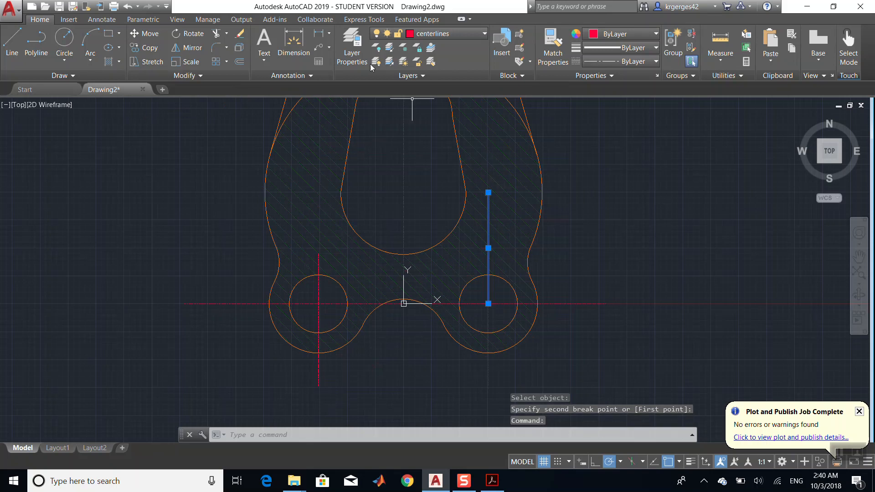
{"action": "left_click", "coordinate": [152, 77]}
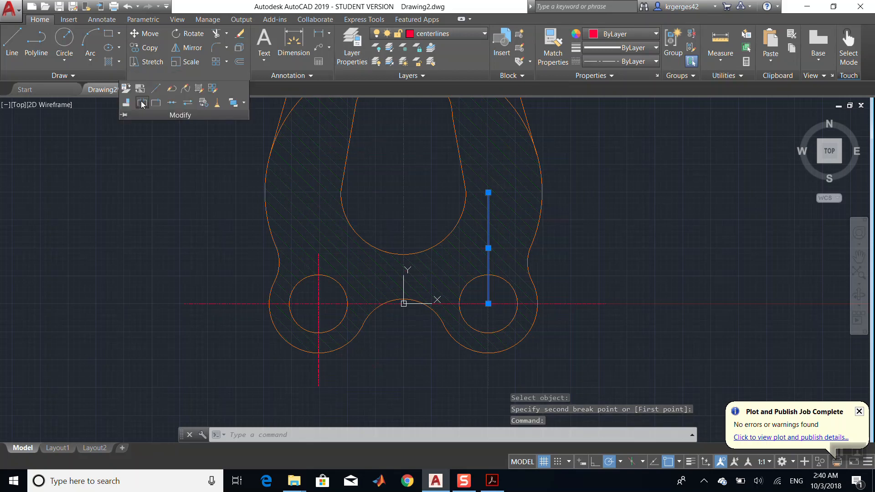
{"action": "left_click", "coordinate": [142, 101]}
{"action": "left_click", "coordinate": [488, 303]}
{"action": "left_click", "coordinate": [493, 140]}
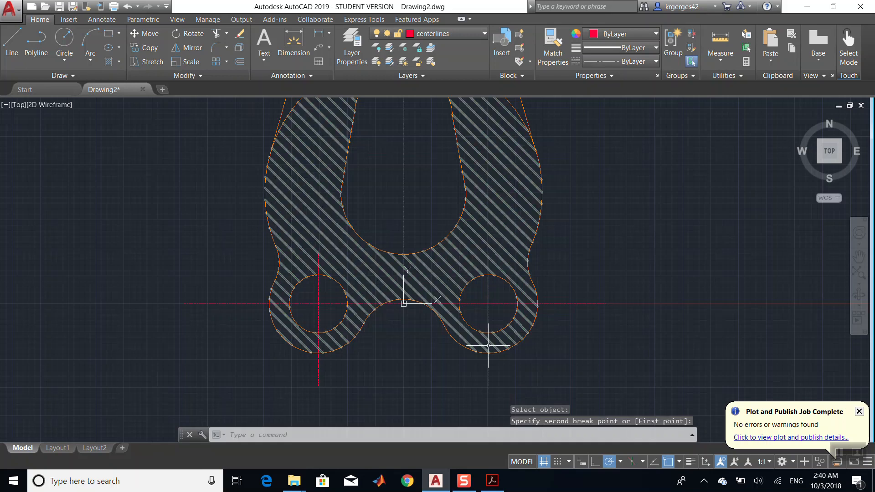
{"action": "key", "text": "Escape"}
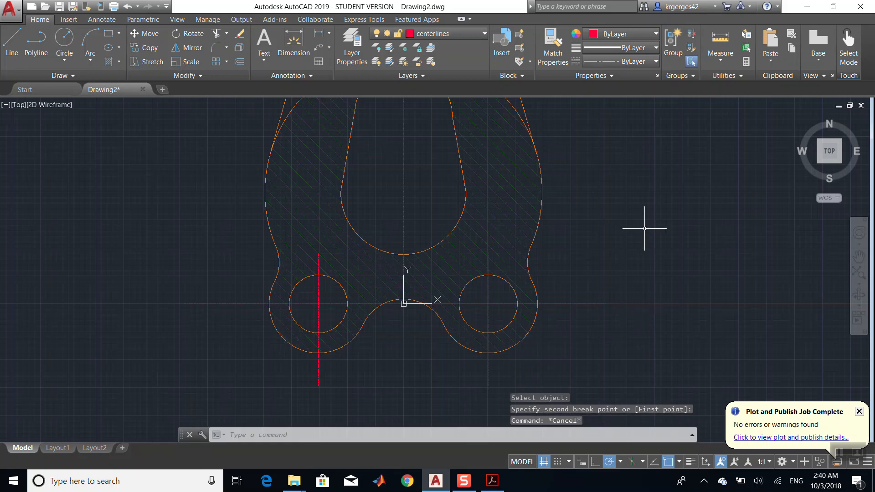
- Compare the centerlines on the bracket with the reference drawing in the PDF
{"action": "left_click", "coordinate": [859, 258]}
{"action": "left_click_drag", "start_coordinate": [524, 195], "coordinate": [515, 319]}
{"action": "left_click", "coordinate": [492, 480]}
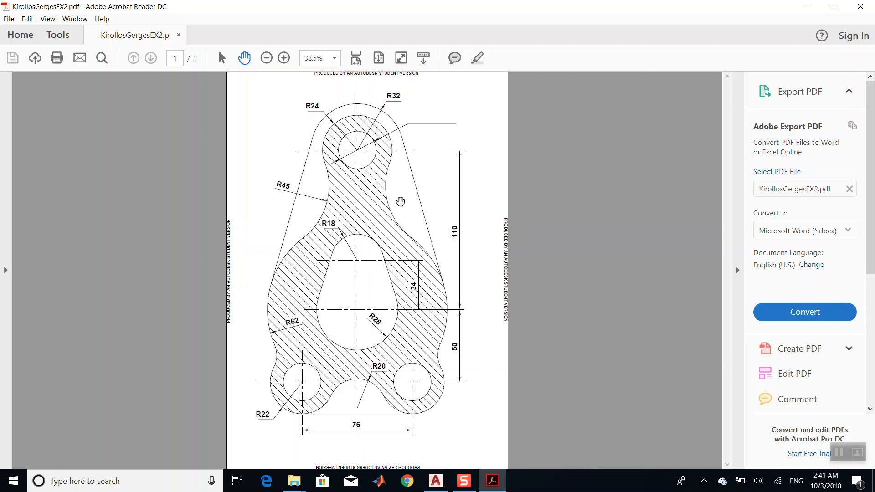
{"action": "left_click", "coordinate": [484, 482]}
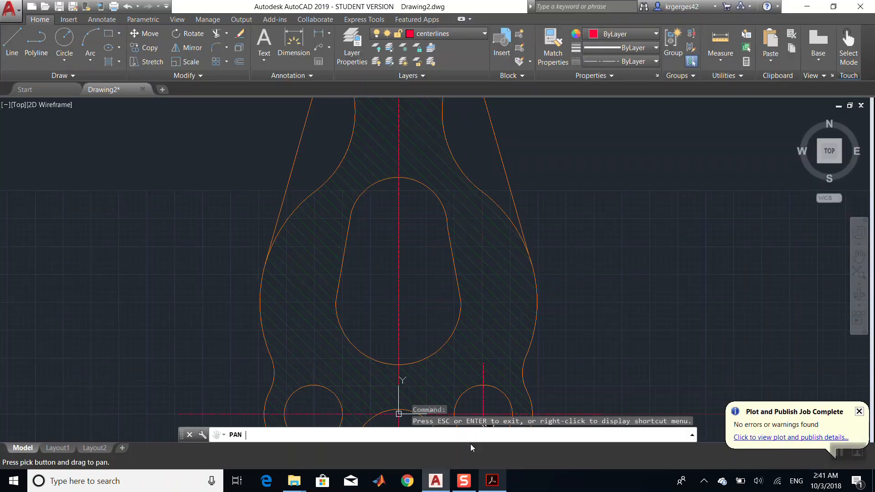
- Turn on the Construction layer so the construction lines are available again
{"action": "left_click", "coordinate": [12, 41]}
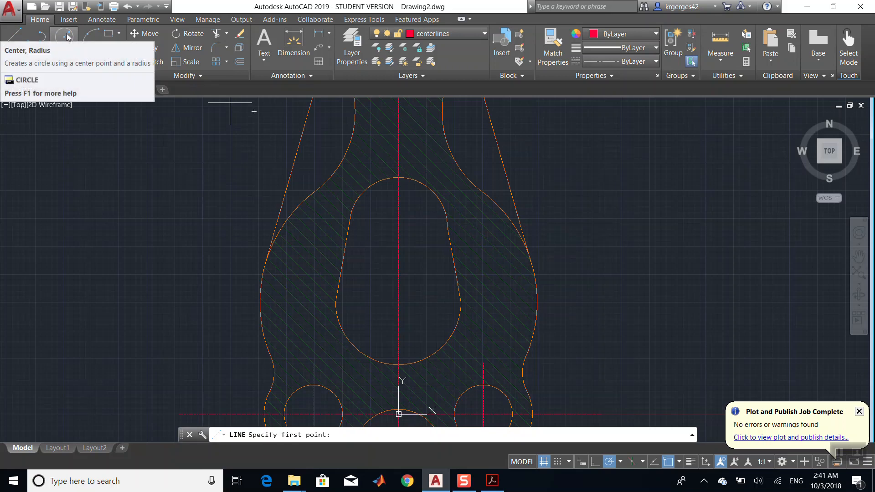
{"action": "left_click", "coordinate": [429, 34]}
{"action": "left_click", "coordinate": [379, 74]}
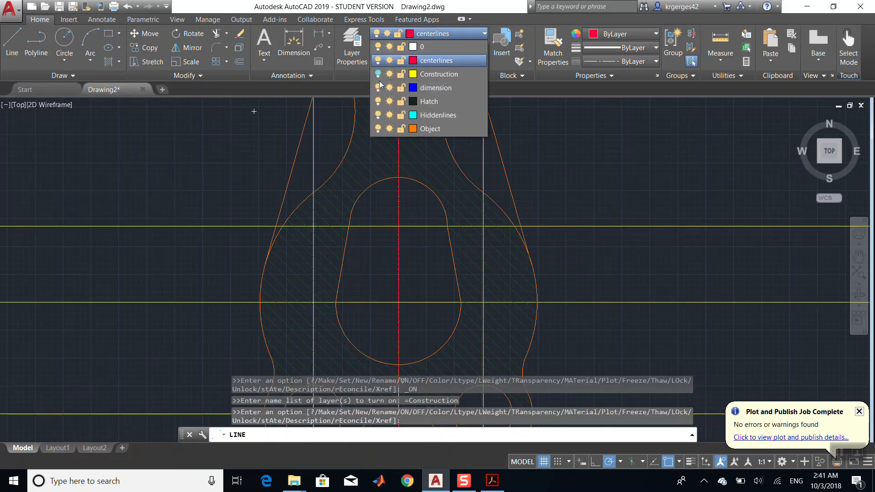
{"action": "left_click", "coordinate": [424, 303]}
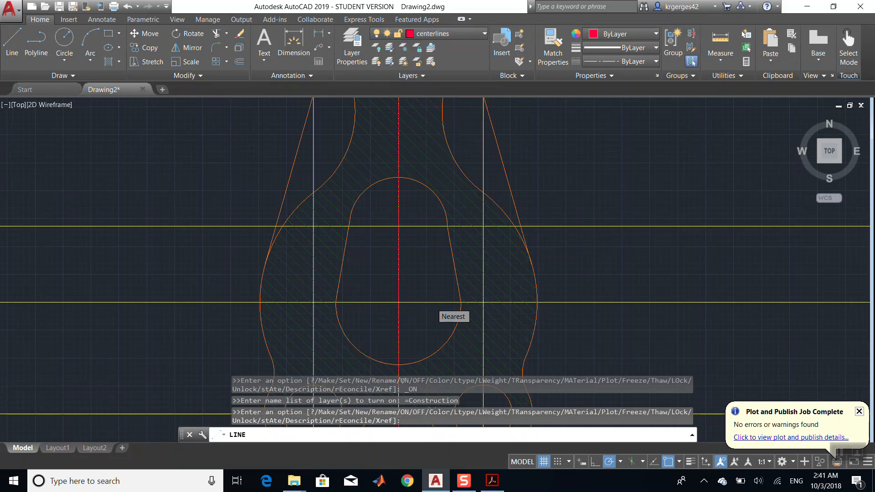
{"action": "key", "text": "Escape"}
- Move the horizontal construction line through the slot's lower centre onto the centerlines layer
{"action": "left_click", "coordinate": [427, 303]}
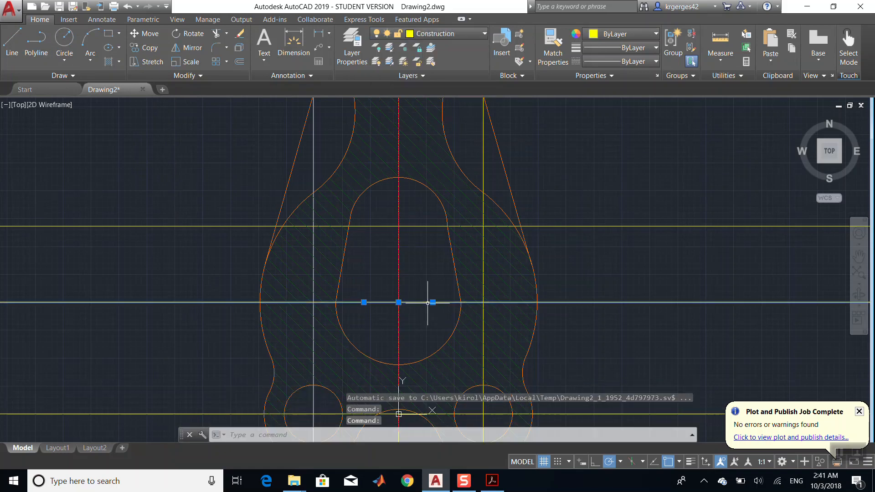
{"action": "left_click", "coordinate": [453, 33]}
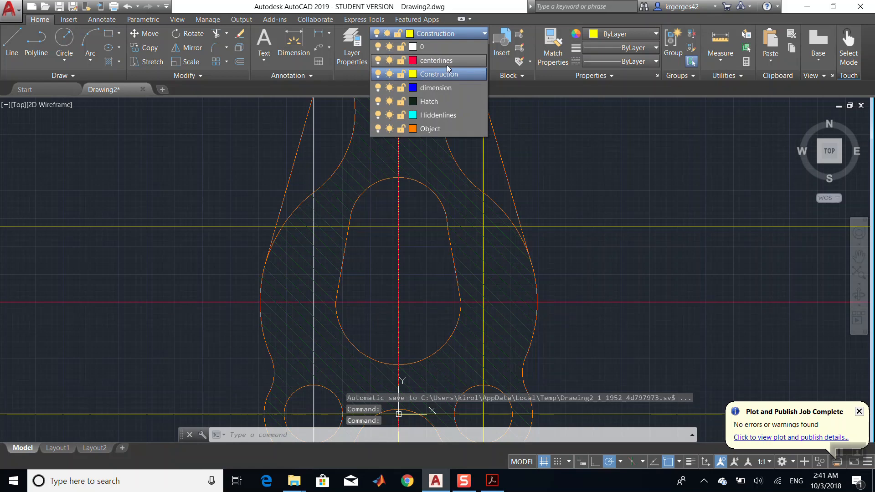
{"action": "left_click", "coordinate": [446, 65]}
- Move the horizontal construction line through the slot's upper centre onto the centerlines layer
{"action": "left_click", "coordinate": [423, 226]}
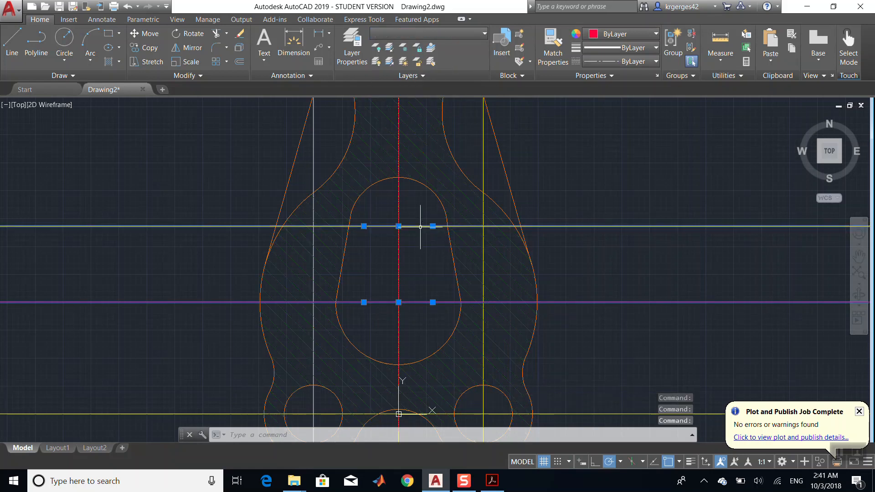
{"action": "left_click", "coordinate": [441, 36]}
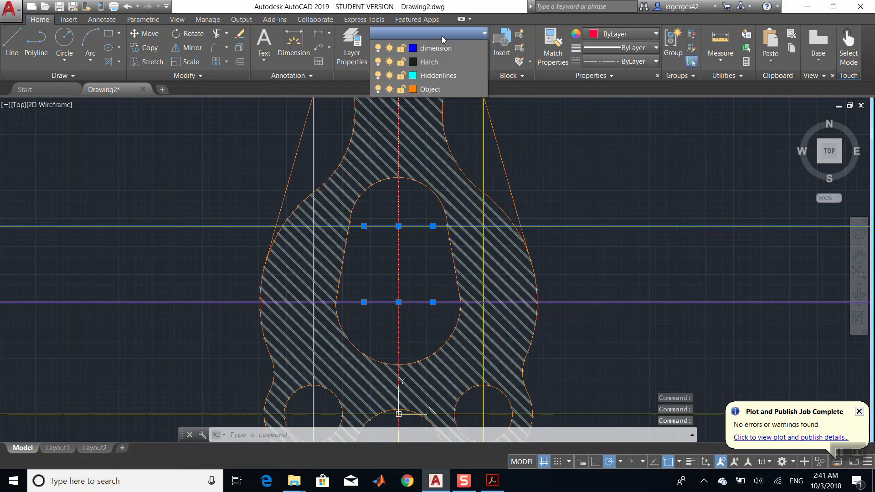
{"action": "left_click", "coordinate": [439, 61]}
{"action": "scroll", "coordinate": [567, 203], "scroll_direction": "down", "scroll_amount": 10}
{"action": "scroll", "coordinate": [570, 202], "scroll_direction": "up", "scroll_amount": 8}
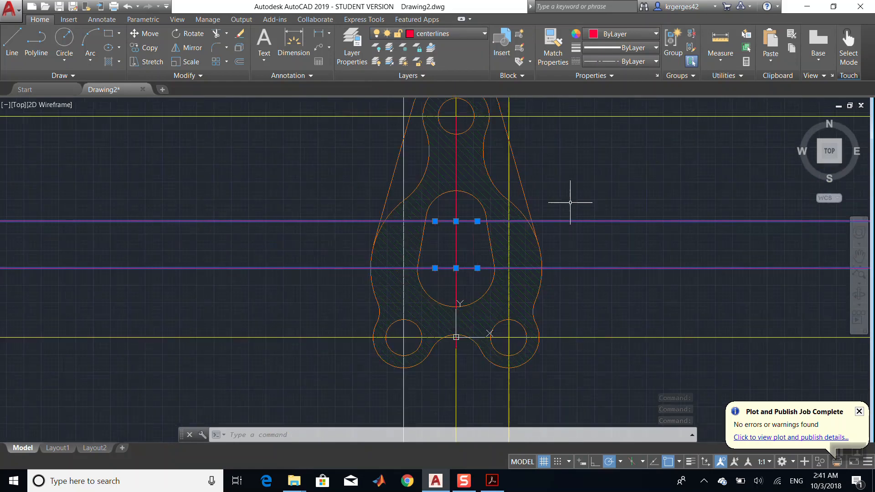
- Move the horizontal construction line through the top hole's centre onto the centerlines layer
{"action": "left_click", "coordinate": [463, 115]}
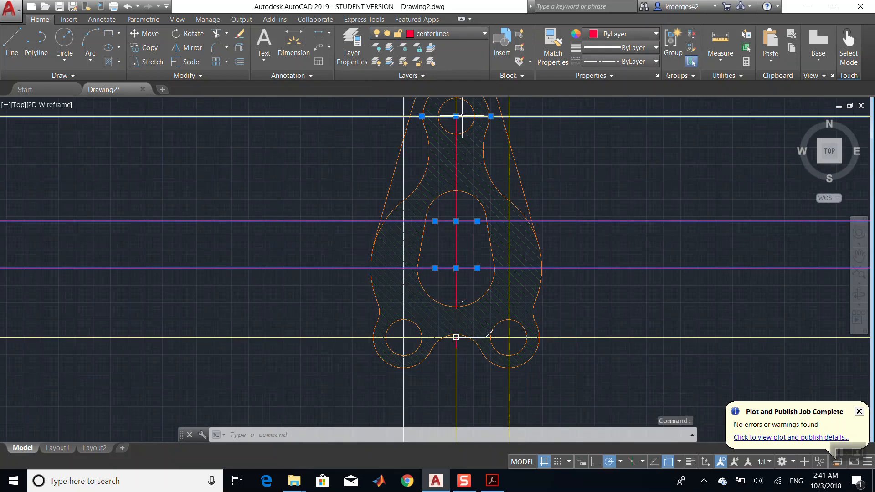
{"action": "left_click", "coordinate": [442, 34]}
{"action": "left_click", "coordinate": [439, 61]}
- Draw a rectangle enclosing the whole bracket as a trimming boundary
{"action": "scroll", "coordinate": [653, 229], "scroll_direction": "down", "scroll_amount": 3}
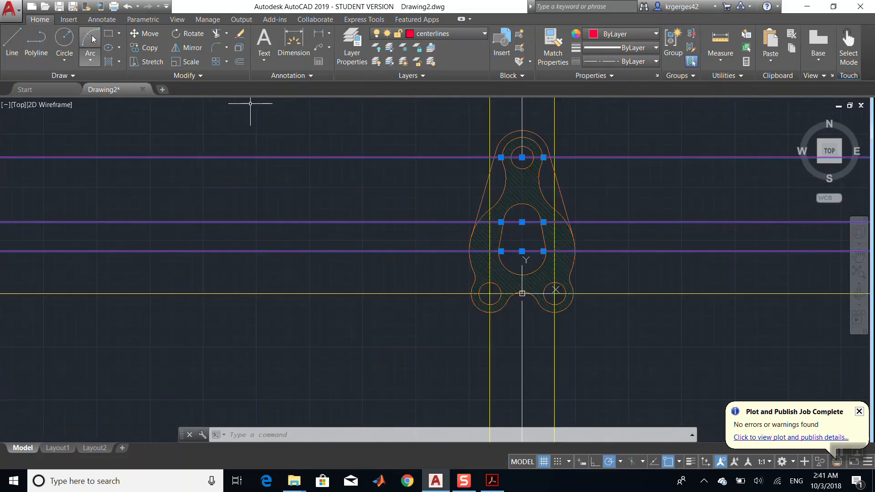
{"action": "left_click", "coordinate": [108, 34]}
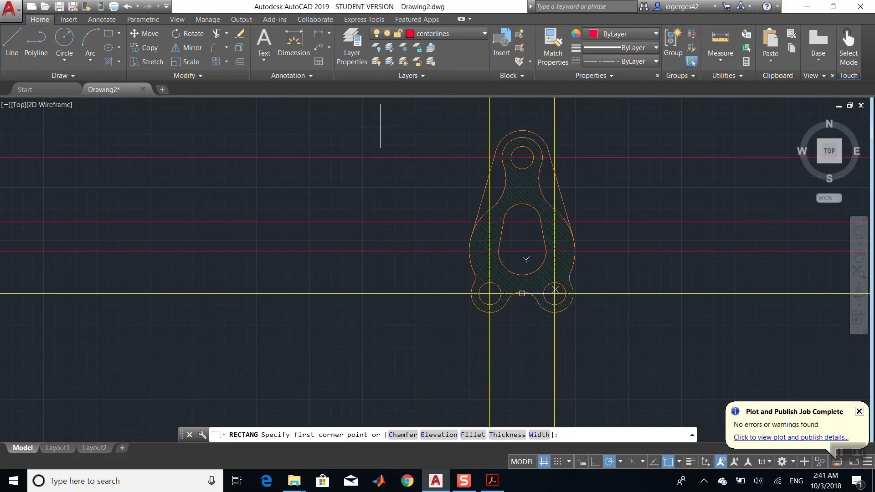
{"action": "left_click", "coordinate": [600, 115]}
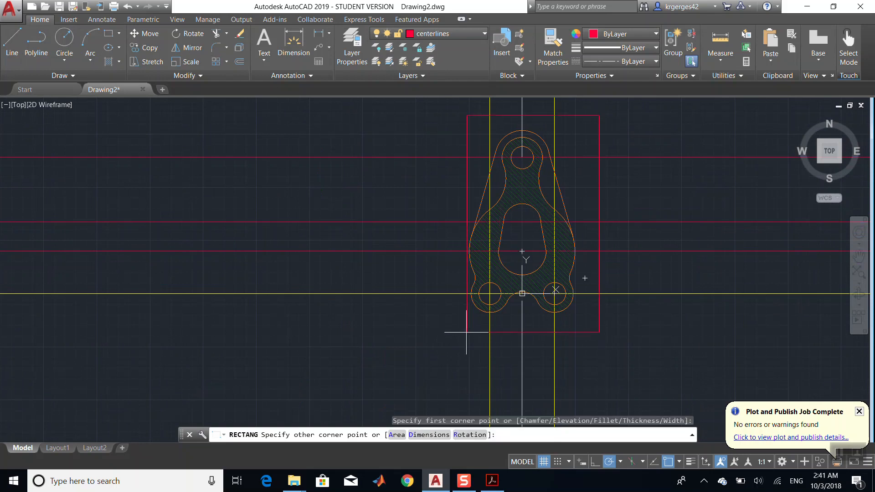
{"action": "left_click", "coordinate": [445, 328]}
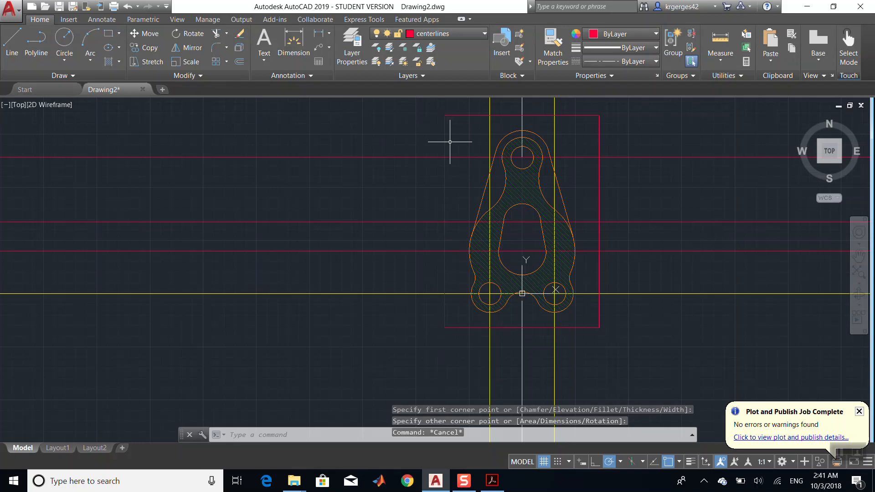
{"action": "key", "text": "Escape"}
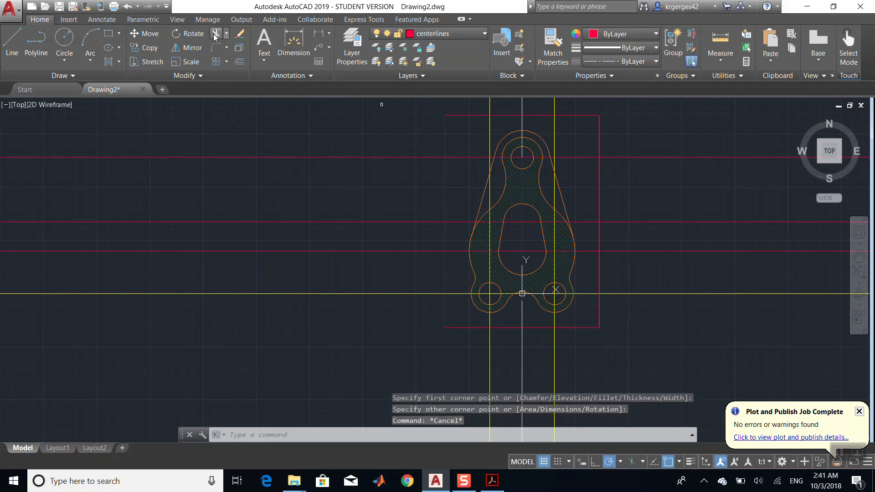
- Trim every line extending beyond the rectangle using a fence drawn around its outside
{"action": "left_click", "coordinate": [215, 34]}
{"action": "left_click", "coordinate": [444, 125]}
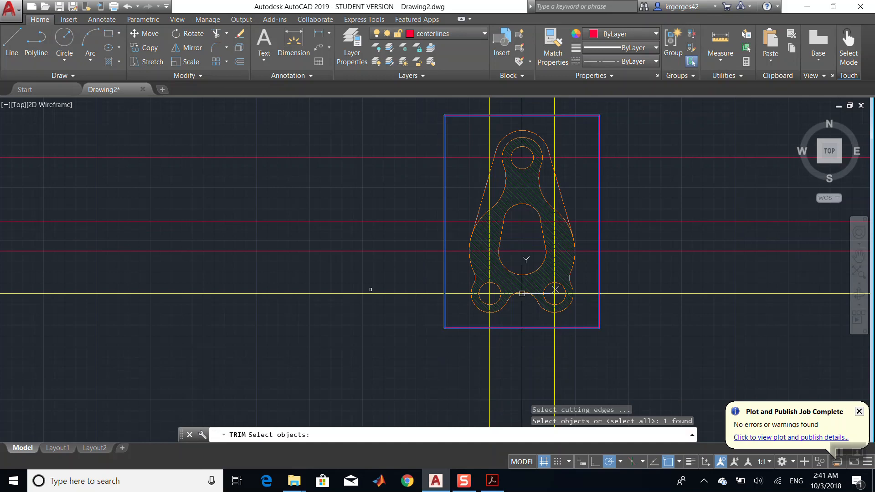
{"action": "key", "text": "Return"}
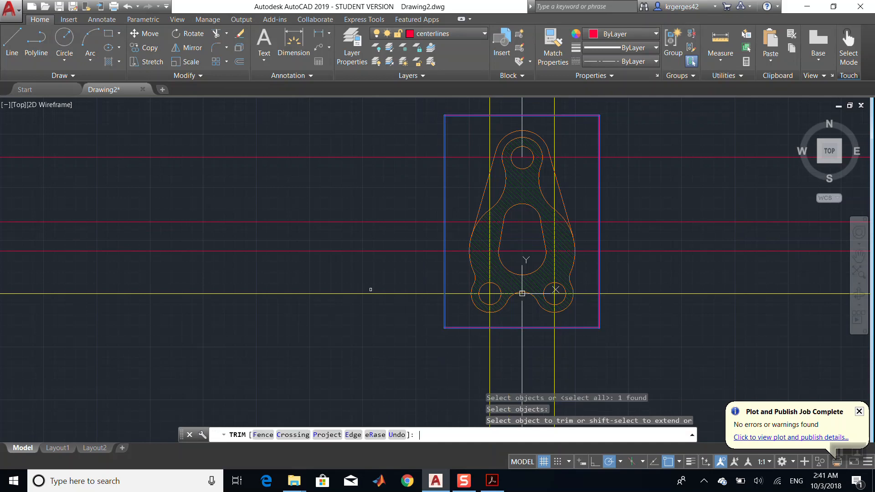
{"action": "left_click", "coordinate": [263, 435]}
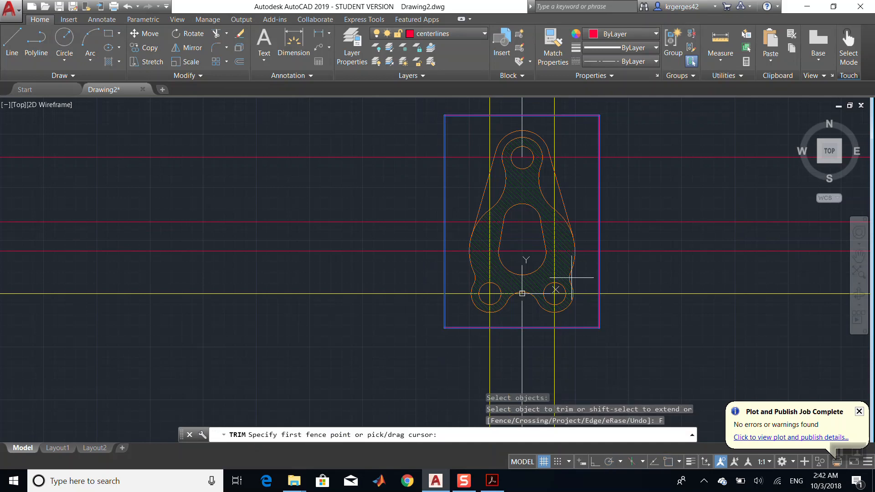
{"action": "left_click", "coordinate": [636, 314]}
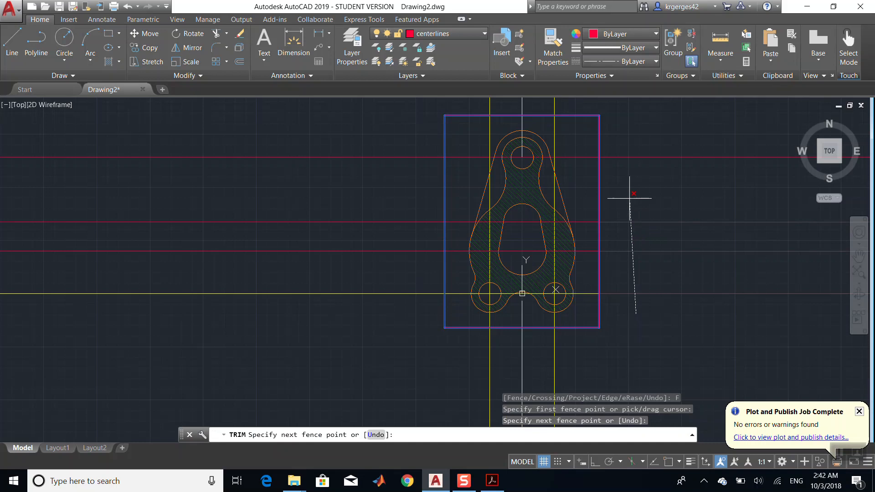
{"action": "left_click", "coordinate": [639, 101]}
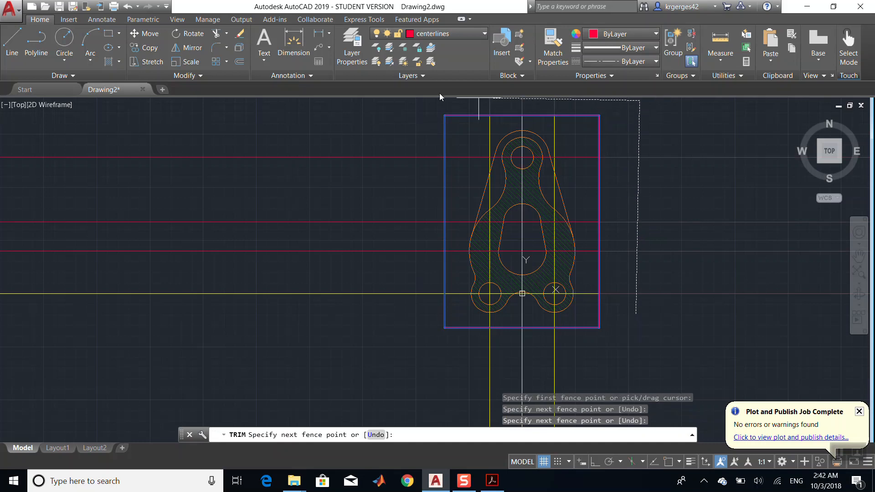
{"action": "left_click", "coordinate": [393, 106]}
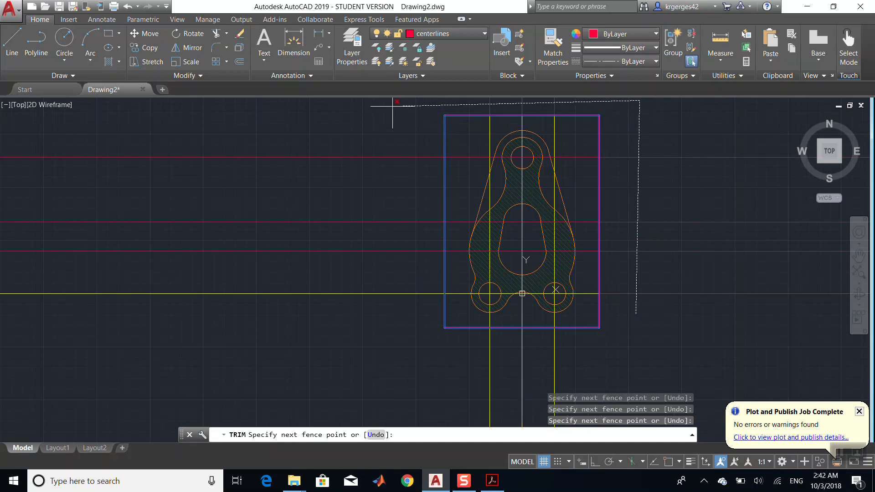
{"action": "left_click", "coordinate": [402, 358]}
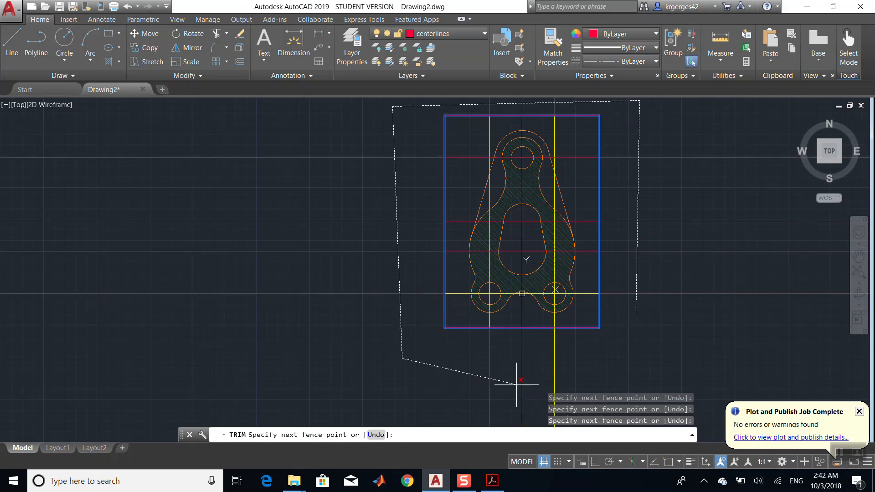
{"action": "left_click", "coordinate": [633, 358]}
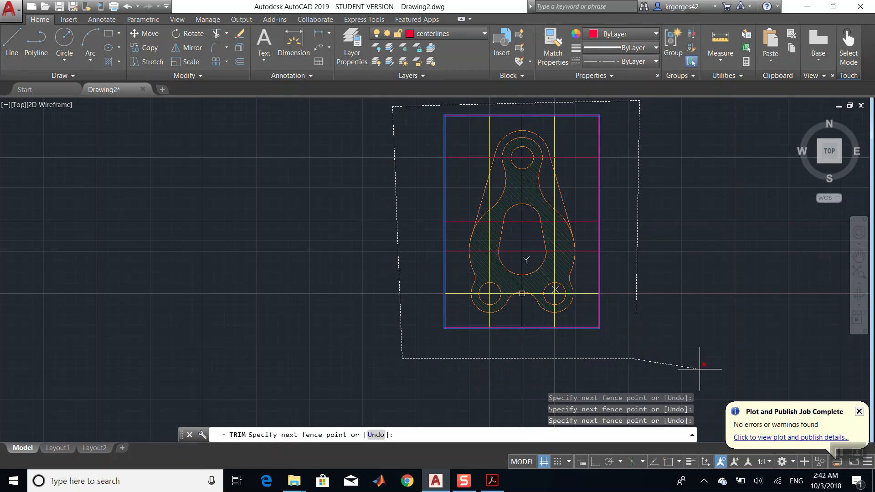
{"action": "key", "text": "Return"}
- Turn off the Construction layer and end the Trim command
{"action": "scroll", "coordinate": [629, 286], "scroll_direction": "up", "scroll_amount": 10}
{"action": "scroll", "coordinate": [630, 286], "scroll_direction": "down", "scroll_amount": 12}
{"action": "scroll", "coordinate": [630, 287], "scroll_direction": "up", "scroll_amount": 6}
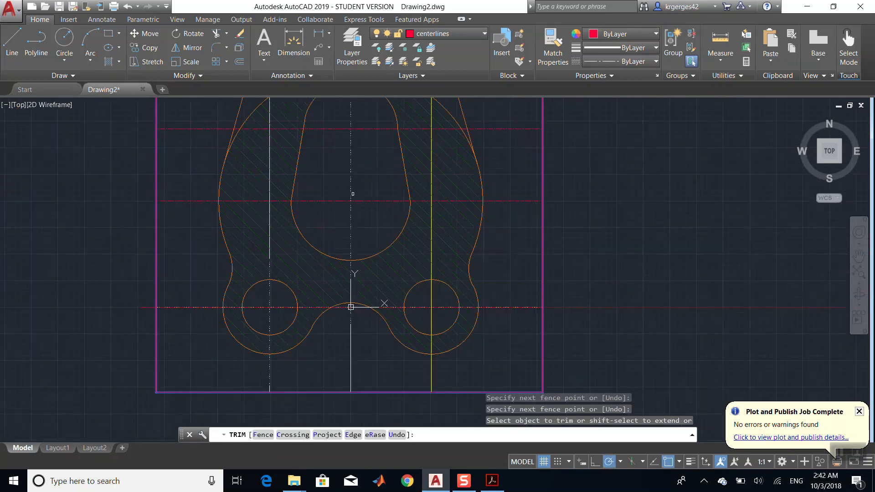
{"action": "left_click", "coordinate": [292, 123]}
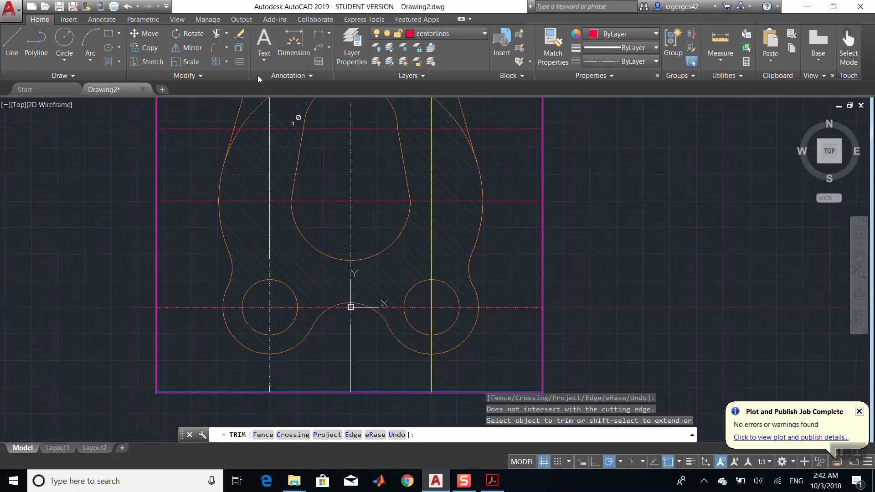
{"action": "left_click", "coordinate": [446, 34]}
{"action": "left_click", "coordinate": [378, 74]}
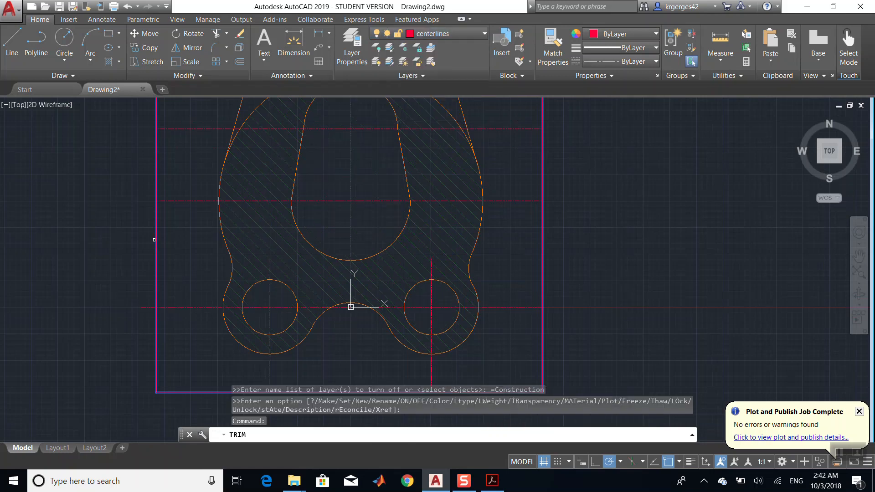
{"action": "key", "text": "Escape"}
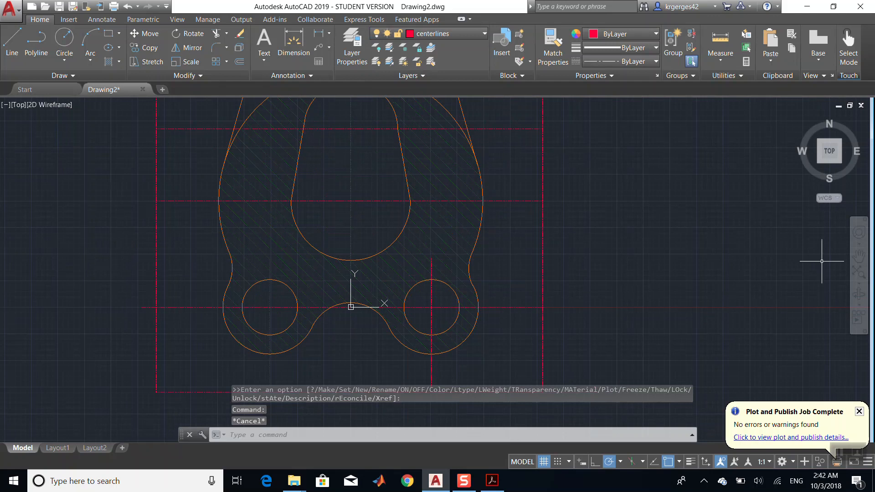
- Delete the trimming rectangle around the bracket
{"action": "left_click", "coordinate": [859, 256]}
{"action": "left_click_drag", "start_coordinate": [474, 258], "coordinate": [519, 465]}
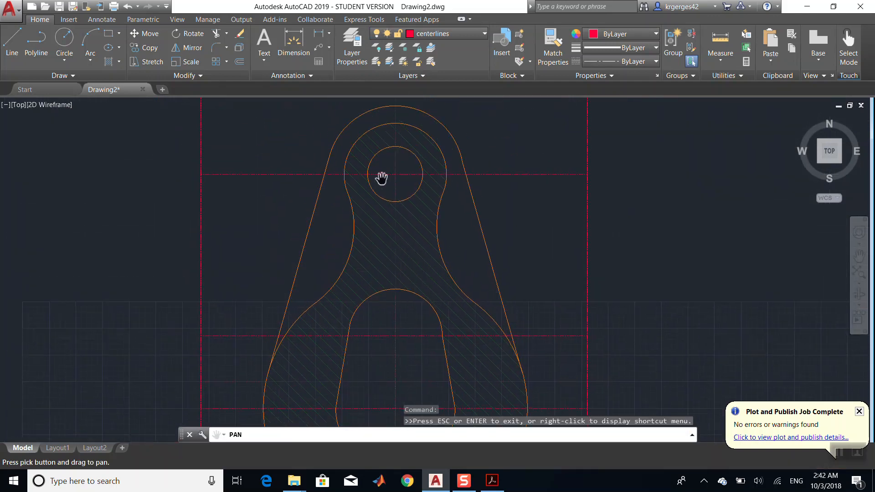
{"action": "left_click_drag", "start_coordinate": [447, 187], "coordinate": [472, 273]}
{"action": "scroll", "coordinate": [376, 273], "scroll_direction": "up", "scroll_amount": 6}
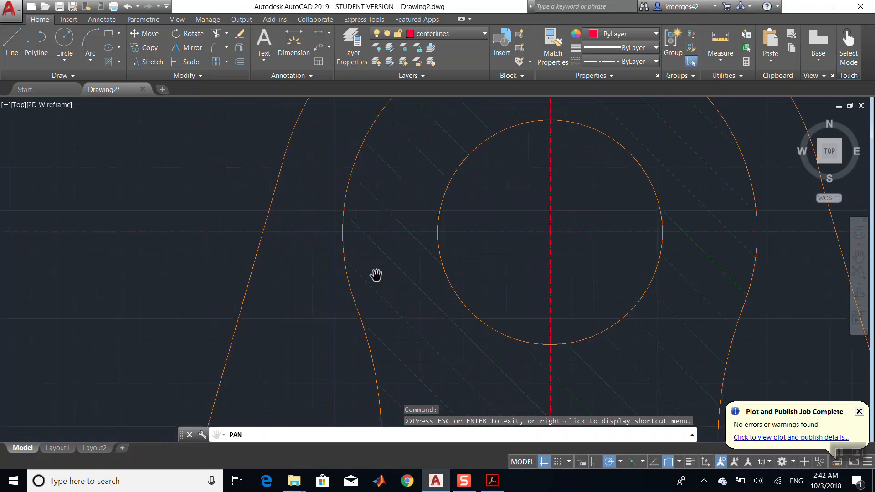
{"action": "scroll", "coordinate": [376, 274], "scroll_direction": "down", "scroll_amount": 10}
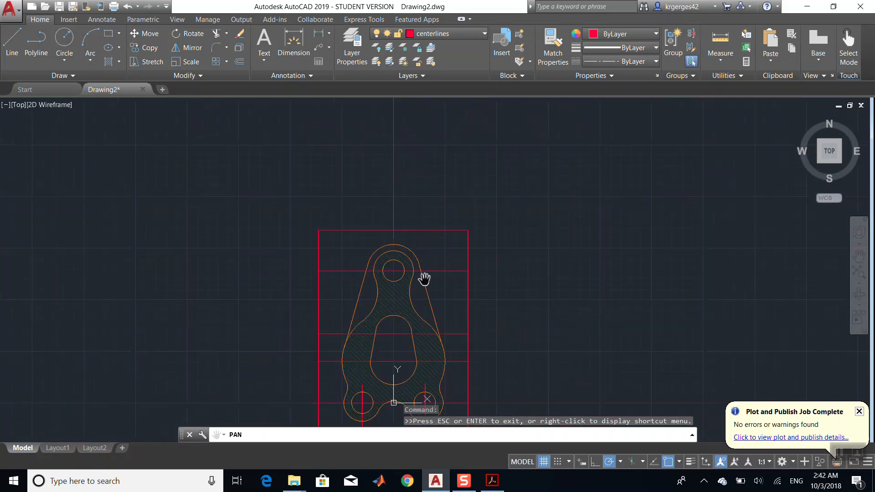
{"action": "key", "text": "Escape"}
{"action": "left_click", "coordinate": [468, 238]}
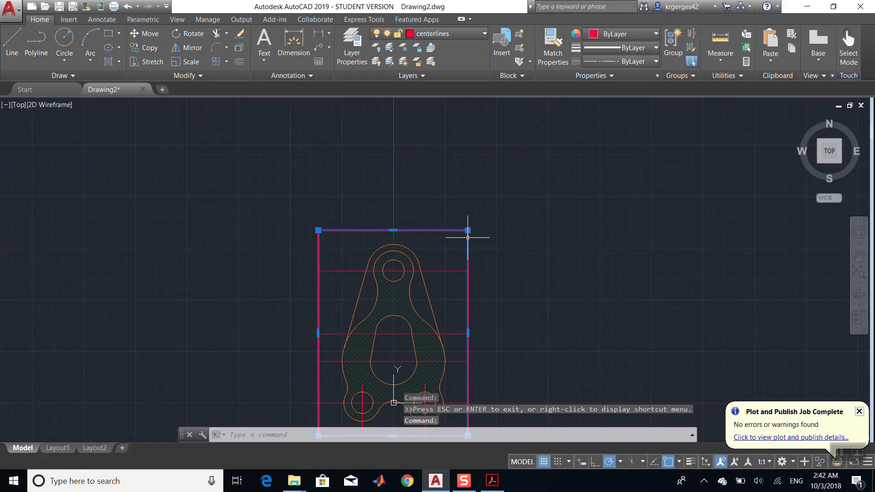
{"action": "key", "text": "Delete"}
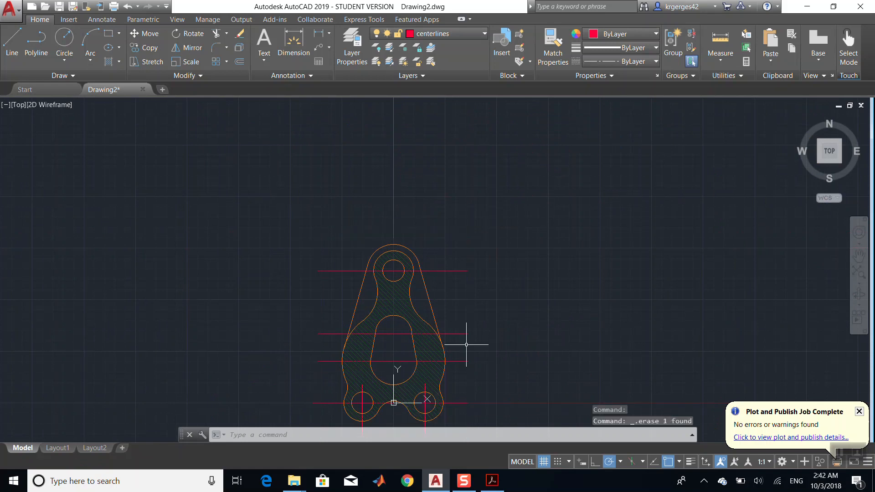
- Check the reference drawing in the PDF once more
{"action": "left_click", "coordinate": [491, 481]}
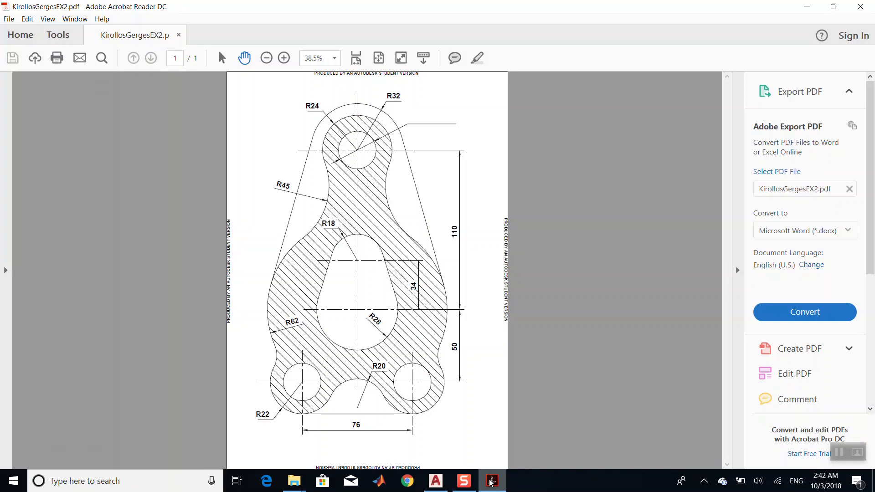
{"action": "left_click", "coordinate": [491, 481]}
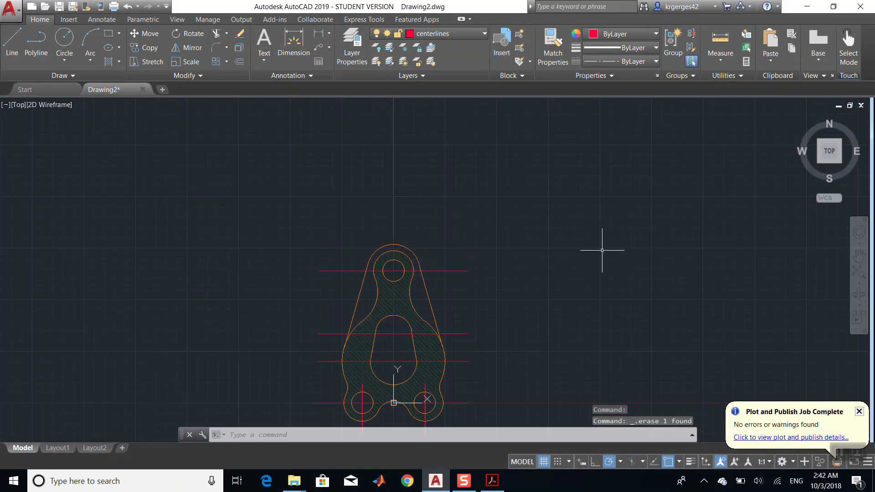
- Dimension the horizontal distance between the centers of the two bottom holes, checking the PDF reference first
{"action": "left_click", "coordinate": [859, 256]}
{"action": "left_click_drag", "start_coordinate": [409, 349], "coordinate": [445, 186]}
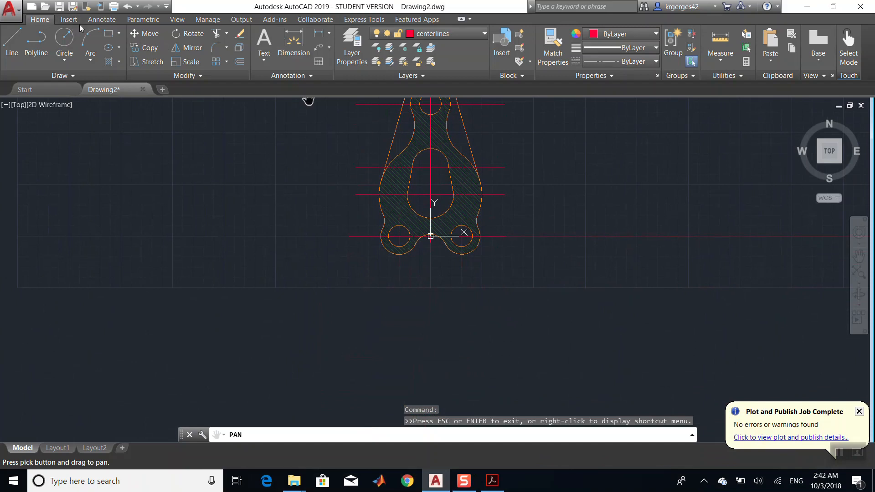
{"action": "left_click", "coordinate": [294, 44]}
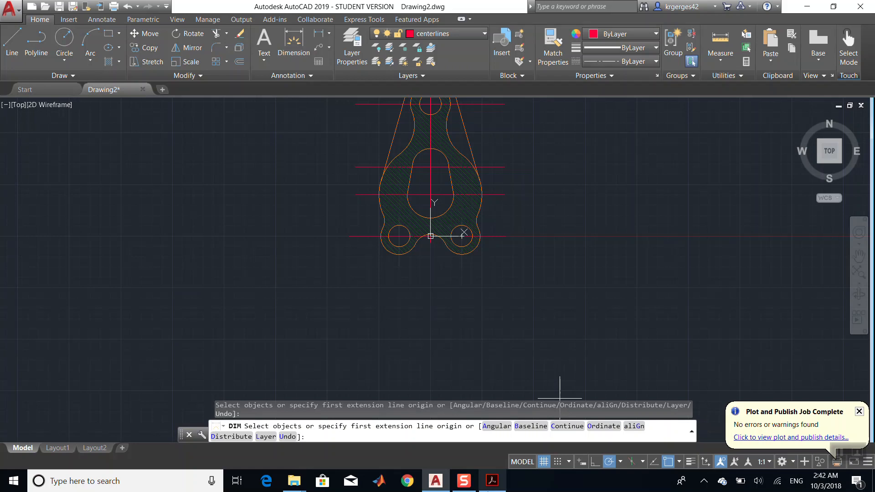
{"action": "mouse_move", "coordinate": [502, 482]}
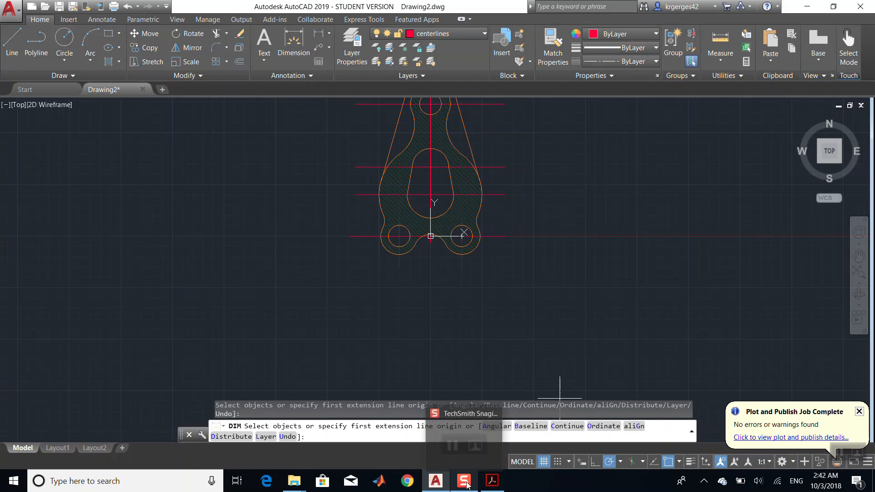
{"action": "left_click", "coordinate": [499, 483]}
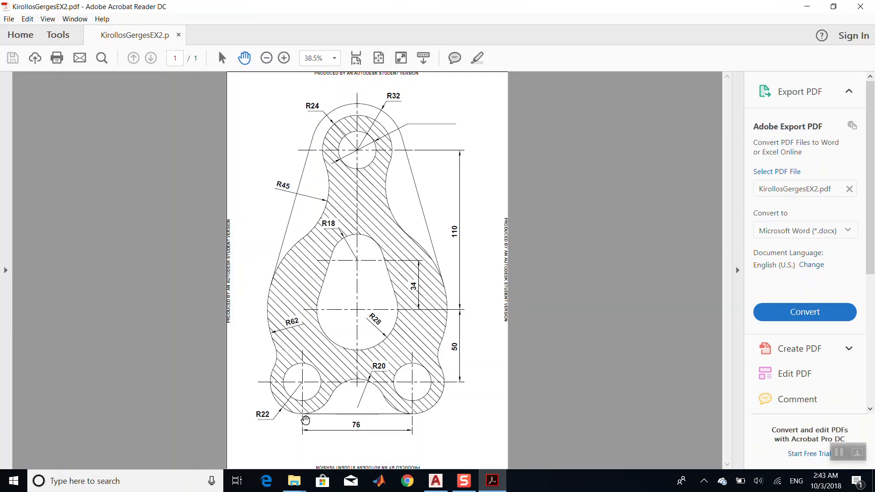
{"action": "key", "text": "alt+Tab"}
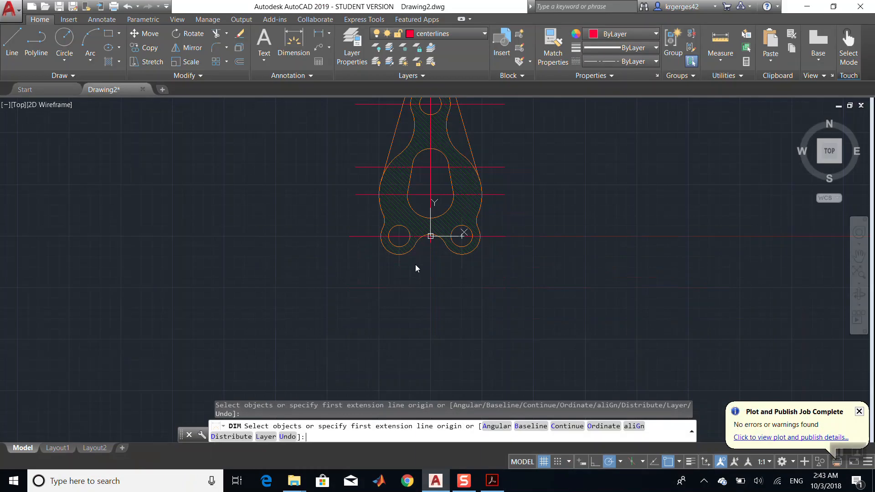
{"action": "scroll", "coordinate": [362, 284], "scroll_direction": "up", "scroll_amount": 11}
{"action": "scroll", "coordinate": [361, 285], "scroll_direction": "down", "scroll_amount": 5}
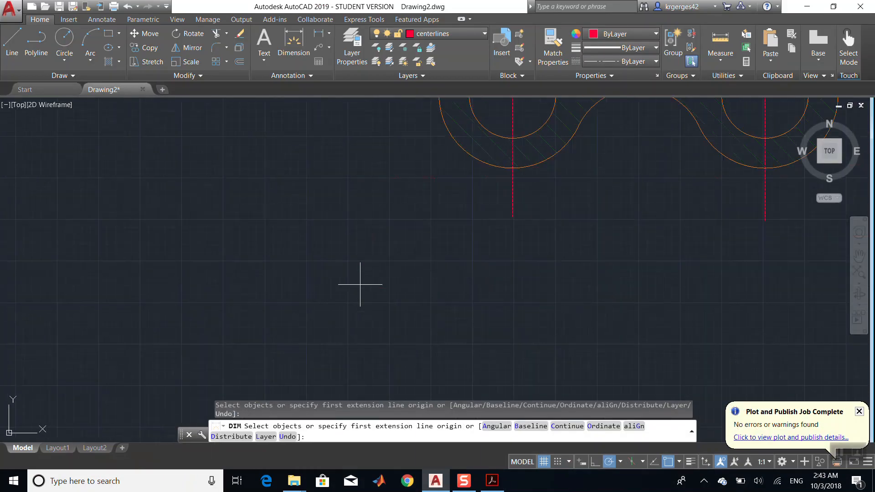
{"action": "scroll", "coordinate": [567, 244], "scroll_direction": "down", "scroll_amount": 4}
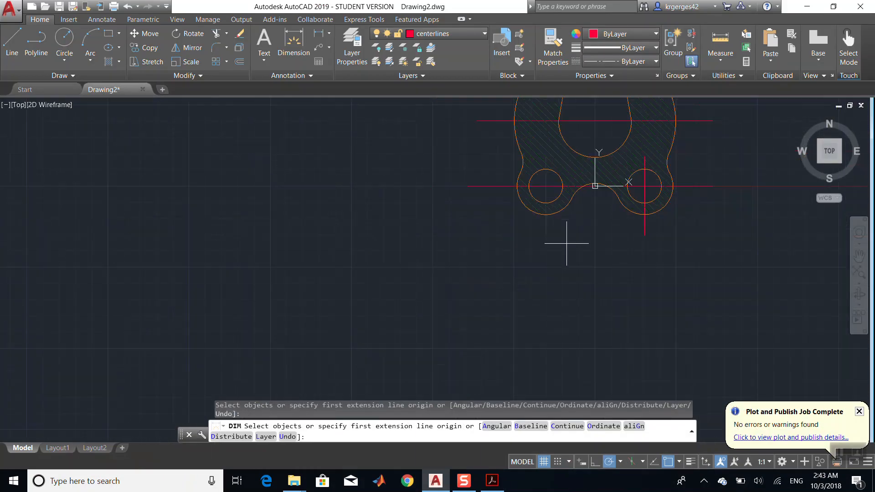
{"action": "left_click", "coordinate": [546, 186]}
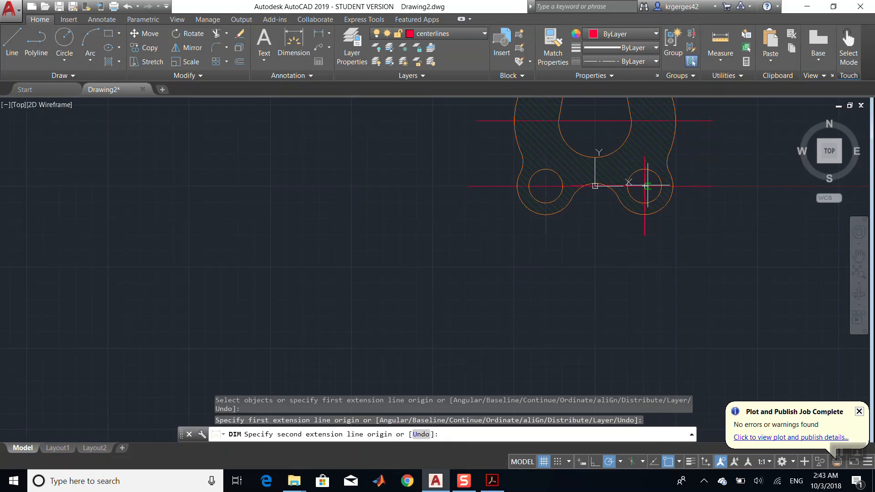
{"action": "left_click", "coordinate": [645, 187]}
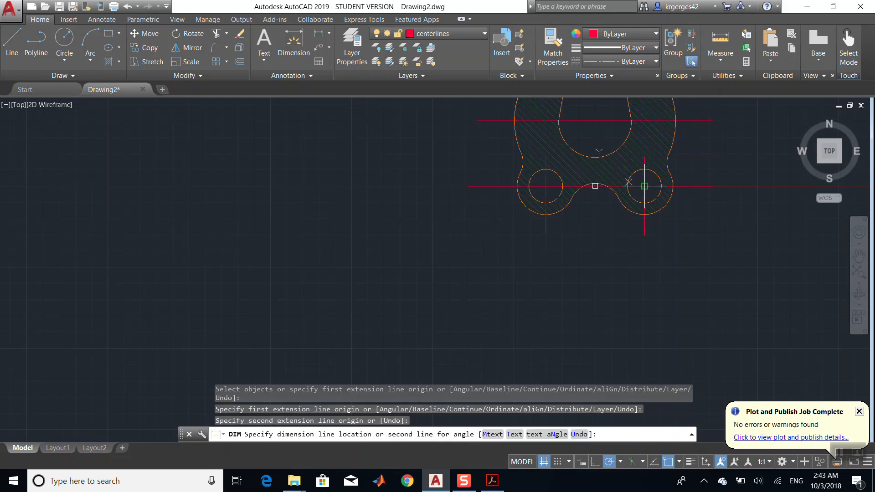
{"action": "left_click", "coordinate": [648, 245]}
- End the dimension command, select the new dimension and move it onto the dimension layer
{"action": "scroll", "coordinate": [648, 244], "scroll_direction": "up", "scroll_amount": 5}
{"action": "scroll", "coordinate": [648, 245], "scroll_direction": "down", "scroll_amount": 5}
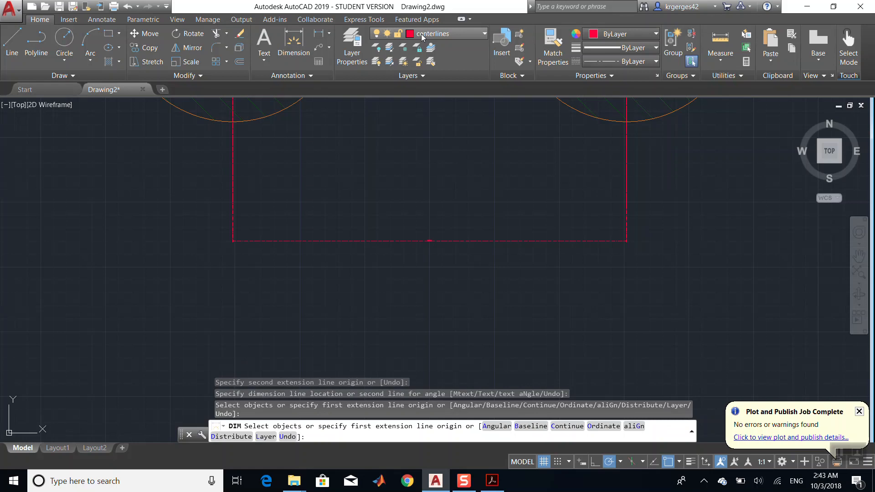
{"action": "key", "text": "Return"}
{"action": "mouse_move", "coordinate": [675, 175]}
{"action": "left_mouse_down"}
{"action": "mouse_move", "coordinate": [97, 323]}
{"action": "mouse_move", "coordinate": [128, 251]}
{"action": "left_mouse_up"}
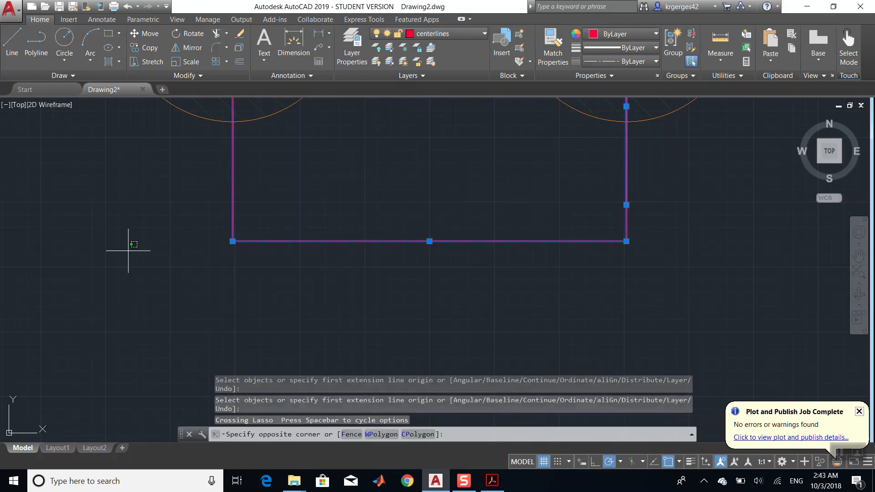
{"action": "left_click", "coordinate": [257, 197]}
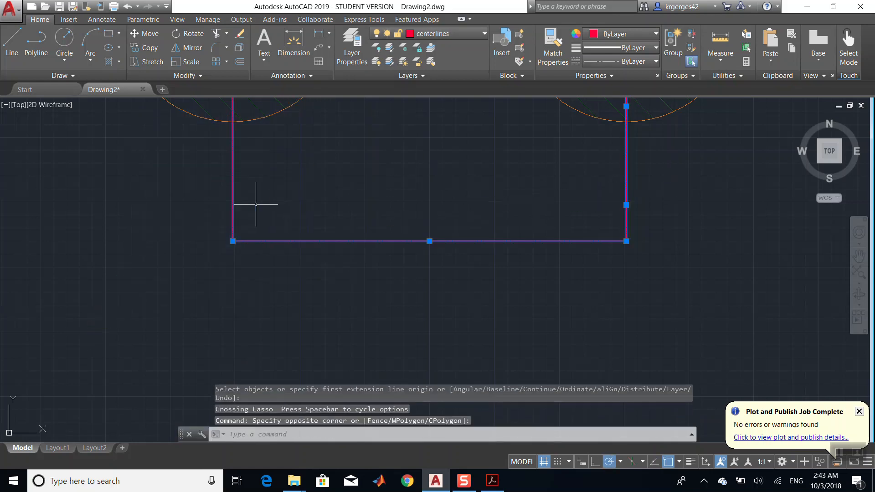
{"action": "left_click", "coordinate": [432, 34]}
{"action": "left_click", "coordinate": [444, 101]}
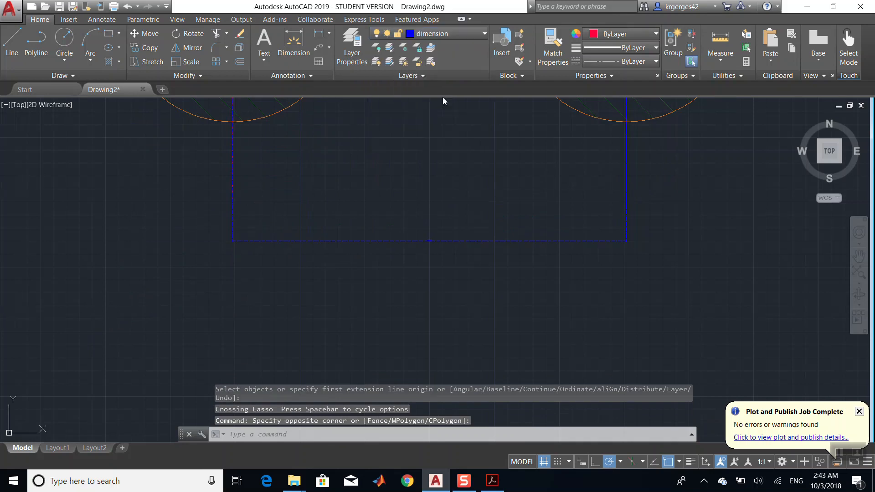
- Open the Standard dimension style for modification and set its text alignment to ISO standard
{"action": "scroll", "coordinate": [445, 214], "scroll_direction": "up", "scroll_amount": 8}
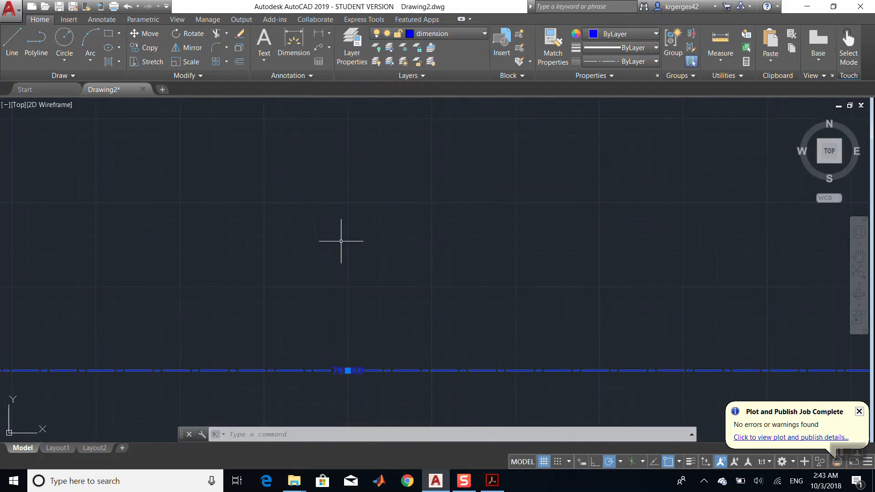
{"action": "left_click", "coordinate": [300, 76]}
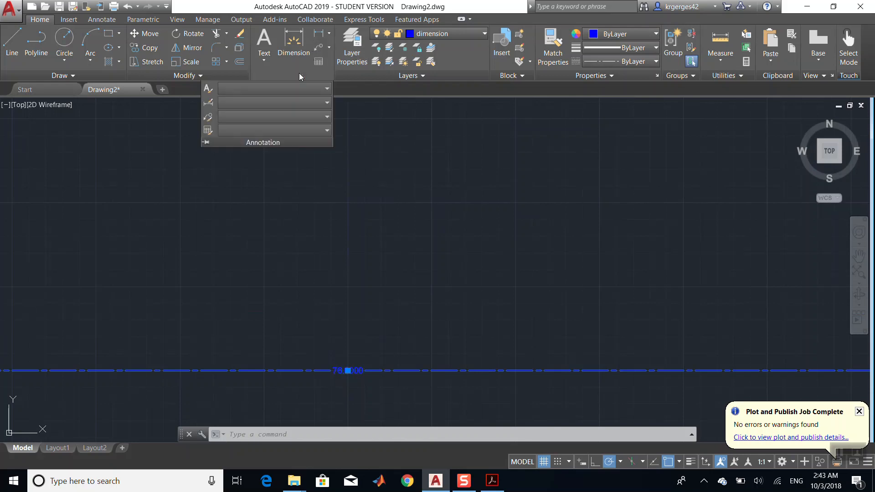
{"action": "left_click", "coordinate": [209, 103]}
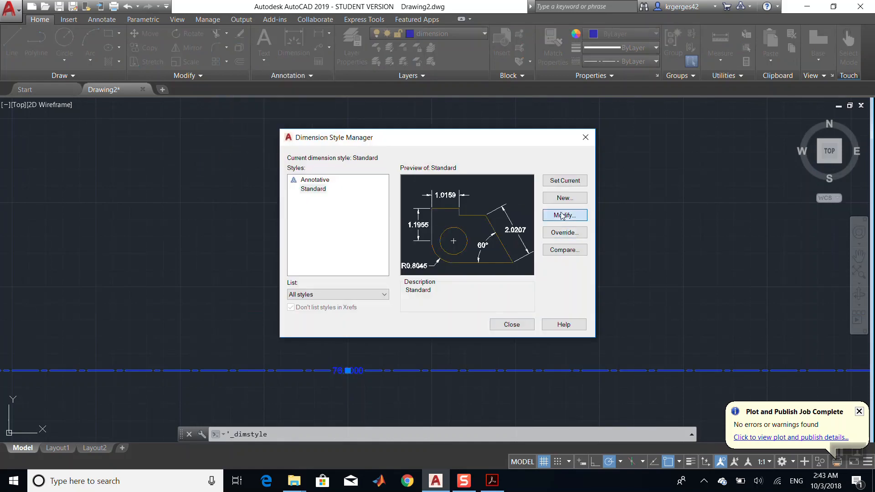
{"action": "left_click", "coordinate": [565, 215]}
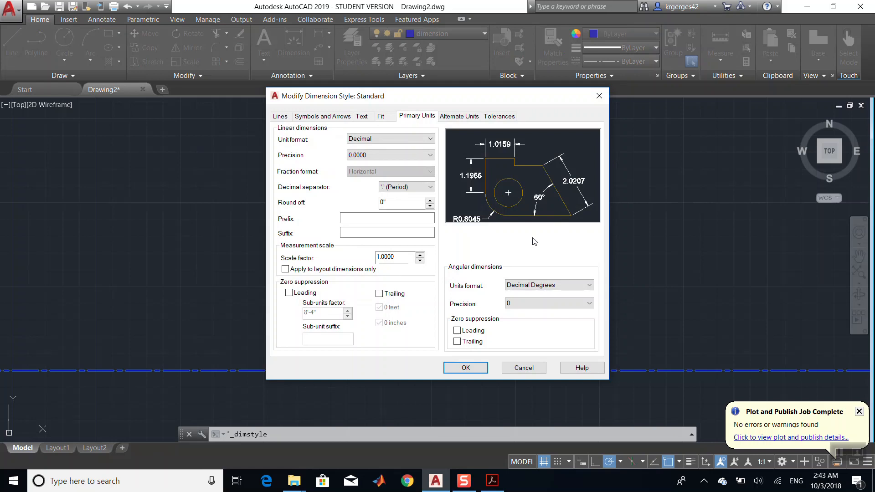
{"action": "left_click", "coordinate": [324, 117]}
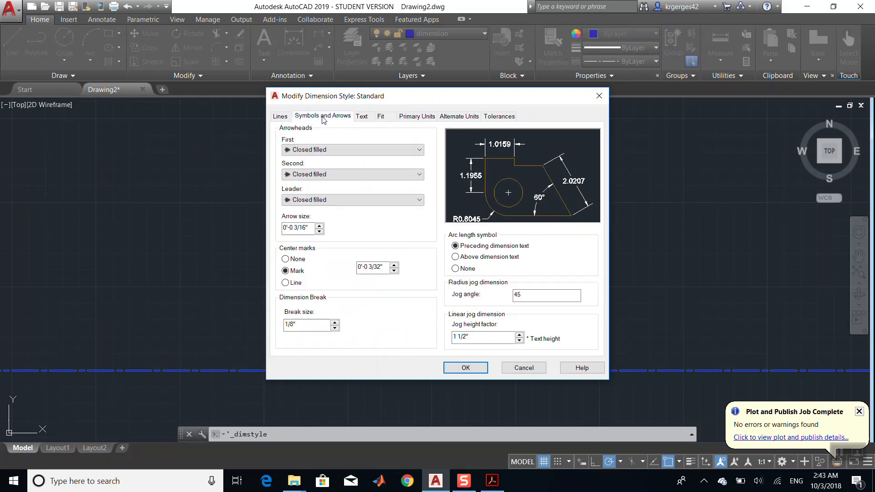
{"action": "left_click", "coordinate": [283, 116]}
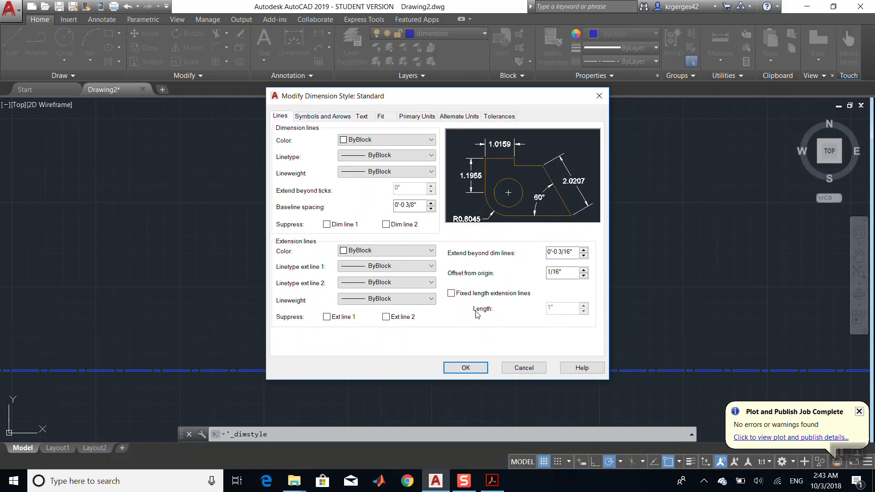
{"action": "left_click", "coordinate": [341, 118]}
{"action": "left_click", "coordinate": [357, 116]}
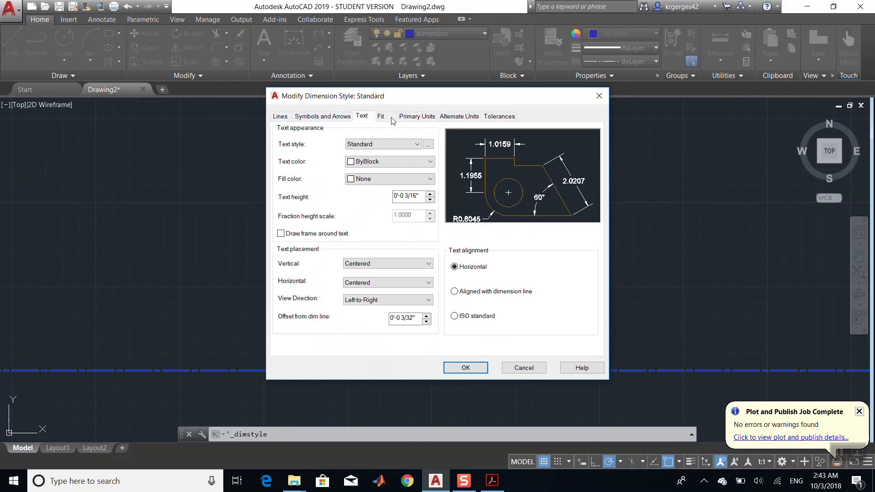
{"action": "left_click", "coordinate": [469, 322]}
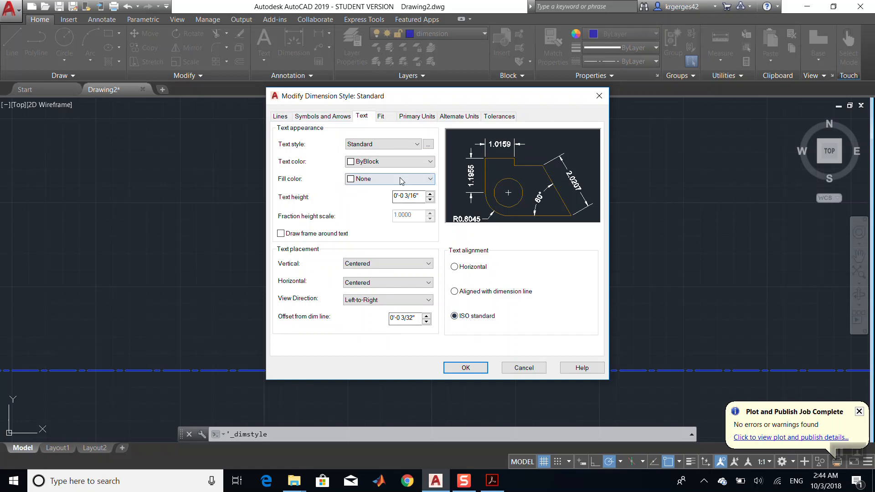
- Set the Standard style's linear dimension precision to 0 and save the style changes
{"action": "left_click", "coordinate": [321, 116]}
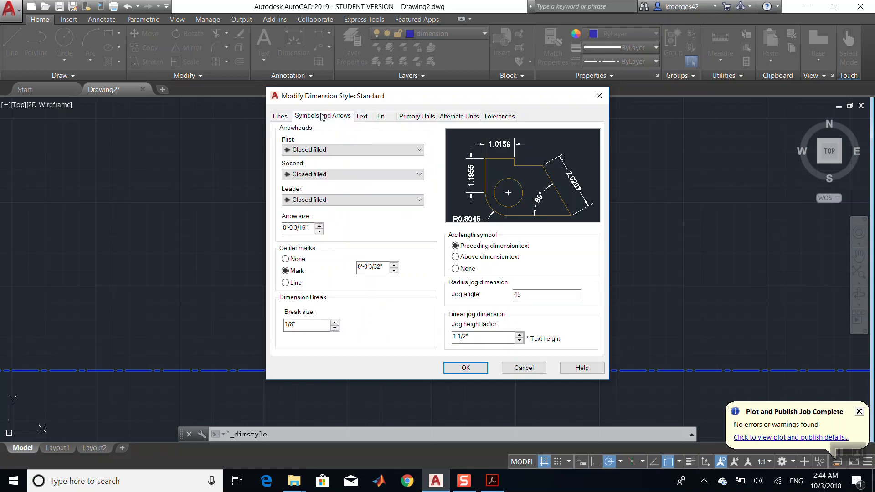
{"action": "left_click", "coordinate": [417, 116]}
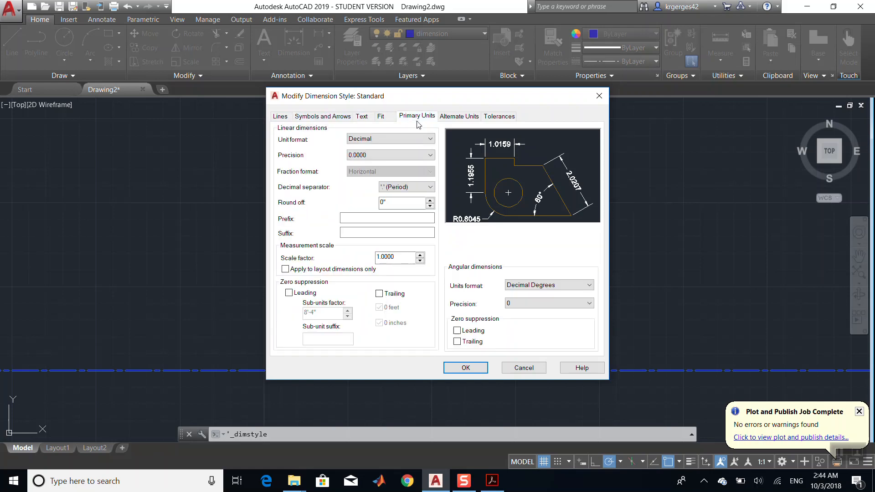
{"action": "left_click", "coordinate": [427, 156]}
{"action": "left_click", "coordinate": [404, 165]}
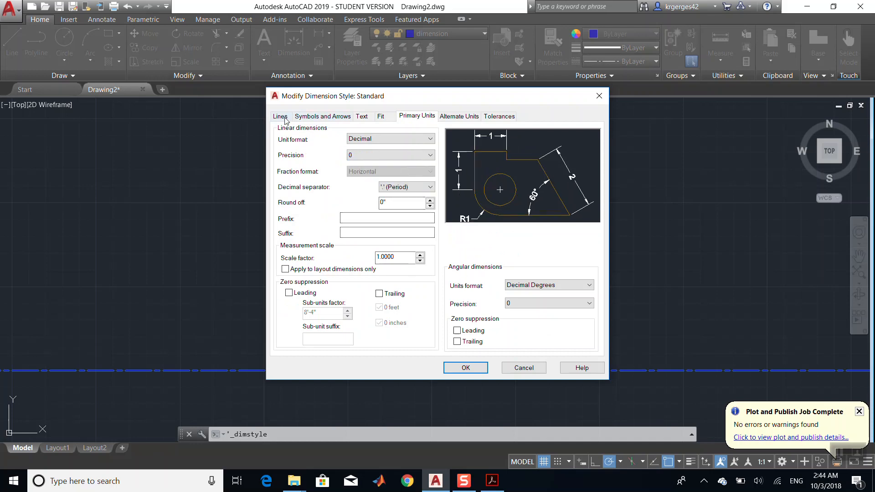
{"action": "left_click", "coordinate": [449, 118]}
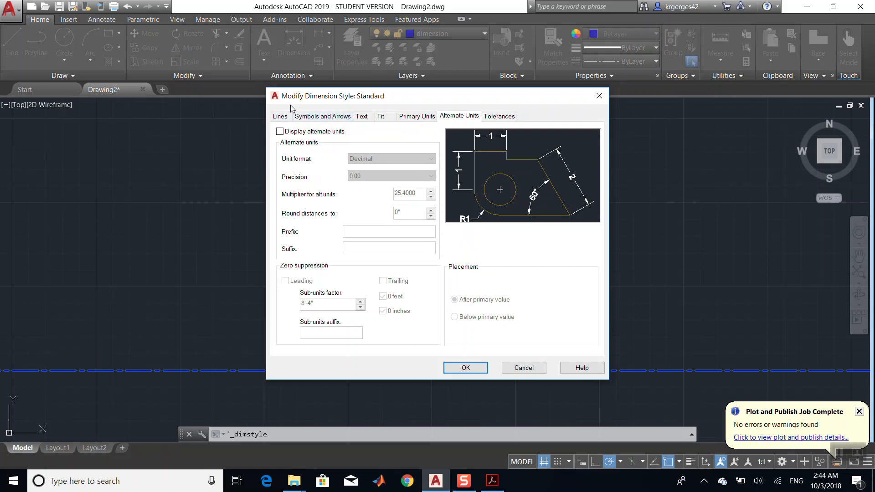
{"action": "left_click", "coordinate": [281, 116]}
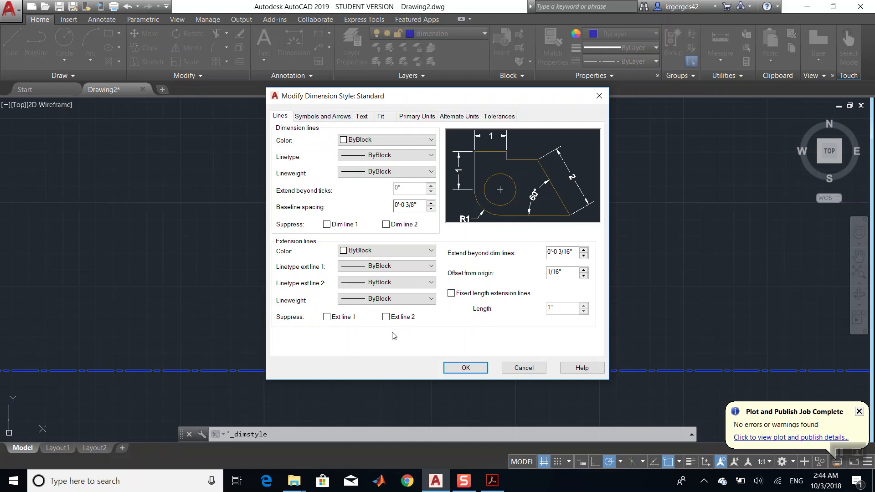
{"action": "left_click", "coordinate": [461, 369]}
- Modify the Annotative dimension style to turn off annotative scaling and use an overall scale of 40
{"action": "left_click", "coordinate": [319, 181]}
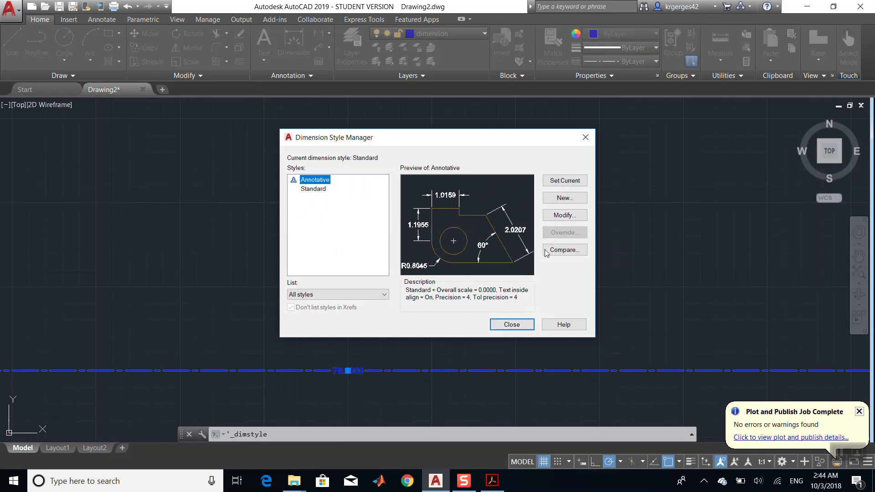
{"action": "left_click", "coordinate": [556, 218]}
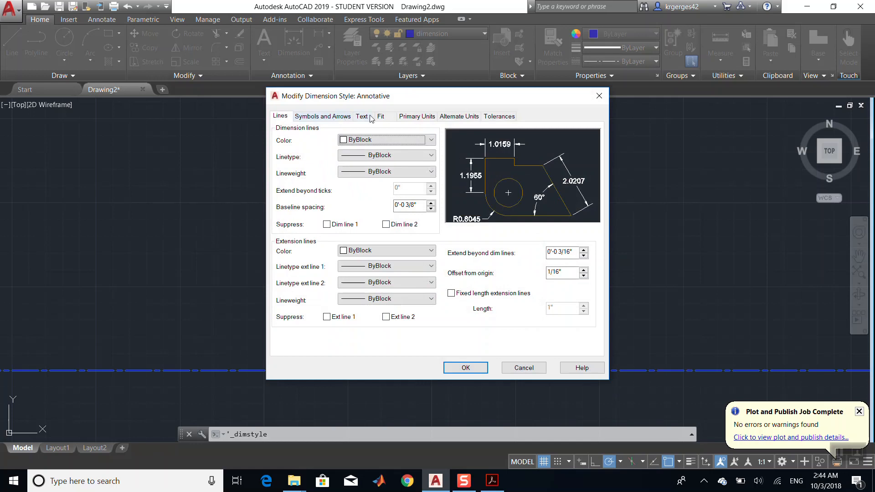
{"action": "left_click", "coordinate": [370, 117]}
{"action": "left_click", "coordinate": [380, 117]}
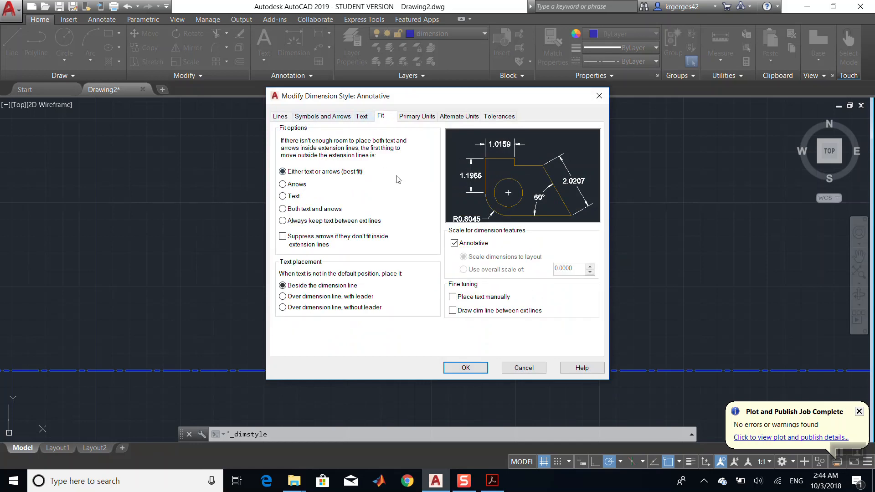
{"action": "left_click", "coordinate": [455, 244]}
{"action": "left_click", "coordinate": [479, 271]}
{"action": "left_click_drag", "start_coordinate": [575, 269], "coordinate": [491, 274]}
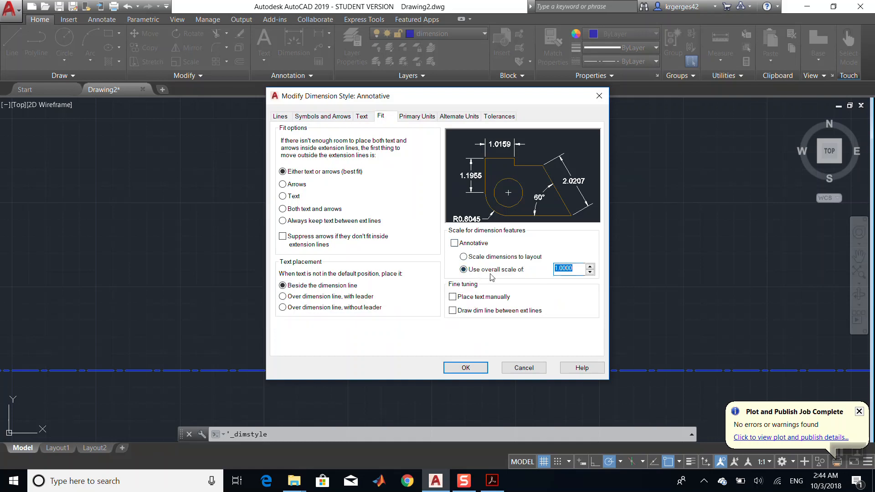
{"action": "type", "text": "1"}
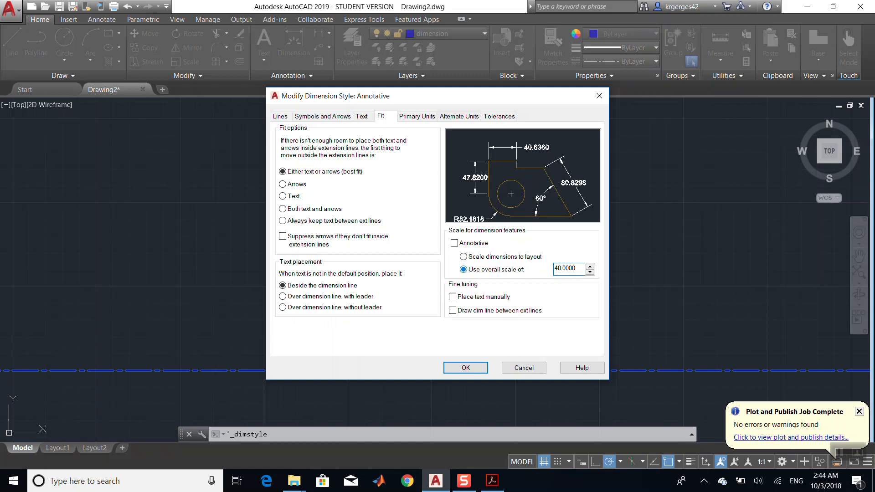
{"action": "left_click_drag", "start_coordinate": [580, 269], "coordinate": [506, 278]}
{"action": "left_click", "coordinate": [463, 367]}
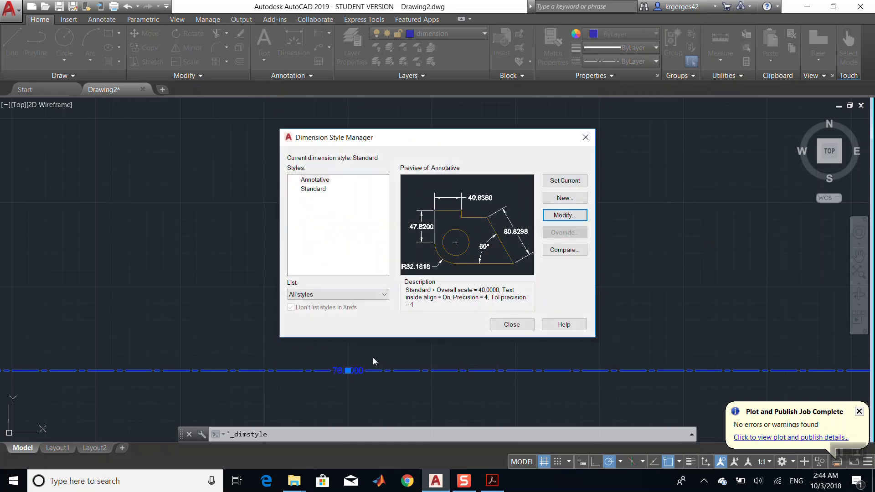
{"action": "left_click", "coordinate": [510, 324]}
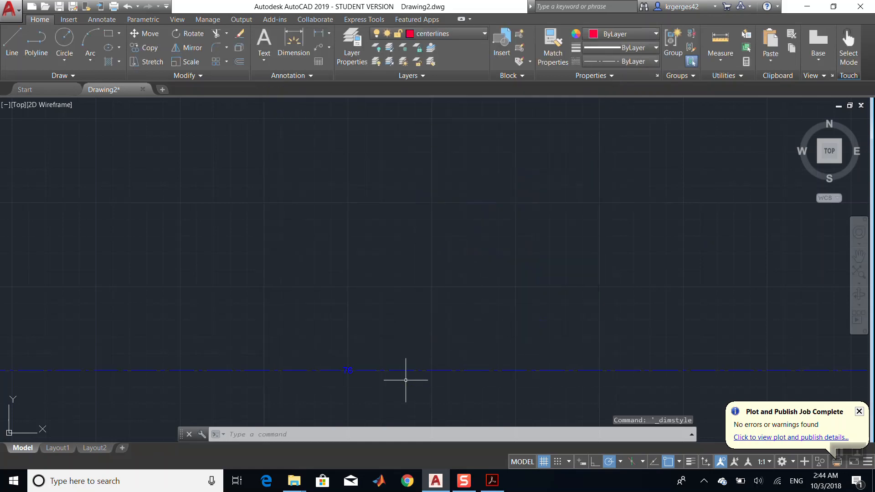
- Set the Standard dimension style's overall scale to 40 and save the style
{"action": "scroll", "coordinate": [395, 391], "scroll_direction": "down", "scroll_amount": 8}
{"action": "scroll", "coordinate": [396, 391], "scroll_direction": "up", "scroll_amount": 4}
{"action": "left_click", "coordinate": [372, 384]}
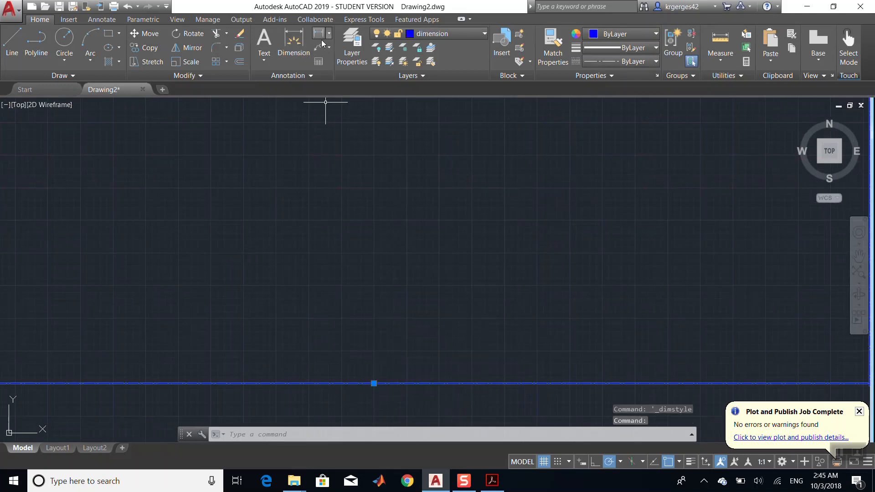
{"action": "left_click", "coordinate": [291, 76]}
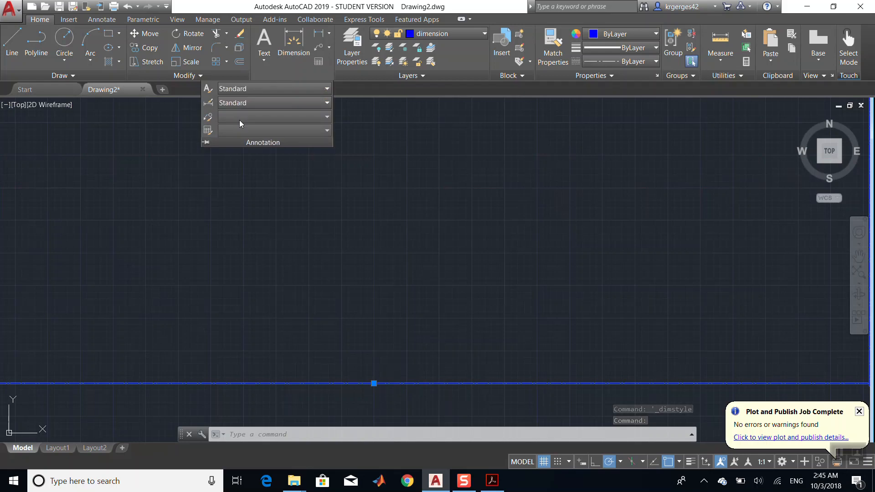
{"action": "left_click", "coordinate": [209, 102]}
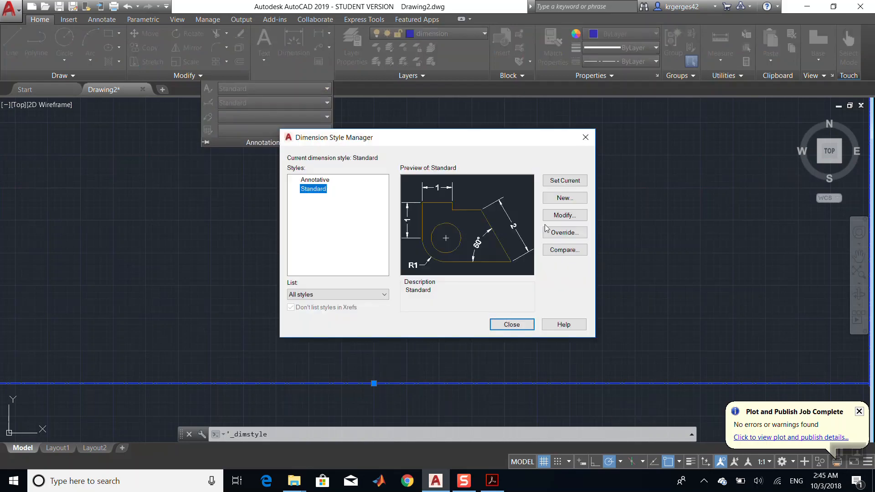
{"action": "left_click", "coordinate": [575, 221]}
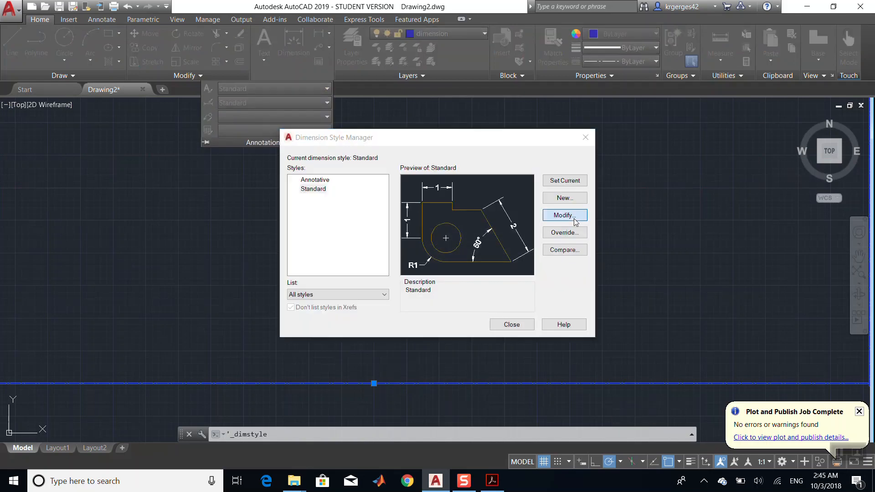
{"action": "left_click_drag", "start_coordinate": [575, 268], "coordinate": [542, 269]}
{"action": "type", "text": "40.0000"}
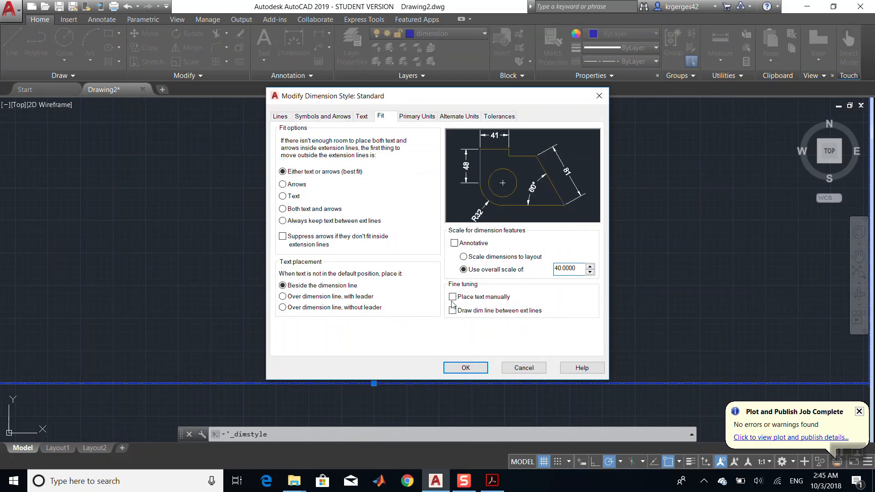
{"action": "left_click", "coordinate": [483, 365]}
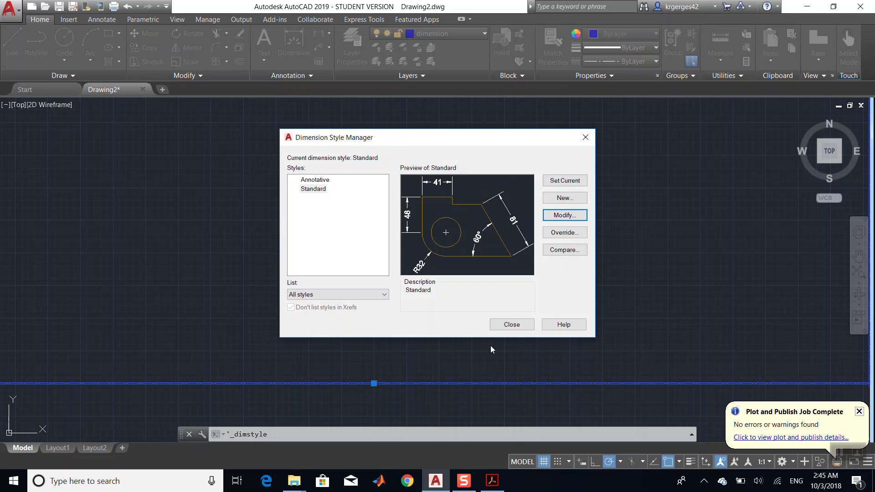
{"action": "left_click", "coordinate": [512, 324]}
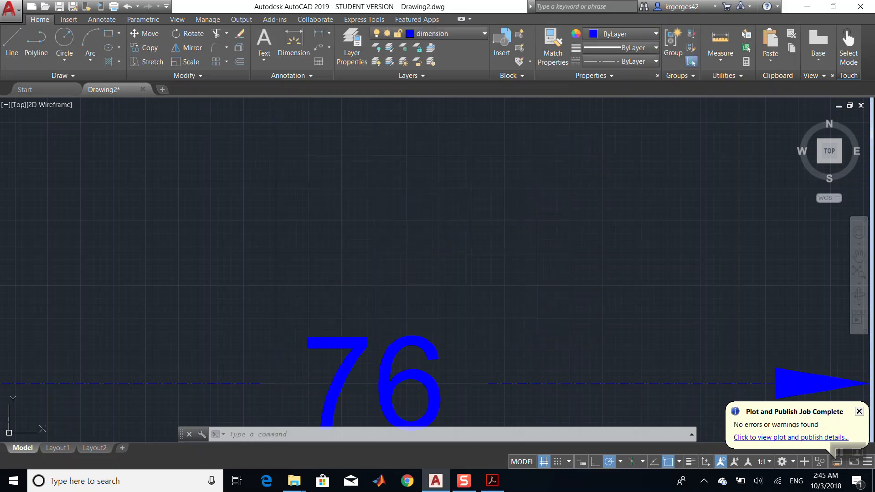
- Change the Standard dimension style's overall scale to 30 and save the style changes
{"action": "scroll", "coordinate": [506, 346], "scroll_direction": "down", "scroll_amount": 5}
{"action": "scroll", "coordinate": [512, 342], "scroll_direction": "up", "scroll_amount": 3}
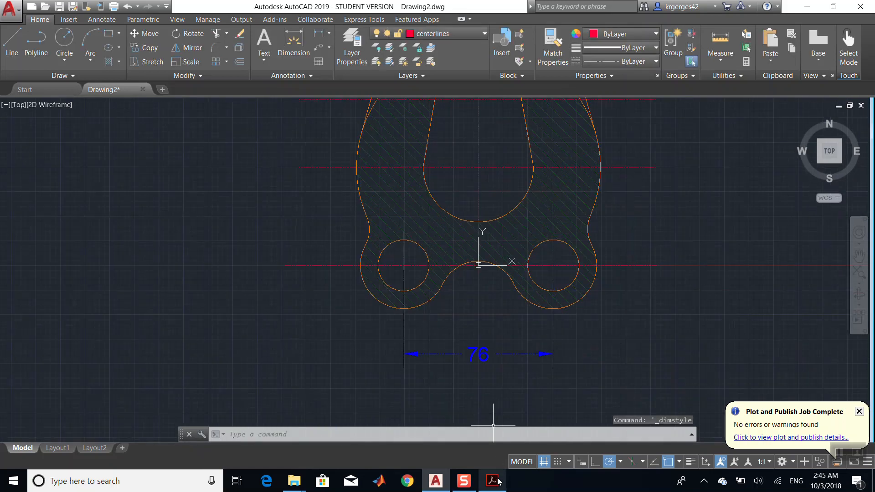
{"action": "left_click", "coordinate": [330, 36]}
{"action": "left_click", "coordinate": [330, 36]}
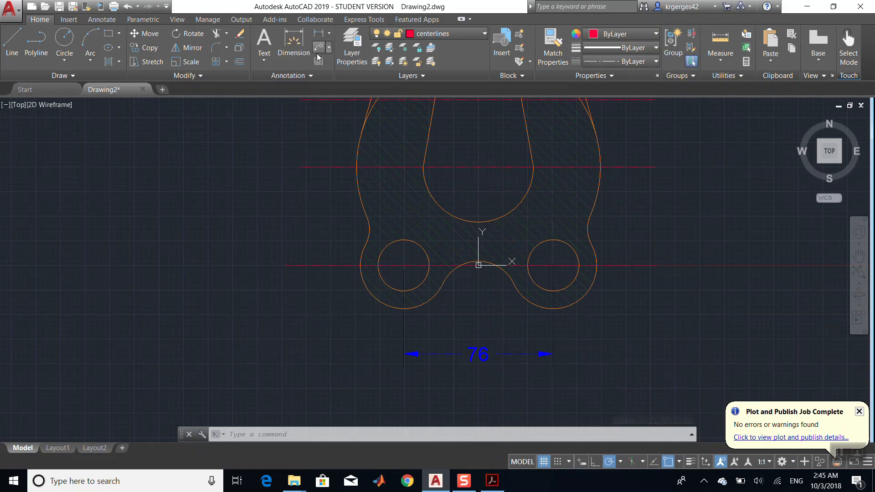
{"action": "left_click", "coordinate": [317, 75]}
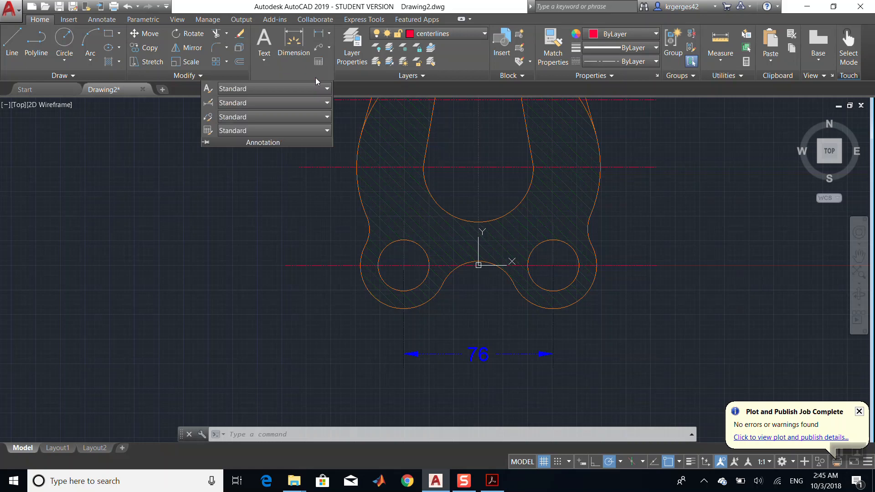
{"action": "left_click", "coordinate": [208, 102]}
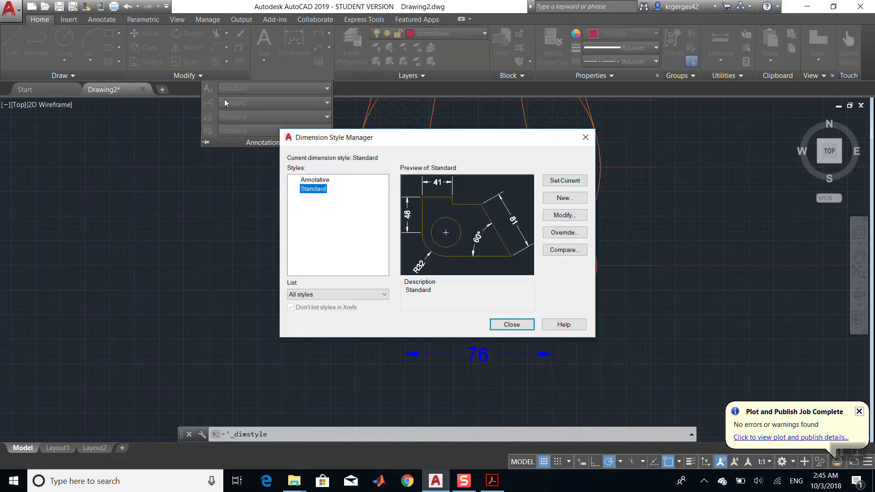
{"action": "left_click", "coordinate": [571, 216]}
{"action": "left_click_drag", "start_coordinate": [578, 269], "coordinate": [512, 263]}
{"action": "type", "text": "30"}
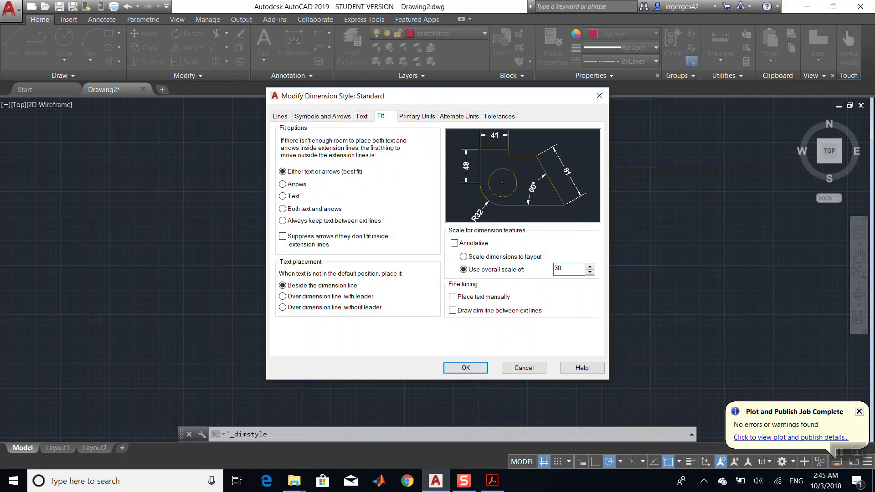
{"action": "key", "text": "Return"}
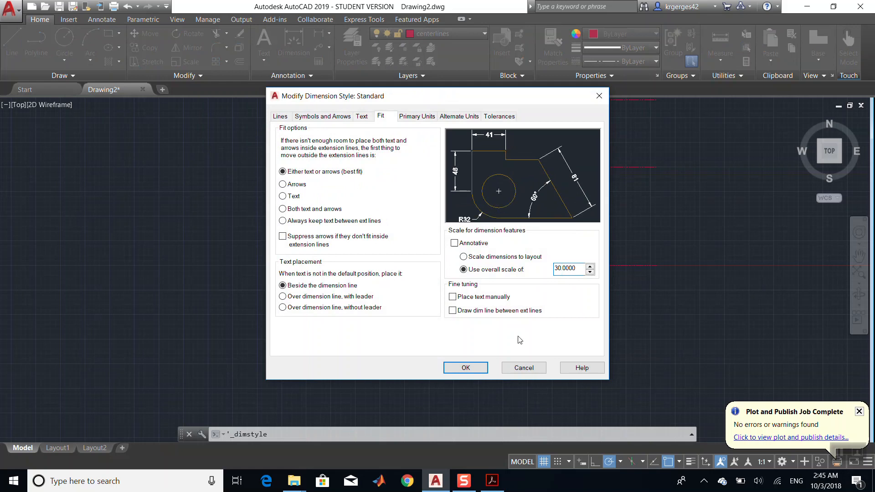
{"action": "left_click", "coordinate": [470, 367]}
{"action": "left_click", "coordinate": [512, 325]}
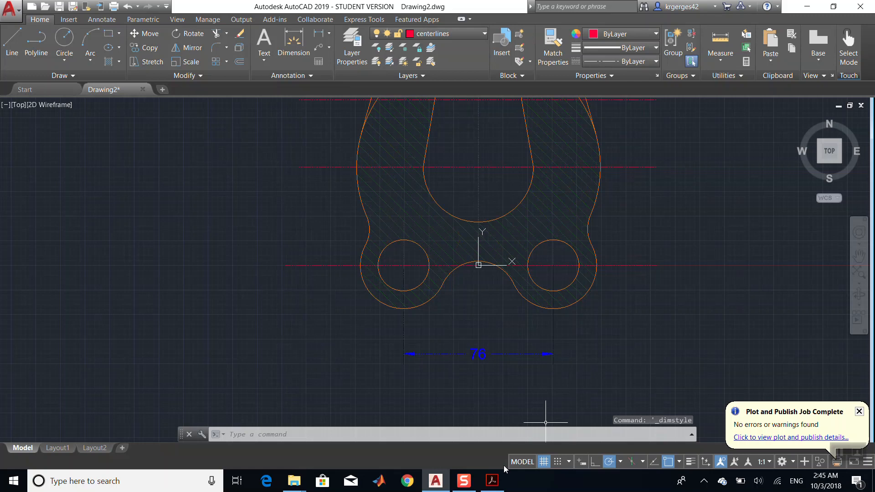
- Dimension the 50 mm vertical distance from the lower right hole center to the slot center, then move it onto the dimension layer
{"action": "left_click", "coordinate": [490, 487]}
{"action": "left_click", "coordinate": [491, 489]}
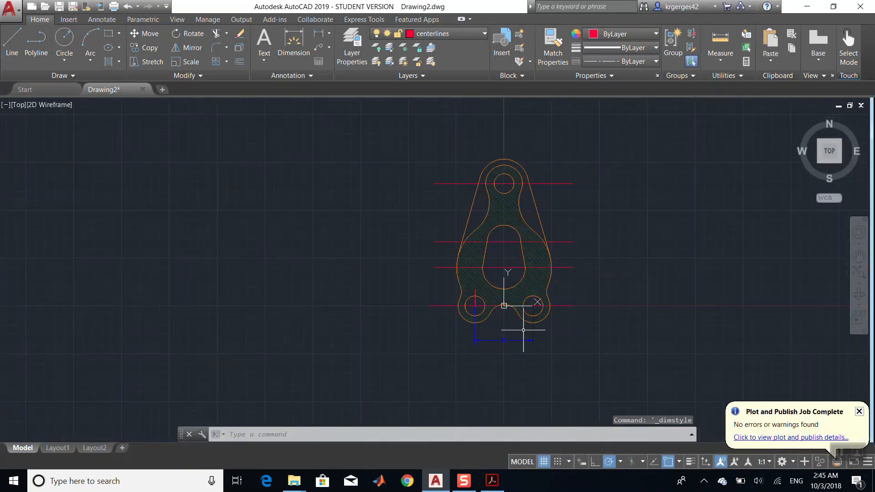
{"action": "scroll", "coordinate": [612, 310], "scroll_direction": "up", "scroll_amount": 2}
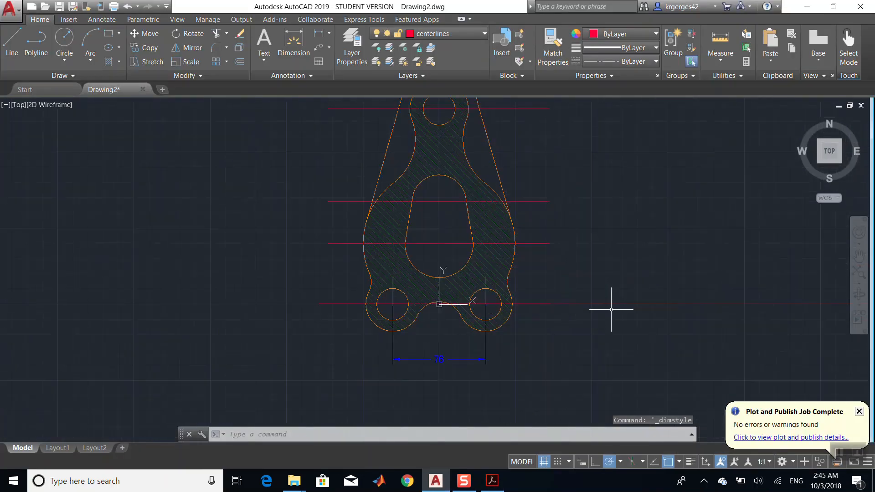
{"action": "left_click", "coordinate": [491, 483]}
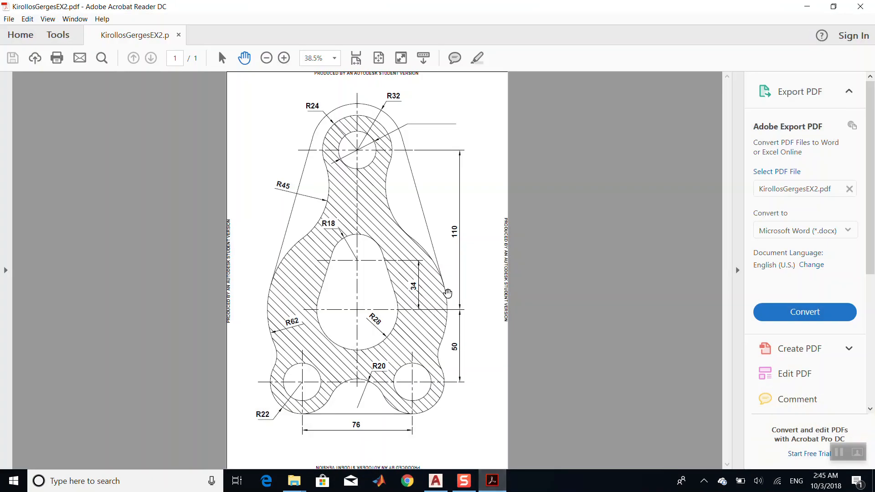
{"action": "left_click", "coordinate": [501, 486]}
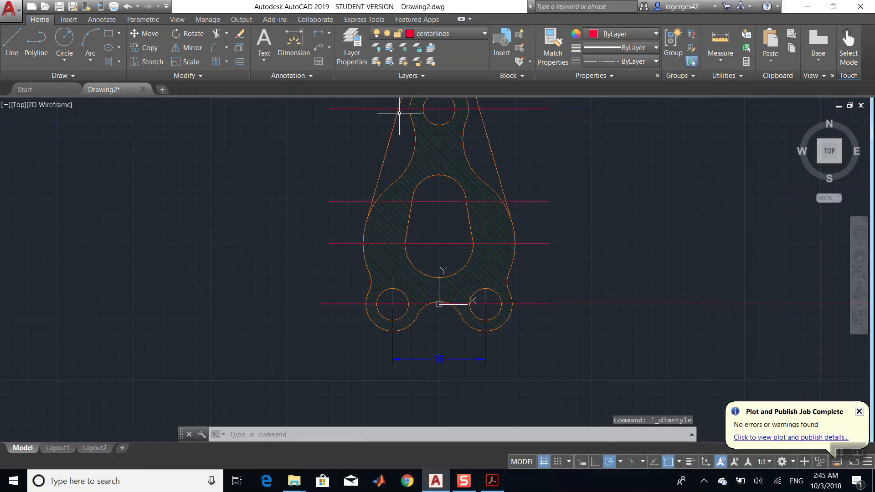
{"action": "left_click", "coordinate": [297, 40]}
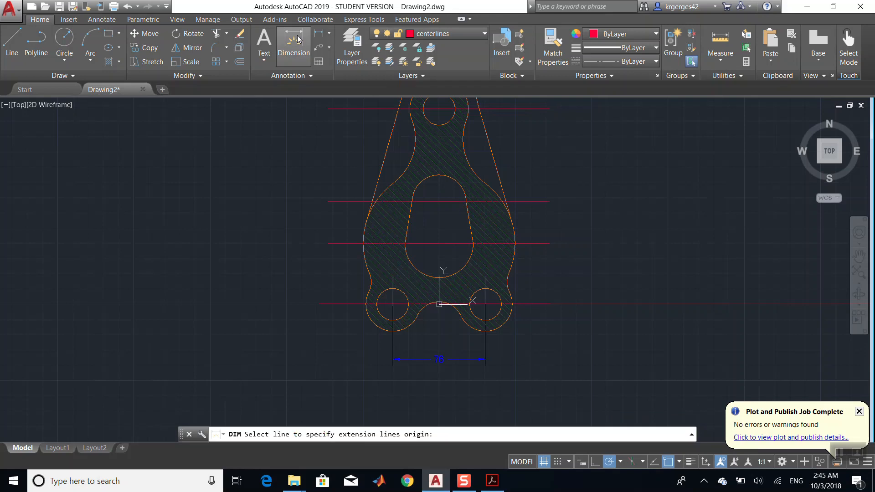
{"action": "left_click", "coordinate": [485, 304]}
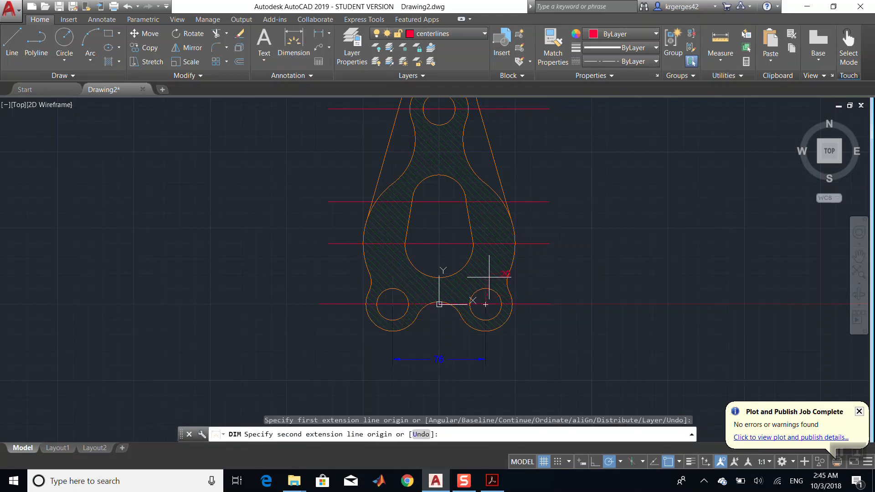
{"action": "left_click", "coordinate": [486, 244]}
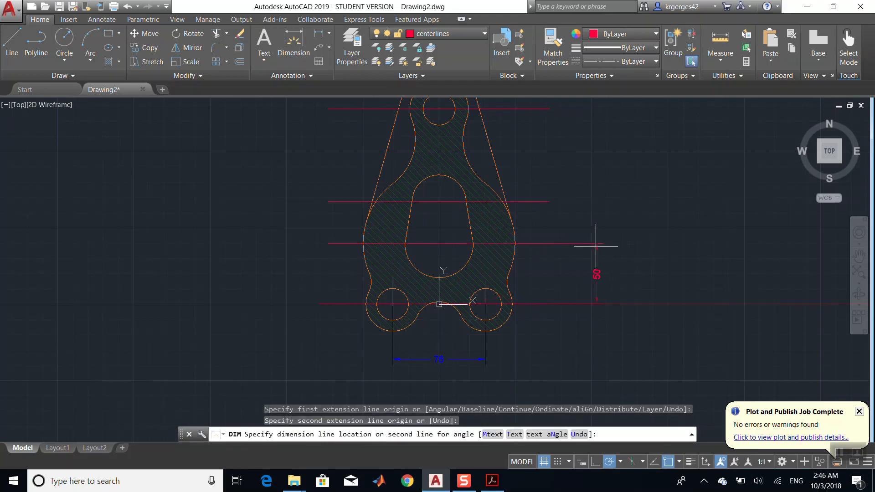
{"action": "left_click", "coordinate": [577, 250]}
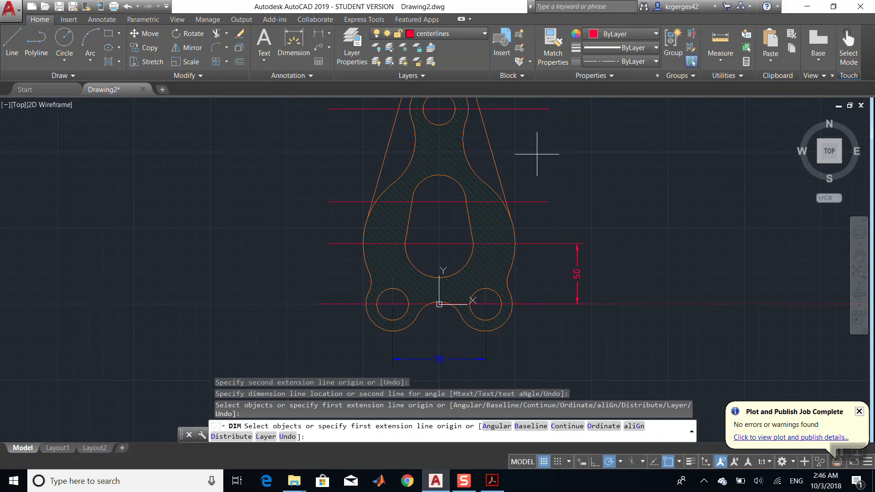
{"action": "key", "text": "Escape"}
{"action": "left_click_drag", "start_coordinate": [606, 221], "coordinate": [557, 354]}
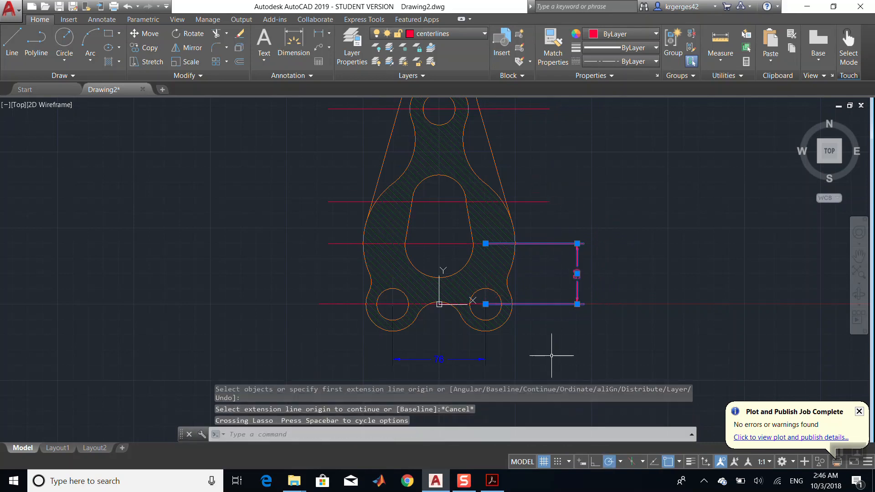
{"action": "left_click", "coordinate": [456, 34]}
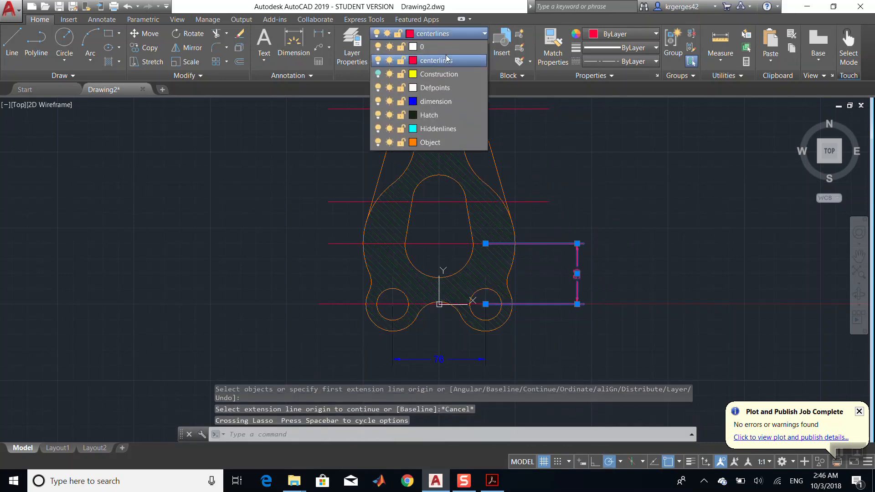
{"action": "left_click", "coordinate": [435, 101]}
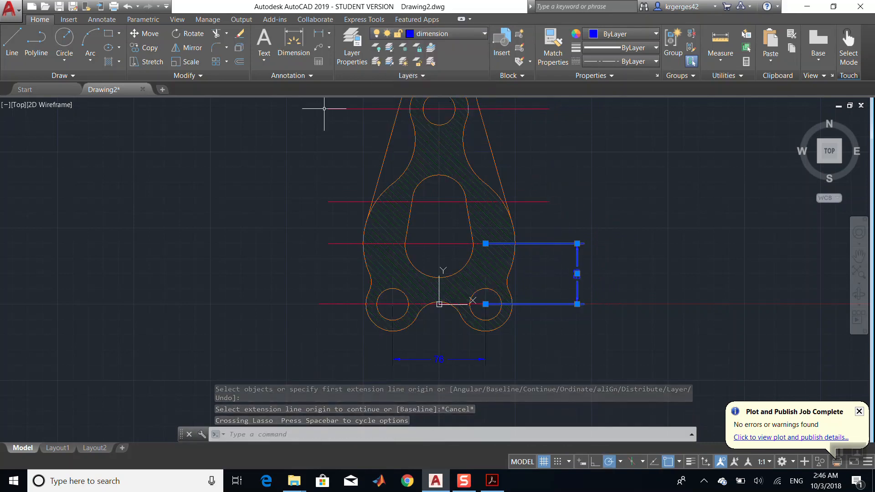
- Dimension the 110 mm vertical distance from the slot center to the top hole center
{"action": "left_click", "coordinate": [287, 44]}
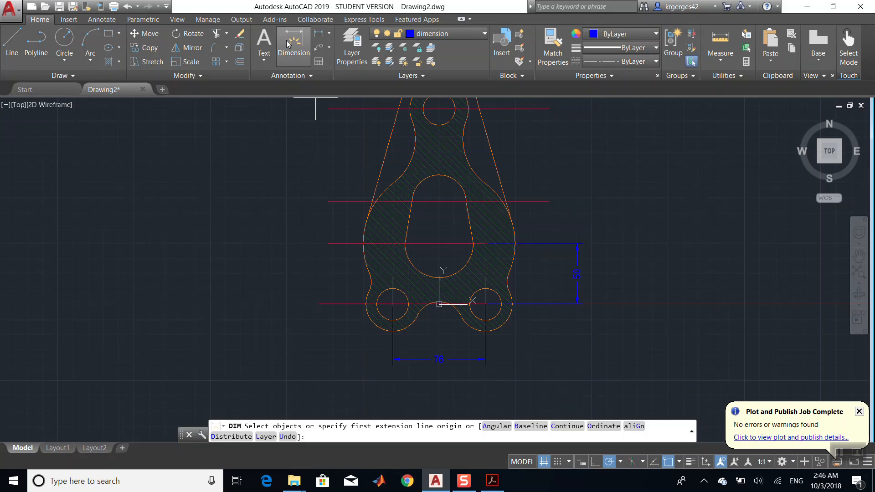
{"action": "left_click", "coordinate": [439, 243]}
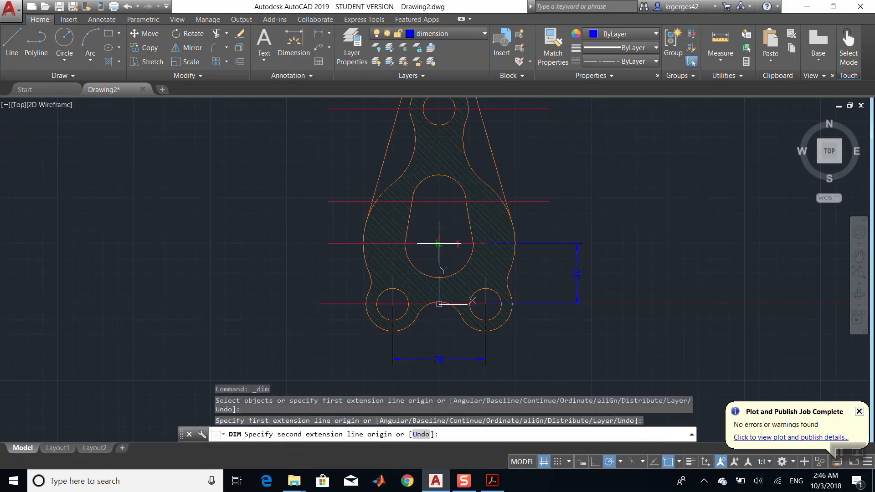
{"action": "left_click", "coordinate": [439, 108]}
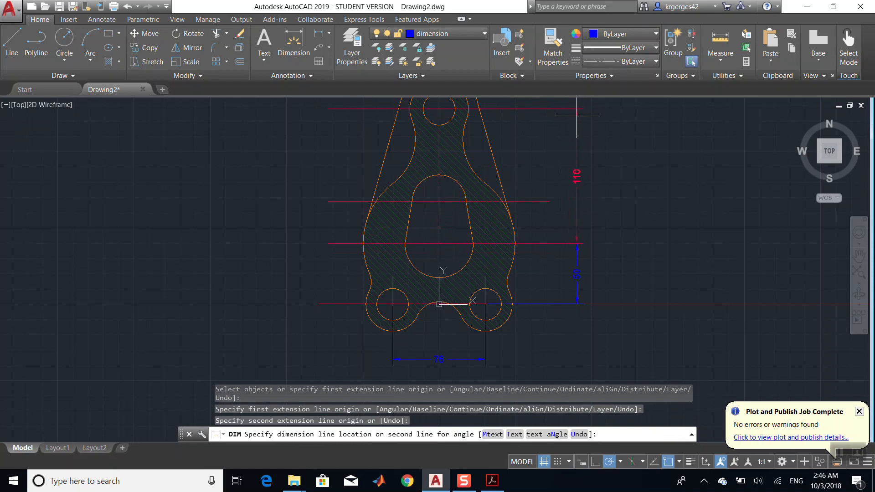
{"action": "left_click", "coordinate": [577, 116]}
{"action": "type", "text": "c"}
{"action": "key", "text": "Return"}
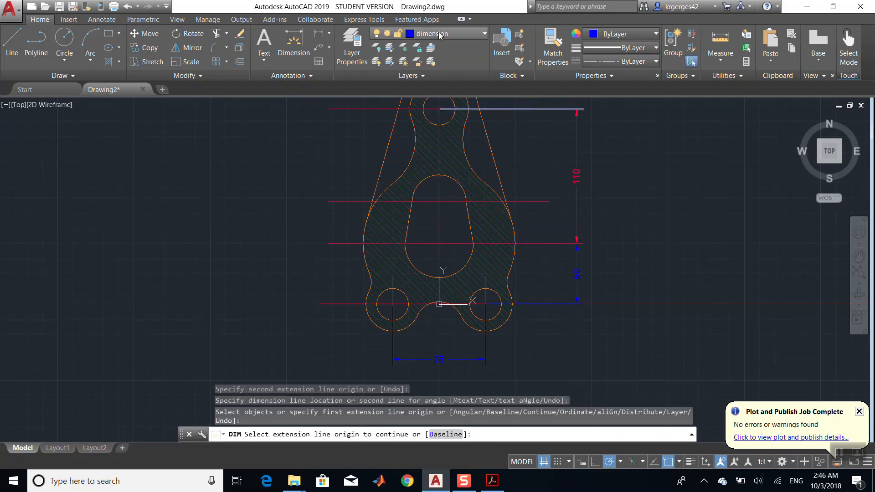
{"action": "left_click", "coordinate": [441, 35]}
{"action": "left_click", "coordinate": [446, 105]}
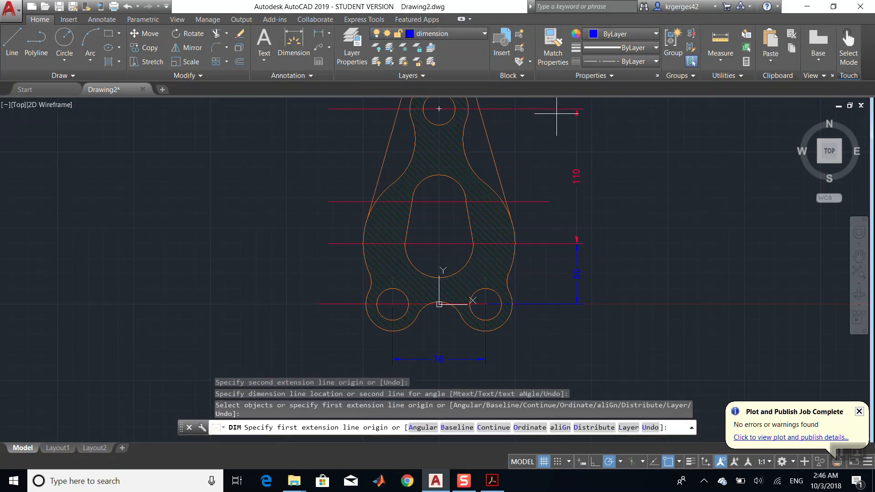
{"action": "left_click", "coordinate": [547, 103]}
{"action": "key", "text": "Escape"}
{"action": "left_click", "coordinate": [562, 102]}
{"action": "key", "text": "Escape"}
{"action": "key", "text": "Escape"}
{"action": "key", "text": "Escape"}
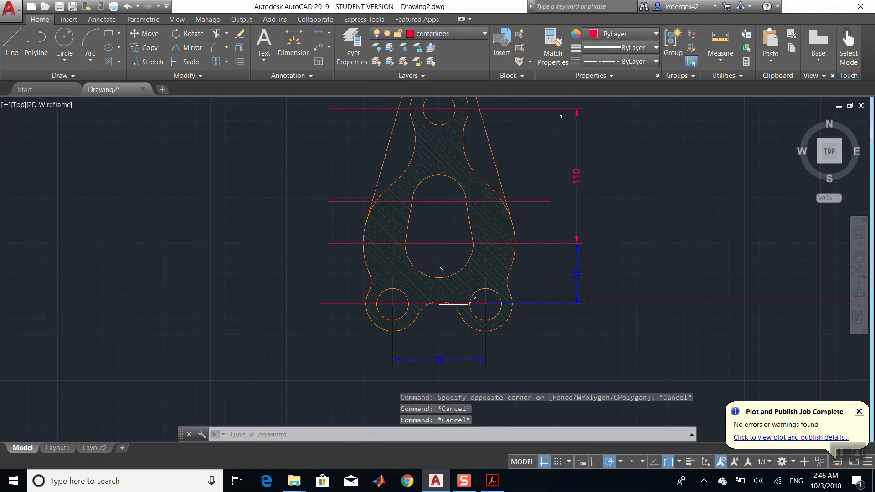
- Make the dimension layer current and move the 110 mm vertical dimension onto the dimension layer
{"action": "left_click", "coordinate": [438, 33]}
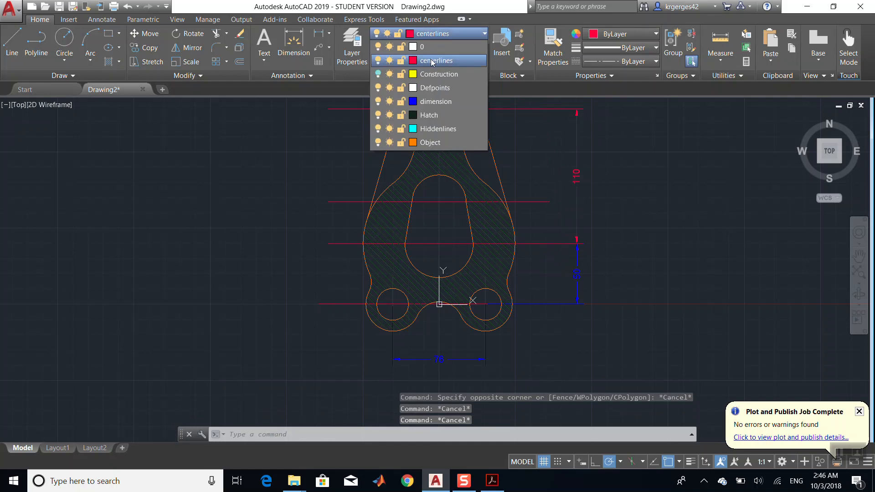
{"action": "left_click", "coordinate": [438, 101]}
{"action": "left_click_drag", "start_coordinate": [551, 101], "coordinate": [556, 257]}
{"action": "left_click", "coordinate": [555, 257]}
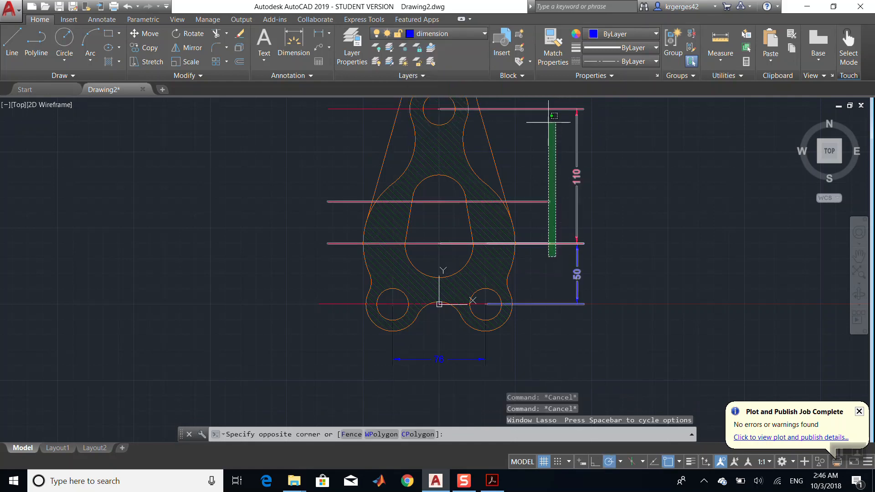
{"action": "left_click", "coordinate": [556, 104]}
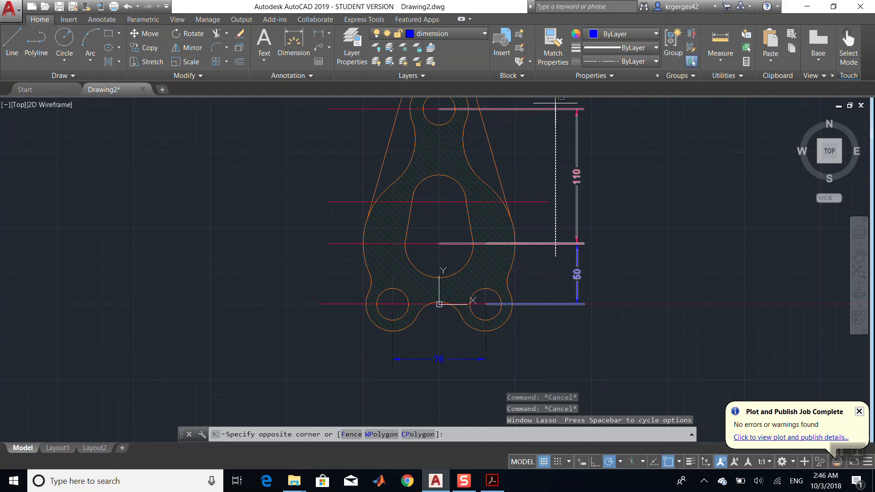
{"action": "left_click", "coordinate": [425, 36]}
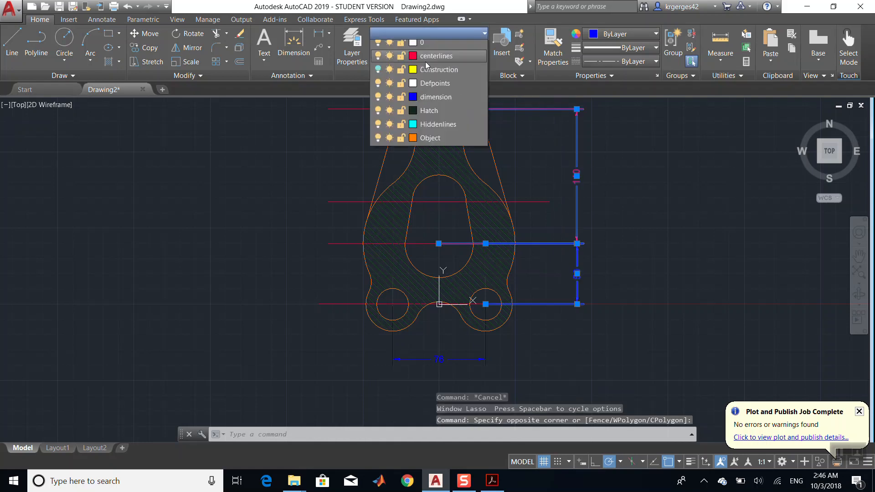
{"action": "left_click", "coordinate": [437, 102]}
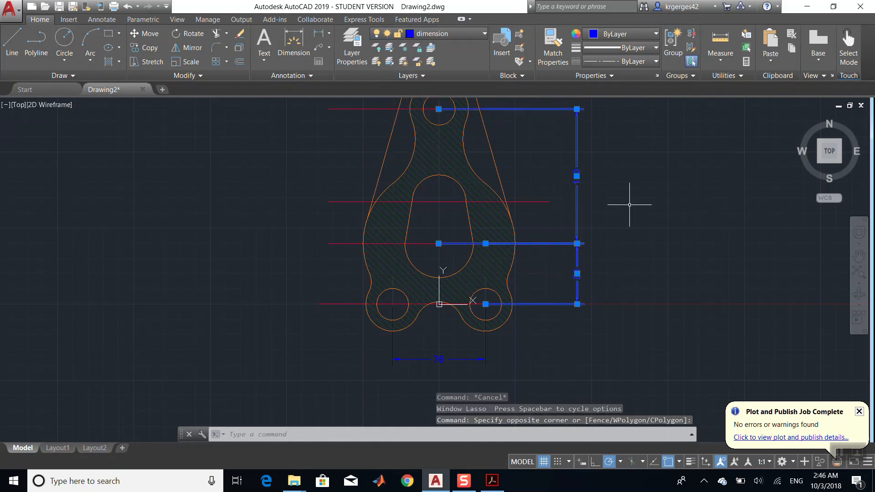
- Check the reference PDF and add a radius dimension to the concave arc on the bracket's upper left side
{"action": "left_click", "coordinate": [860, 256]}
{"action": "left_click_drag", "start_coordinate": [566, 175], "coordinate": [560, 307]}
{"action": "left_click", "coordinate": [501, 487]}
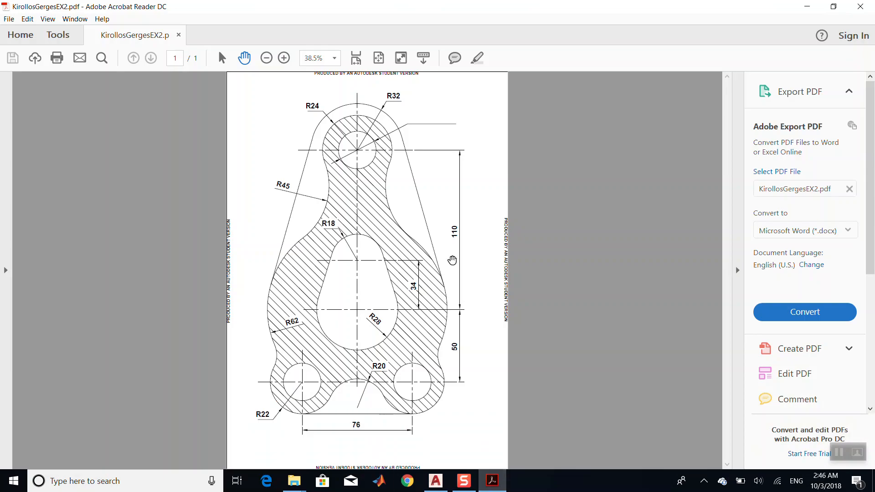
{"action": "left_click", "coordinate": [493, 481]}
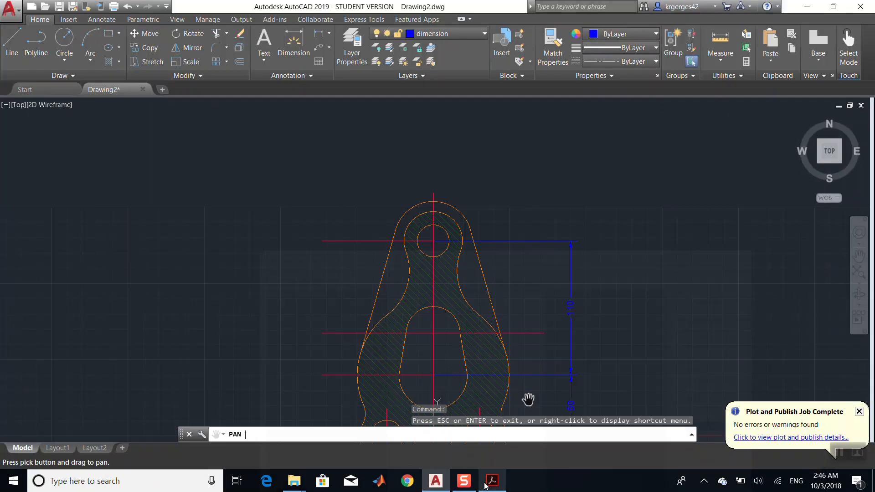
{"action": "left_click", "coordinate": [329, 33]}
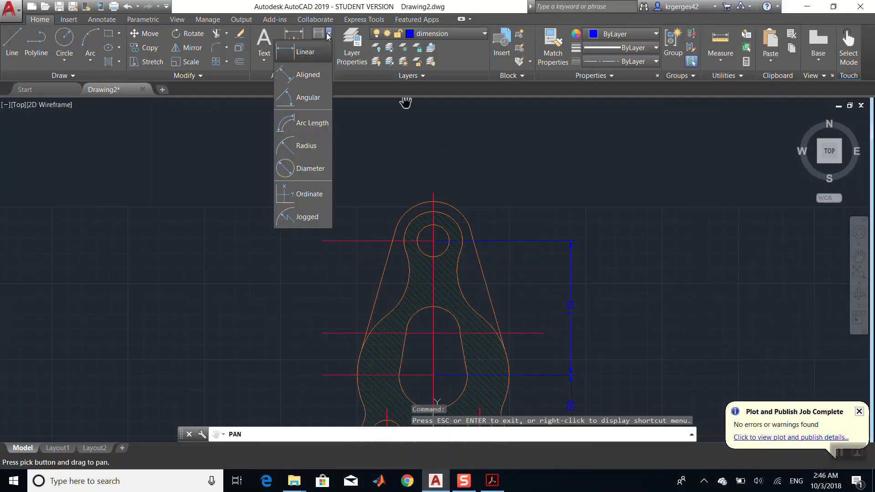
{"action": "left_click", "coordinate": [310, 146]}
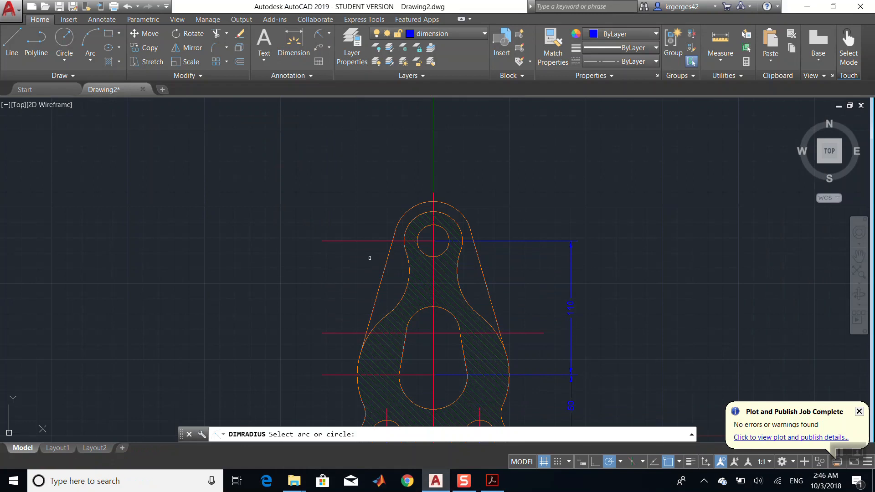
{"action": "left_click", "coordinate": [405, 287]}
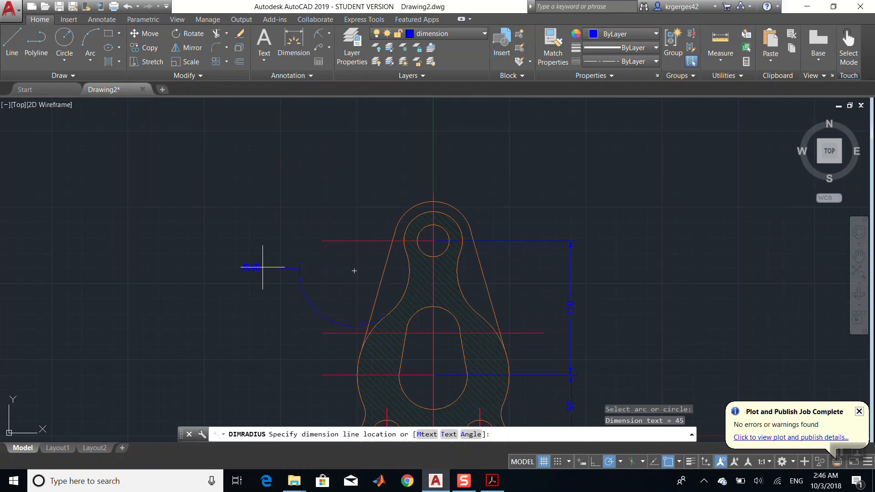
{"action": "left_click", "coordinate": [394, 281]}
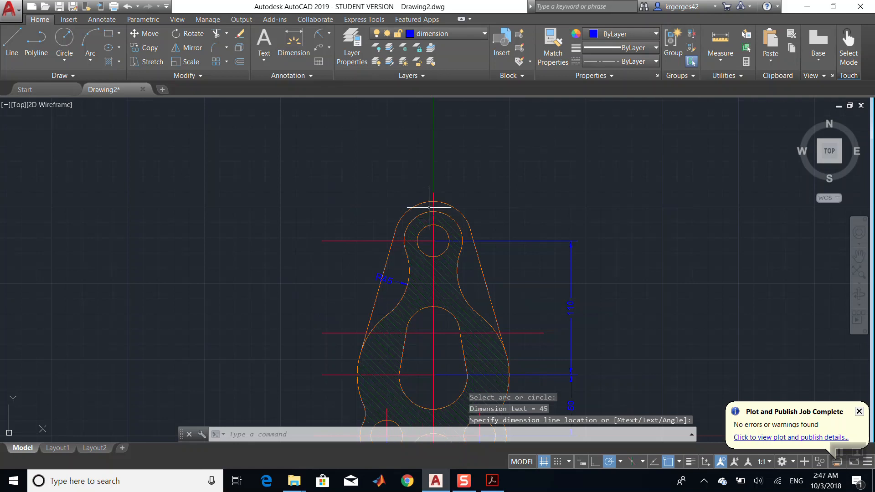
- Add a radius dimension to the outer arc at the top of the upper lobe
{"action": "left_click", "coordinate": [427, 211]}
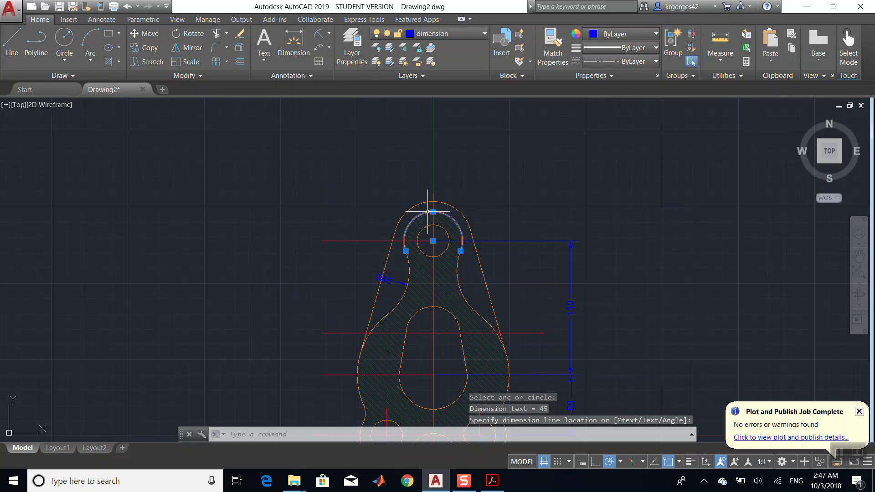
{"action": "left_click", "coordinate": [318, 34]}
{"action": "left_click", "coordinate": [420, 207]}
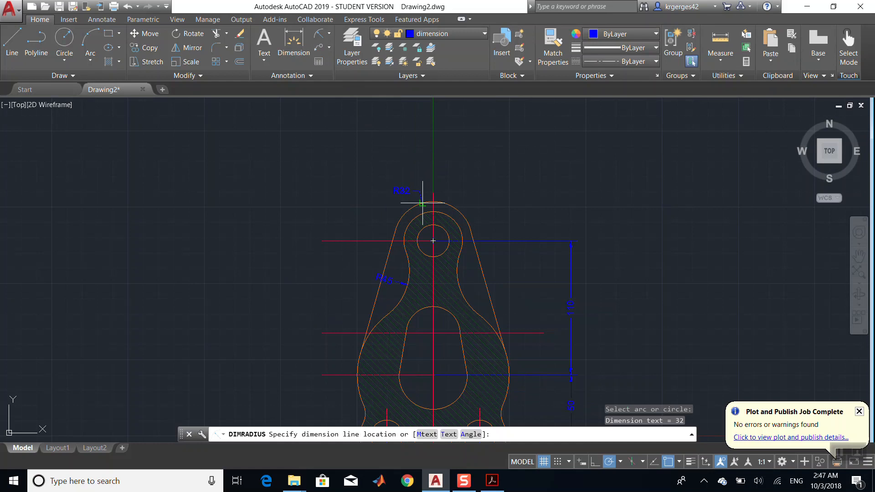
{"action": "left_click", "coordinate": [400, 176]}
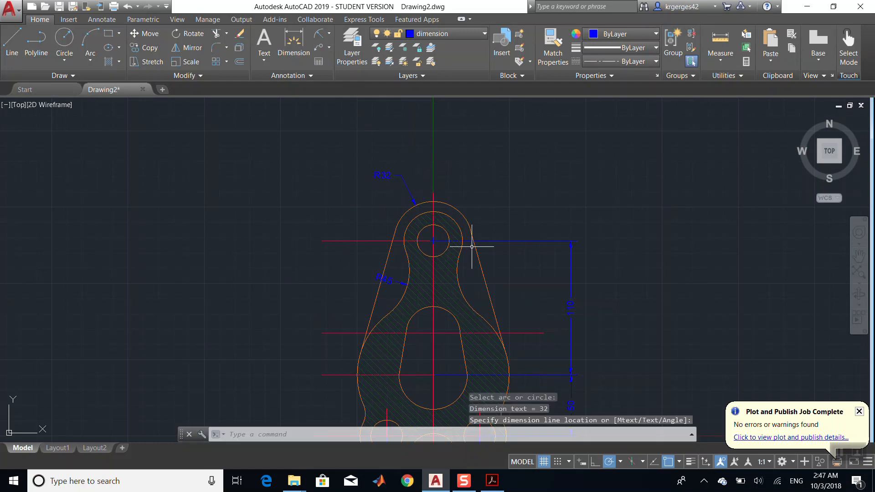
- Add a radius dimension to the circle concentric with the top hole
{"action": "left_click", "coordinate": [320, 37]}
{"action": "left_click", "coordinate": [439, 212]}
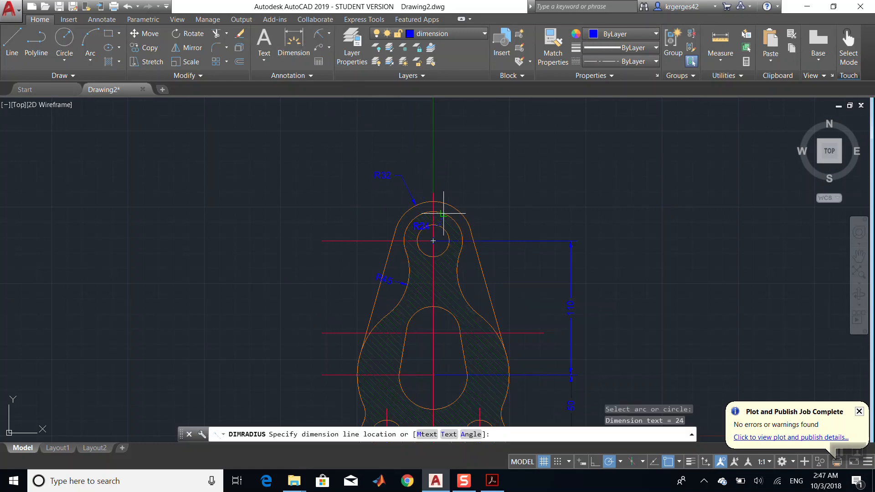
{"action": "left_click", "coordinate": [470, 175]}
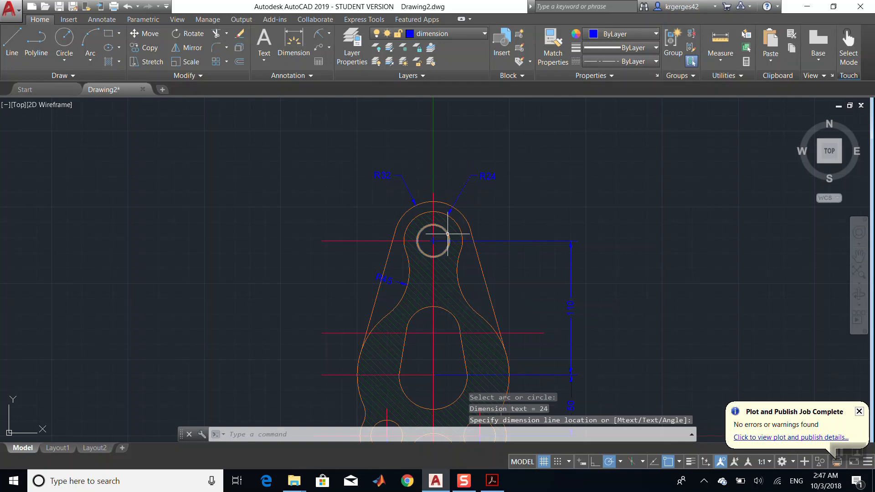
- Add a diameter dimension to the top hole, placing the label up and to the right
{"action": "left_click", "coordinate": [448, 236]}
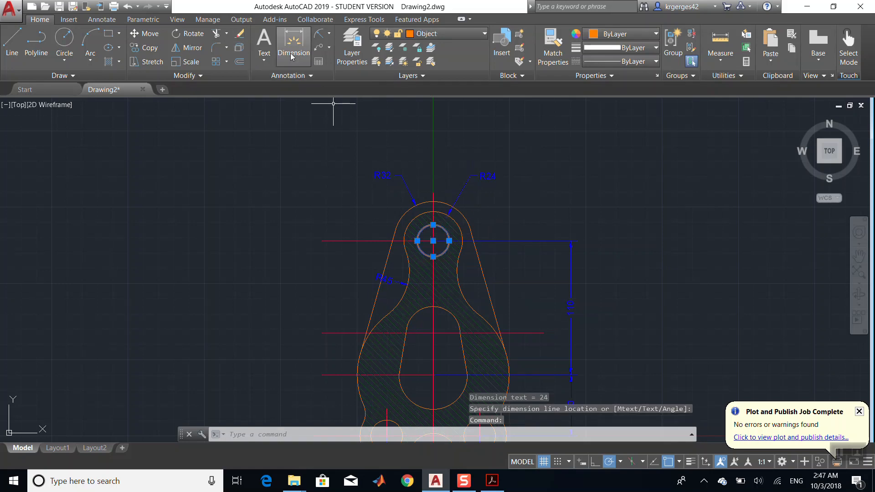
{"action": "left_click", "coordinate": [329, 33]}
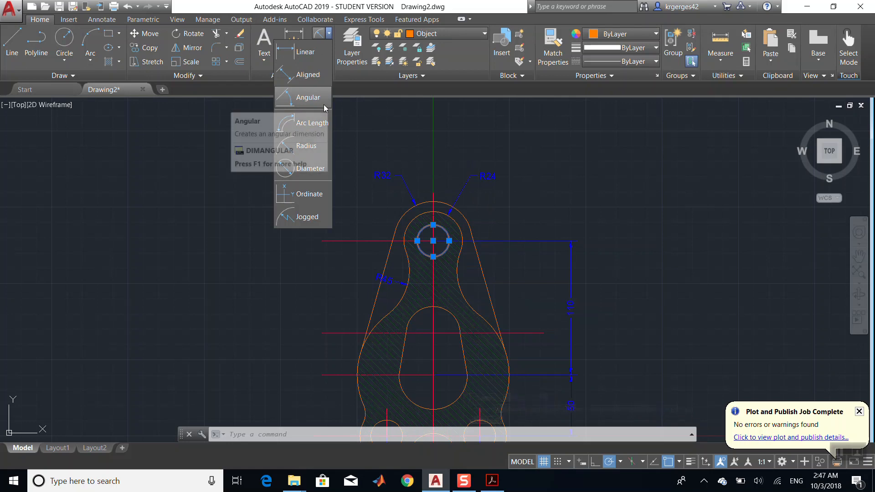
{"action": "left_click", "coordinate": [326, 168]}
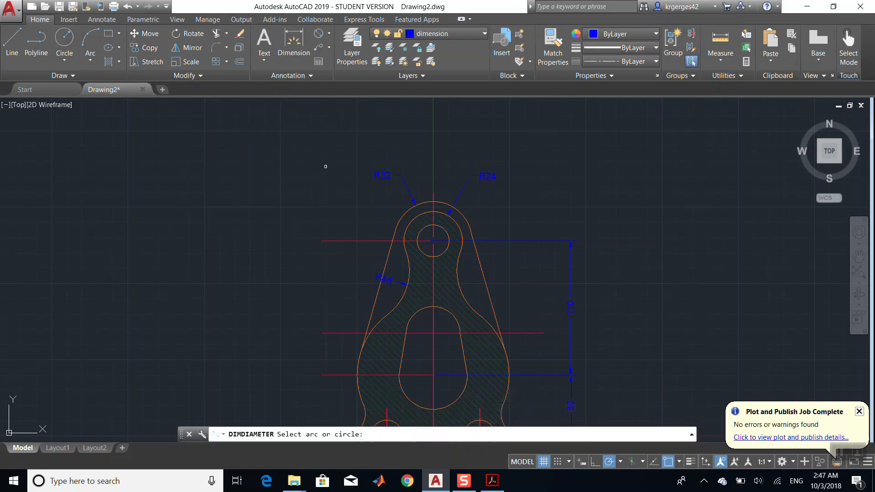
{"action": "left_click", "coordinate": [444, 230]}
{"action": "left_click", "coordinate": [542, 206]}
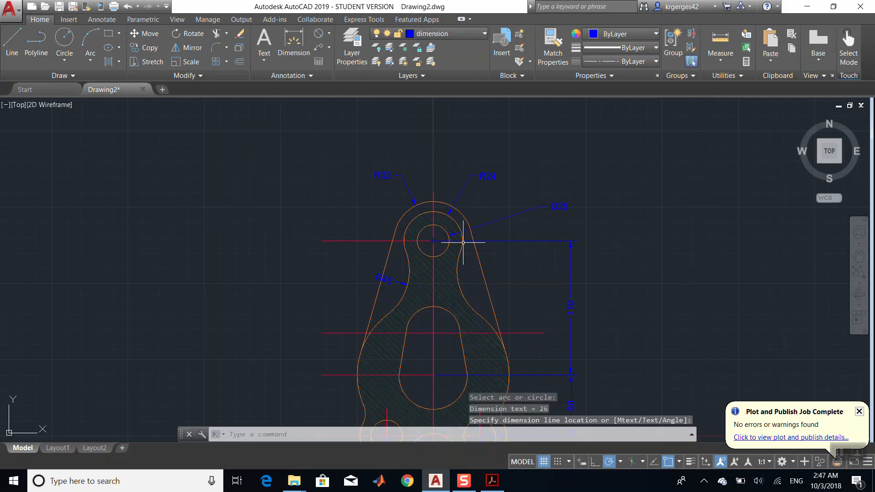
- Add a radius dimension to the small arc on the left side above the lower left hole
{"action": "left_click", "coordinate": [860, 256]}
{"action": "mouse_move", "coordinate": [529, 260]}
{"action": "left_mouse_down"}
{"action": "mouse_move", "coordinate": [512, 225]}
{"action": "mouse_move", "coordinate": [522, 97]}
{"action": "left_mouse_up"}
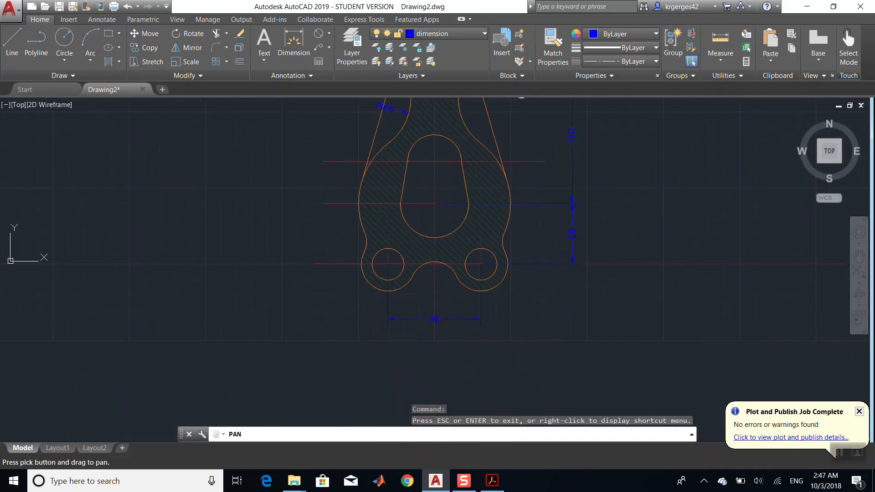
{"action": "left_click", "coordinate": [329, 34]}
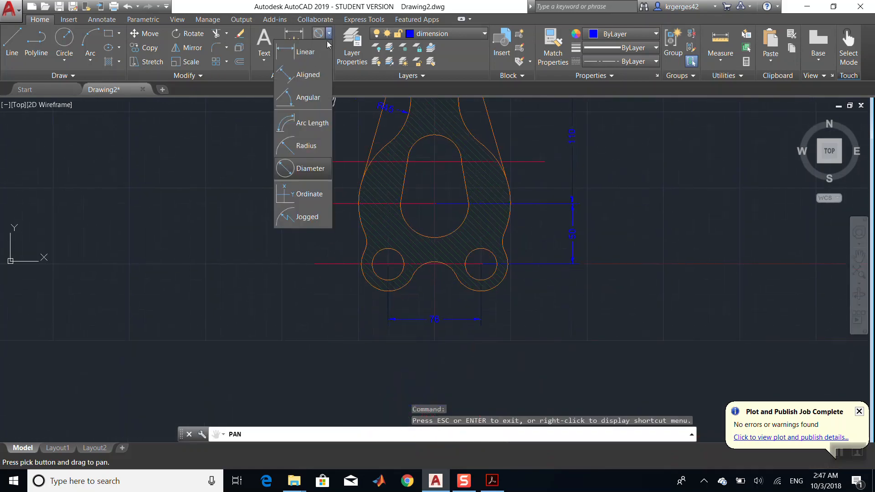
{"action": "left_click", "coordinate": [304, 146]}
{"action": "left_click", "coordinate": [367, 240]}
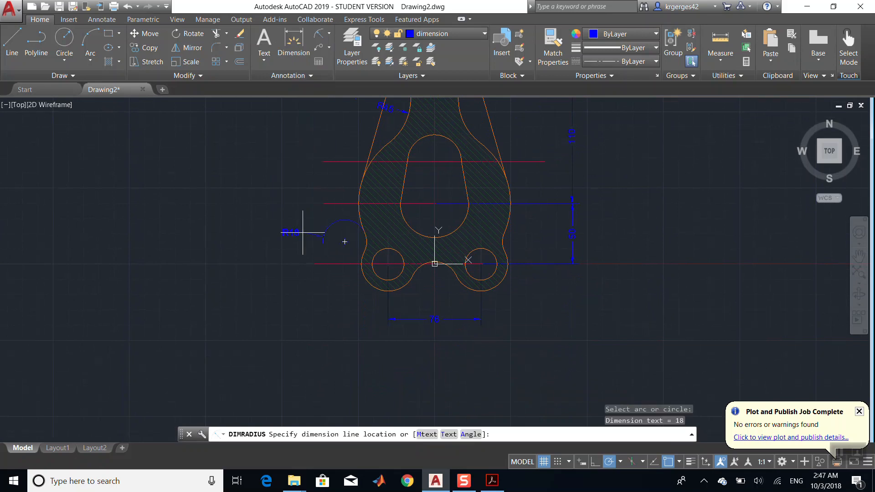
{"action": "left_click", "coordinate": [356, 240]}
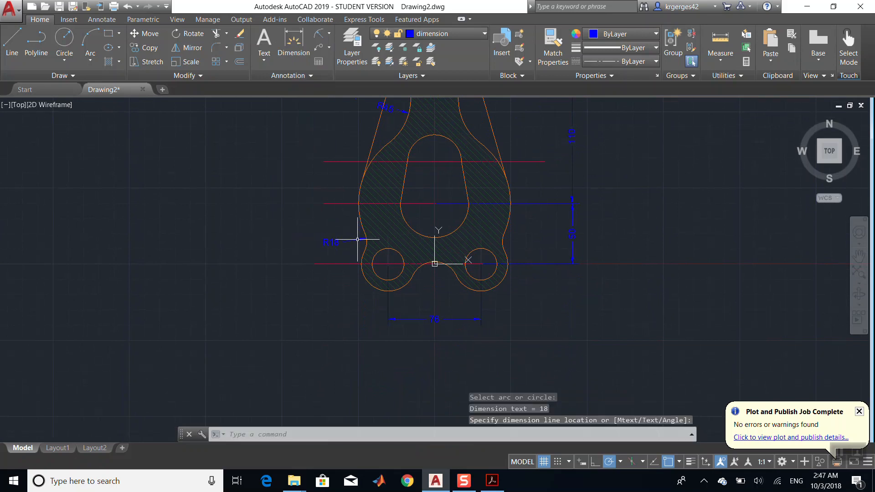
- Add a radius dimension to the large outer arc on the bracket's left side
{"action": "left_click", "coordinate": [360, 188]}
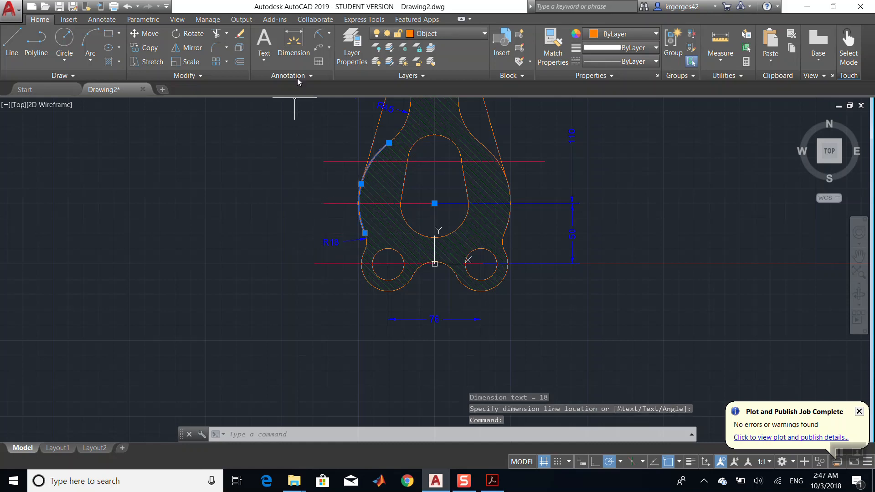
{"action": "left_click", "coordinate": [319, 37]}
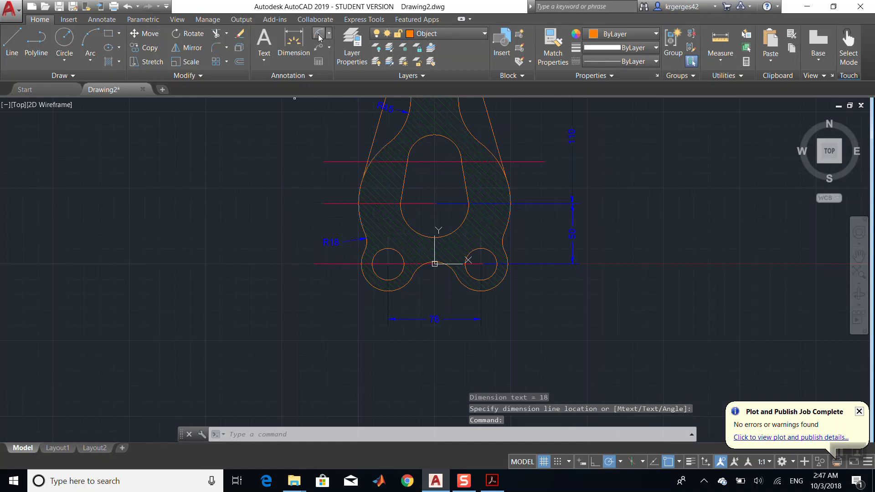
{"action": "left_click", "coordinate": [360, 185]}
{"action": "left_click", "coordinate": [319, 185]}
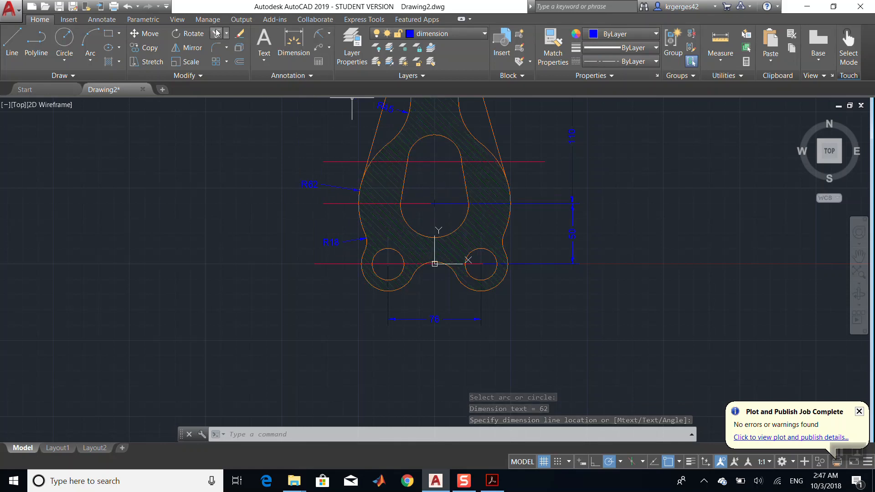
- Add a diameter dimension to the slot's lower rounded end
{"action": "left_click", "coordinate": [330, 36]}
{"action": "left_click", "coordinate": [298, 167]}
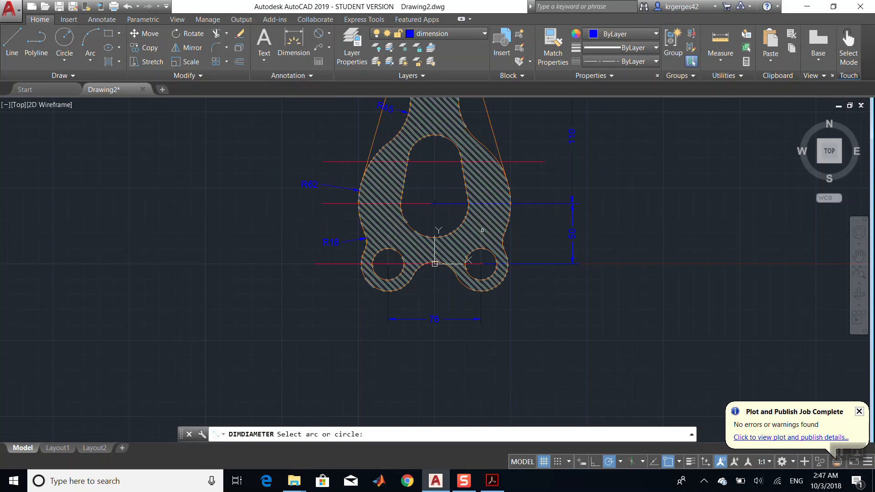
{"action": "left_click", "coordinate": [463, 221]}
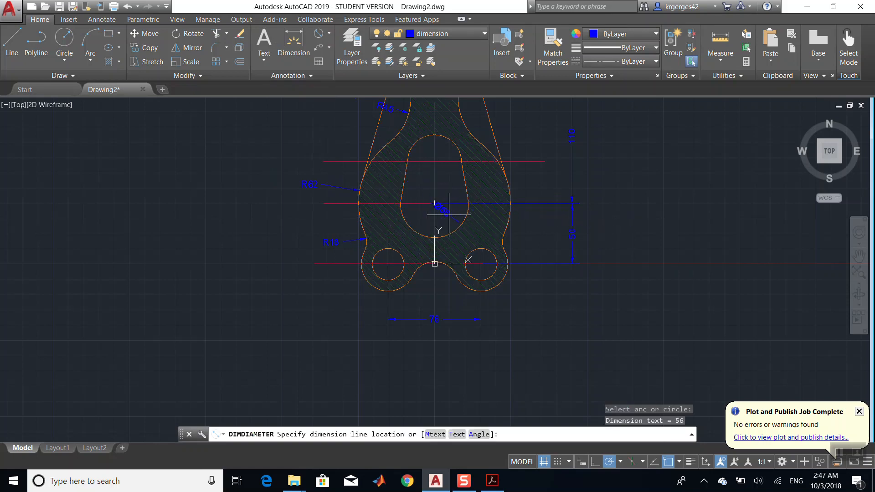
{"action": "left_click", "coordinate": [449, 214]}
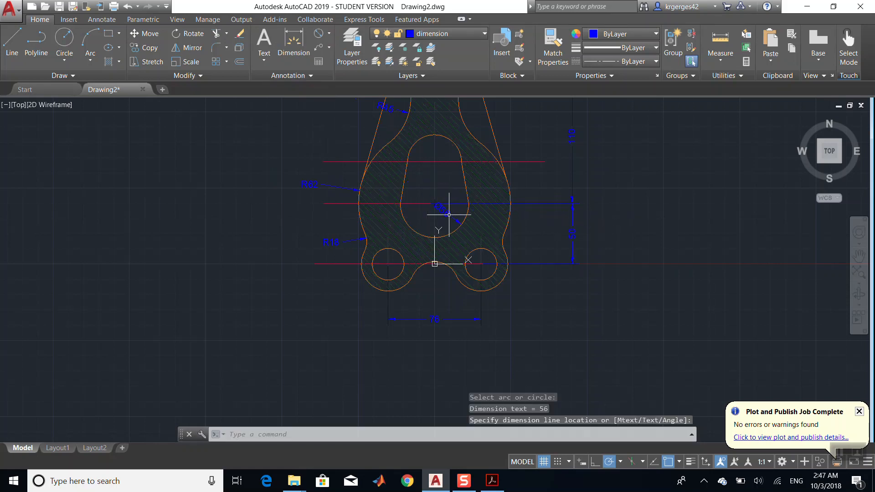
- Add a diameter dimension to the slot's upper rounded end
{"action": "left_click", "coordinate": [452, 143]}
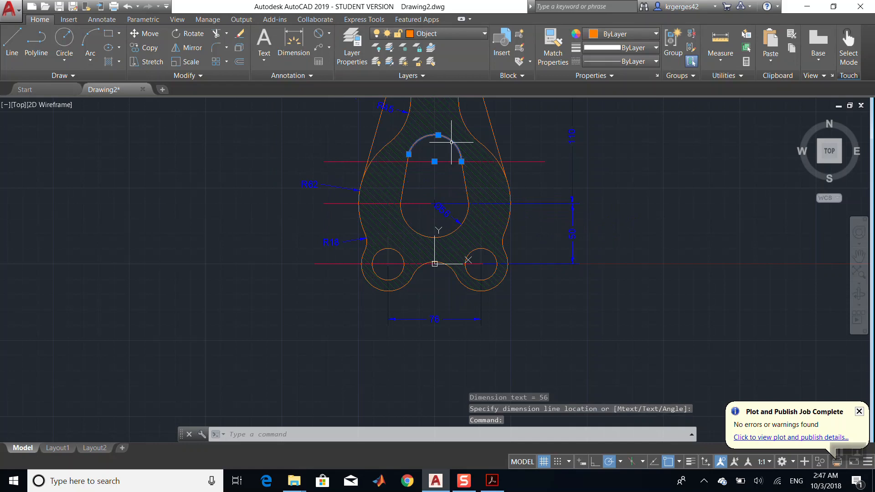
{"action": "left_click", "coordinate": [320, 34]}
{"action": "left_click", "coordinate": [447, 139]}
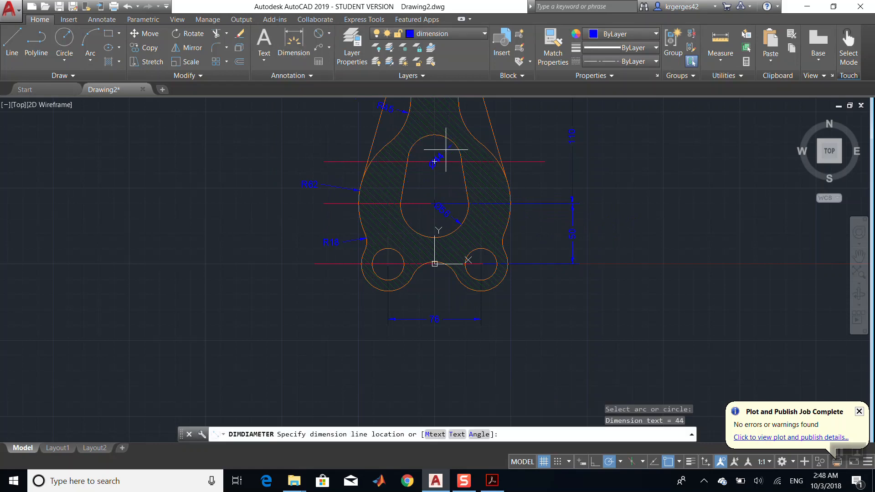
{"action": "left_click", "coordinate": [446, 150]}
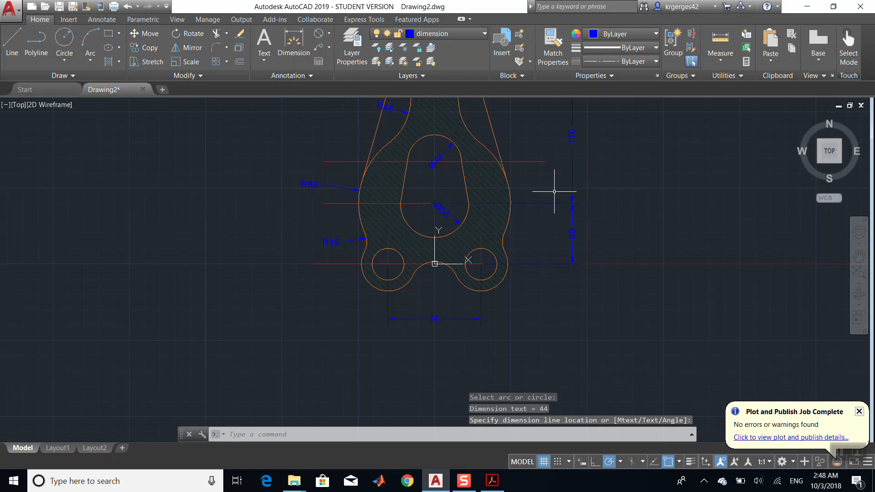
{"action": "left_click", "coordinate": [863, 264]}
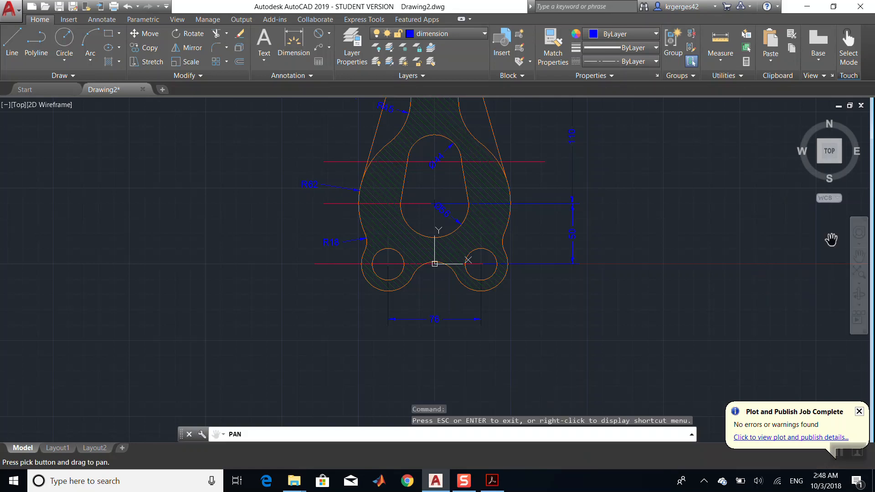
{"action": "mouse_move", "coordinate": [610, 189]}
{"action": "left_mouse_down"}
{"action": "mouse_move", "coordinate": [634, 325]}
{"action": "mouse_move", "coordinate": [611, 312]}
{"action": "mouse_move", "coordinate": [604, 286]}
{"action": "mouse_move", "coordinate": [612, 313]}
{"action": "left_mouse_up"}
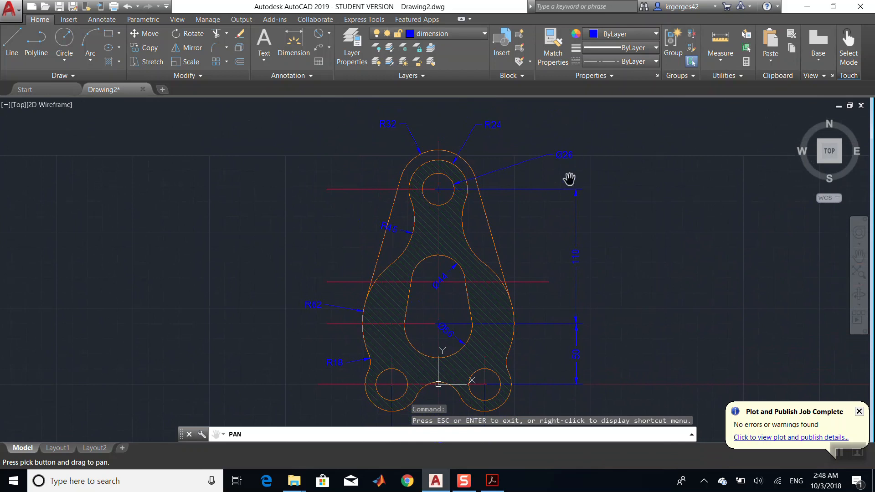
- Edit the upper hole's diameter dimension text to read "3 Holes" above Ø26
{"action": "key", "text": "Escape"}
{"action": "left_click", "coordinate": [565, 155]}
{"action": "double_click", "coordinate": [566, 155]}
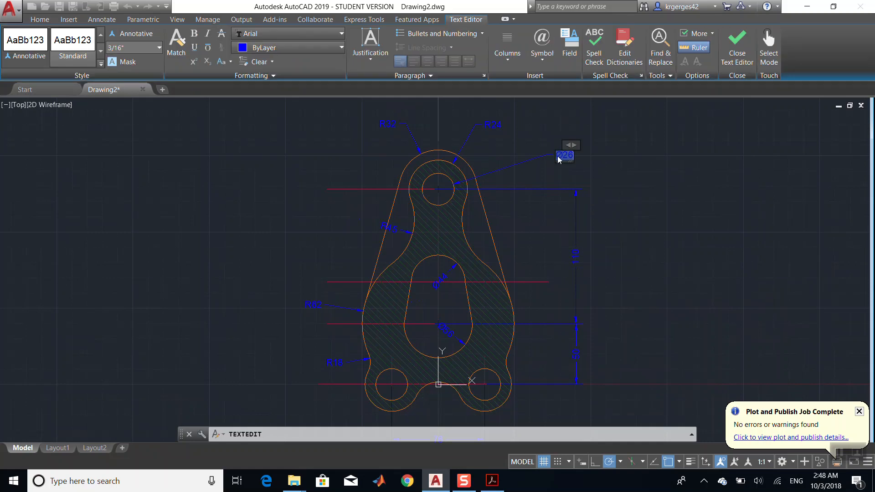
{"action": "key", "text": "Delete"}
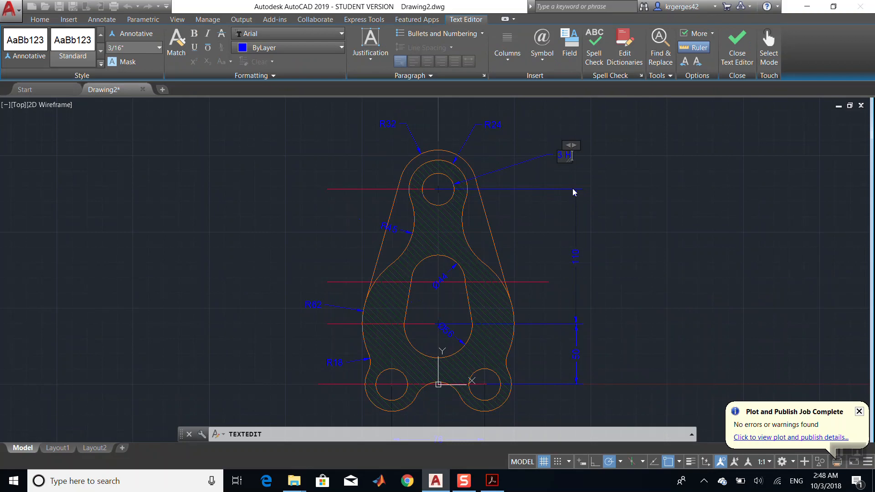
{"action": "key", "text": "ctrl+z"}
{"action": "key", "text": "Left"}
{"action": "type", "text": "3 Holes"}
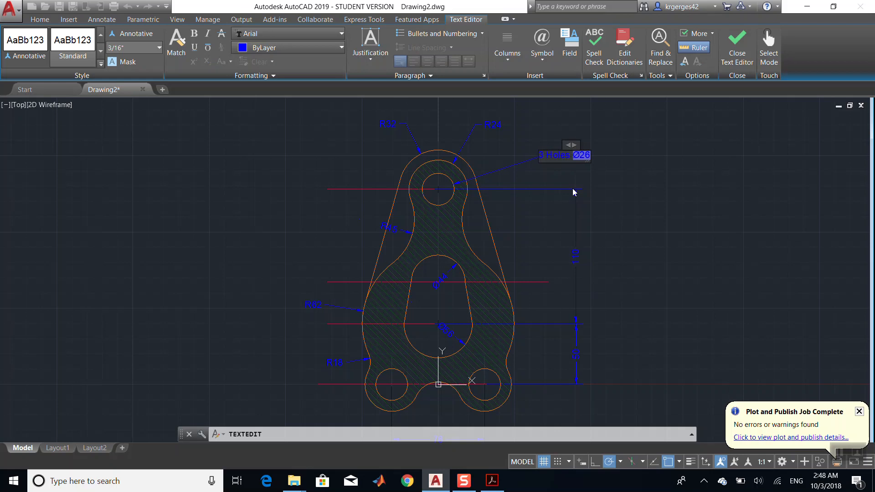
{"action": "key", "text": "Return"}
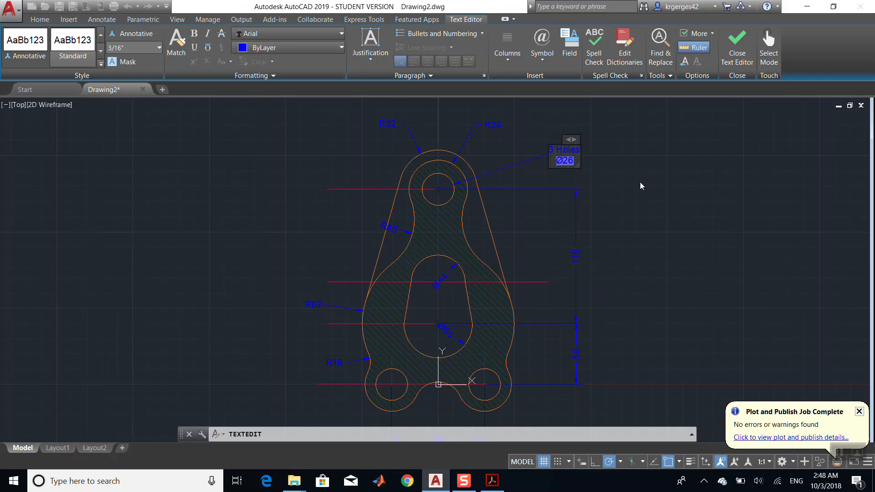
{"action": "left_click", "coordinate": [599, 167]}
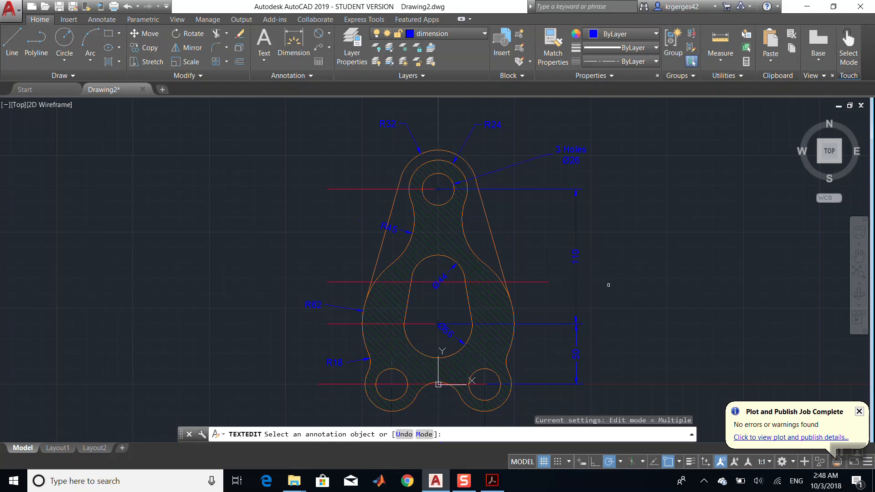
- Compare the dimensioned drawing against the reference bracket in the PDF
{"action": "left_click", "coordinate": [494, 484]}
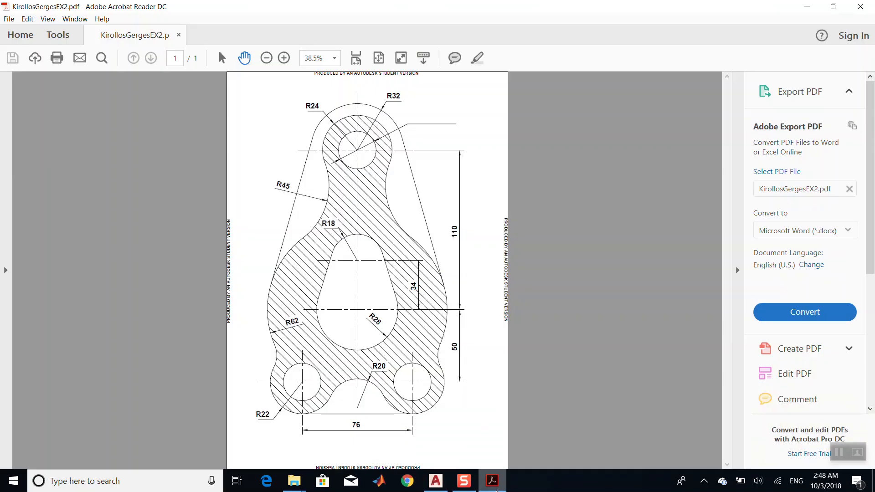
{"action": "left_click", "coordinate": [493, 482]}
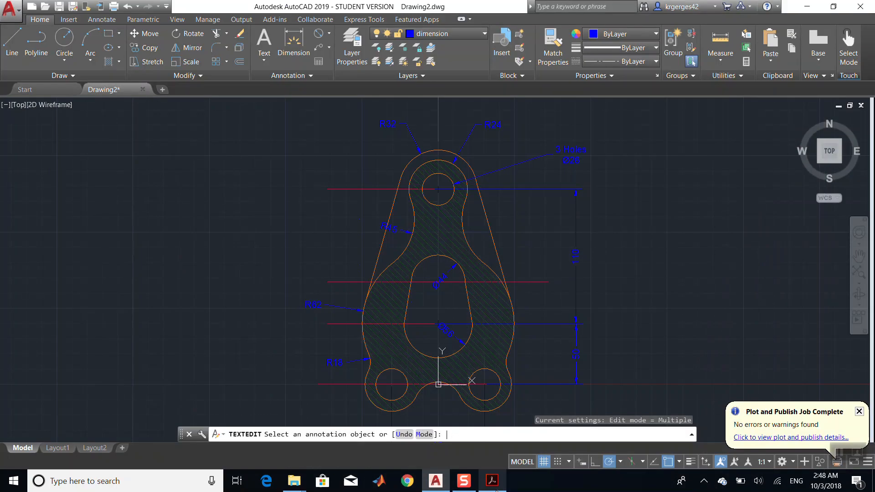
{"action": "scroll", "coordinate": [656, 302], "scroll_direction": "up", "scroll_amount": 3}
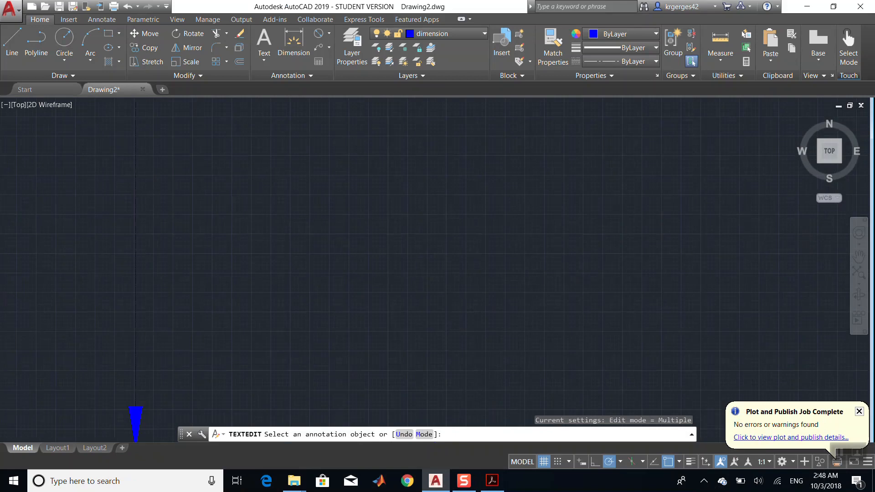
{"action": "scroll", "coordinate": [656, 302], "scroll_direction": "down", "scroll_amount": 8}
{"action": "scroll", "coordinate": [655, 301], "scroll_direction": "up", "scroll_amount": 6}
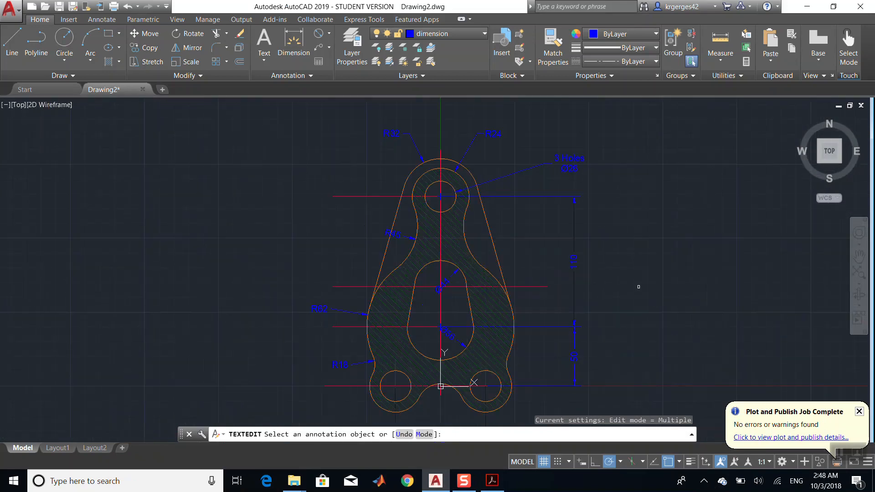
{"action": "scroll", "coordinate": [481, 319], "scroll_direction": "up", "scroll_amount": 8}
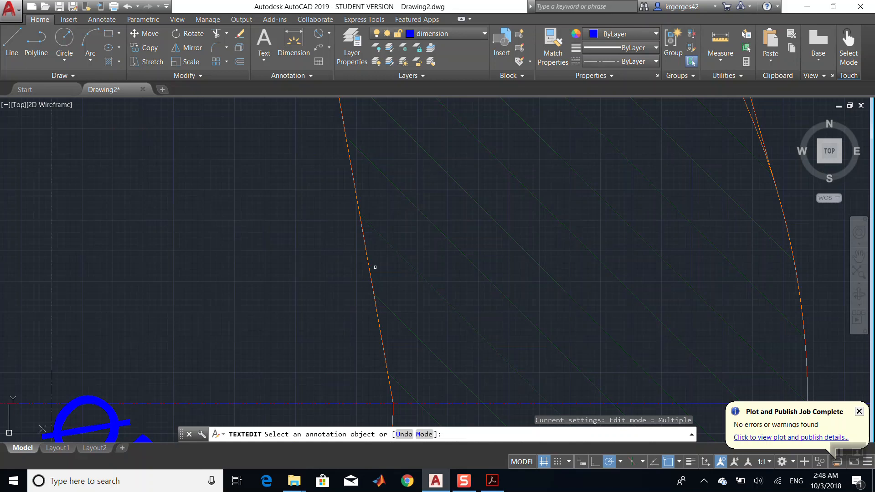
{"action": "scroll", "coordinate": [402, 259], "scroll_direction": "down", "scroll_amount": 8}
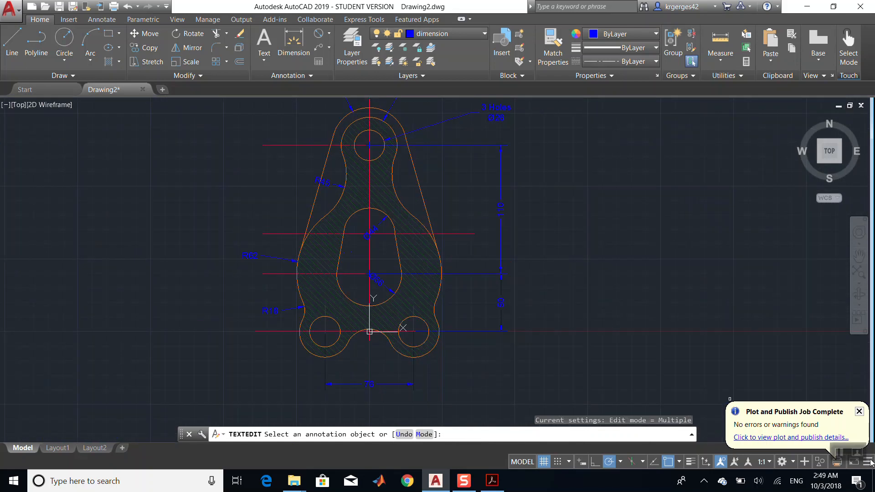
{"action": "left_click", "coordinate": [860, 412]}
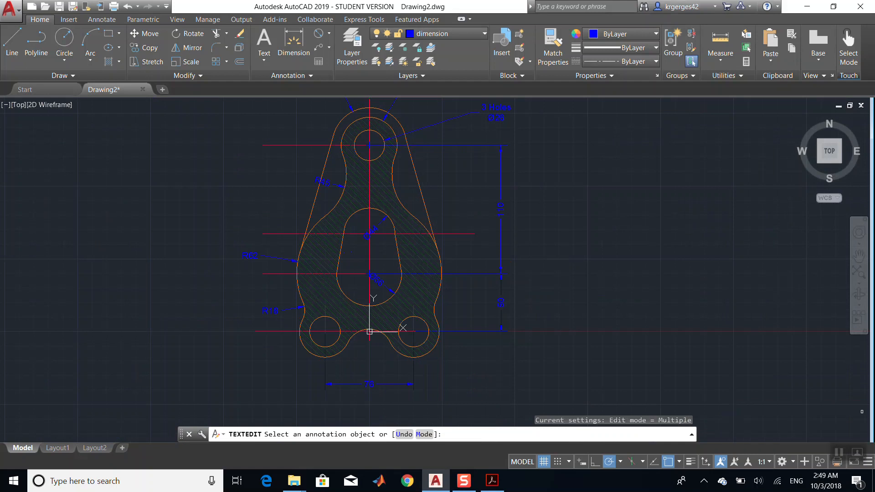
- Turn on the lineweight display in the drawing
{"action": "left_click", "coordinate": [868, 462]}
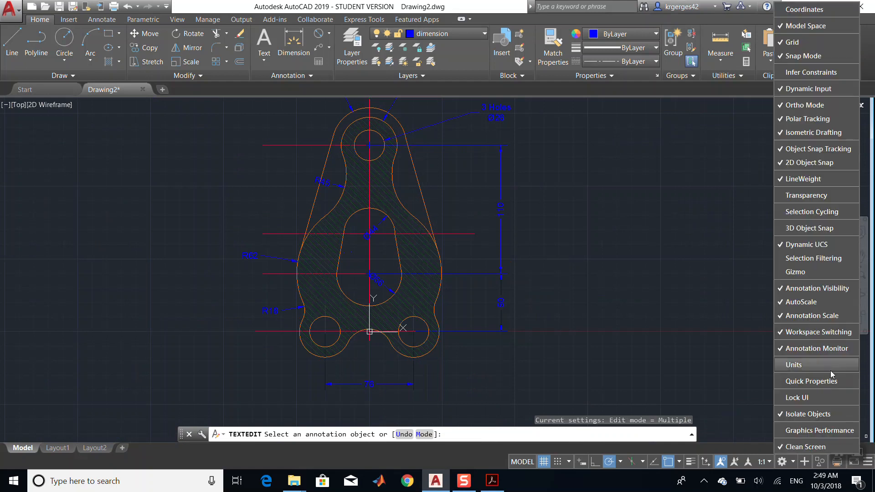
{"action": "left_click", "coordinate": [692, 463]}
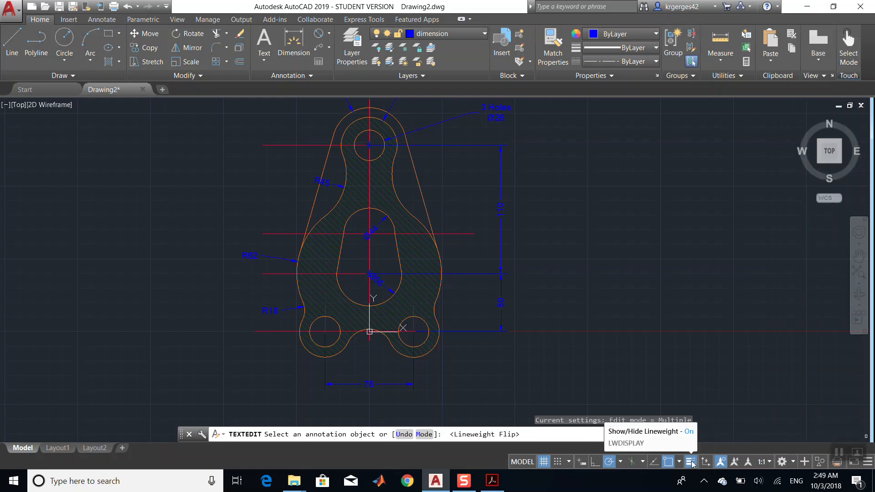
{"action": "left_click", "coordinate": [692, 462]}
{"action": "left_click", "coordinate": [692, 462]}
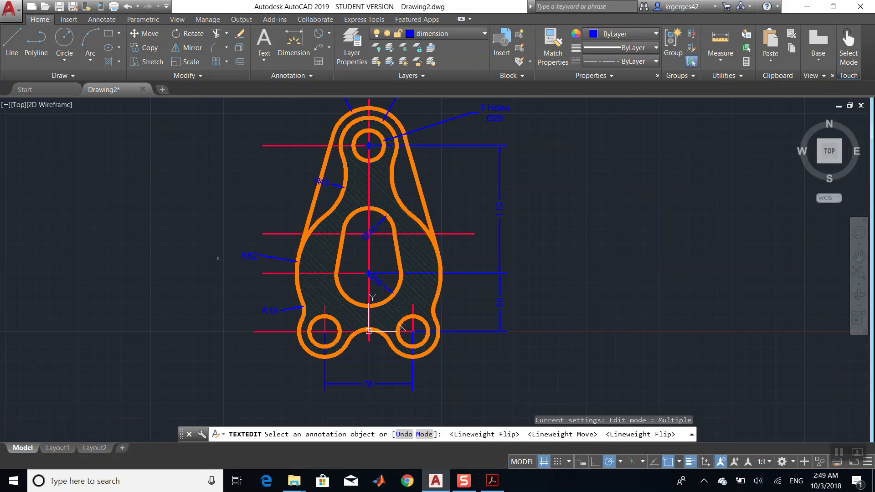
{"action": "key", "text": "Escape"}
{"action": "key", "text": "Escape"}
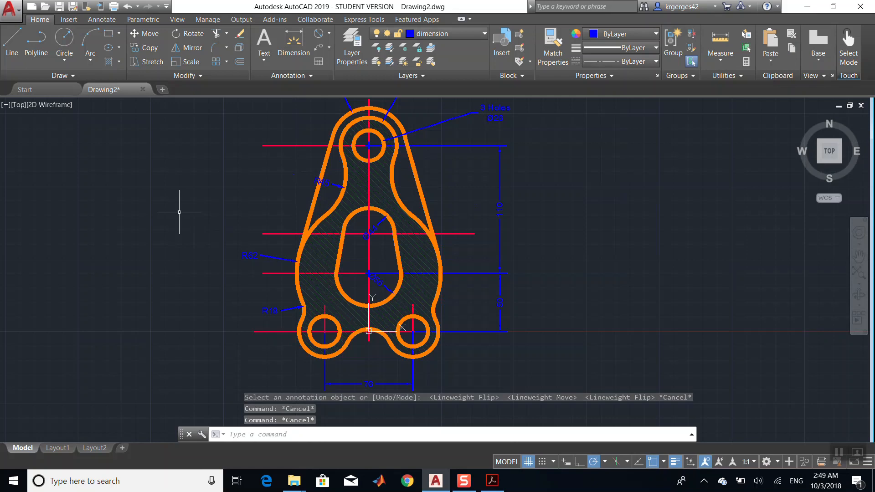
{"action": "left_click_drag", "start_coordinate": [179, 212], "coordinate": [134, 304]}
{"action": "scroll", "coordinate": [134, 304], "scroll_direction": "up", "scroll_amount": 5}
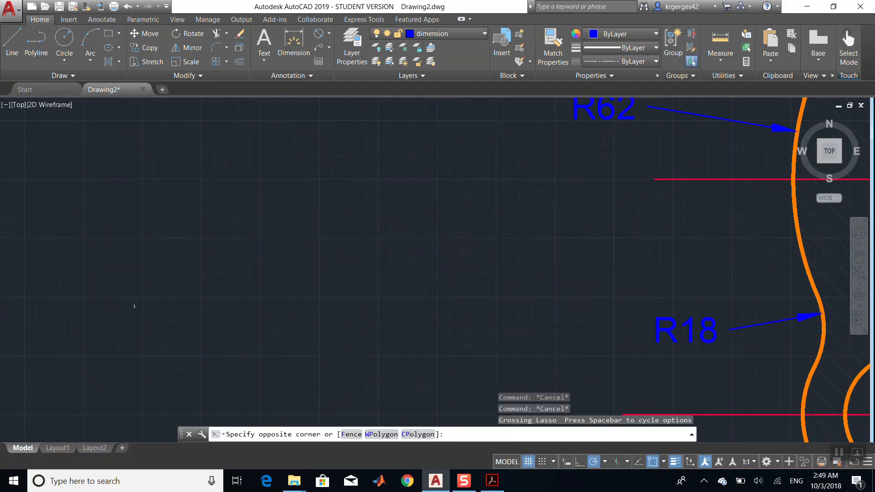
{"action": "scroll", "coordinate": [134, 305], "scroll_direction": "down", "scroll_amount": 3}
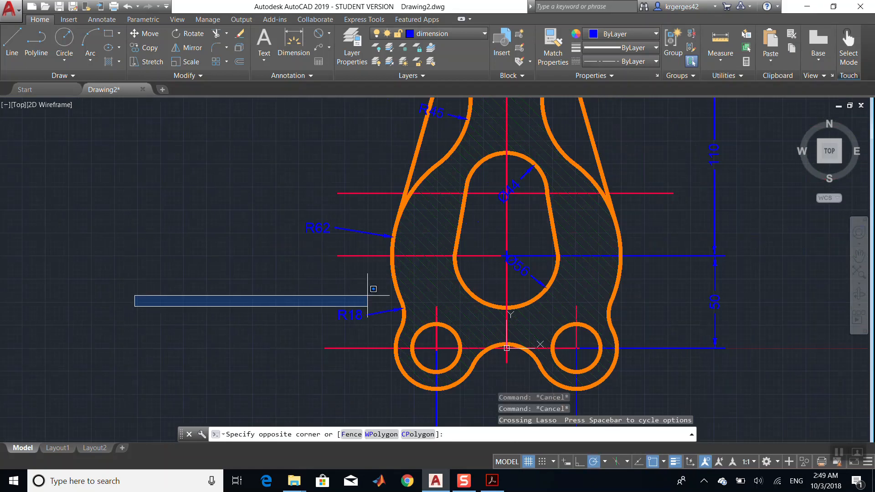
{"action": "left_click", "coordinate": [264, 320]}
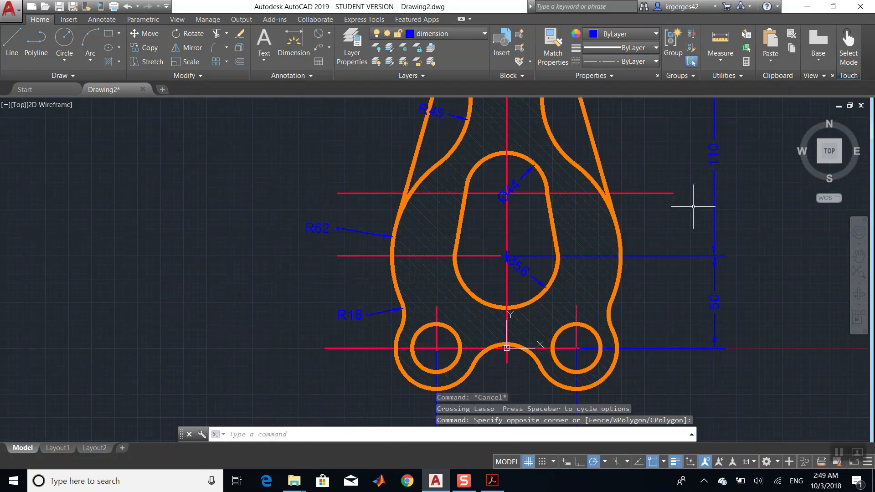
{"action": "left_click", "coordinate": [859, 258]}
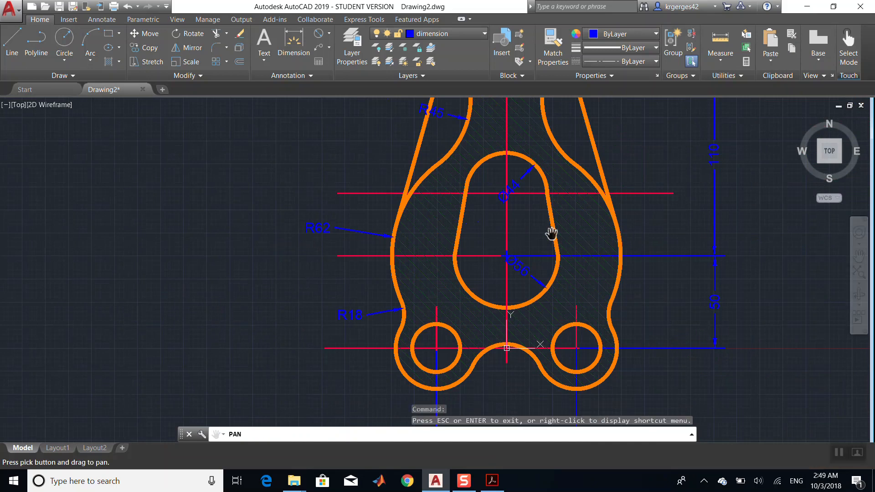
{"action": "left_click_drag", "start_coordinate": [549, 234], "coordinate": [490, 346]}
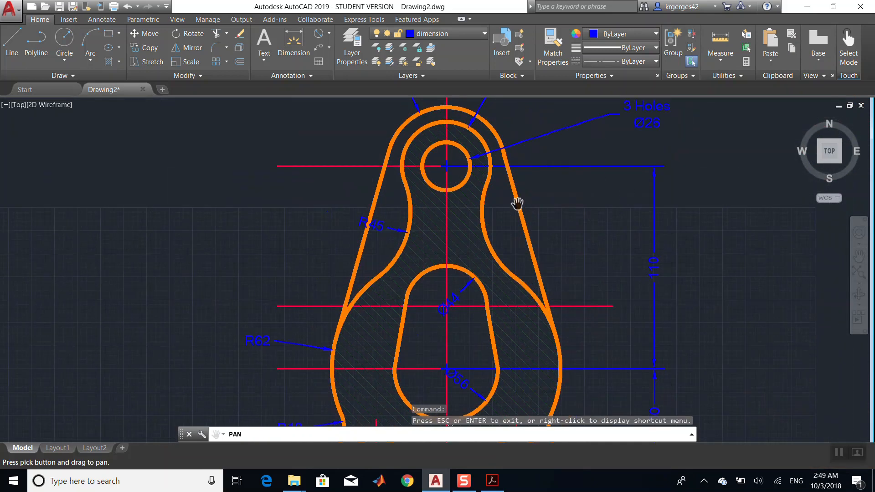
{"action": "scroll", "coordinate": [517, 203], "scroll_direction": "down", "scroll_amount": 5}
{"action": "scroll", "coordinate": [517, 201], "scroll_direction": "up", "scroll_amount": 4}
{"action": "mouse_move", "coordinate": [608, 280]}
{"action": "left_mouse_down"}
{"action": "mouse_move", "coordinate": [584, 197]}
{"action": "mouse_move", "coordinate": [594, 255]}
{"action": "left_mouse_up"}
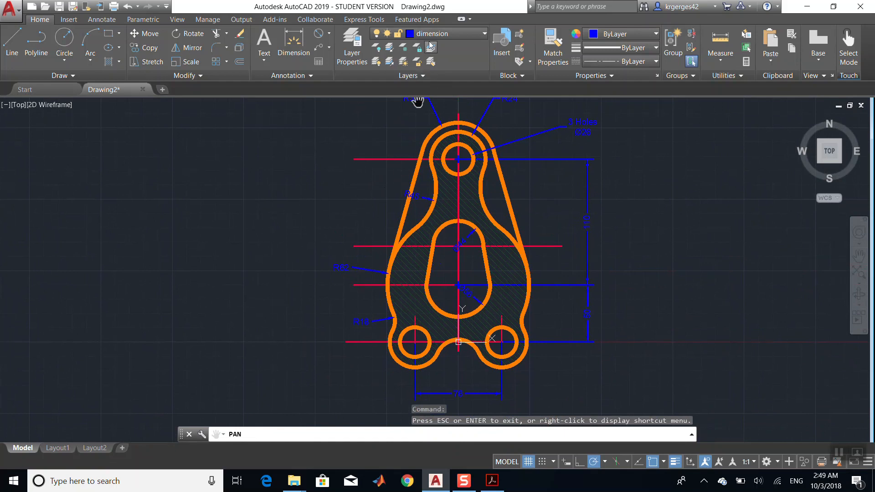
- Set the Object layer's lineweight to 0.50 mm in the Layer Properties Manager
{"action": "left_click", "coordinate": [363, 54]}
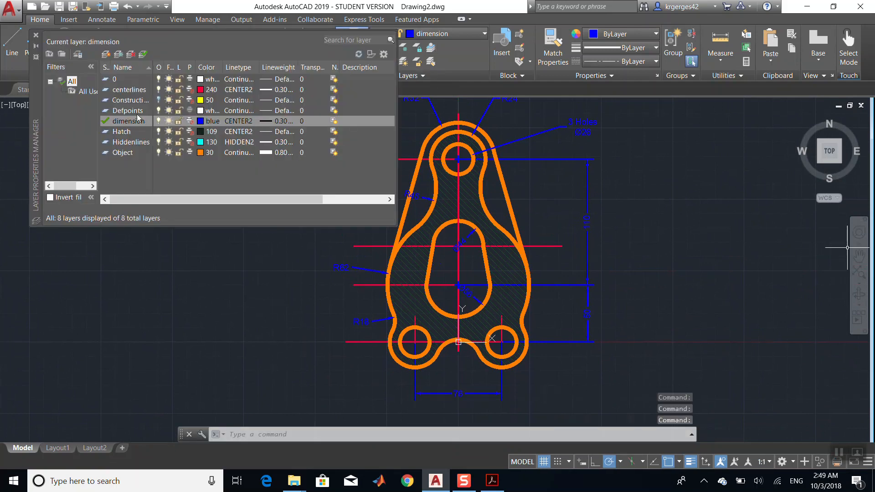
{"action": "left_click", "coordinate": [288, 152]}
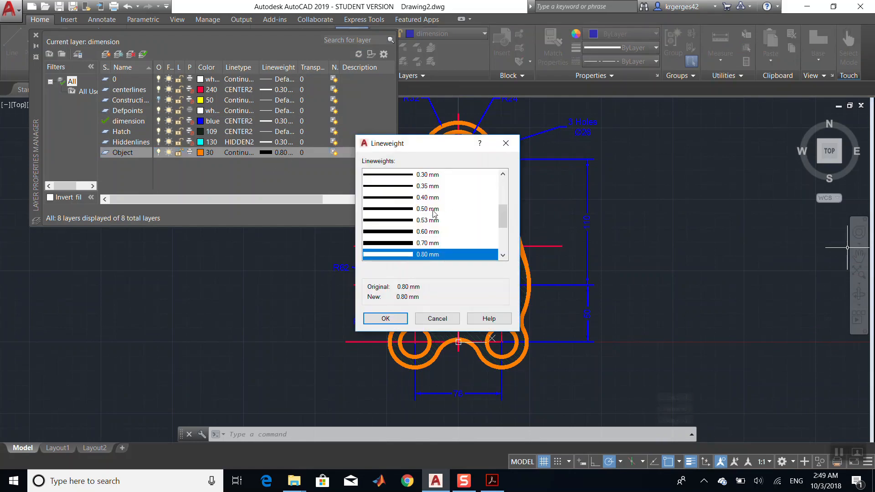
{"action": "left_click", "coordinate": [428, 211]}
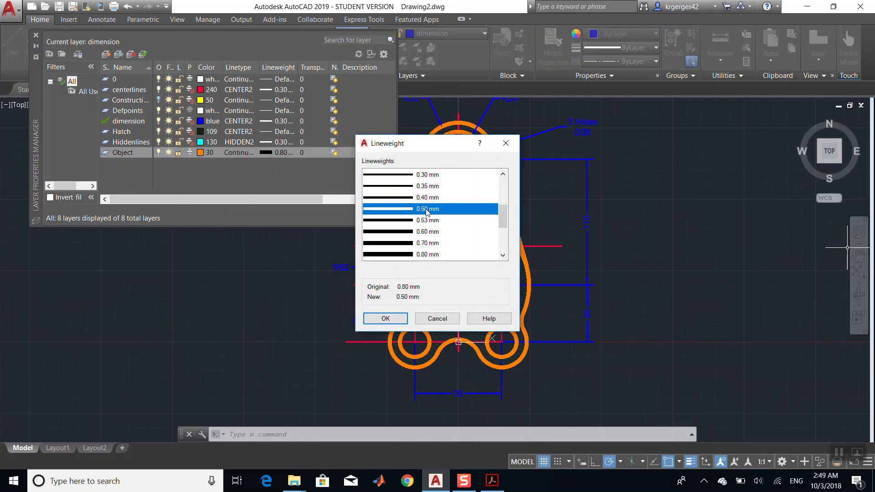
{"action": "left_click", "coordinate": [386, 318]}
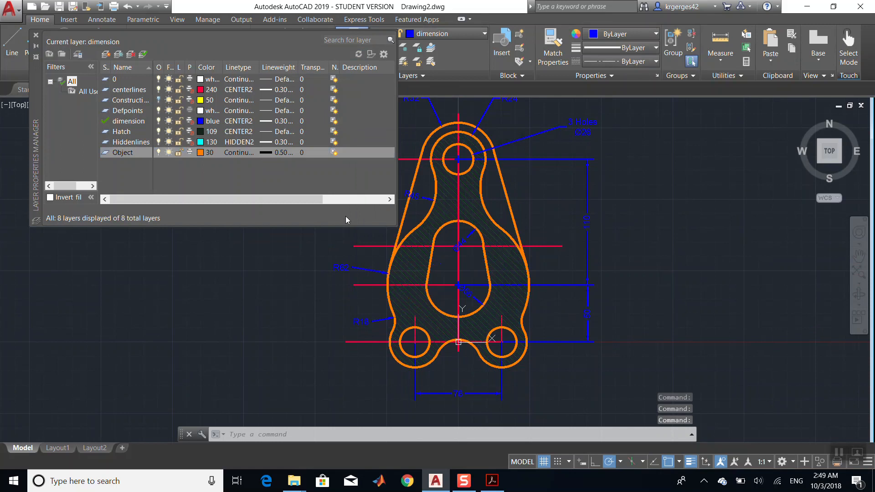
- Set the Object layer's lineweight to 0.30 mm
{"action": "left_click", "coordinate": [283, 154]}
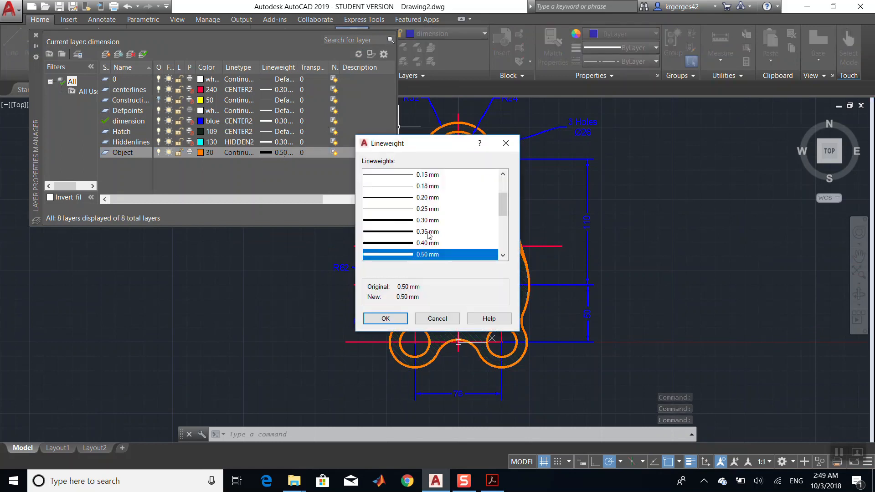
{"action": "left_click", "coordinate": [429, 220]}
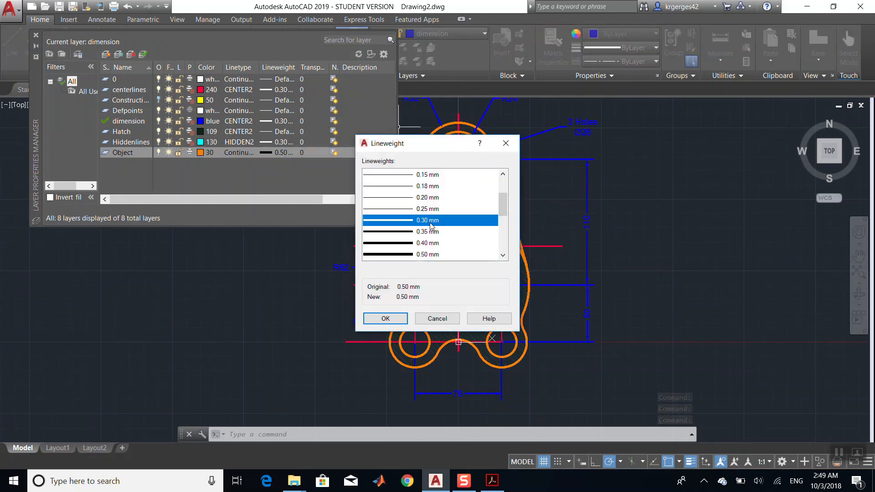
{"action": "left_click", "coordinate": [388, 318]}
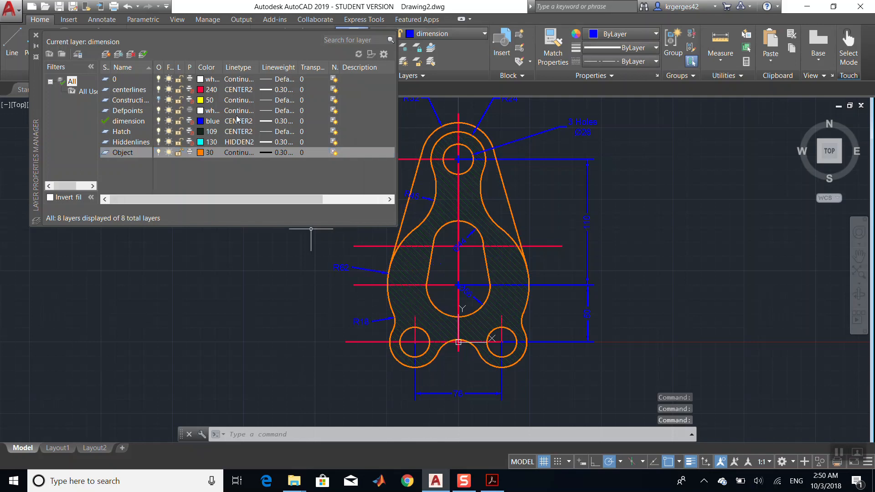
- Open the lineweight setting of the dimension layer
{"action": "left_click", "coordinate": [285, 122]}
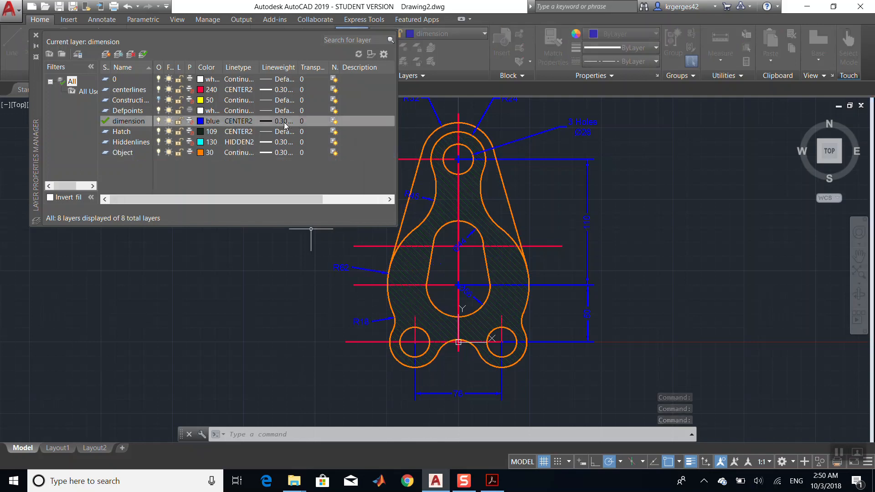
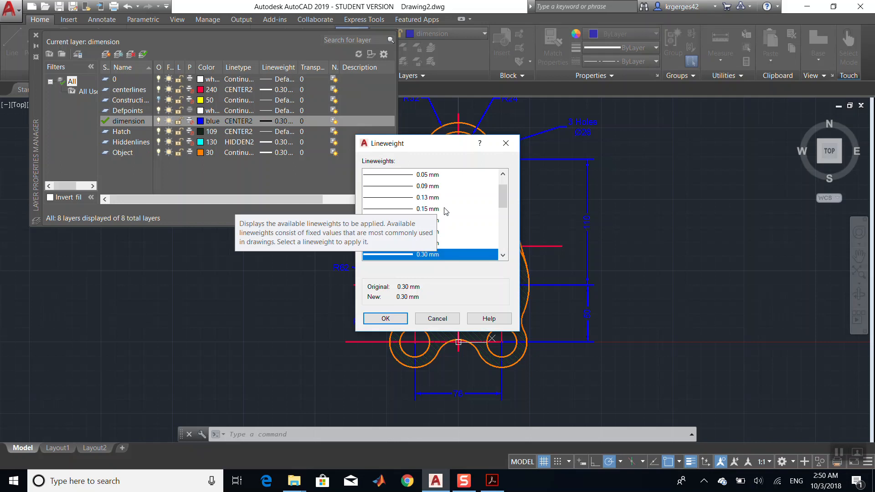
- Set the dimension layer's lineweight to 0.15 mm and close the Layer Properties Manager
{"action": "left_click", "coordinate": [437, 210]}
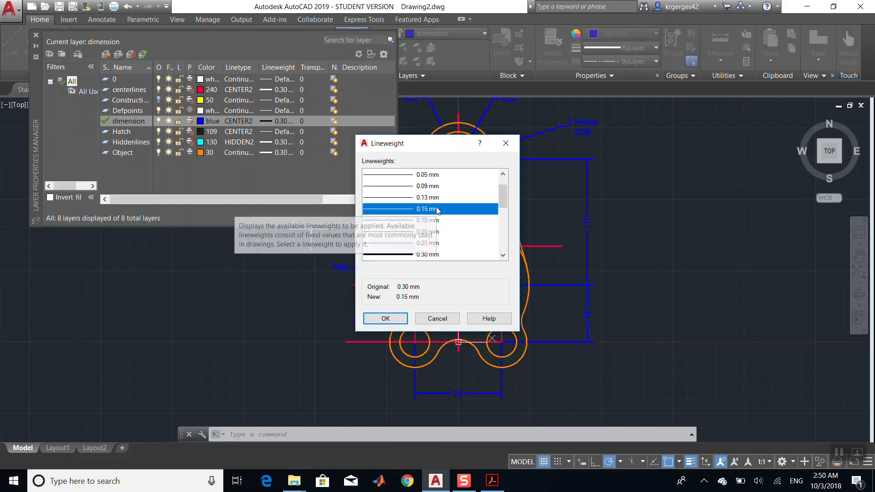
{"action": "left_click", "coordinate": [386, 318]}
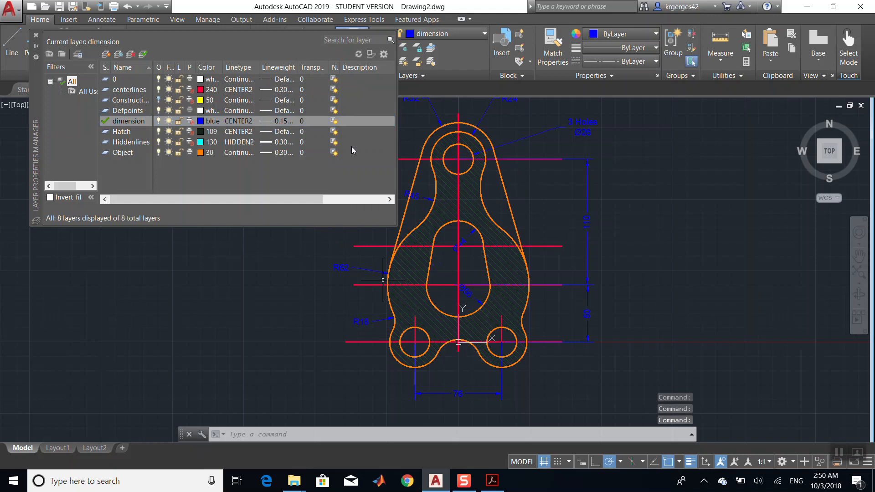
{"action": "left_click", "coordinate": [36, 36]}
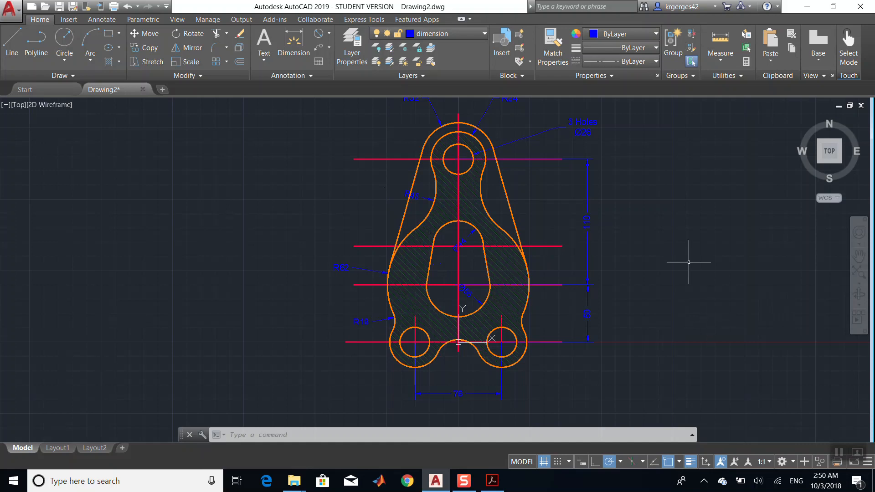
{"action": "scroll", "coordinate": [689, 262], "scroll_direction": "down", "scroll_amount": 3}
{"action": "scroll", "coordinate": [688, 262], "scroll_direction": "up", "scroll_amount": 5}
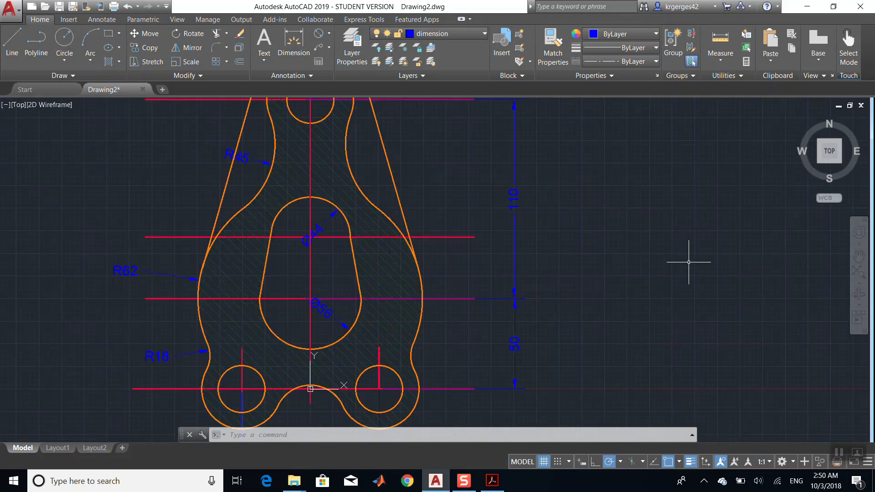
{"action": "scroll", "coordinate": [689, 262], "scroll_direction": "down", "scroll_amount": 4}
{"action": "scroll", "coordinate": [689, 262], "scroll_direction": "up", "scroll_amount": 2}
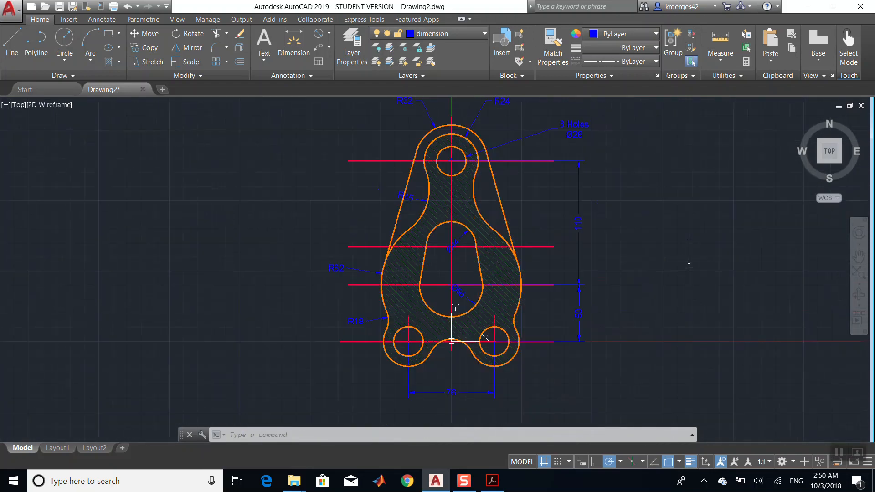
{"action": "scroll", "coordinate": [689, 262], "scroll_direction": "down", "scroll_amount": 4}
{"action": "scroll", "coordinate": [688, 262], "scroll_direction": "up", "scroll_amount": 2}
{"action": "scroll", "coordinate": [689, 262], "scroll_direction": "up", "scroll_amount": 2}
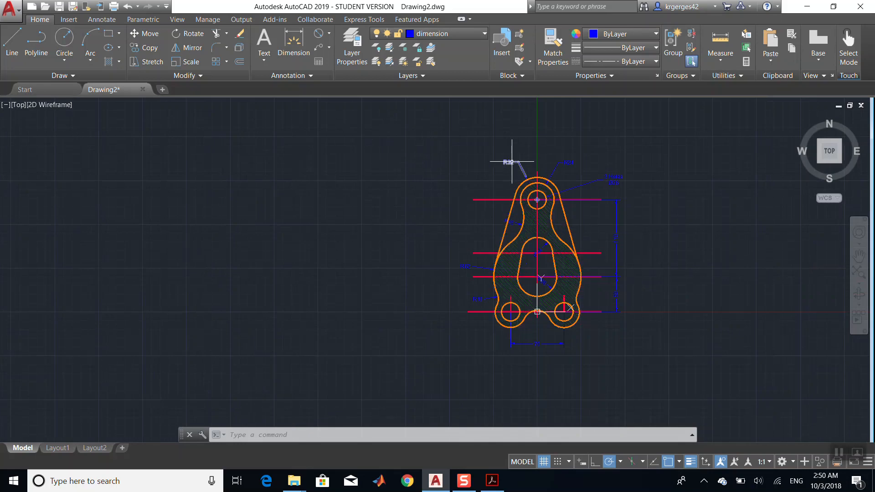
{"action": "left_click", "coordinate": [772, 462]}
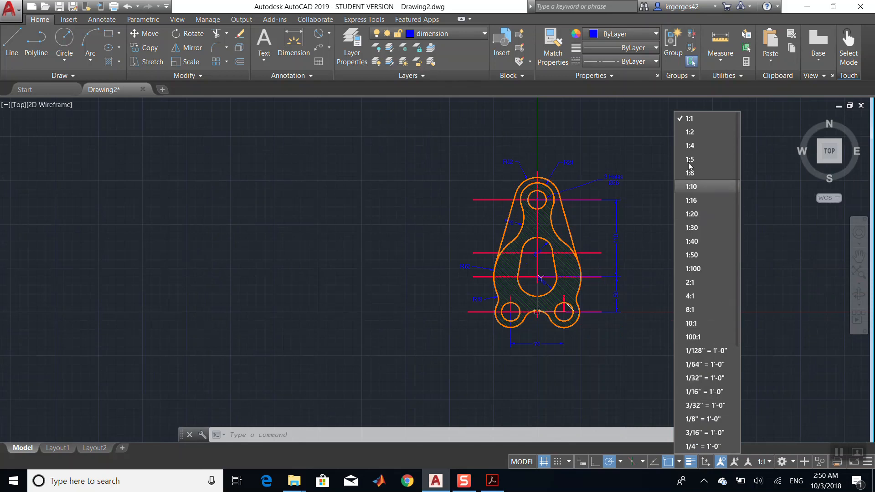
{"action": "left_click", "coordinate": [697, 120]}
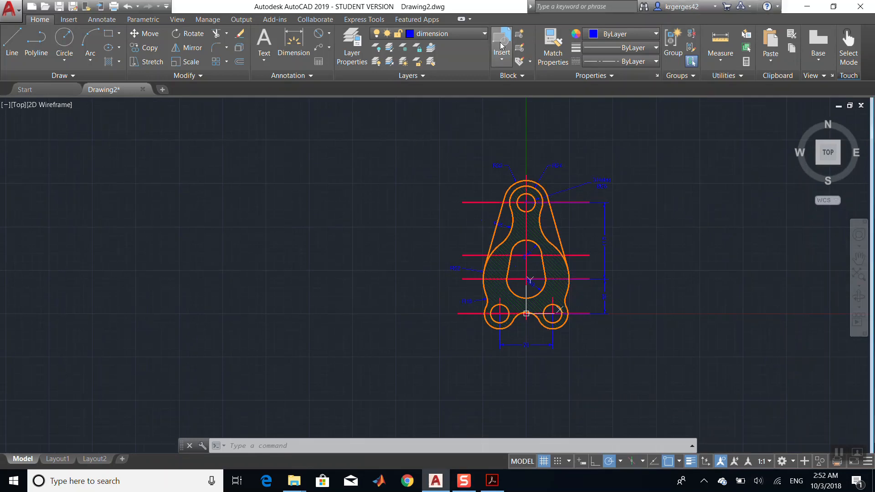
- Insert the Sheet title block, redefining its block definition, and place it around the bracket
{"action": "left_click", "coordinate": [501, 46]}
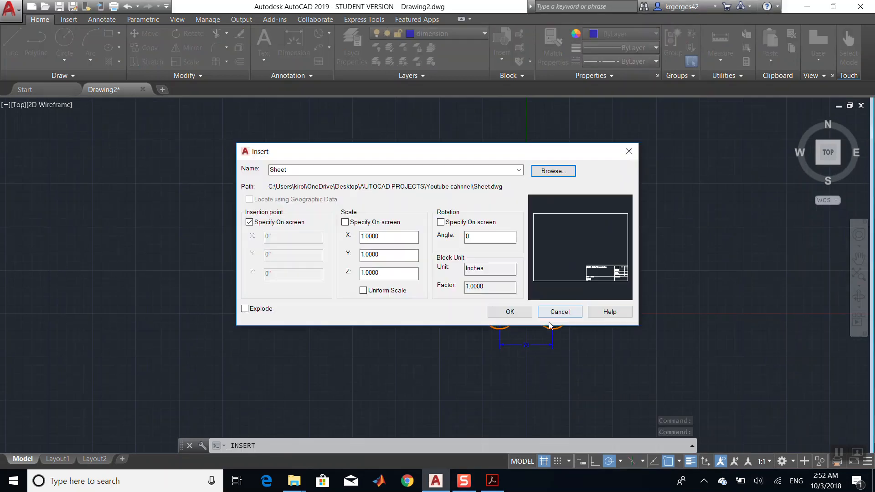
{"action": "left_click", "coordinate": [521, 310]}
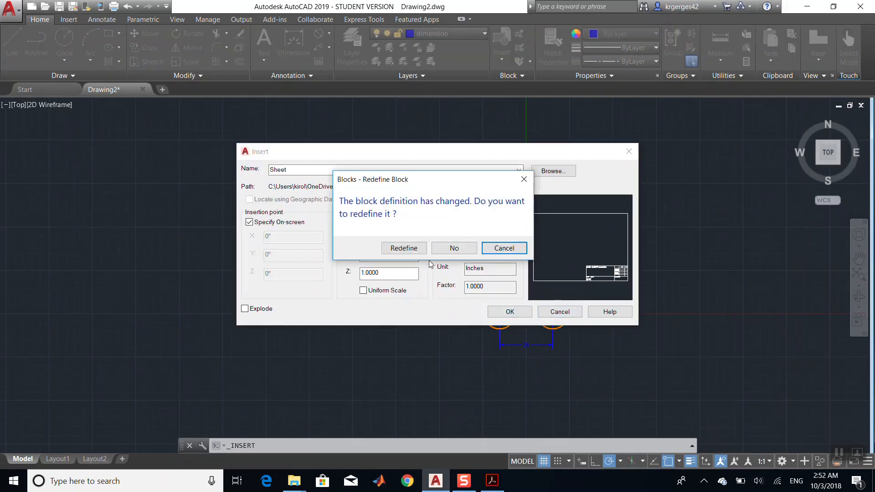
{"action": "left_click", "coordinate": [403, 248]}
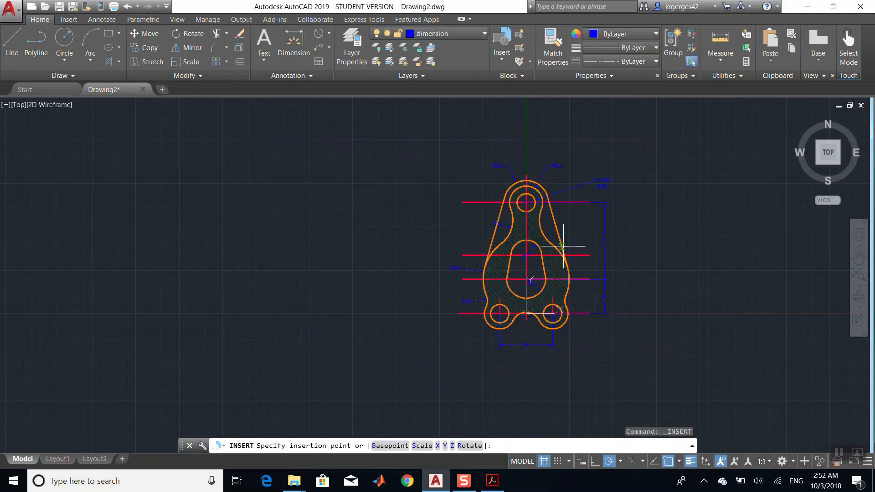
{"action": "left_click", "coordinate": [587, 256]}
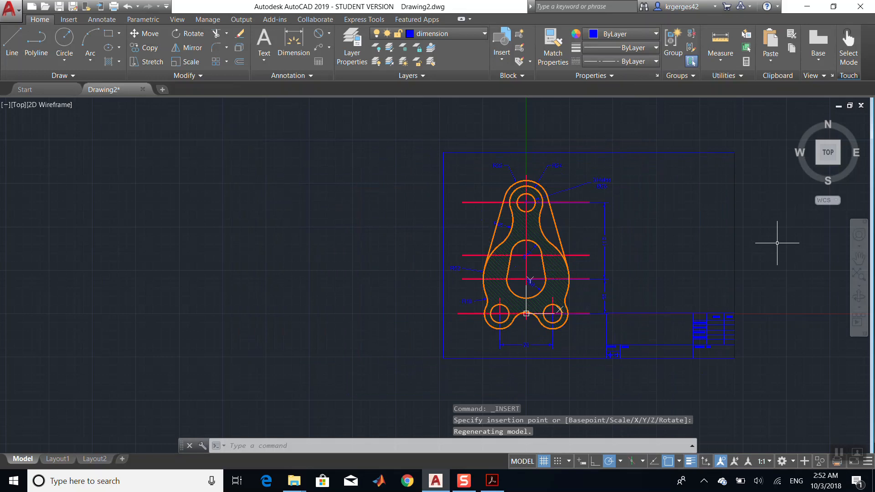
- Set layer 0's linetype to Continuous in the Layer Properties Manager
{"action": "left_click_drag", "start_coordinate": [693, 144], "coordinate": [705, 176]}
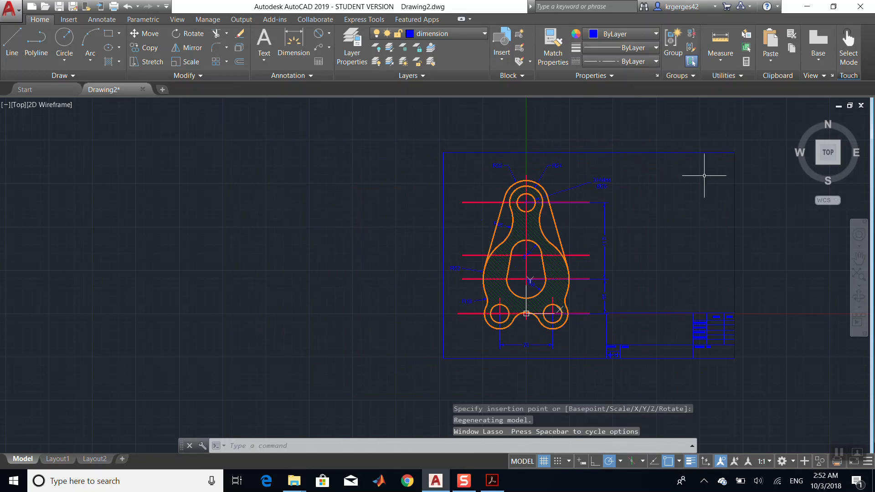
{"action": "left_click", "coordinate": [727, 167]}
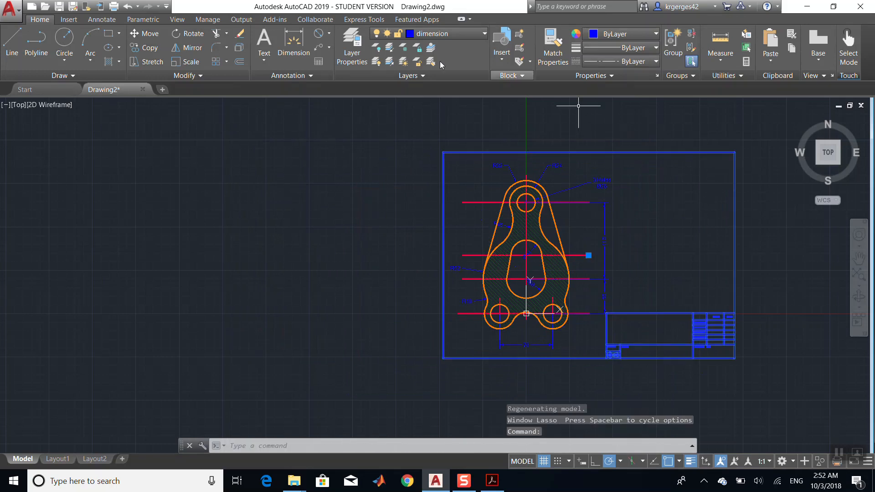
{"action": "left_click", "coordinate": [356, 43]}
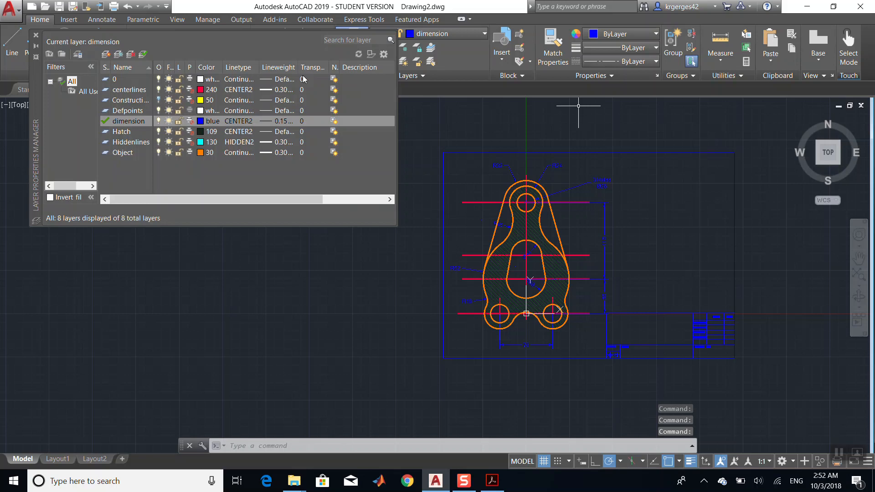
{"action": "left_click", "coordinate": [231, 79]}
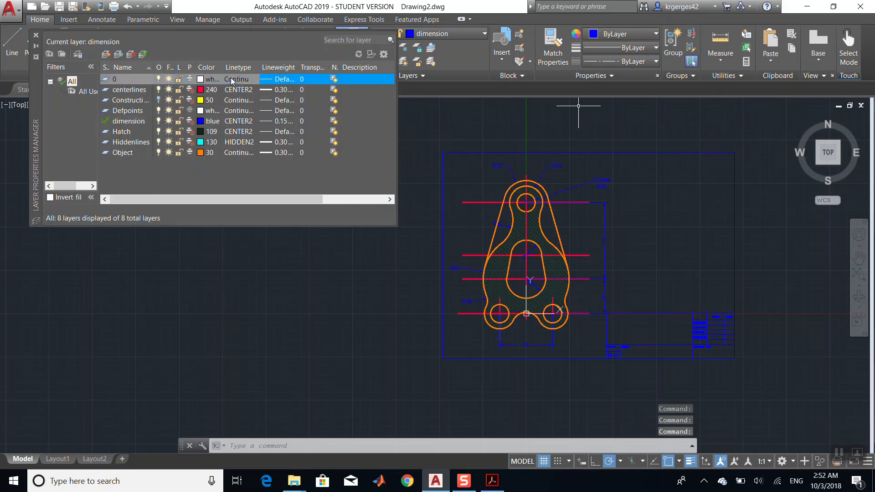
{"action": "left_click", "coordinate": [232, 79]}
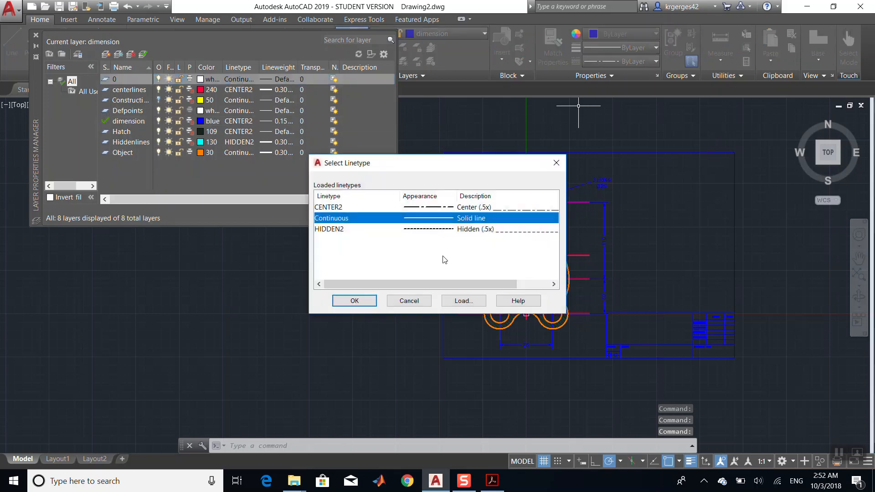
{"action": "left_click", "coordinate": [362, 300]}
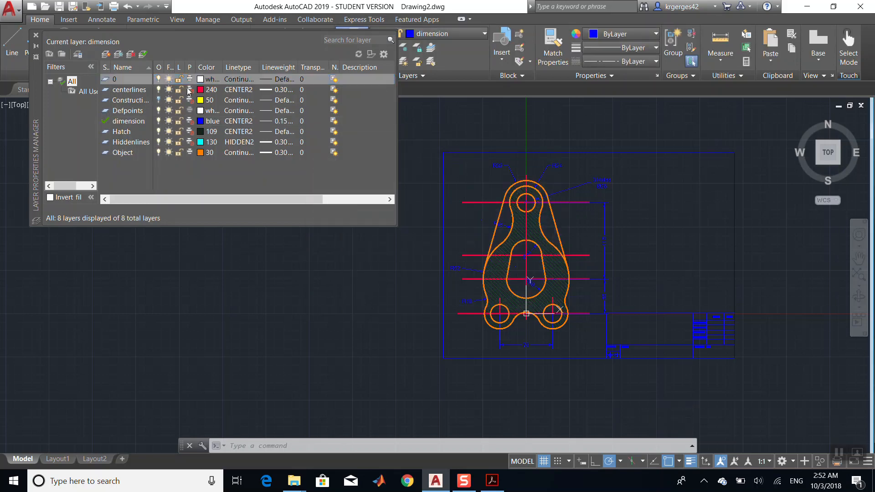
{"action": "left_click", "coordinate": [36, 35]}
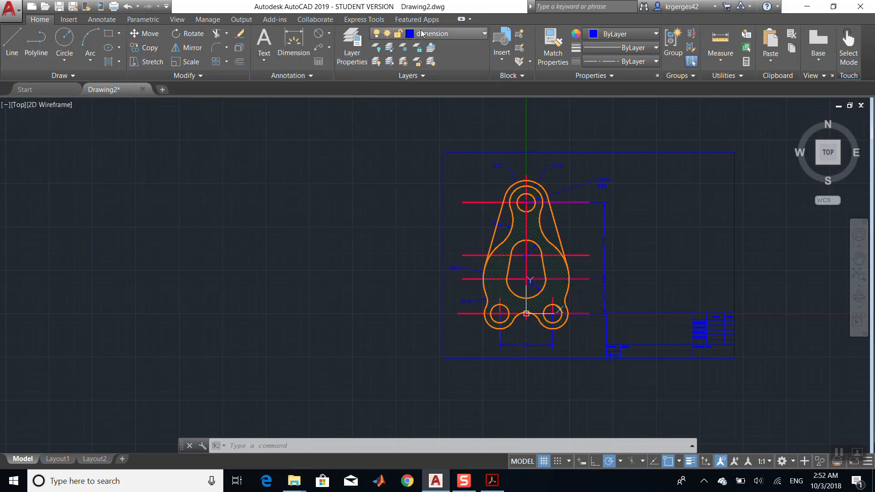
- Lock layer 0 and make it the current layer
{"action": "left_click", "coordinate": [422, 34]}
{"action": "left_click", "coordinate": [401, 47]}
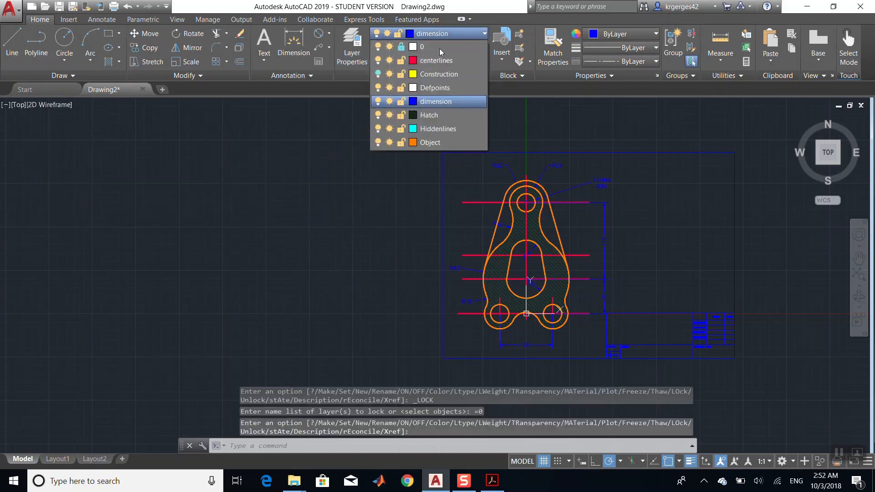
{"action": "left_click", "coordinate": [431, 46]}
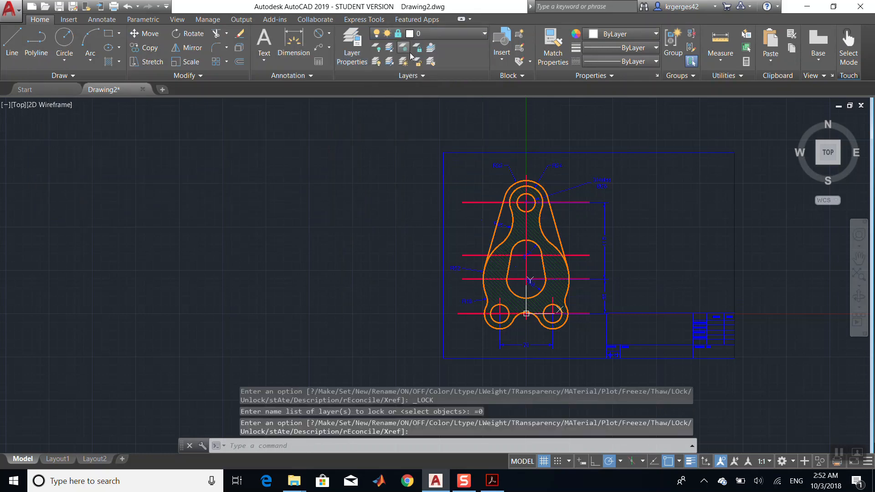
{"action": "left_click", "coordinate": [461, 32]}
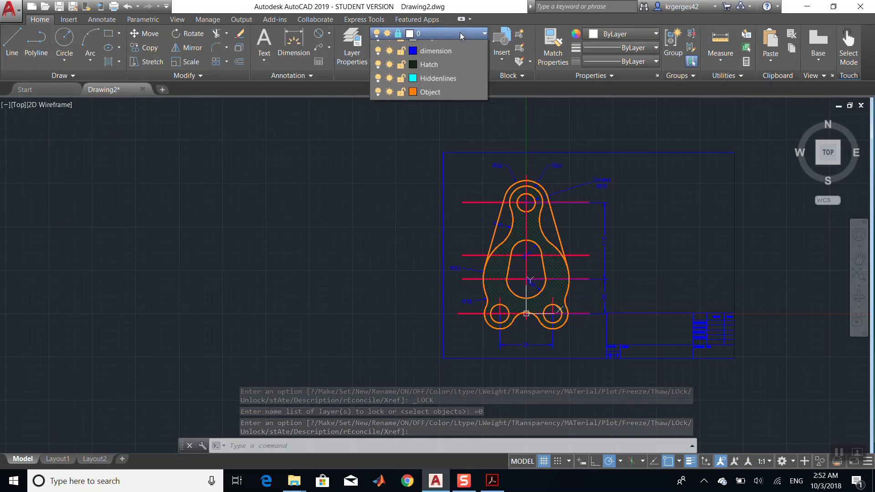
{"action": "left_click", "coordinate": [455, 35]}
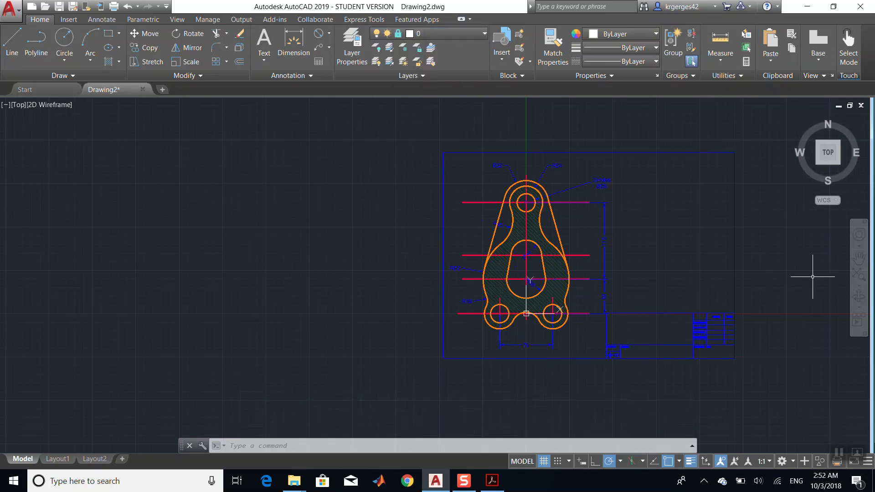
- Examine the title block and the vertical 50 dimension near the bracket's base
{"action": "left_click", "coordinate": [859, 260]}
{"action": "left_click_drag", "start_coordinate": [642, 255], "coordinate": [539, 227]}
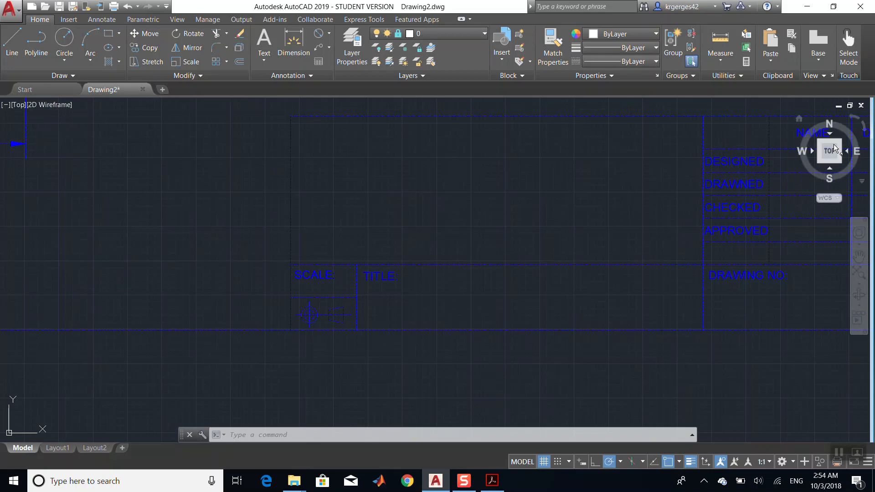
{"action": "left_click", "coordinate": [859, 256]}
{"action": "mouse_move", "coordinate": [235, 172]}
{"action": "left_mouse_down"}
{"action": "mouse_move", "coordinate": [311, 199]}
{"action": "mouse_move", "coordinate": [617, 250]}
{"action": "left_mouse_up"}
{"action": "mouse_move", "coordinate": [471, 237]}
{"action": "left_mouse_down"}
{"action": "mouse_move", "coordinate": [524, 400]}
{"action": "mouse_move", "coordinate": [496, 393]}
{"action": "left_mouse_up"}
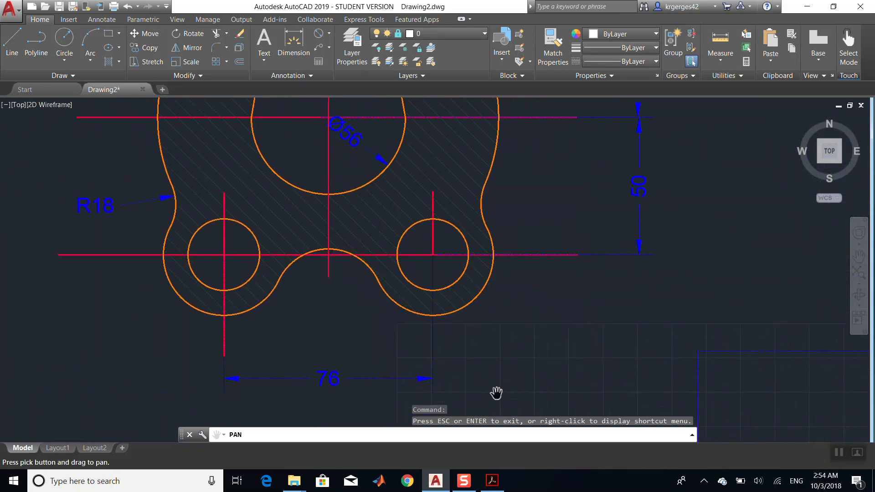
{"action": "key", "text": "Escape"}
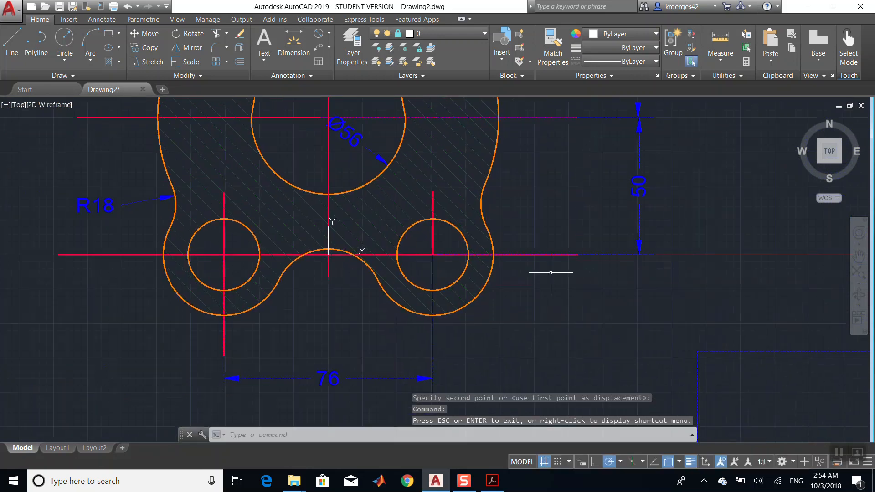
{"action": "left_click", "coordinate": [622, 254]}
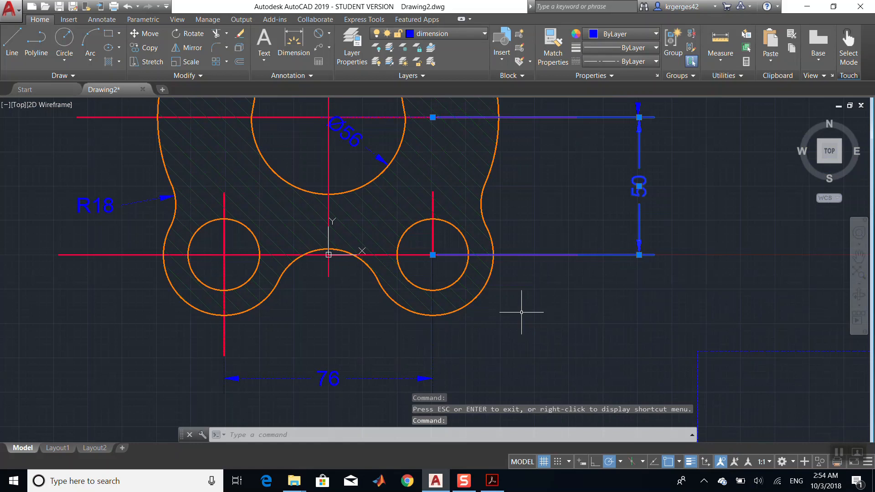
{"action": "scroll", "coordinate": [522, 312], "scroll_direction": "down", "scroll_amount": 4}
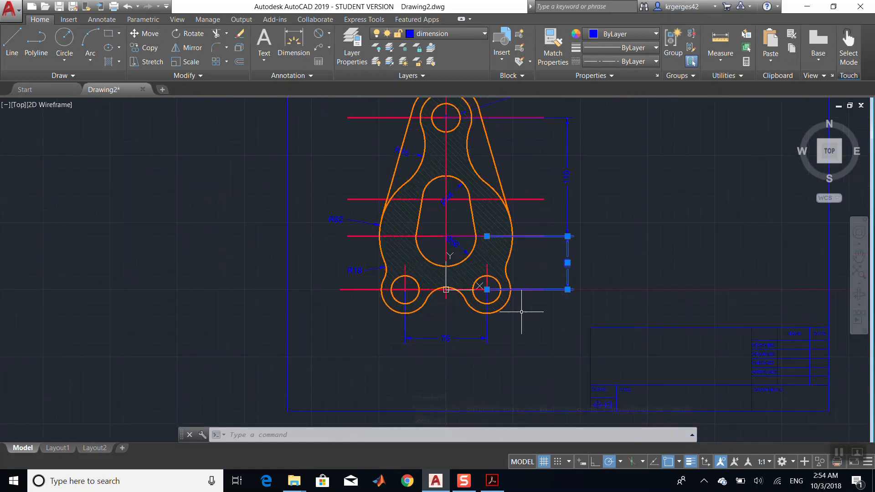
{"action": "key", "text": "Escape"}
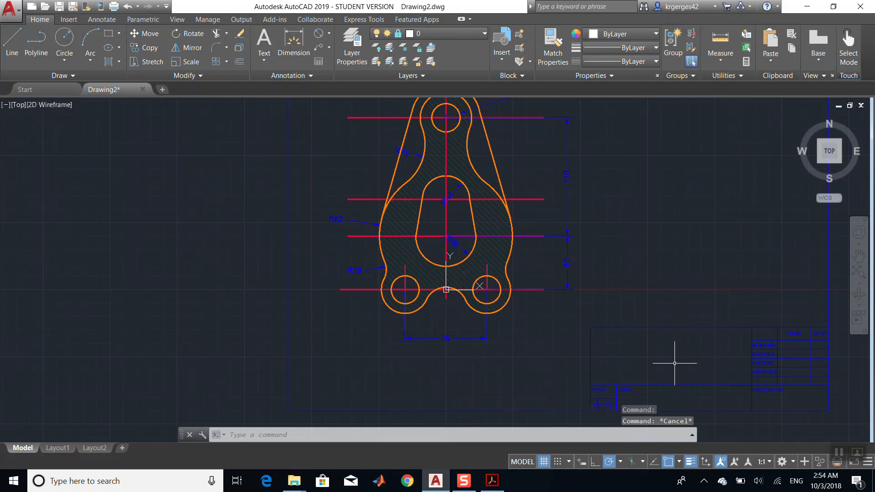
- Make dimension the current layer
{"action": "scroll", "coordinate": [675, 363], "scroll_direction": "down", "scroll_amount": 3}
{"action": "scroll", "coordinate": [674, 364], "scroll_direction": "up", "scroll_amount": 8}
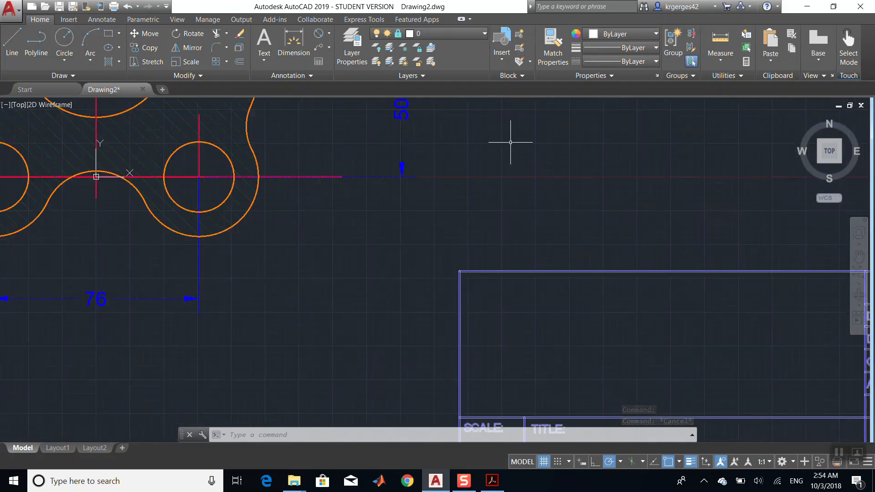
{"action": "left_click", "coordinate": [451, 33]}
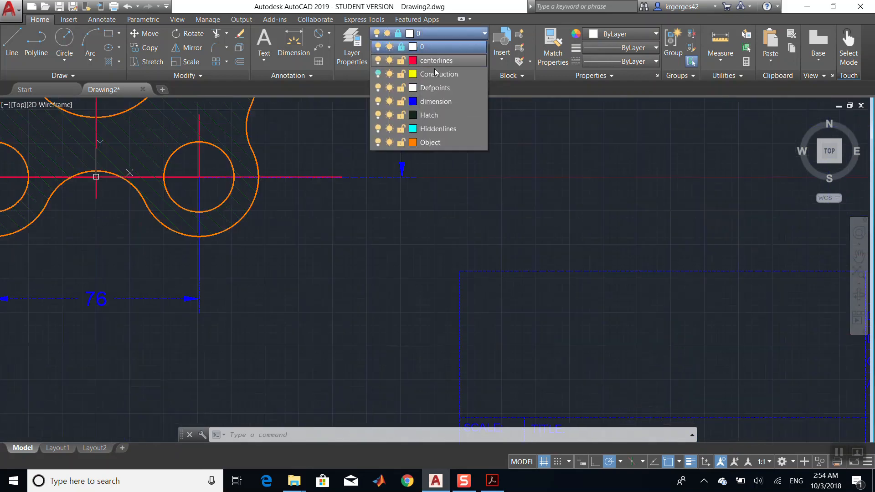
{"action": "left_click", "coordinate": [449, 103]}
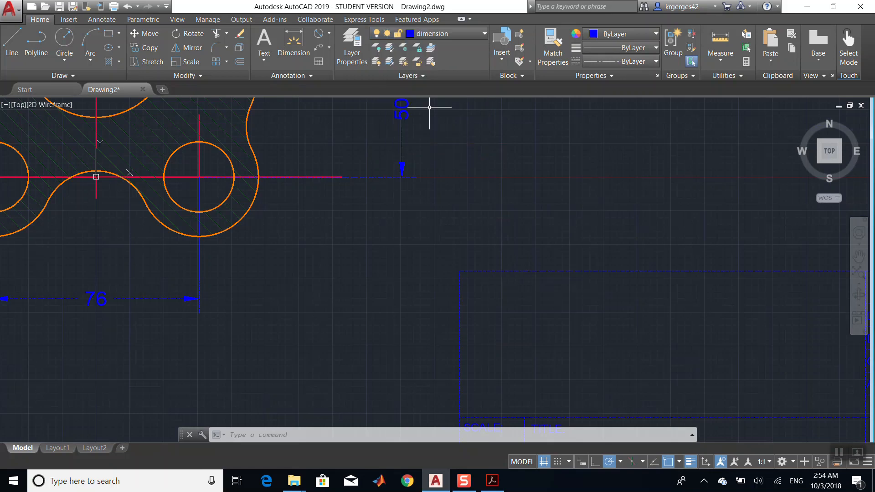
{"action": "left_click", "coordinate": [352, 50]}
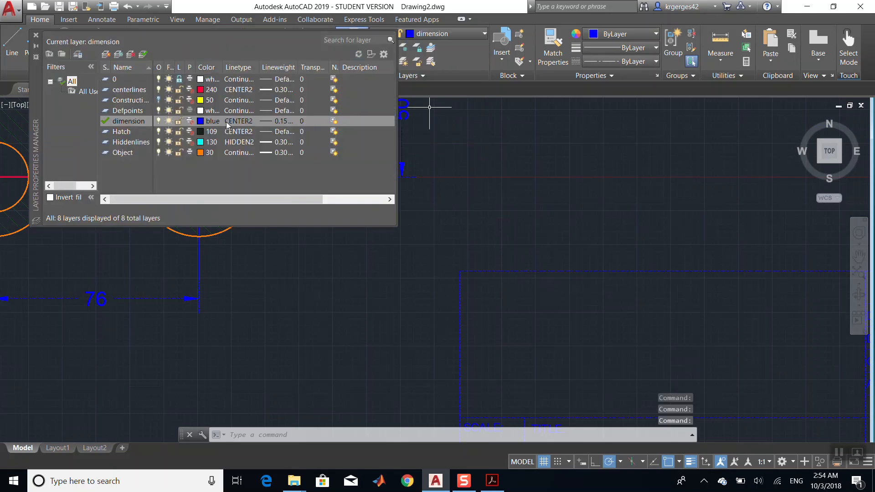
{"action": "left_click", "coordinate": [265, 121]}
{"action": "left_click", "coordinate": [416, 175]}
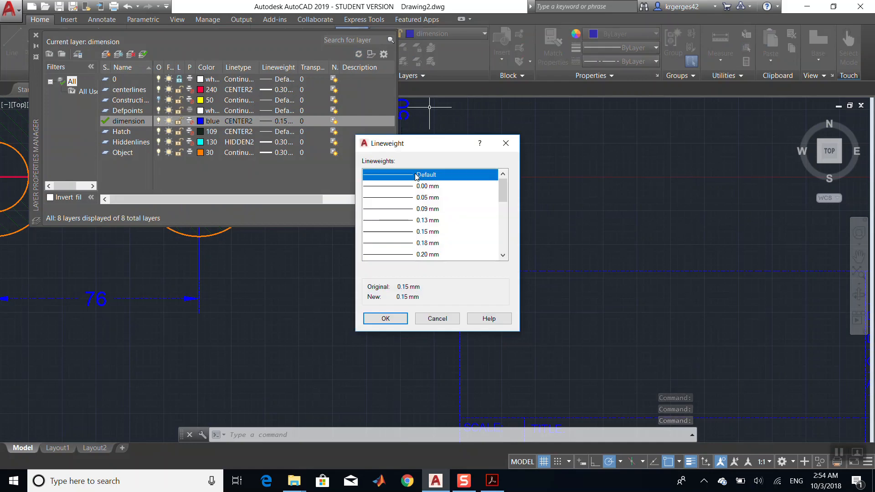
{"action": "left_click", "coordinate": [506, 143]}
- Set the dimension layer's linetype to Continuous and close the Layer Properties Manager
{"action": "left_click", "coordinate": [239, 122]}
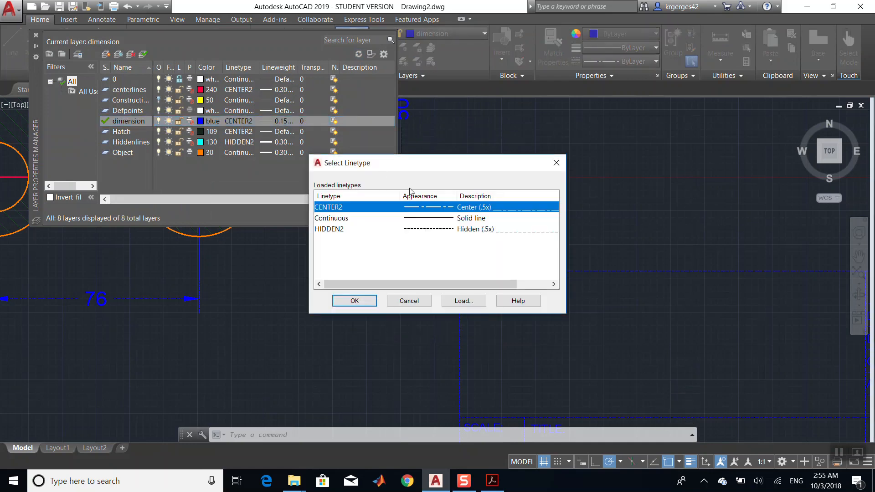
{"action": "left_click", "coordinate": [447, 219]}
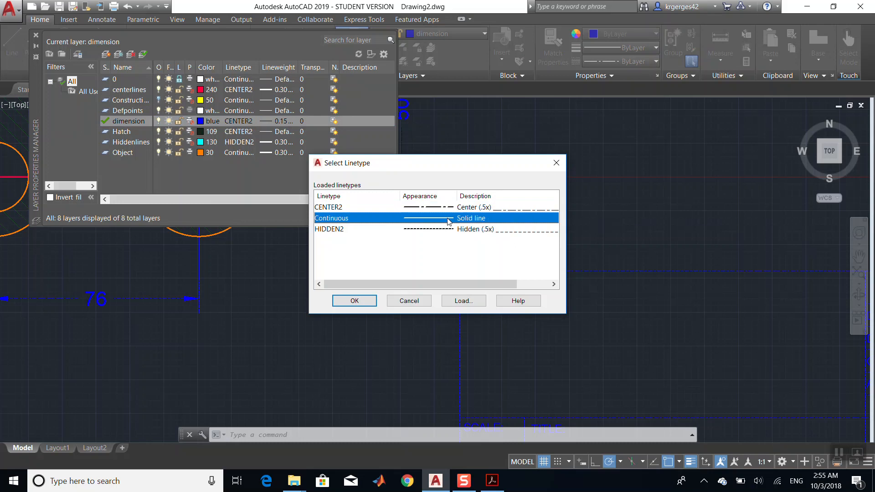
{"action": "left_click", "coordinate": [358, 301]}
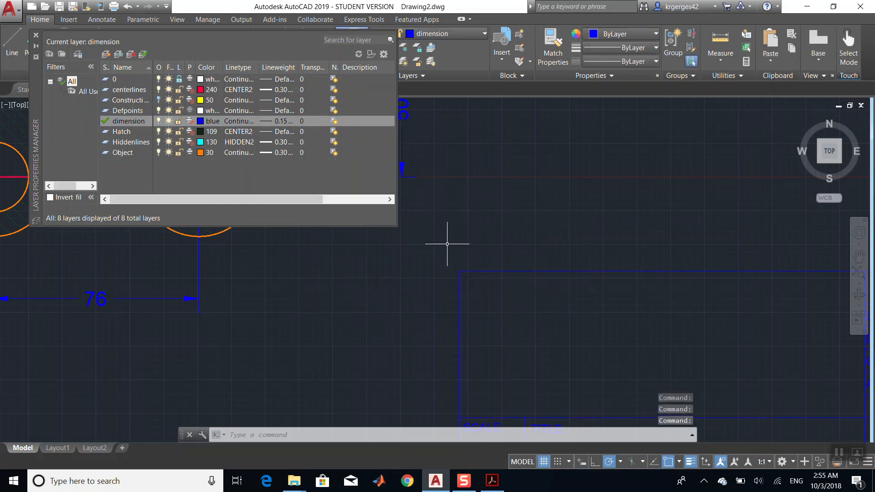
{"action": "left_click", "coordinate": [36, 35]}
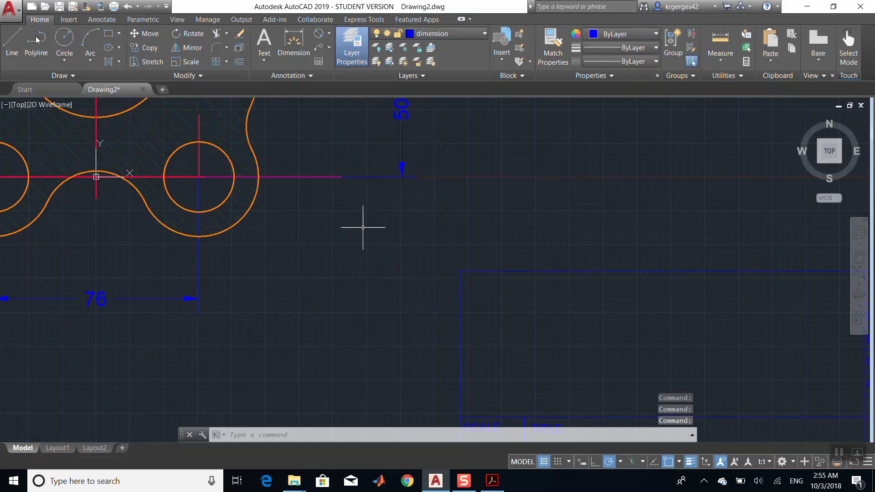
- Write multiline text reading ips and tricks in the title block's TITLE field using the Annotative text style
{"action": "scroll", "coordinate": [526, 257], "scroll_direction": "down", "scroll_amount": 4}
{"action": "scroll", "coordinate": [527, 258], "scroll_direction": "up", "scroll_amount": 12}
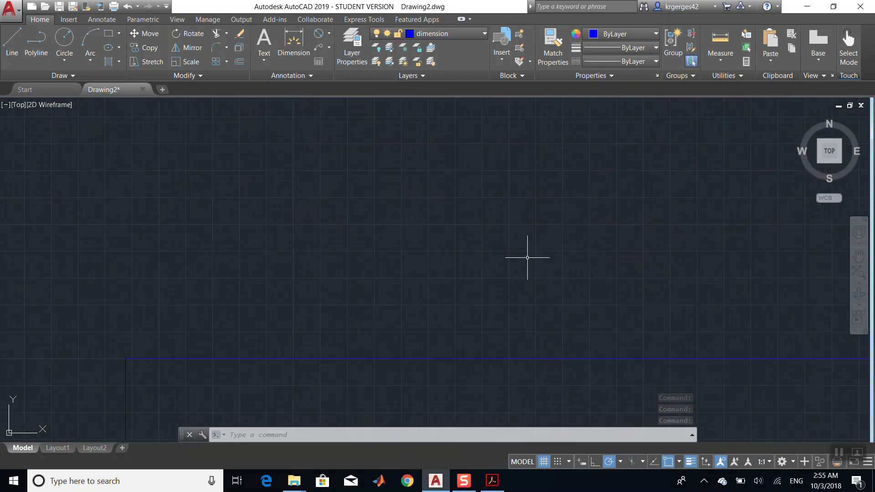
{"action": "left_click", "coordinate": [859, 256]}
{"action": "mouse_move", "coordinate": [579, 264]}
{"action": "left_mouse_down"}
{"action": "mouse_move", "coordinate": [370, 188]}
{"action": "mouse_move", "coordinate": [182, 97]}
{"action": "left_mouse_up"}
{"action": "scroll", "coordinate": [462, 217], "scroll_direction": "down", "scroll_amount": 2}
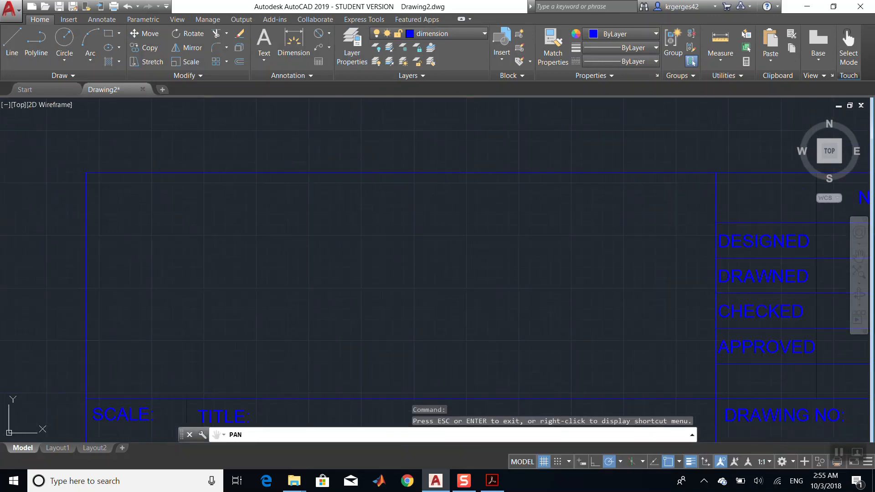
{"action": "scroll", "coordinate": [469, 257], "scroll_direction": "down", "scroll_amount": 2}
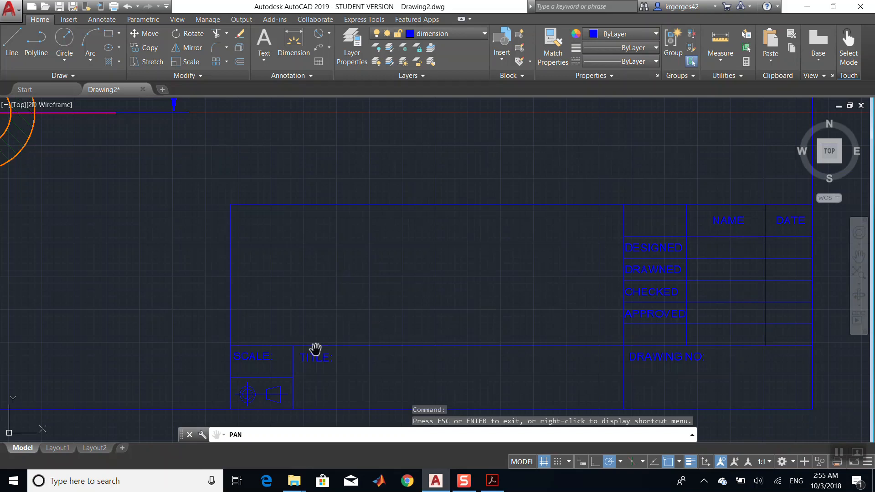
{"action": "left_click_drag", "start_coordinate": [457, 363], "coordinate": [414, 250]}
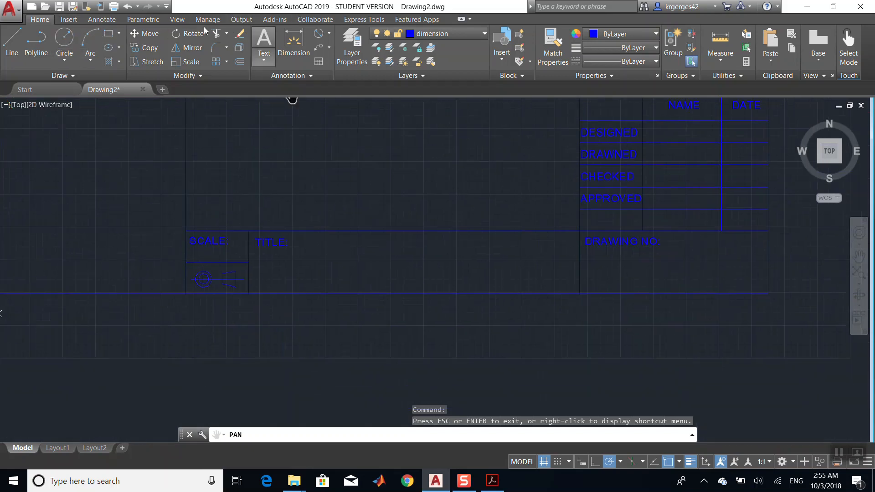
{"action": "left_click", "coordinate": [67, 20]}
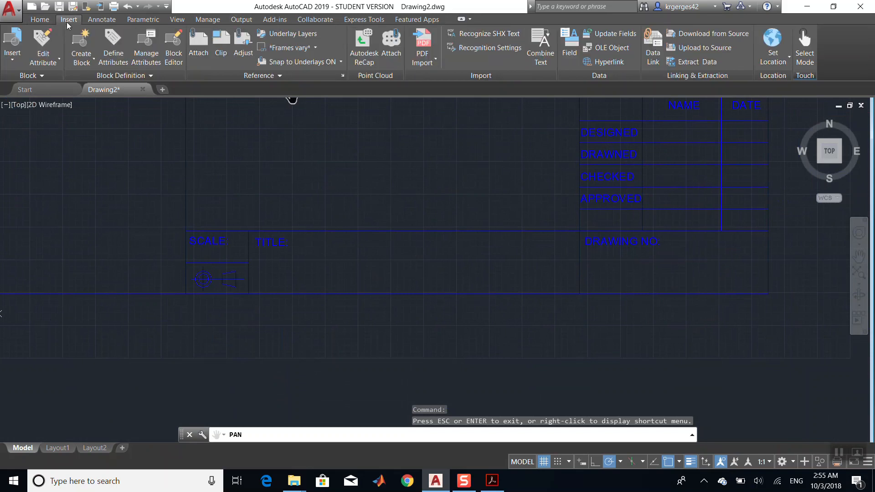
{"action": "left_click", "coordinate": [36, 21]}
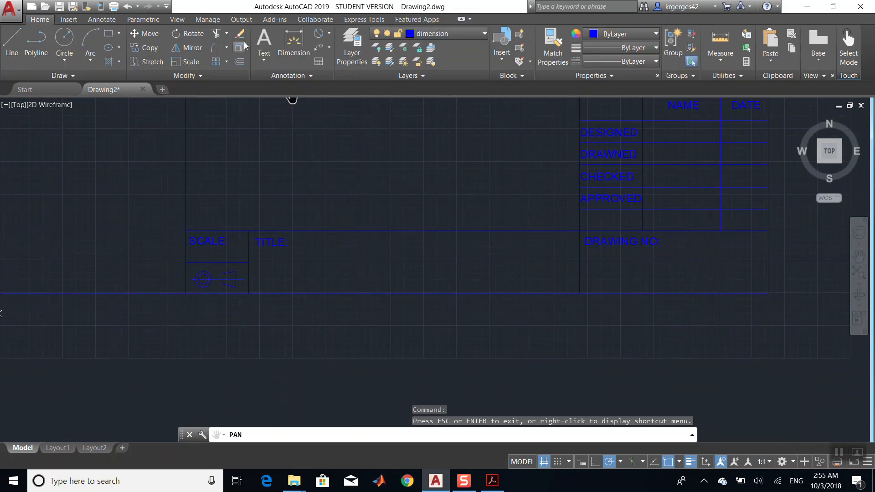
{"action": "left_click", "coordinate": [269, 58]}
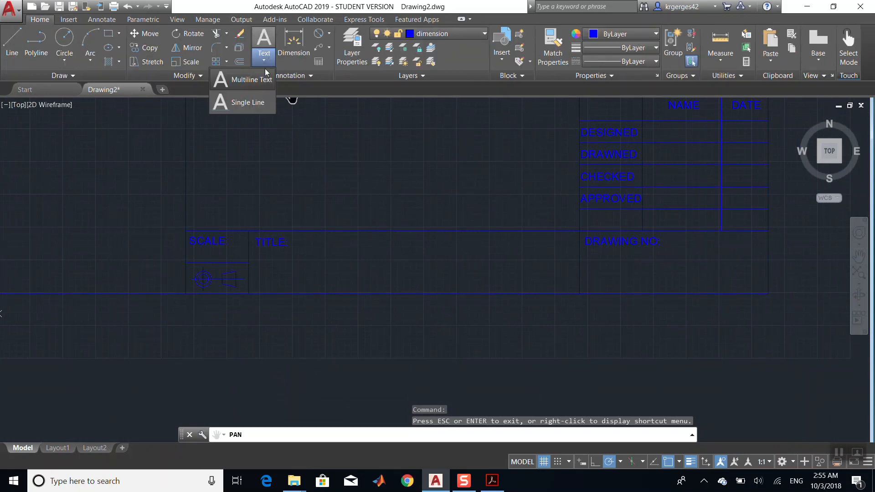
{"action": "left_click", "coordinate": [262, 83]}
{"action": "left_click", "coordinate": [299, 239]}
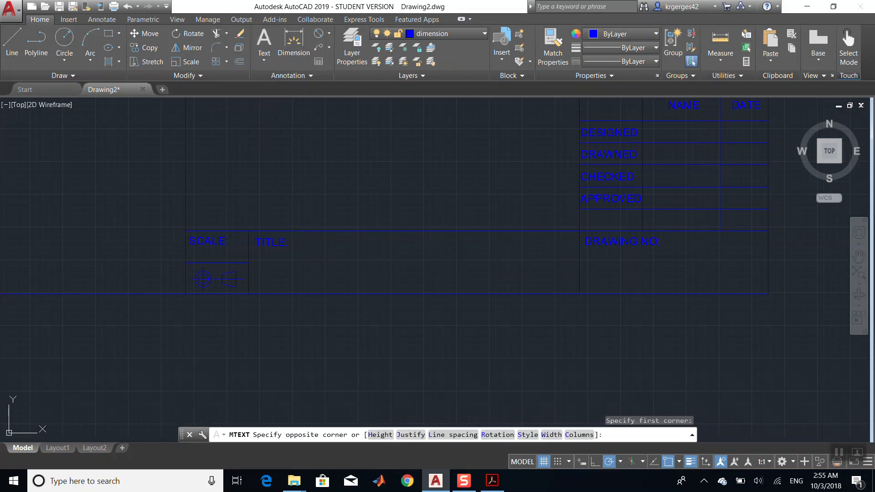
{"action": "left_click", "coordinate": [447, 279]}
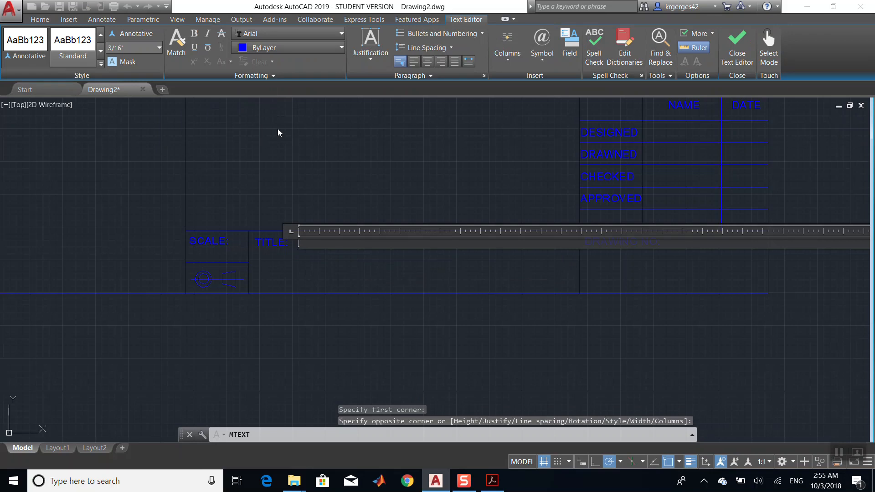
{"action": "left_click", "coordinate": [29, 45]}
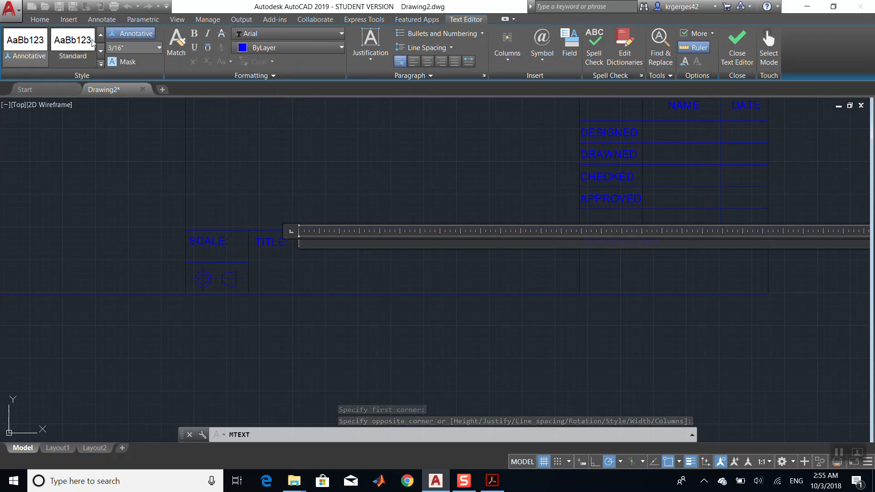
{"action": "left_click", "coordinate": [160, 48]}
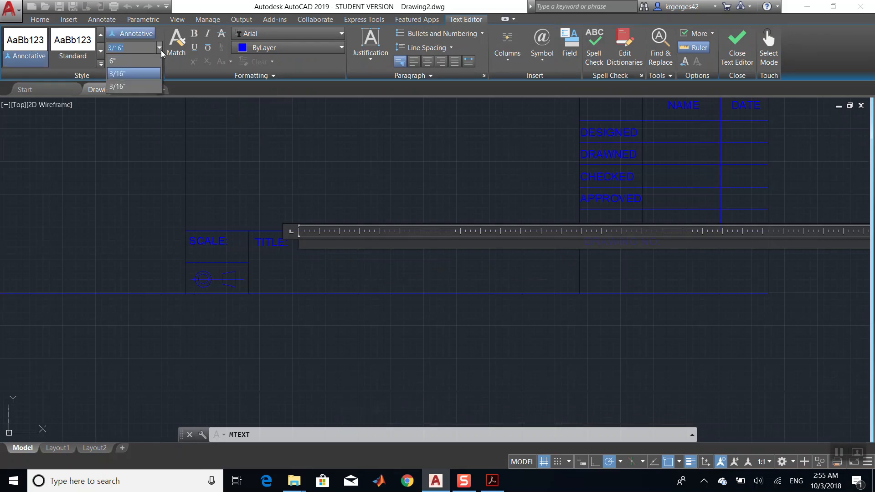
{"action": "left_click", "coordinate": [161, 51]}
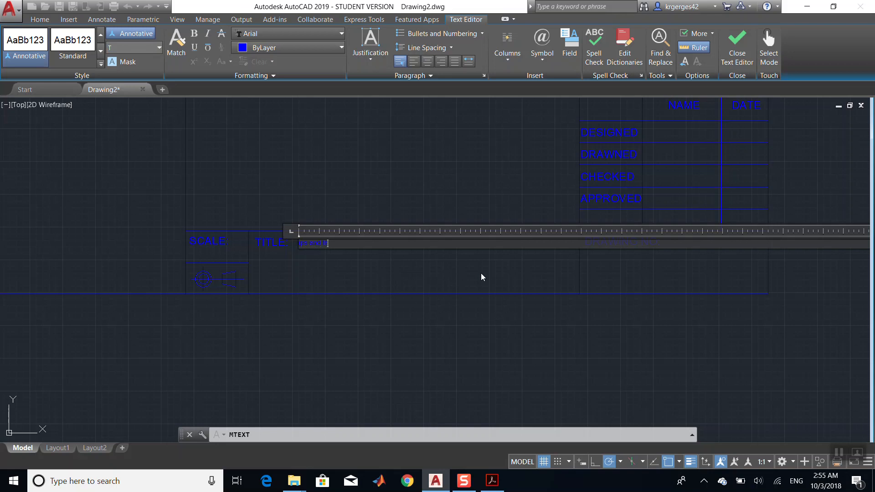
{"action": "key", "text": "Return"}
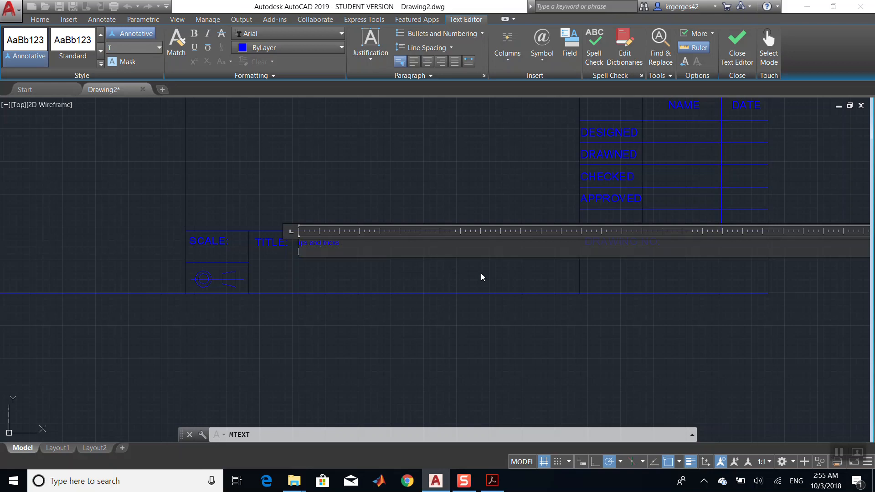
{"action": "key", "text": "BackSpace"}
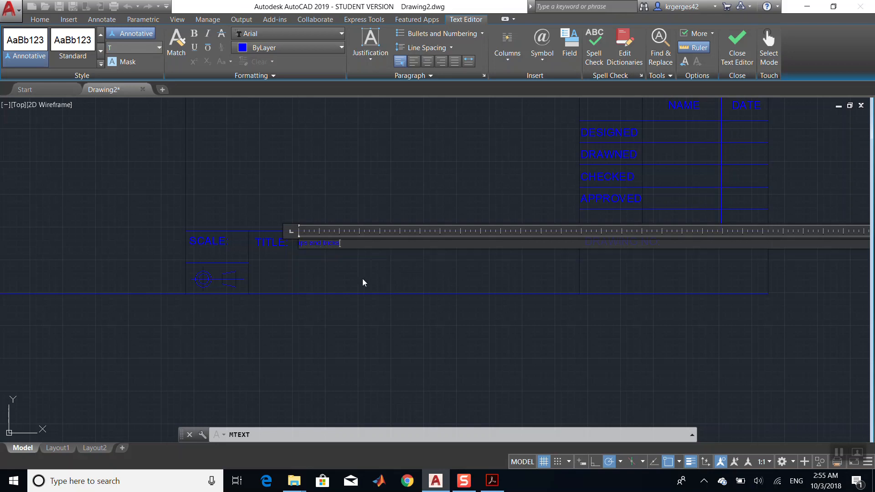
{"action": "left_click", "coordinate": [301, 275]}
{"action": "left_click", "coordinate": [298, 242]}
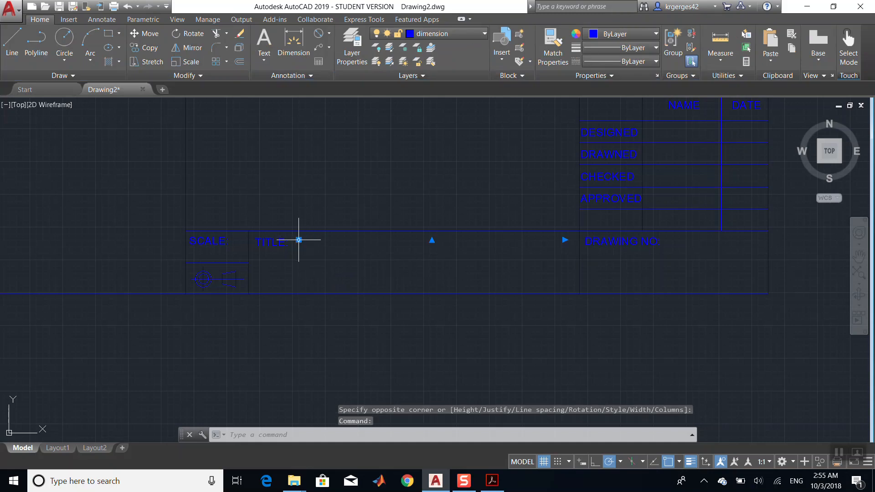
{"action": "scroll", "coordinate": [246, 252], "scroll_direction": "up", "scroll_amount": 6}
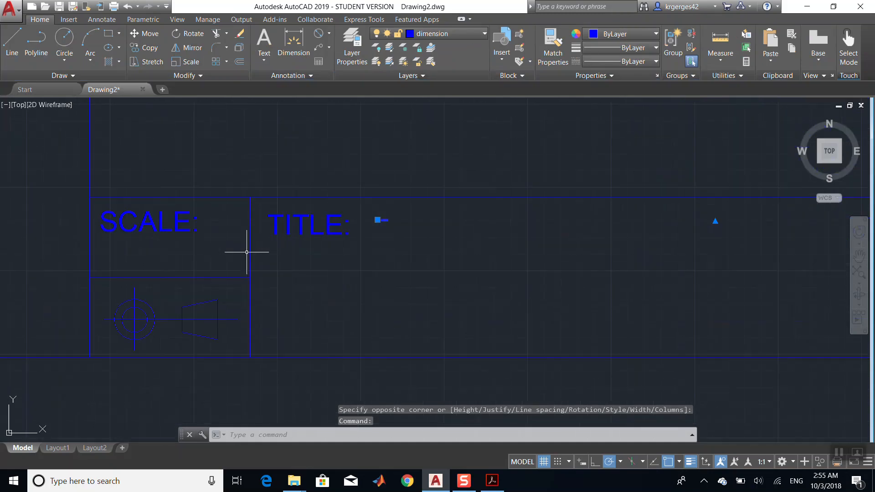
{"action": "left_click", "coordinate": [770, 462]}
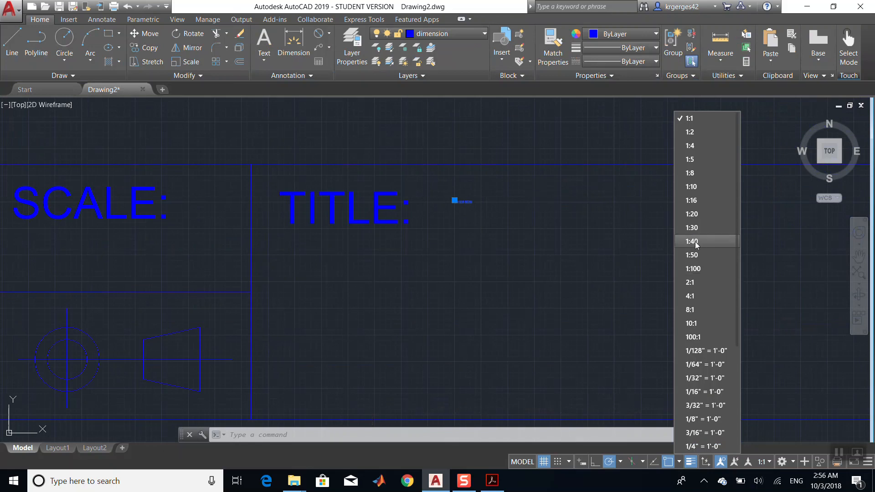
{"action": "left_click", "coordinate": [701, 121]}
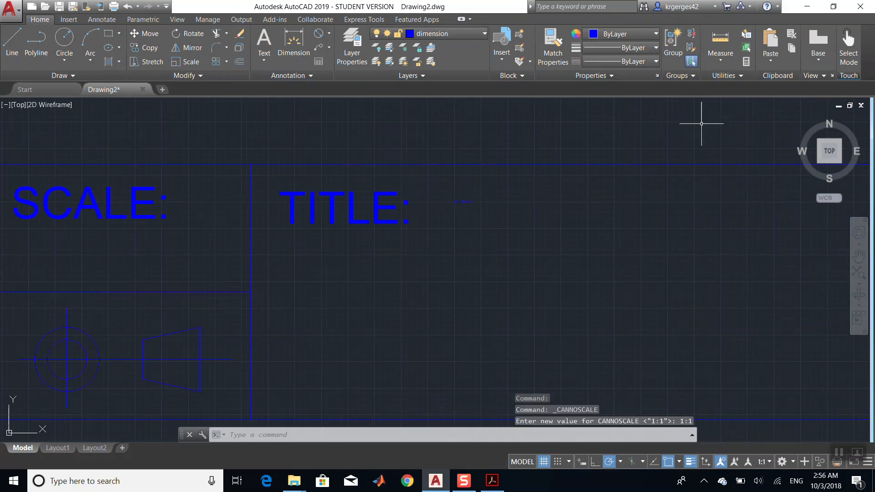
- Enlarge the title text with Scale, using its left end as the base point
{"action": "left_click", "coordinate": [455, 201]}
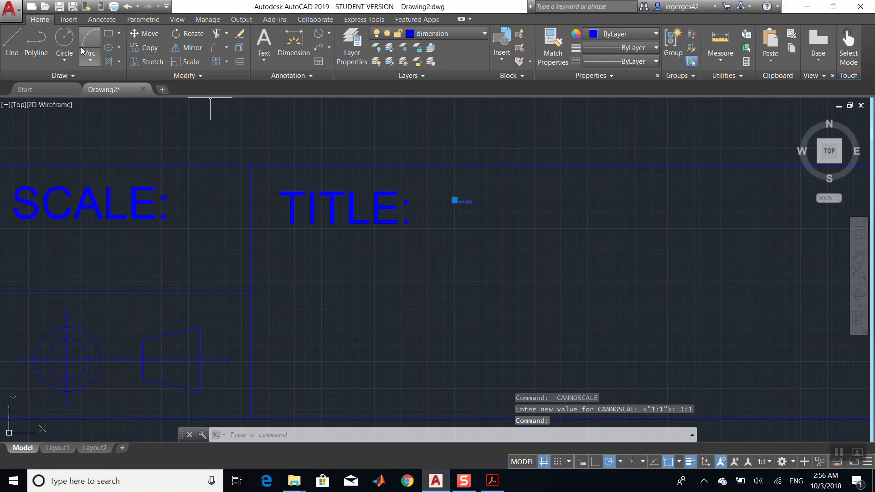
{"action": "left_click", "coordinate": [267, 63]}
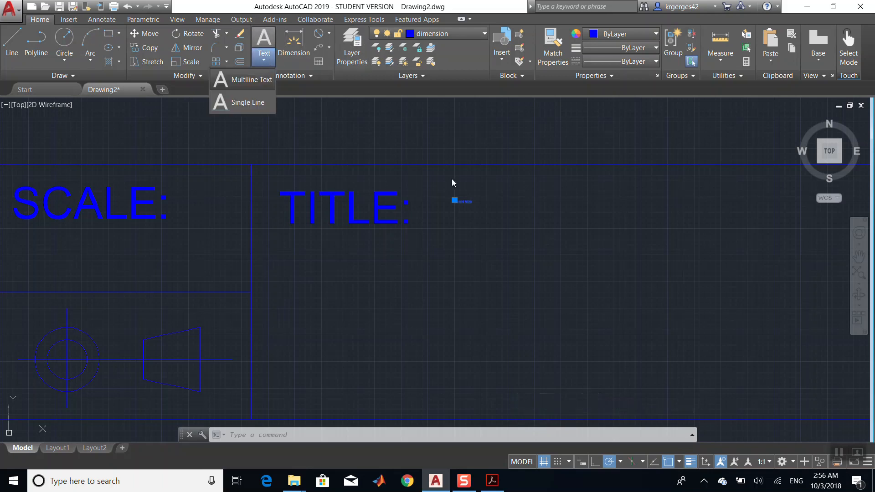
{"action": "left_click", "coordinate": [468, 205]}
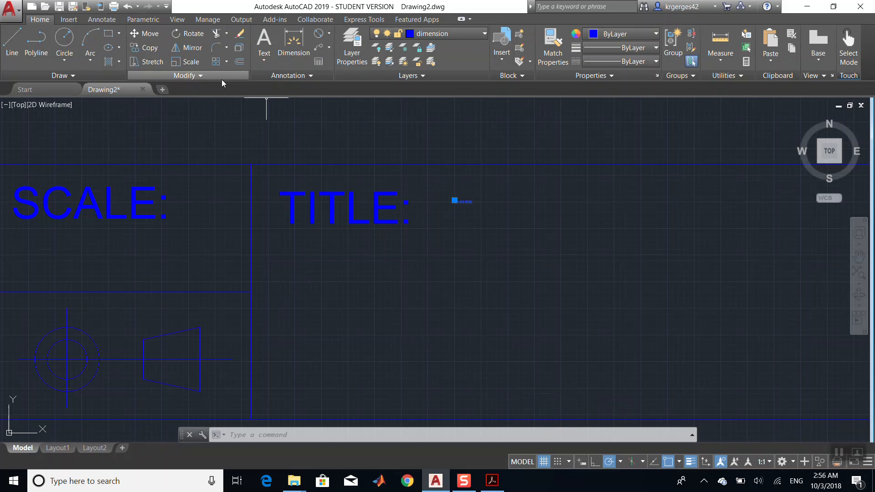
{"action": "left_click", "coordinate": [200, 62]}
{"action": "left_click", "coordinate": [467, 200]}
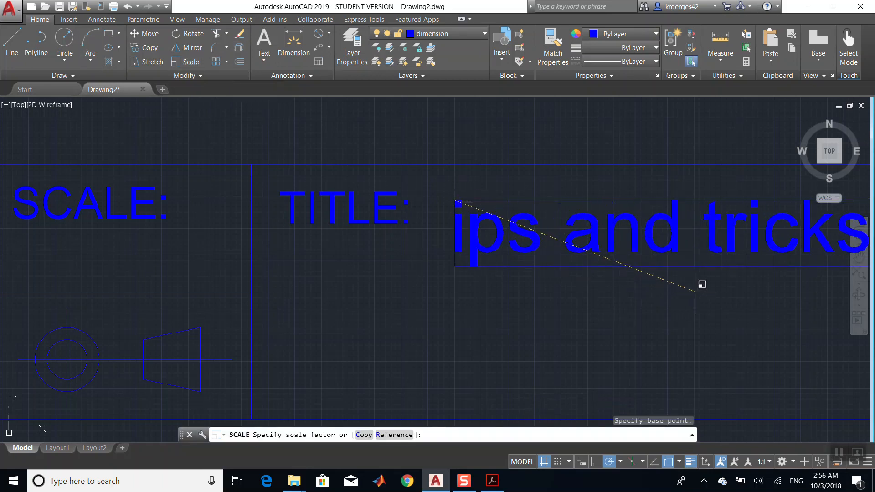
{"action": "left_click", "coordinate": [696, 294]}
{"action": "left_click", "coordinate": [493, 227]}
{"action": "scroll", "coordinate": [492, 227], "scroll_direction": "down", "scroll_amount": 6}
{"action": "scroll", "coordinate": [493, 227], "scroll_direction": "up", "scroll_amount": 5}
{"action": "scroll", "coordinate": [492, 227], "scroll_direction": "down", "scroll_amount": 7}
{"action": "scroll", "coordinate": [492, 227], "scroll_direction": "up", "scroll_amount": 4}
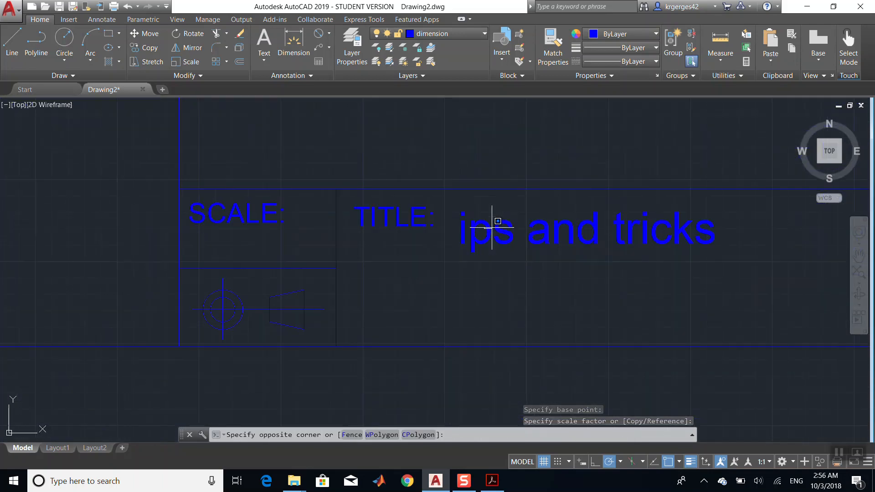
{"action": "key", "text": "Escape"}
{"action": "left_click", "coordinate": [469, 239]}
{"action": "key", "text": "Escape"}
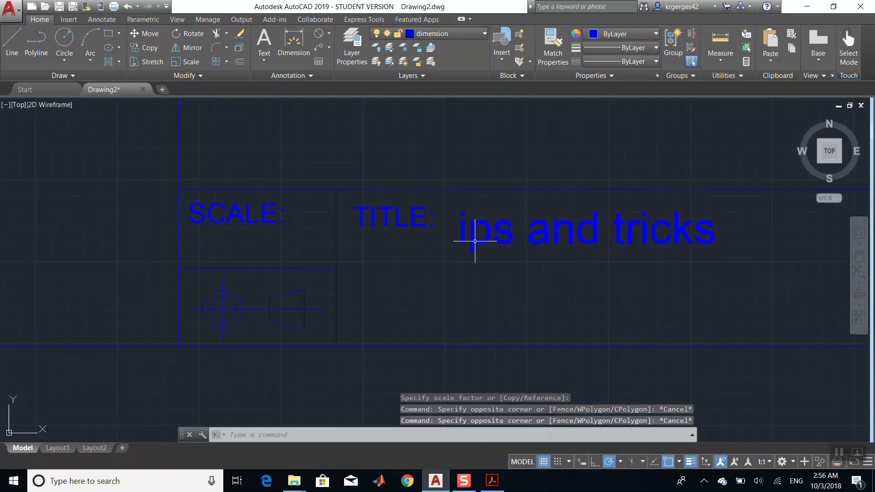
- Edit the title text so it reads Tips and tricks
{"action": "left_click", "coordinate": [475, 240]}
{"action": "double_click", "coordinate": [463, 239]}
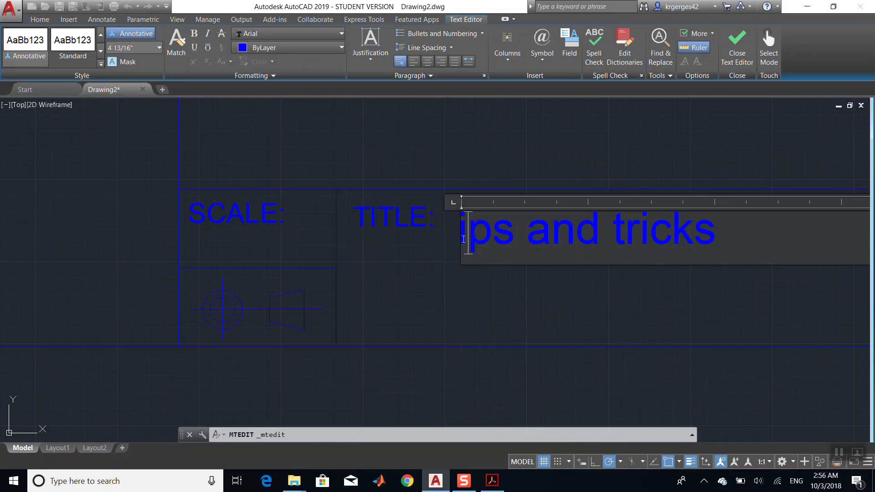
{"action": "type", "text": "T"}
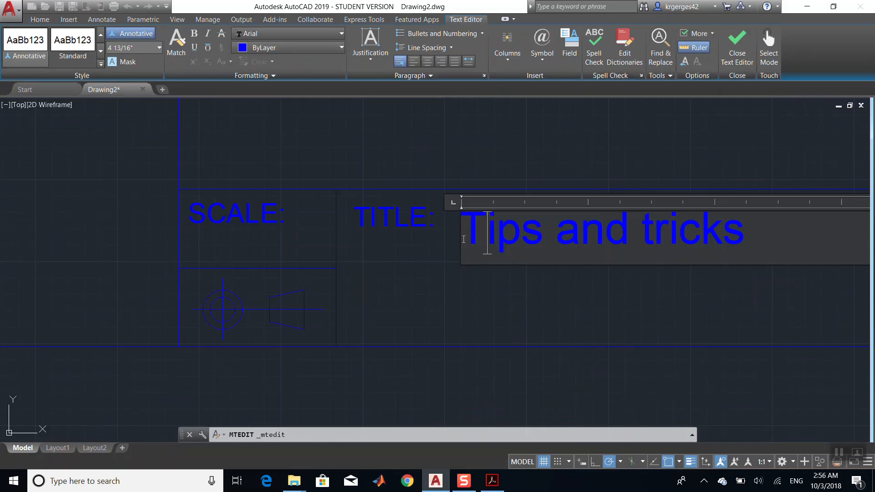
{"action": "key", "text": "Return"}
{"action": "key", "text": "BackSpace"}
{"action": "left_click", "coordinate": [430, 303]}
{"action": "scroll", "coordinate": [429, 299], "scroll_direction": "down", "scroll_amount": 6}
{"action": "scroll", "coordinate": [429, 298], "scroll_direction": "up", "scroll_amount": 5}
{"action": "left_click", "coordinate": [557, 228]}
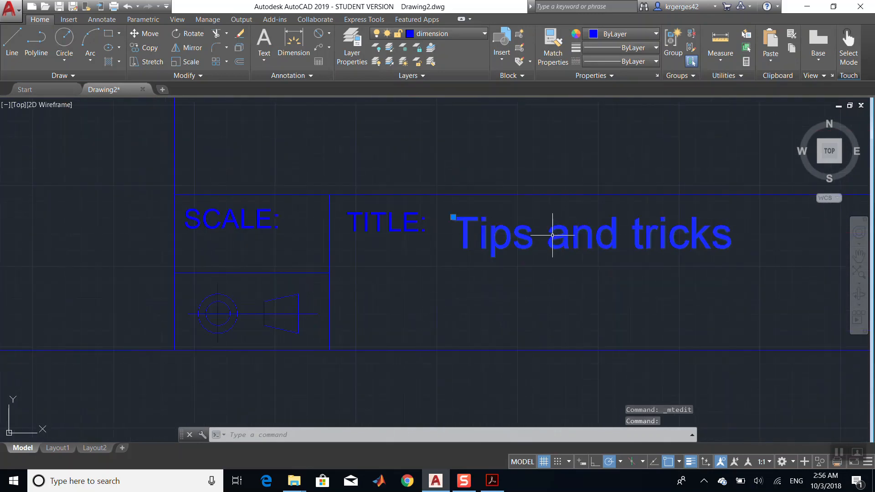
{"action": "left_click", "coordinate": [591, 237]}
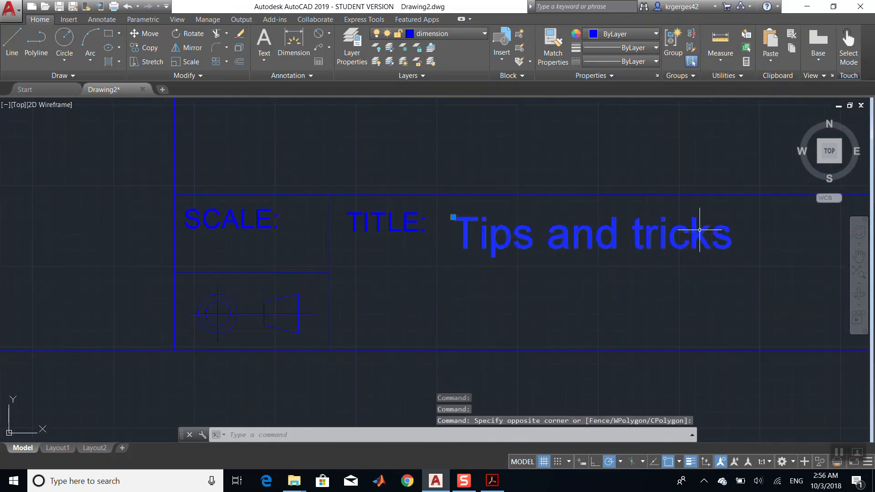
{"action": "left_click", "coordinate": [650, 239]}
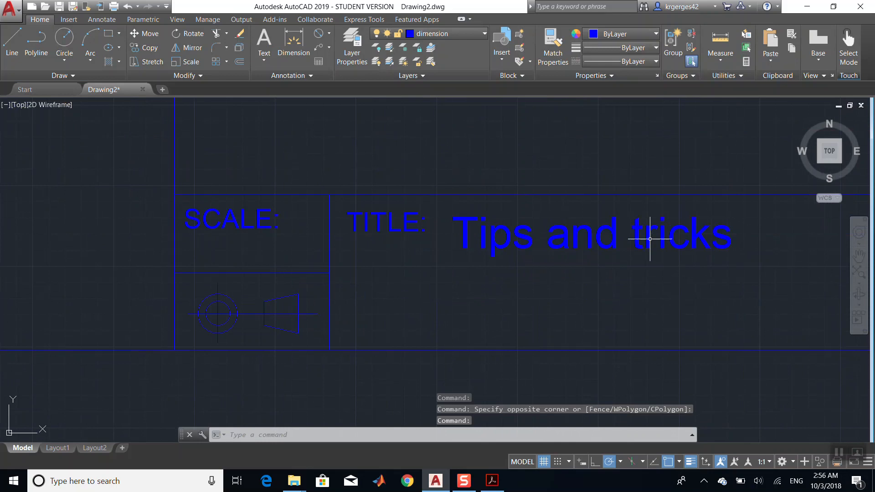
{"action": "key", "text": "Escape"}
{"action": "key", "text": "Escape"}
- Add a new layer named Text in the Layer Properties Manager
{"action": "left_click", "coordinate": [670, 237]}
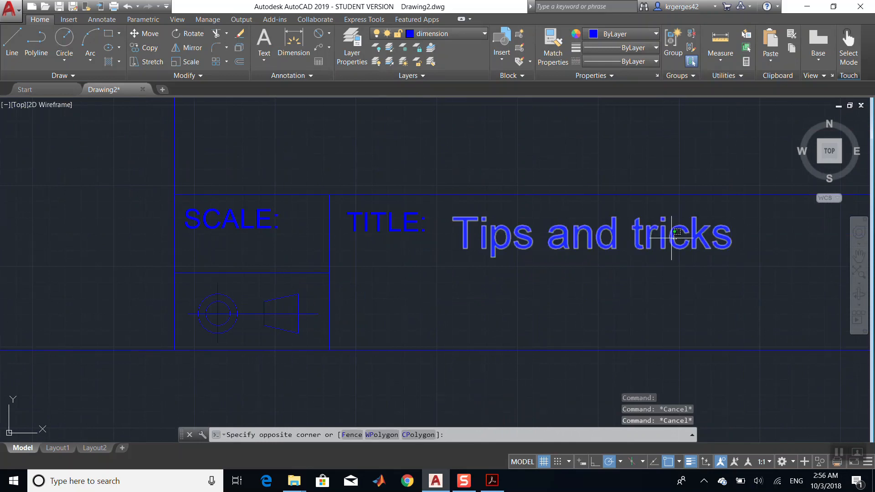
{"action": "left_click", "coordinate": [672, 238]}
{"action": "left_click", "coordinate": [352, 46]}
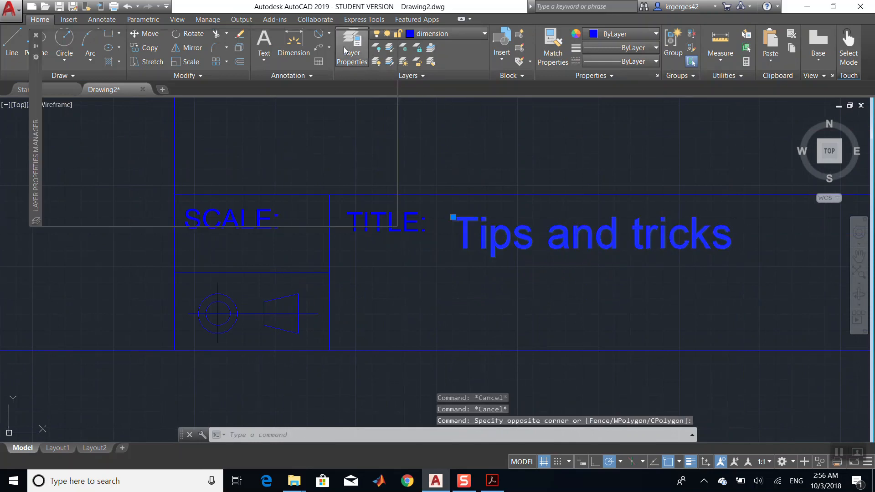
{"action": "right_click", "coordinate": [217, 183]}
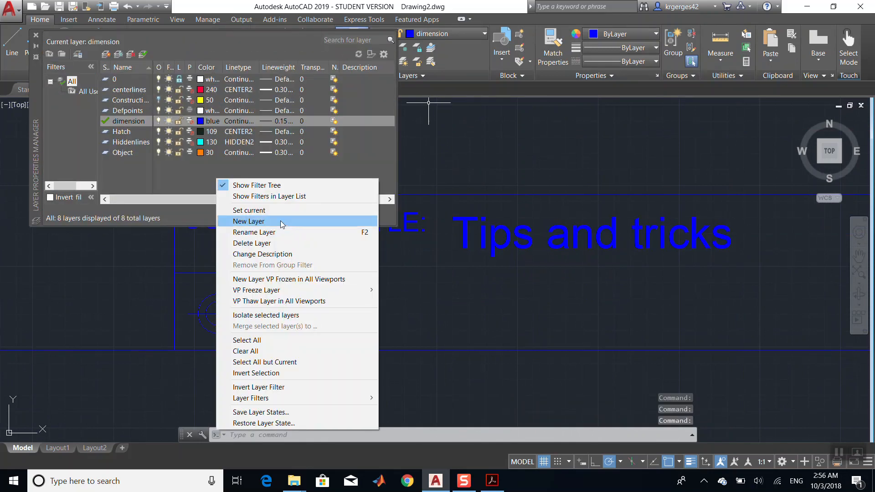
{"action": "left_click", "coordinate": [249, 222]}
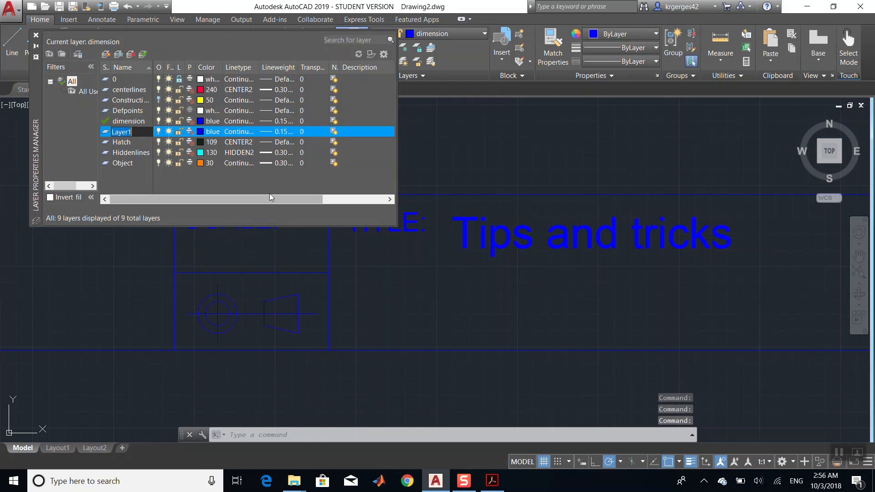
{"action": "type", "text": "Text"}
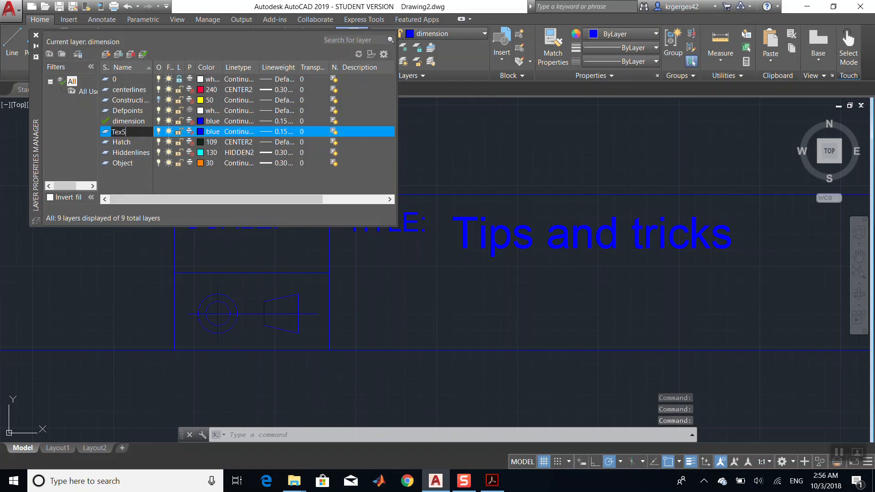
{"action": "key", "text": "Return"}
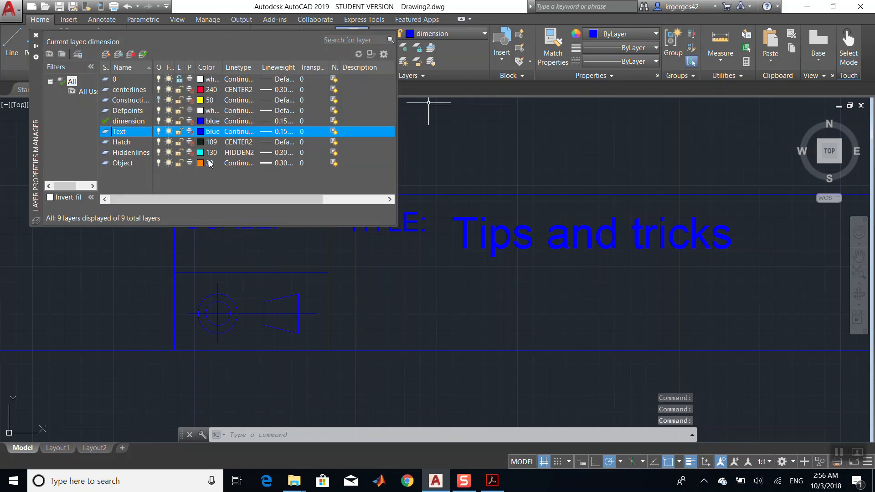
- Set the Text layer's color to 18 and close the Layer Properties Manager
{"action": "left_click", "coordinate": [203, 132]}
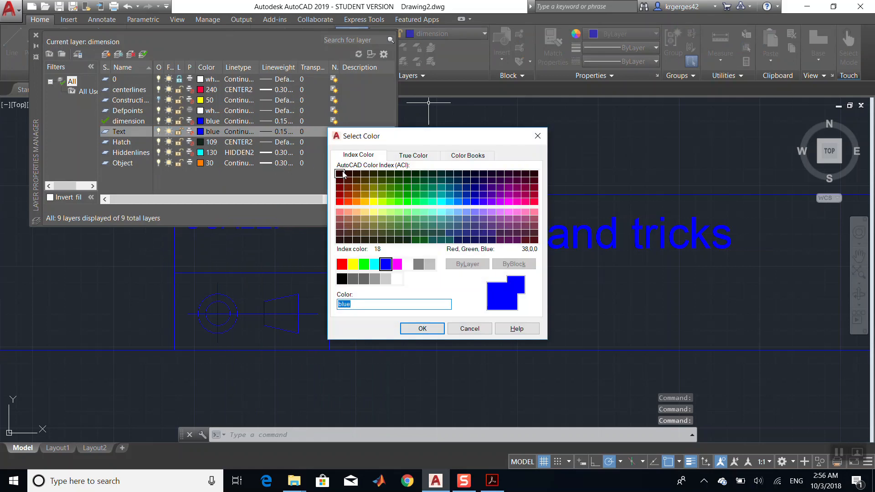
{"action": "left_click", "coordinate": [341, 174]}
{"action": "left_click", "coordinate": [422, 328]}
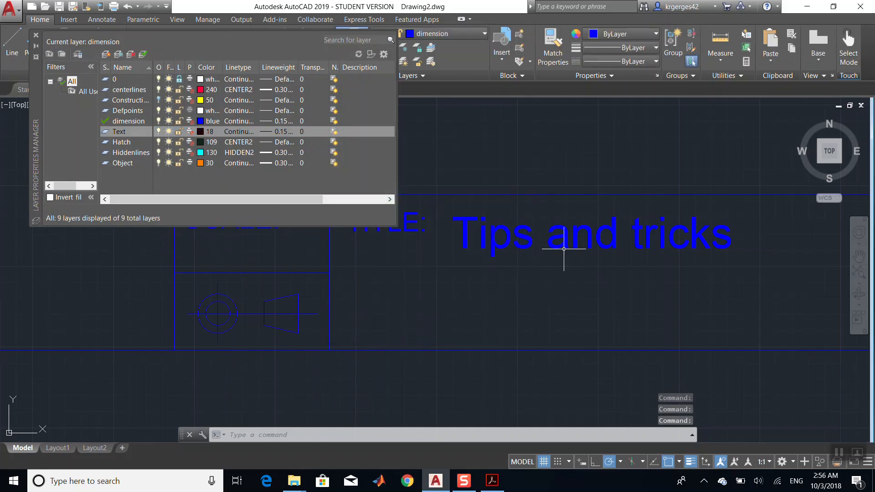
{"action": "left_click", "coordinate": [36, 35]}
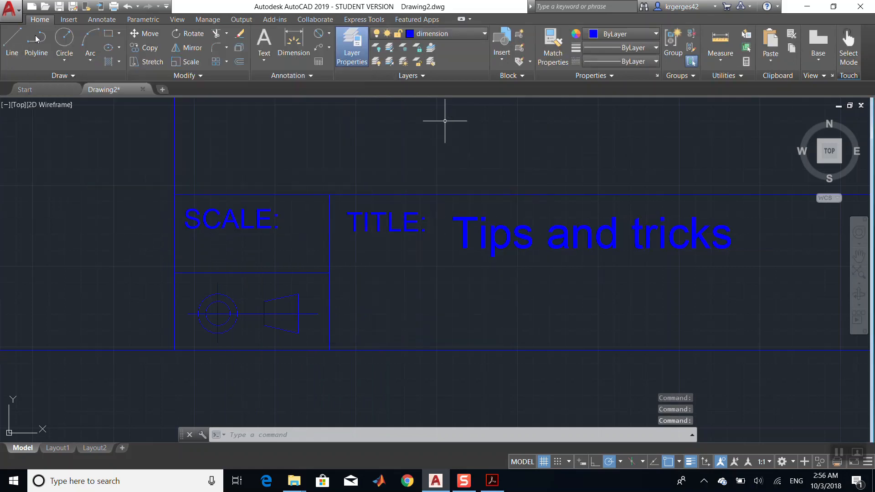
- Move the Tips and tricks title text onto the Text layer
{"action": "left_click", "coordinate": [507, 233]}
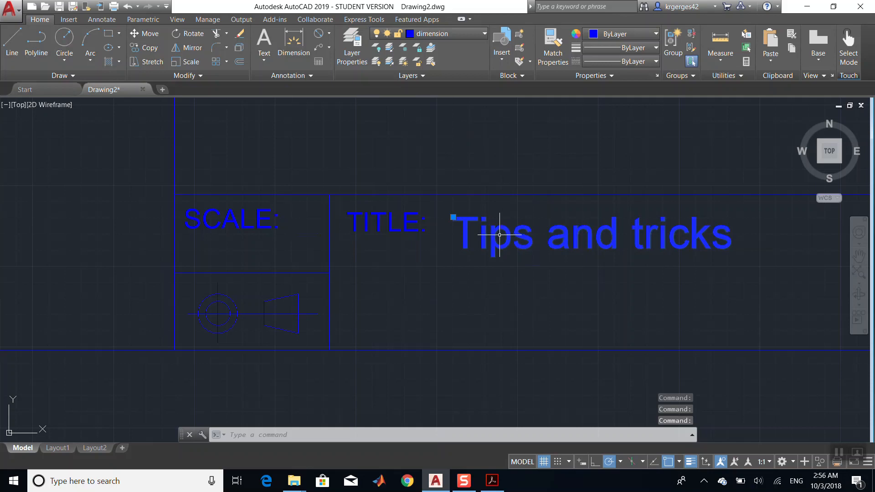
{"action": "key", "text": "Escape"}
{"action": "key", "text": "Escape"}
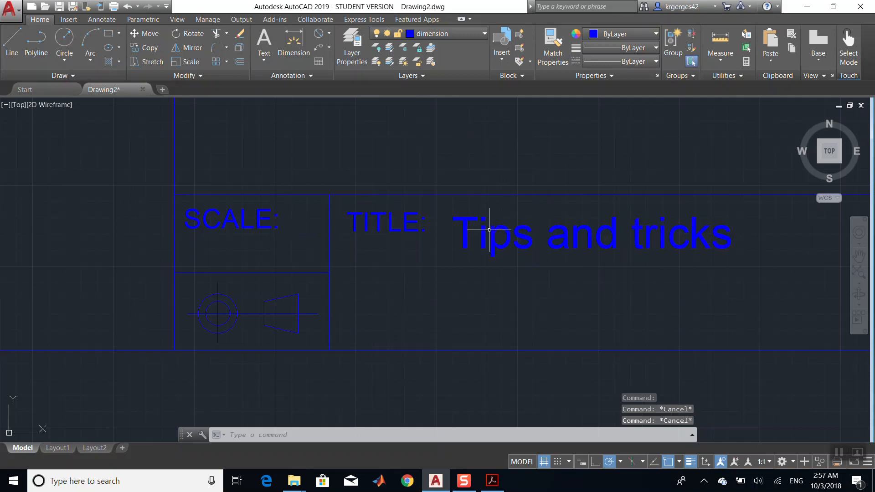
{"action": "left_click", "coordinate": [493, 235]}
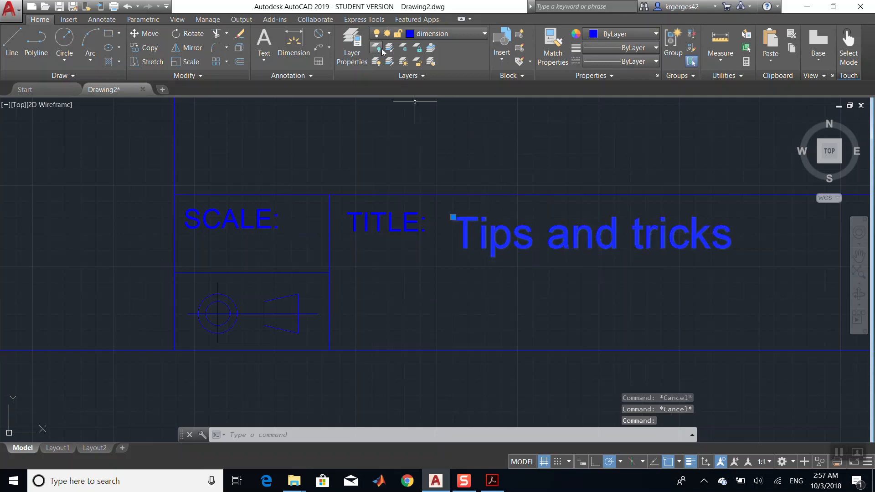
{"action": "left_click", "coordinate": [432, 35]}
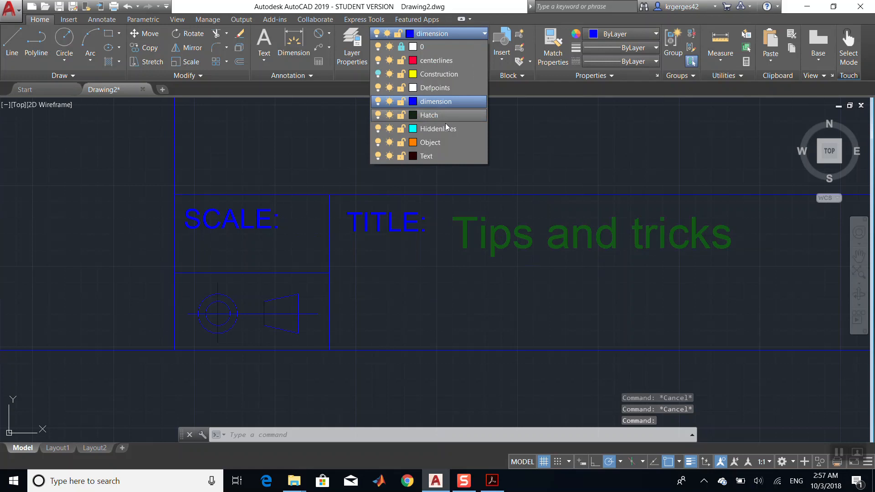
{"action": "left_click", "coordinate": [437, 155]}
{"action": "scroll", "coordinate": [664, 294], "scroll_direction": "down", "scroll_amount": 6}
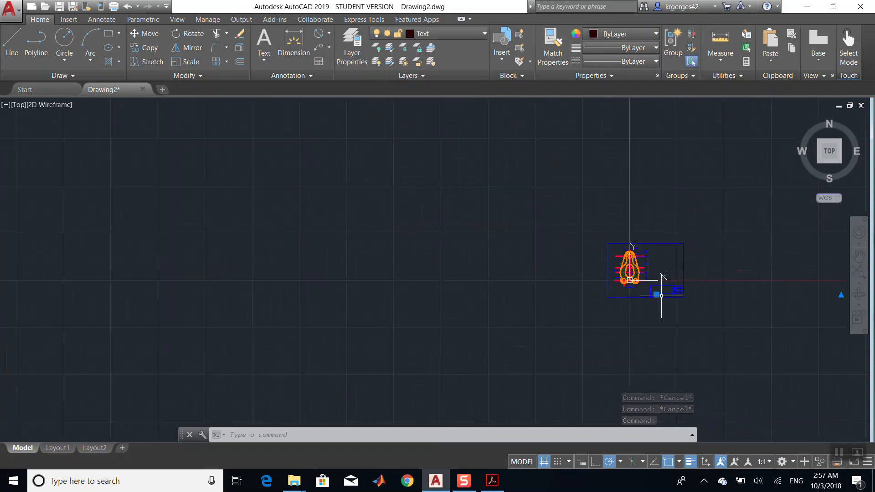
{"action": "scroll", "coordinate": [664, 293], "scroll_direction": "up", "scroll_amount": 4}
{"action": "key", "text": "Escape"}
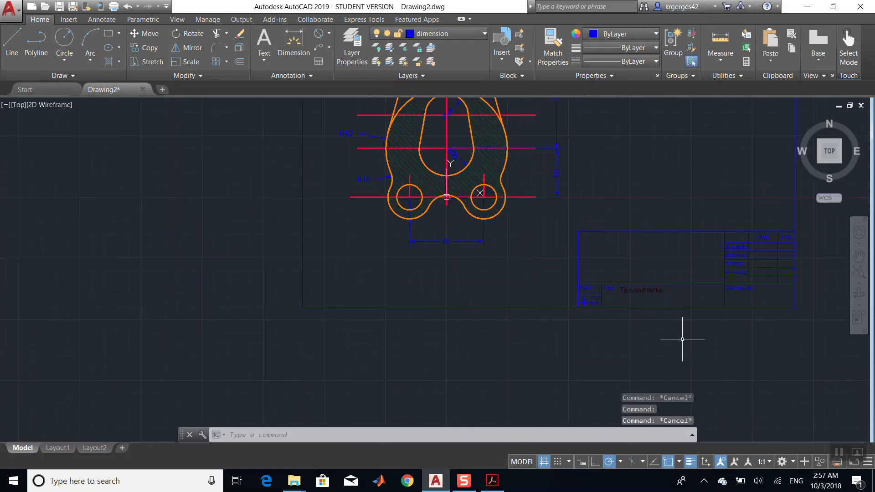
{"action": "scroll", "coordinate": [683, 339], "scroll_direction": "down", "scroll_amount": 3}
{"action": "scroll", "coordinate": [682, 339], "scroll_direction": "up", "scroll_amount": 5}
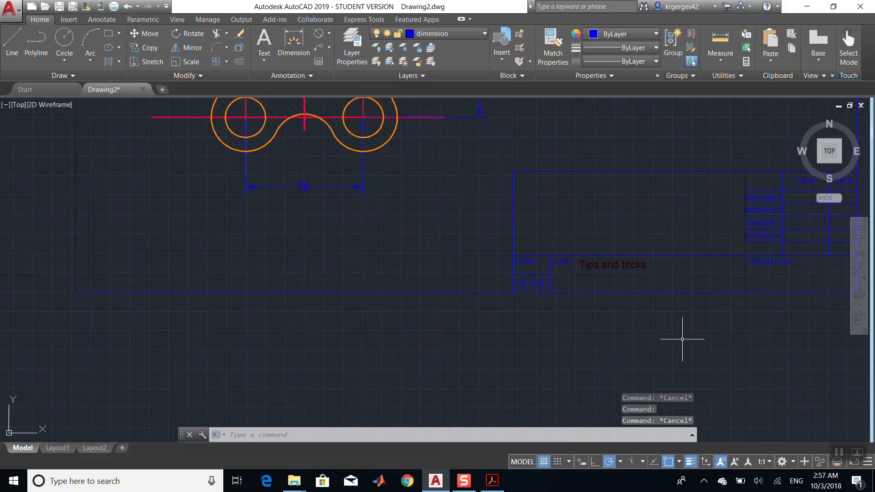
{"action": "scroll", "coordinate": [683, 339], "scroll_direction": "down", "scroll_amount": 3}
{"action": "scroll", "coordinate": [680, 340], "scroll_direction": "up", "scroll_amount": 3}
{"action": "scroll", "coordinate": [680, 340], "scroll_direction": "down", "scroll_amount": 2}
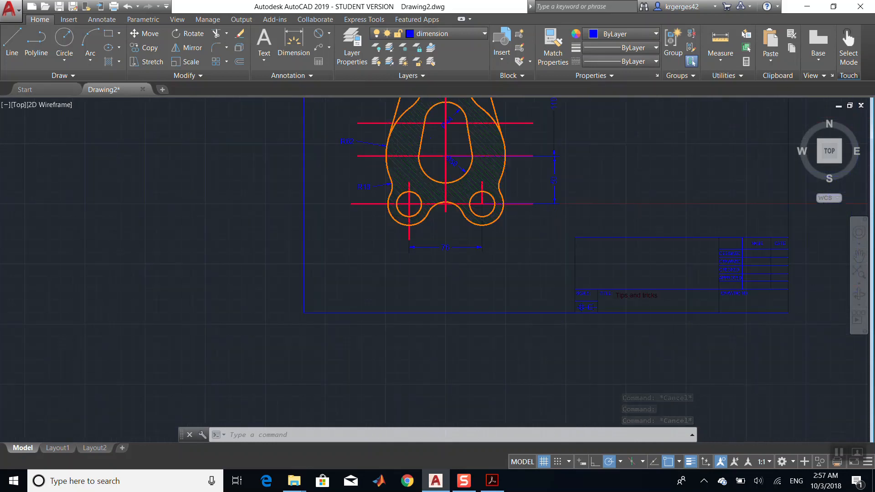
{"action": "scroll", "coordinate": [680, 340], "scroll_direction": "down", "scroll_amount": 2}
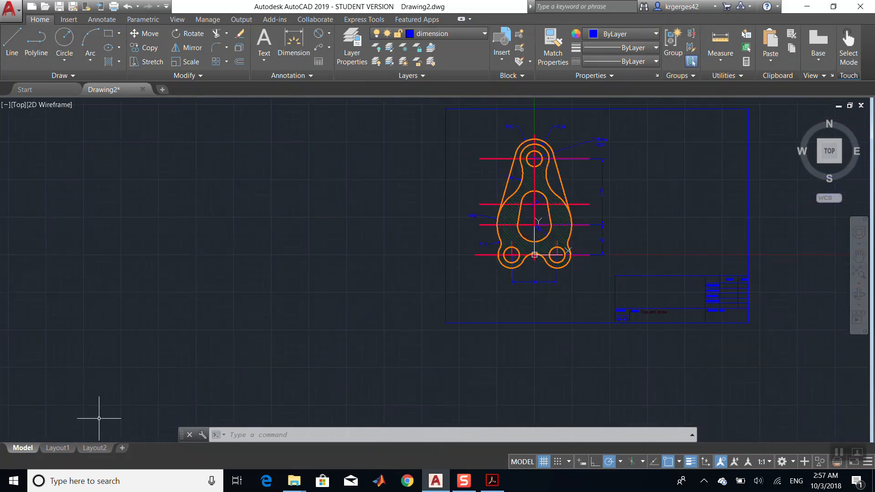
- Activate the viewport on Layout1 and set its scale to 1:4
{"action": "left_click", "coordinate": [62, 453]}
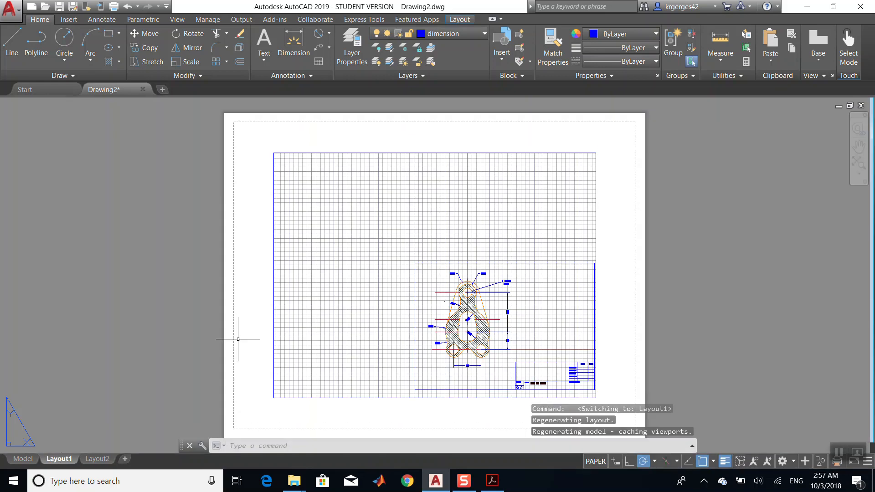
{"action": "left_click", "coordinate": [436, 264]}
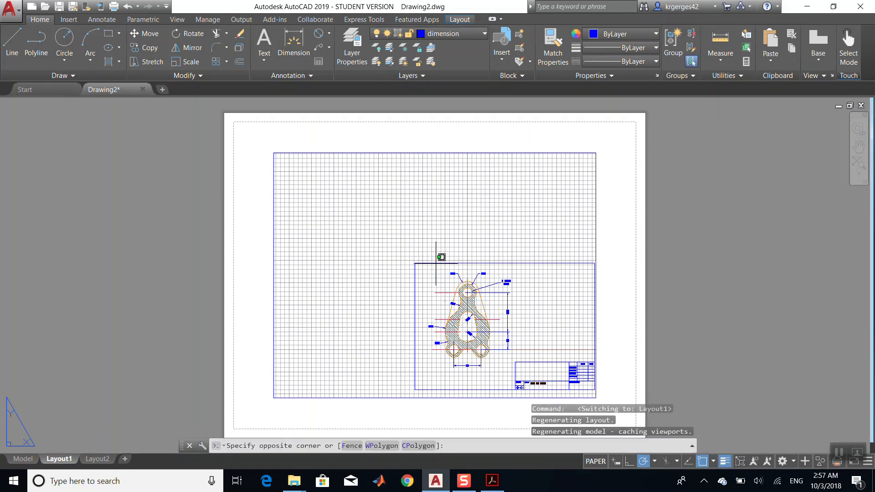
{"action": "left_click", "coordinate": [383, 166]}
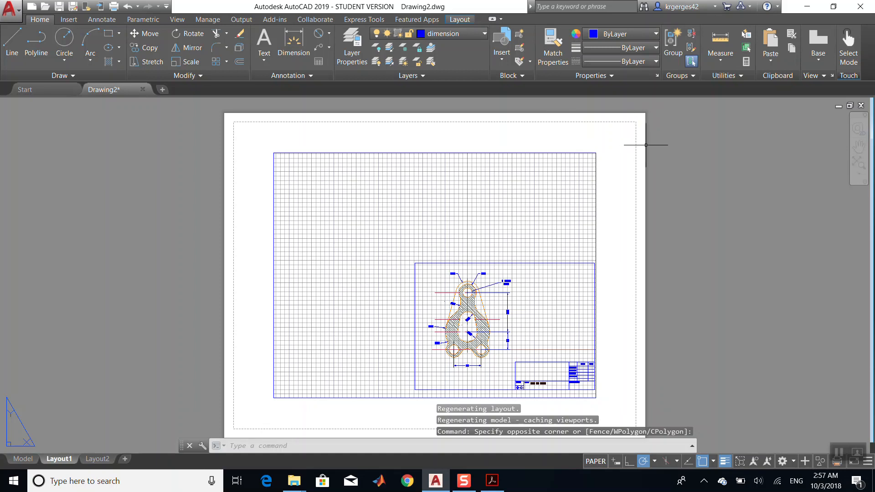
{"action": "double_click", "coordinate": [537, 169]}
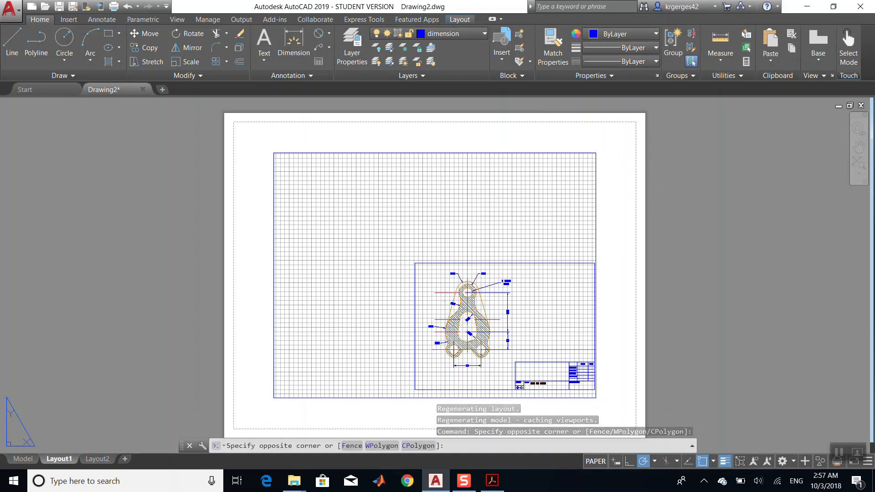
{"action": "double_click", "coordinate": [441, 137]}
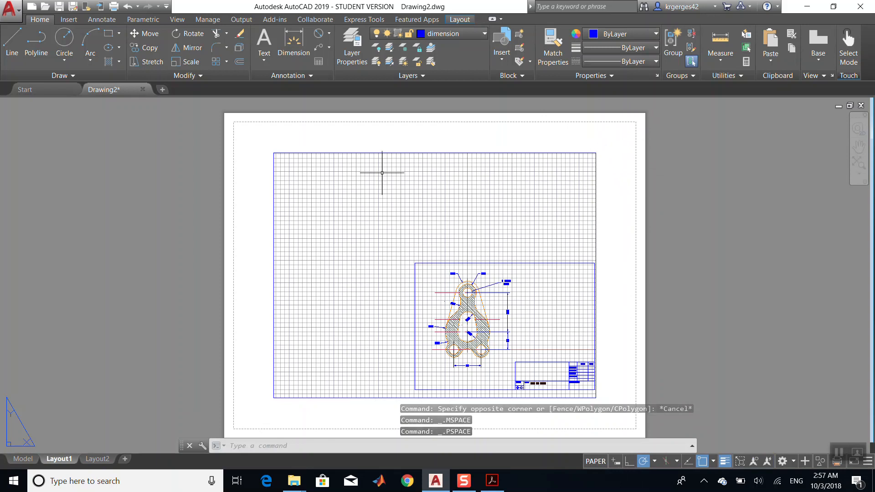
{"action": "double_click", "coordinate": [356, 179]}
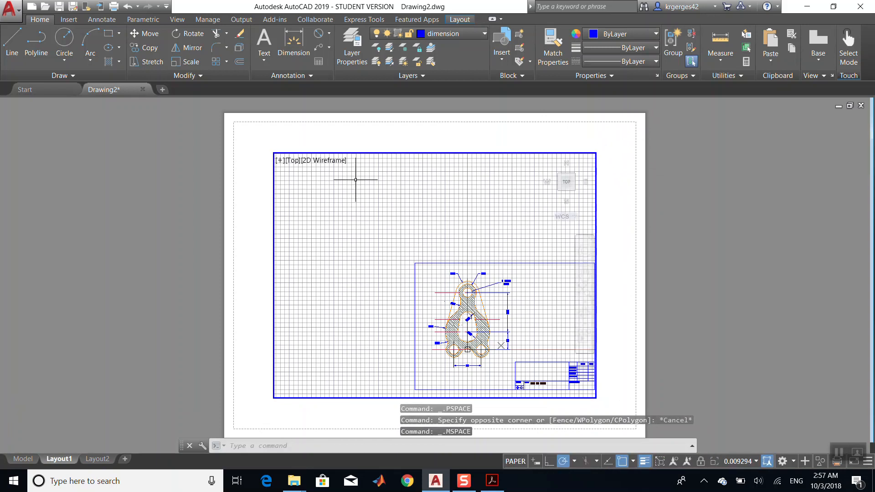
{"action": "left_click", "coordinate": [755, 461]}
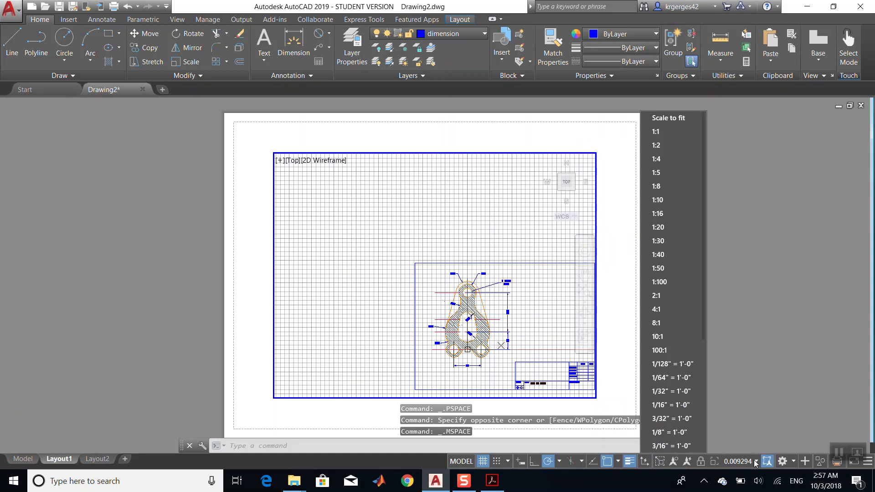
{"action": "left_click", "coordinate": [678, 155]}
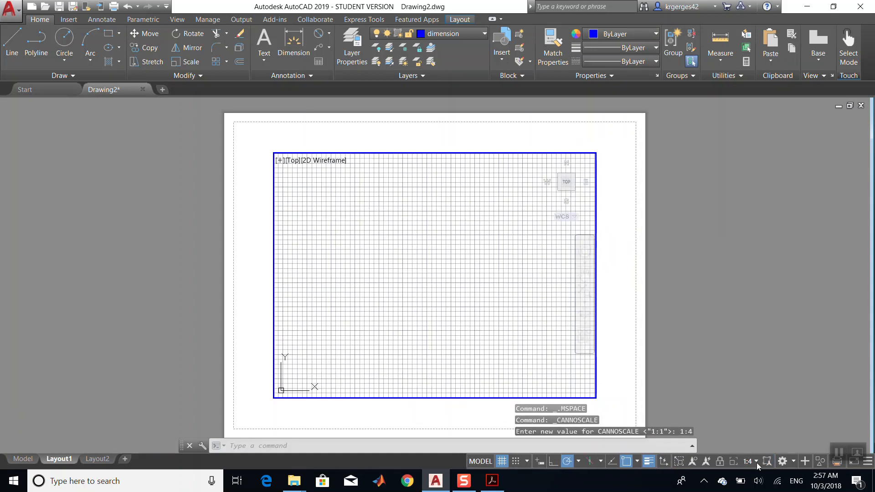
- Pan and zoom inside the layout viewport so the whole bracket and title block fit on the sheet
{"action": "left_click", "coordinate": [585, 272]}
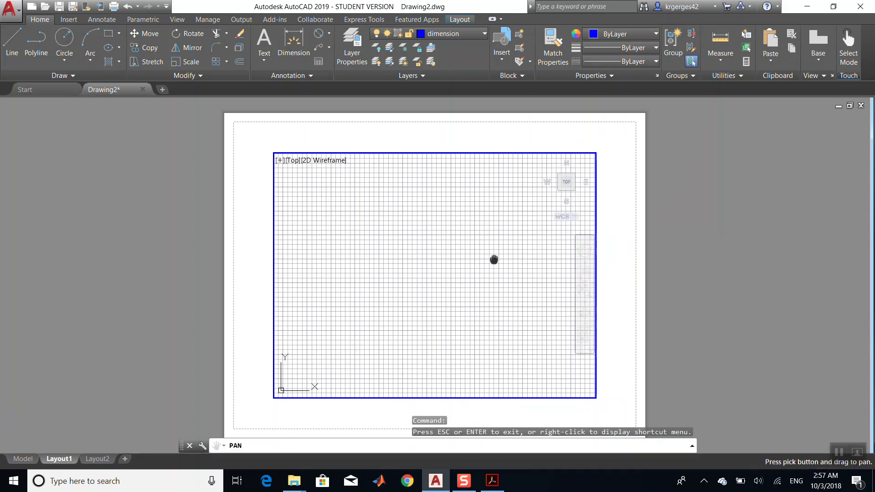
{"action": "left_click_drag", "start_coordinate": [494, 259], "coordinate": [253, 123]}
{"action": "scroll", "coordinate": [434, 244], "scroll_direction": "down", "scroll_amount": 3}
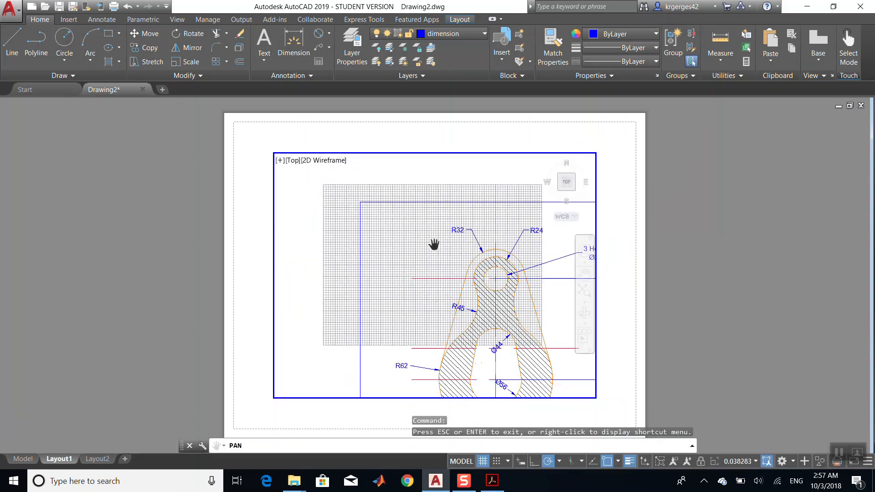
{"action": "scroll", "coordinate": [434, 244], "scroll_direction": "up", "scroll_amount": 3}
{"action": "left_click_drag", "start_coordinate": [538, 310], "coordinate": [460, 262]}
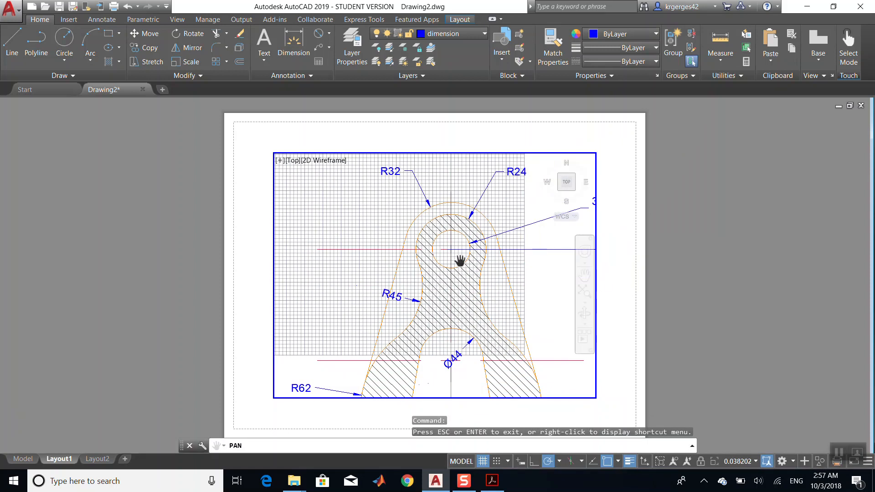
{"action": "scroll", "coordinate": [460, 261], "scroll_direction": "down", "scroll_amount": 4}
{"action": "scroll", "coordinate": [460, 260], "scroll_direction": "up", "scroll_amount": 1}
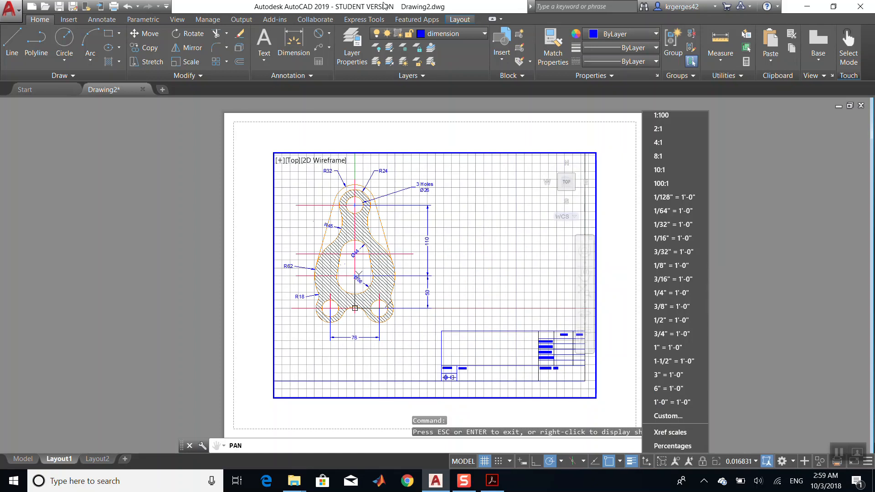
- Open the page setup for Layout1 and choose Microsoft Print to PDF as the printer
{"action": "left_click", "coordinate": [462, 24]}
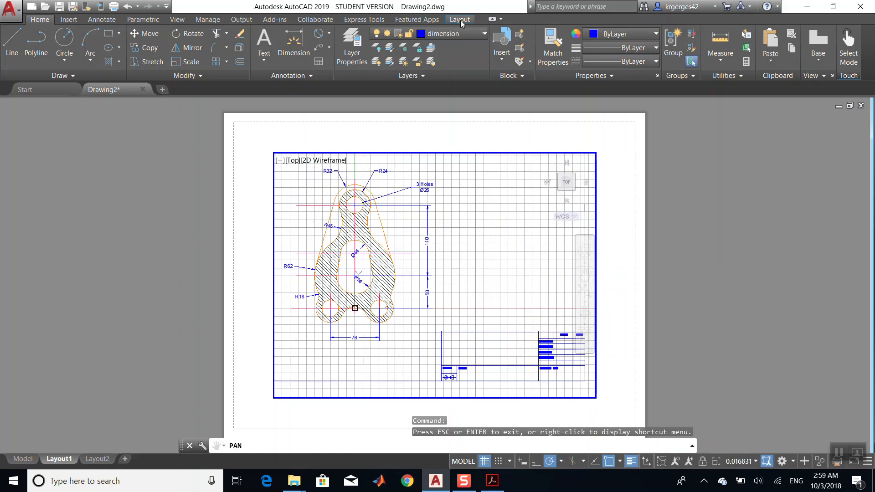
{"action": "left_click", "coordinate": [461, 20]}
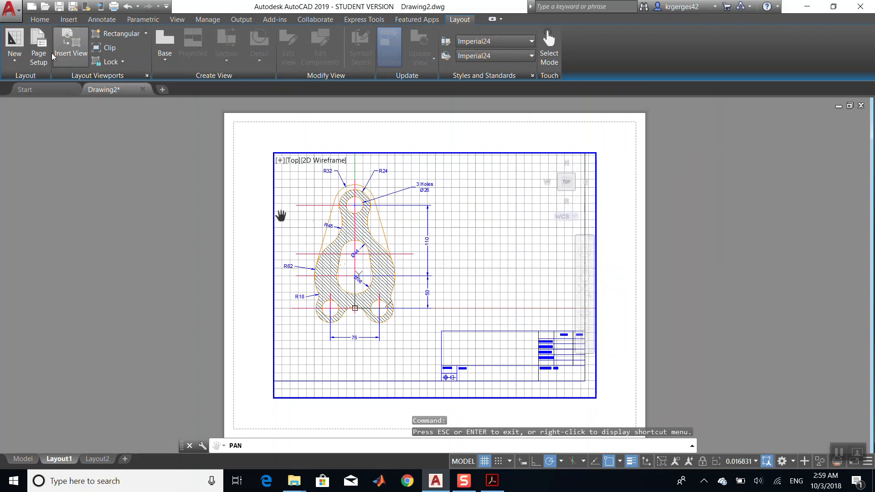
{"action": "left_click", "coordinate": [38, 47]}
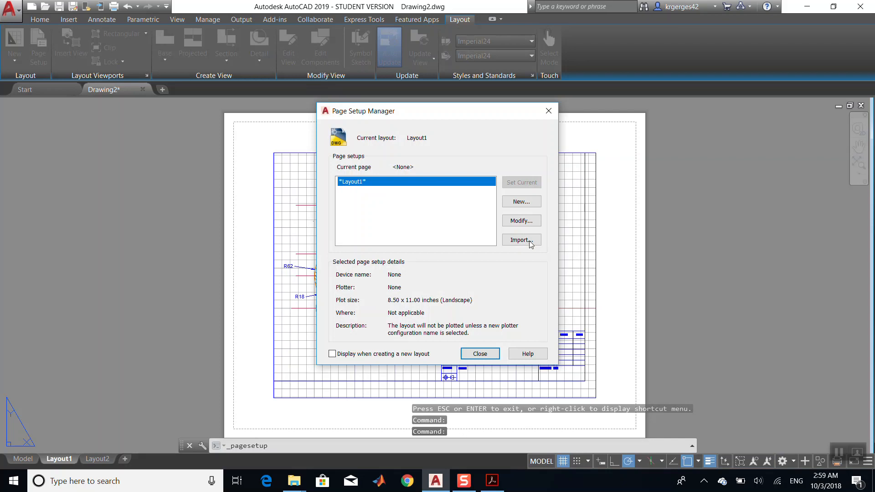
{"action": "left_click", "coordinate": [522, 221]}
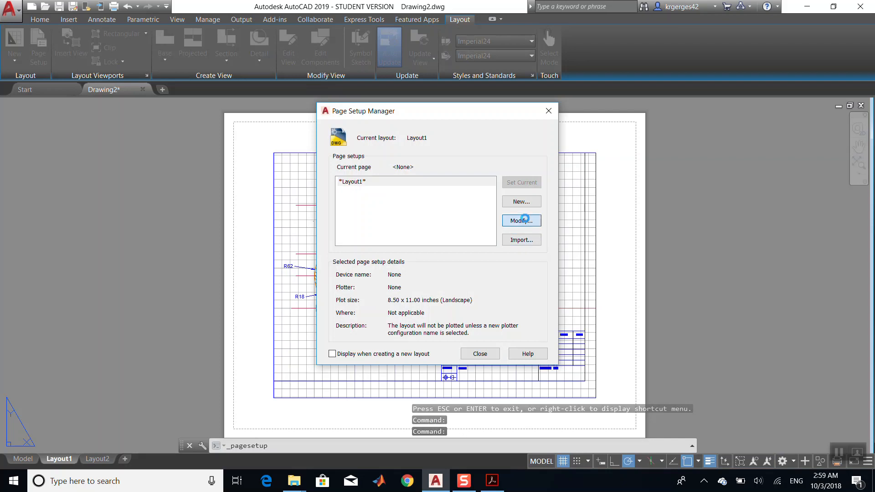
{"action": "left_click", "coordinate": [407, 158]}
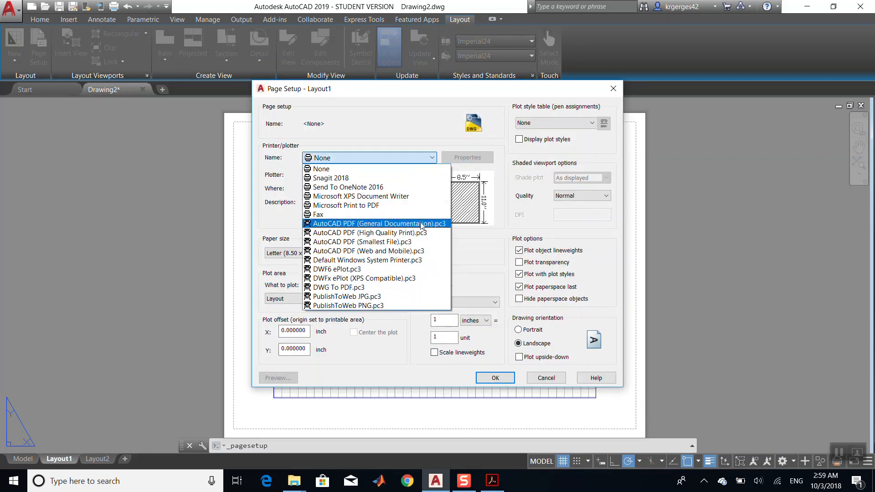
{"action": "left_click", "coordinate": [410, 205]}
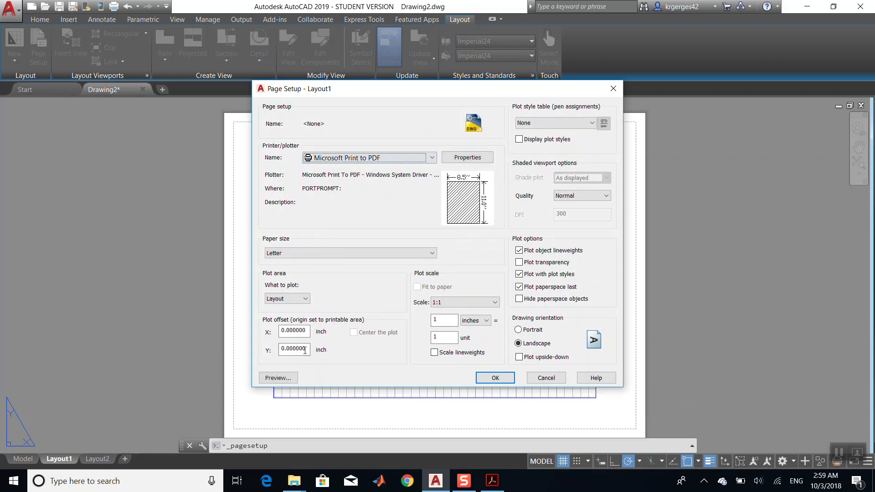
- Set the plot area to a window drawn around the viewport border of the layout
{"action": "left_click", "coordinate": [301, 299]}
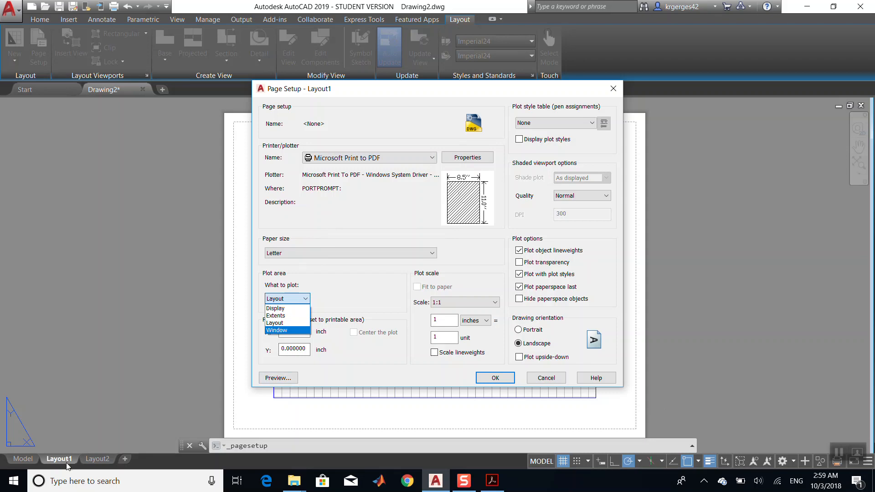
{"action": "left_click", "coordinate": [292, 330]}
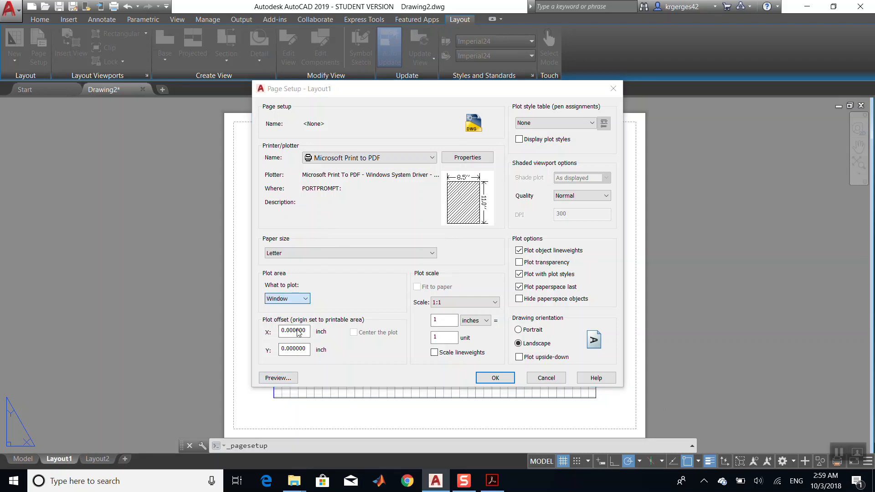
{"action": "left_click", "coordinate": [274, 153]}
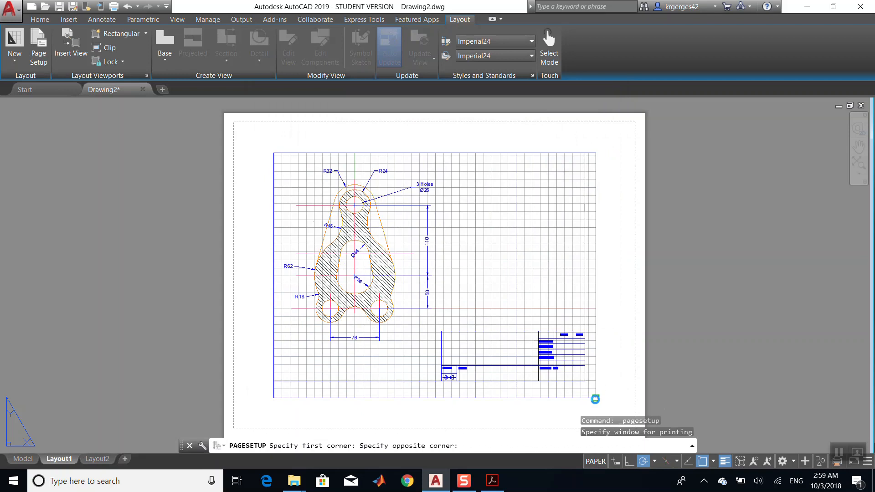
{"action": "left_click", "coordinate": [596, 398]}
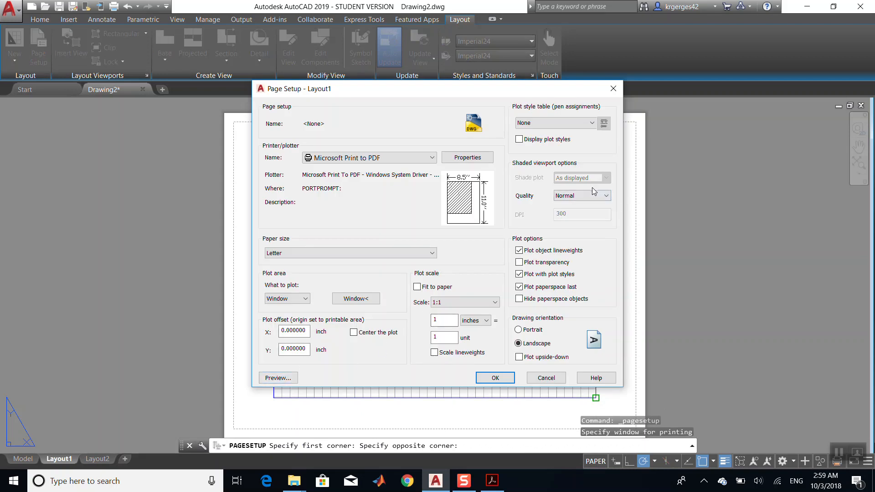
- Try portrait orientation and A4 paper size, restoring landscape orientation and Letter paper
{"action": "left_click", "coordinate": [519, 330]}
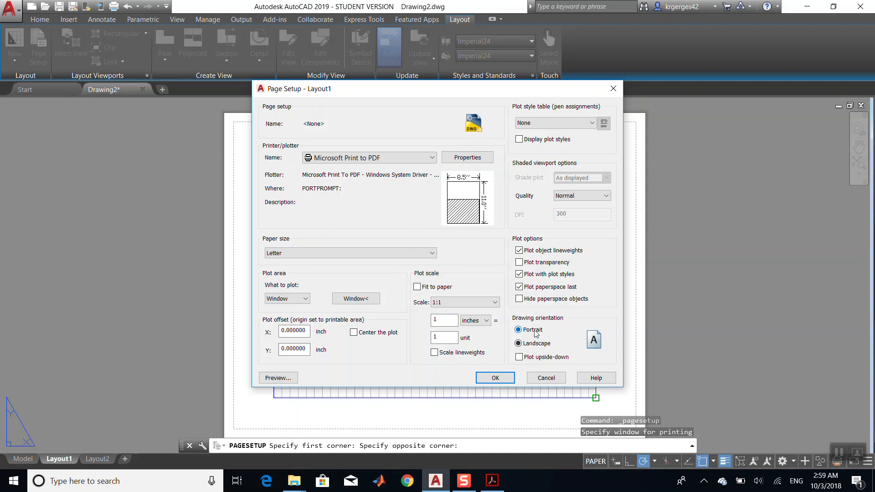
{"action": "left_click", "coordinate": [535, 346]}
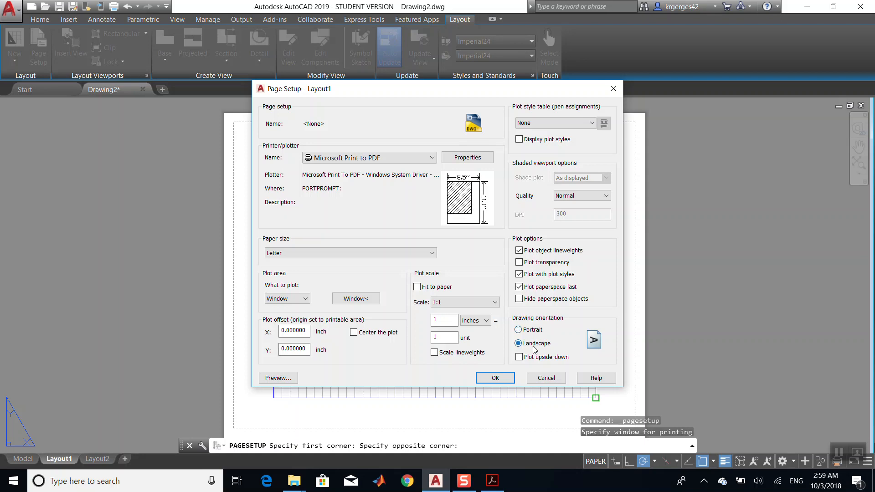
{"action": "left_click", "coordinate": [416, 253]}
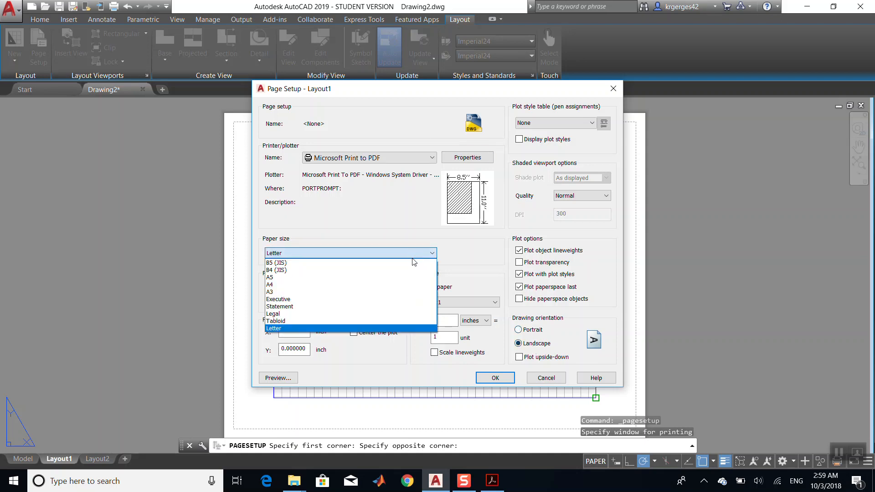
{"action": "left_click", "coordinate": [406, 285]}
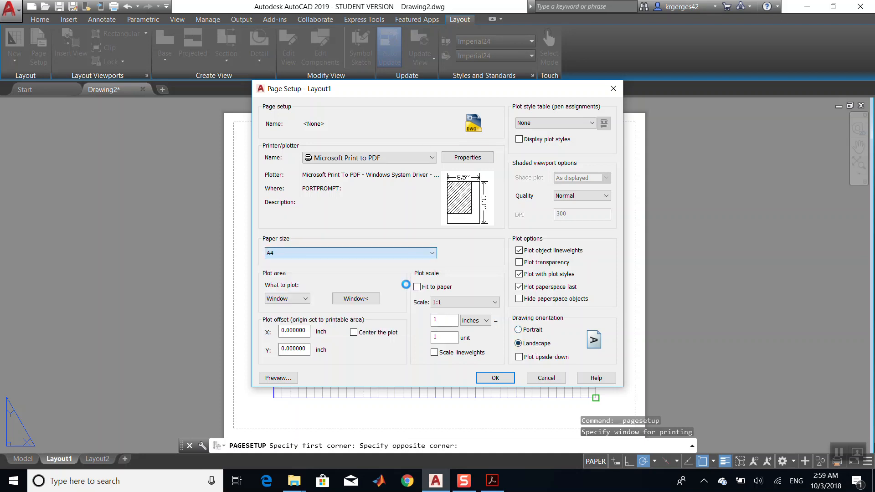
{"action": "left_click", "coordinate": [419, 253]}
{"action": "left_click", "coordinate": [401, 327]}
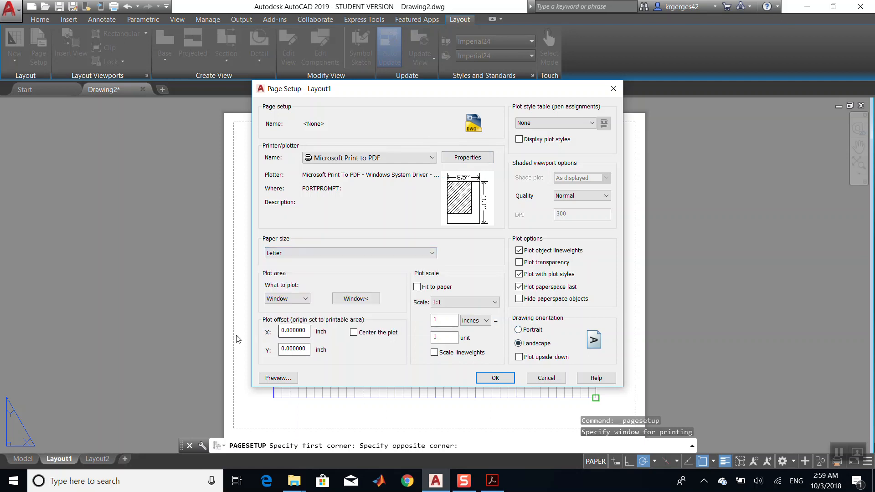
- Preview the Layout1 page setup and close the preview
{"action": "left_click", "coordinate": [270, 377]}
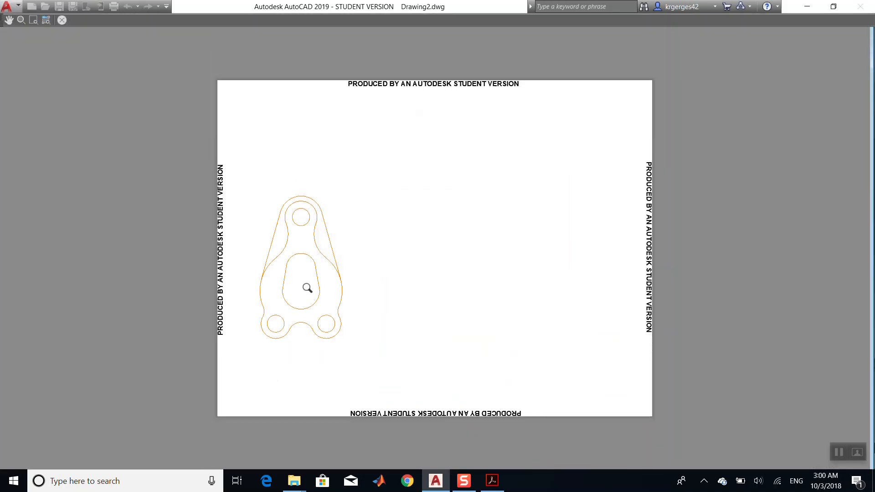
{"action": "scroll", "coordinate": [307, 289], "scroll_direction": "up", "scroll_amount": 6}
{"action": "scroll", "coordinate": [306, 289], "scroll_direction": "down", "scroll_amount": 6}
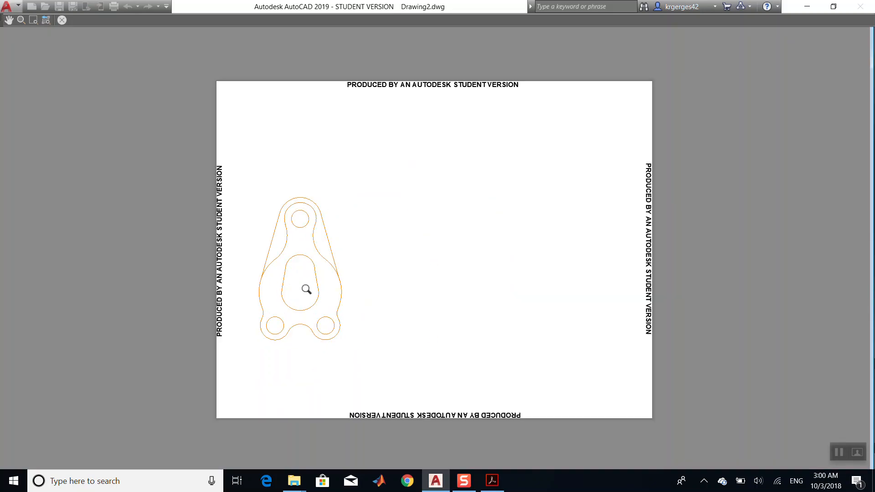
{"action": "left_click", "coordinate": [65, 21]}
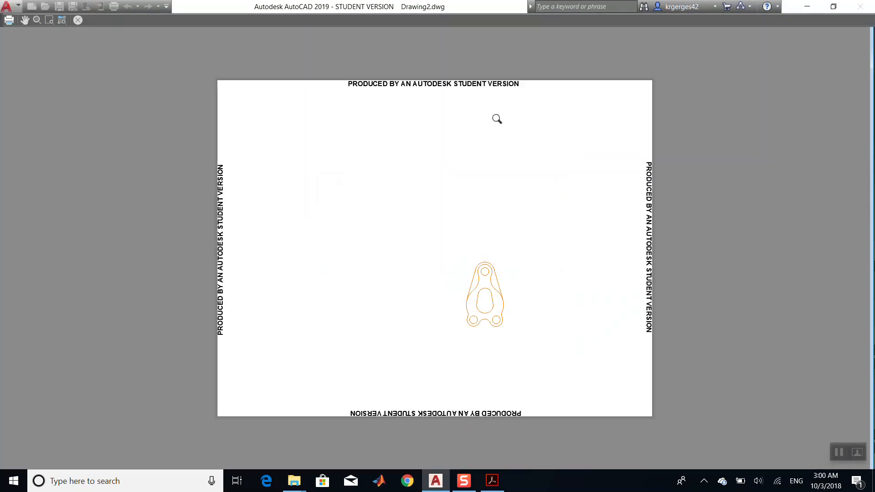
{"action": "left_click", "coordinate": [76, 21]}
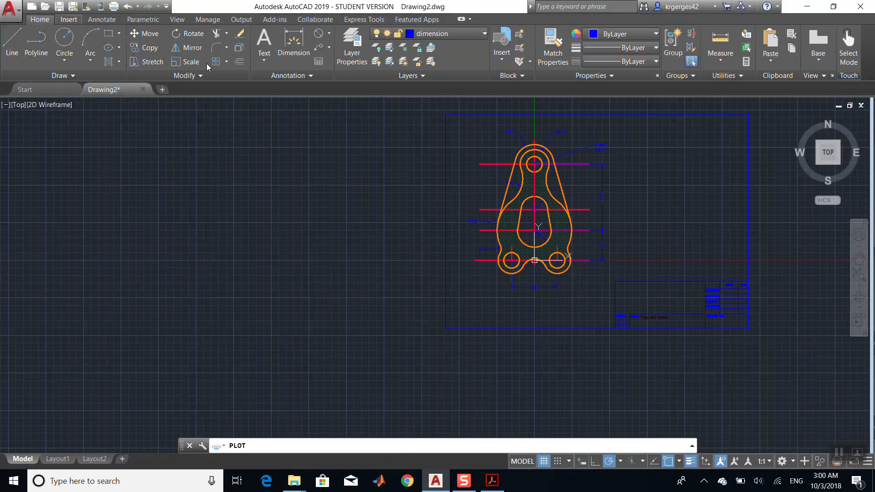
- In the layer manager, turn on plotting for the centerlines, Construction, dimension, Hatch, Hiddenlines and Text layers
{"action": "left_click", "coordinate": [625, 86]}
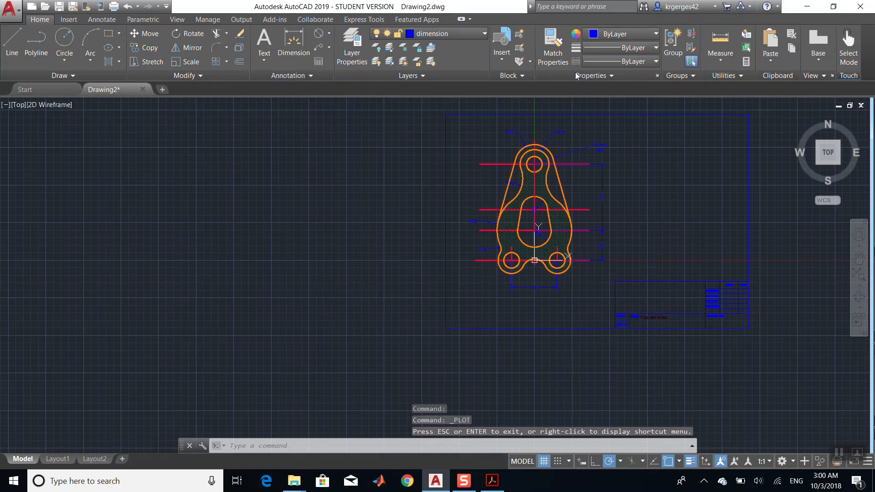
{"action": "left_click", "coordinate": [358, 52]}
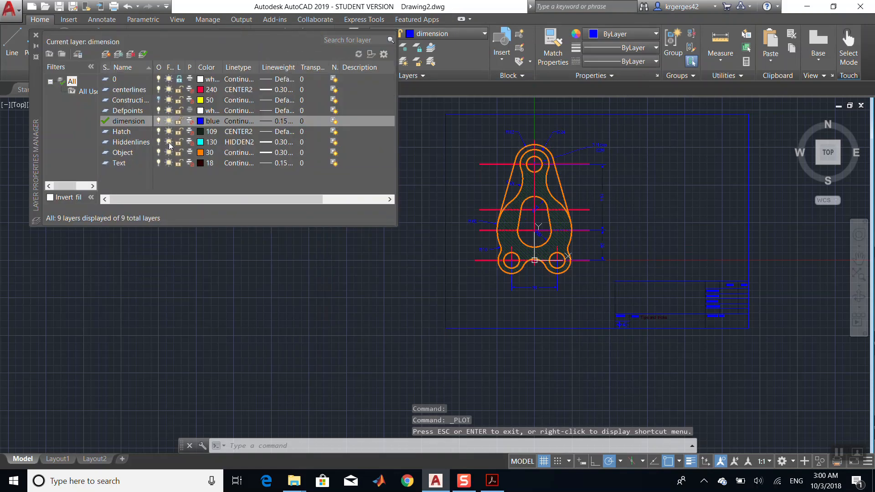
{"action": "left_click", "coordinate": [192, 91]}
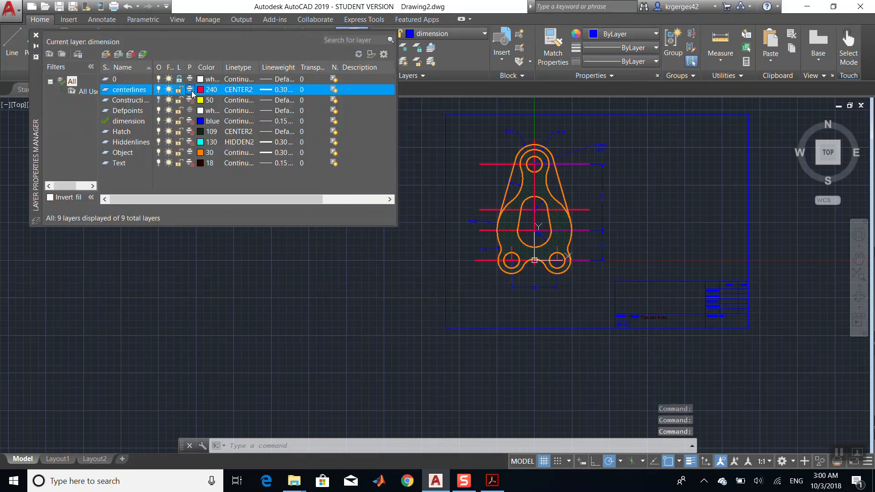
{"action": "left_click", "coordinate": [191, 101]}
{"action": "left_click", "coordinate": [191, 120]}
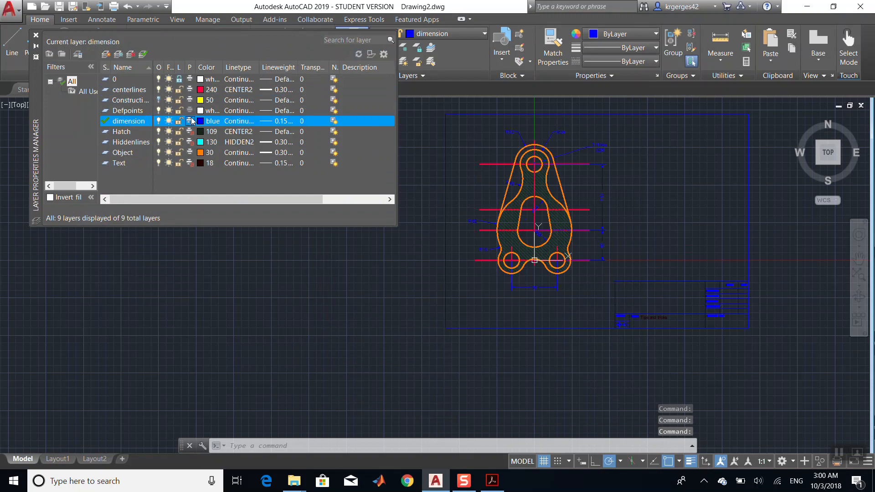
{"action": "left_click", "coordinate": [191, 132]}
{"action": "left_click", "coordinate": [192, 143]}
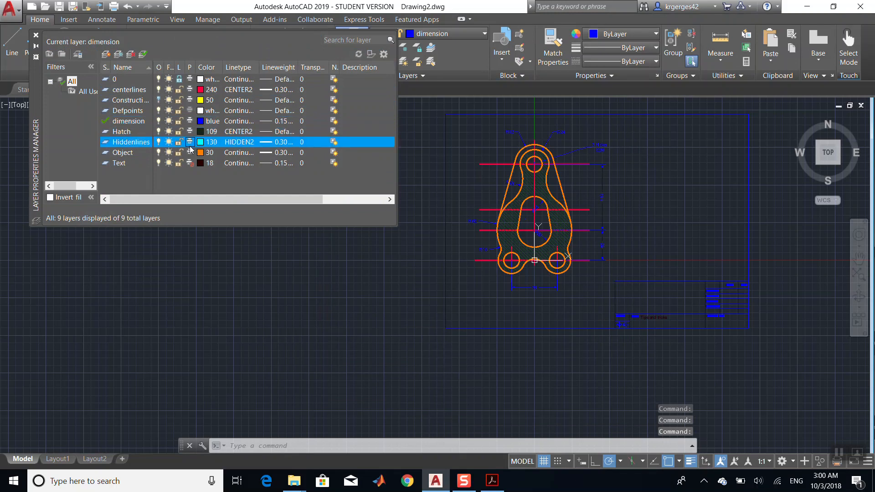
{"action": "left_click", "coordinate": [190, 164]}
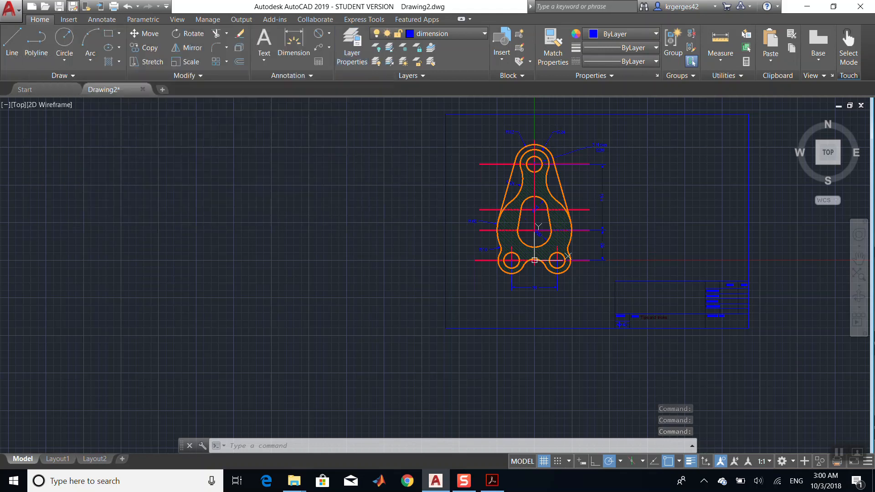
- Start a plot from model space with Microsoft Print to PDF and a window around the drawing's border
{"action": "left_click", "coordinate": [114, 6]}
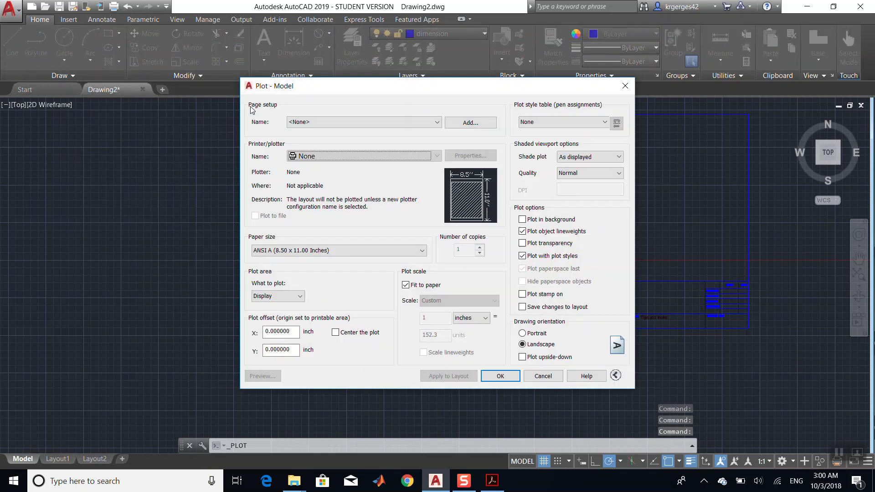
{"action": "left_click", "coordinate": [388, 156]}
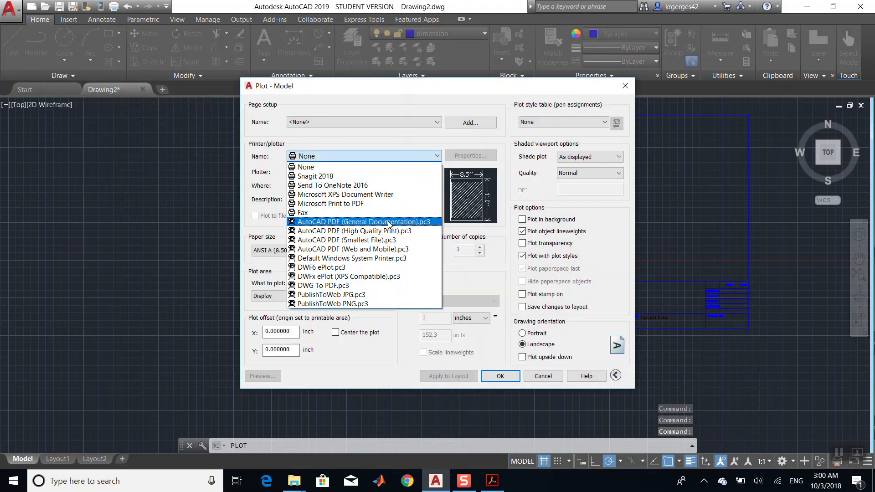
{"action": "left_click", "coordinate": [387, 203]}
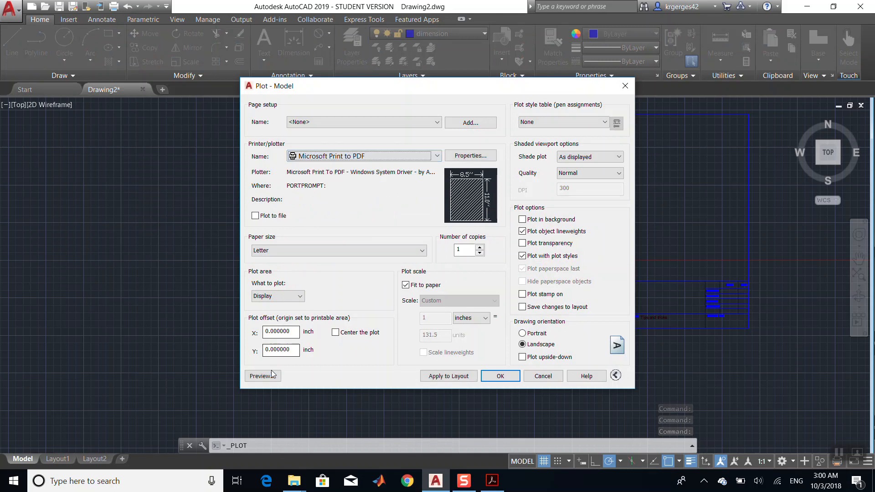
{"action": "left_click", "coordinate": [287, 296]}
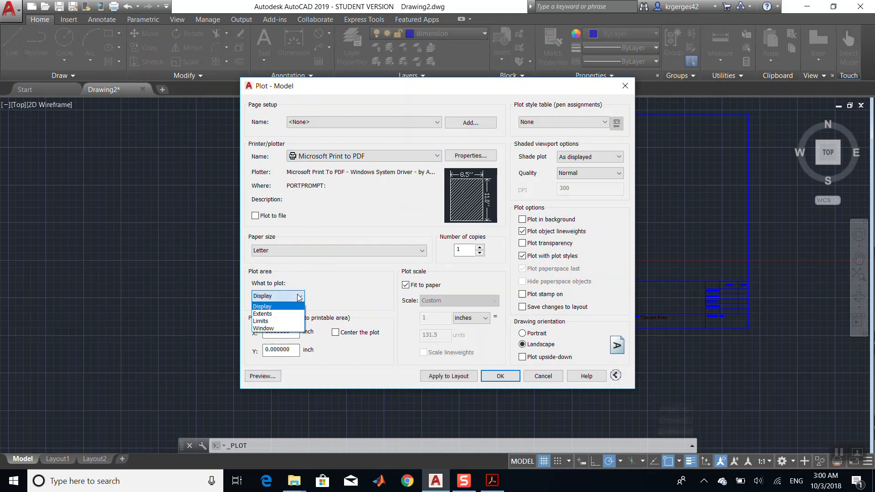
{"action": "left_click", "coordinate": [288, 329]}
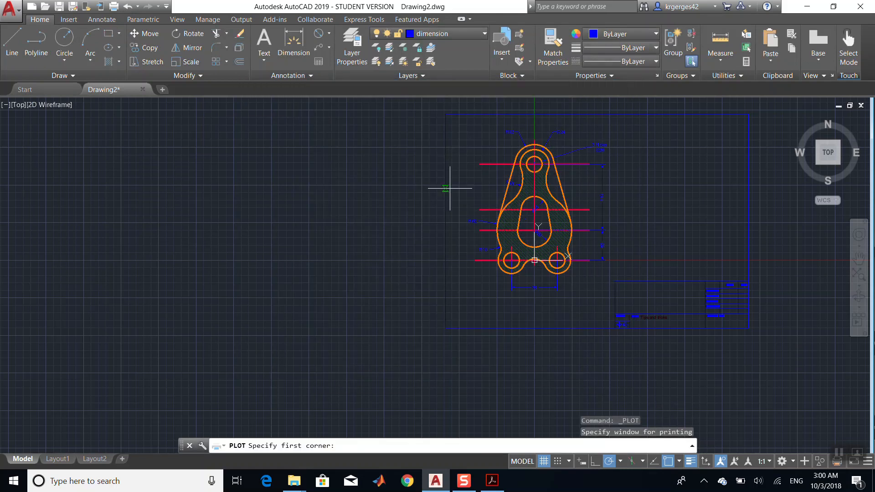
{"action": "left_click", "coordinate": [445, 114]}
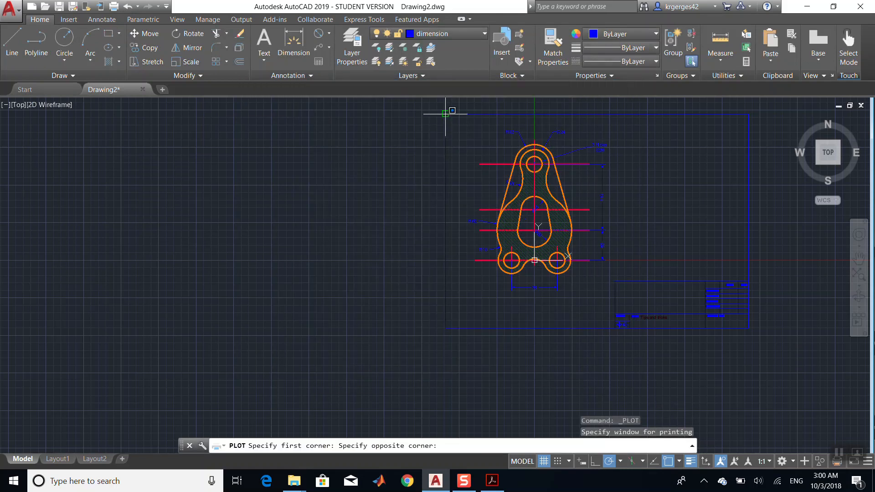
{"action": "left_click", "coordinate": [749, 328]}
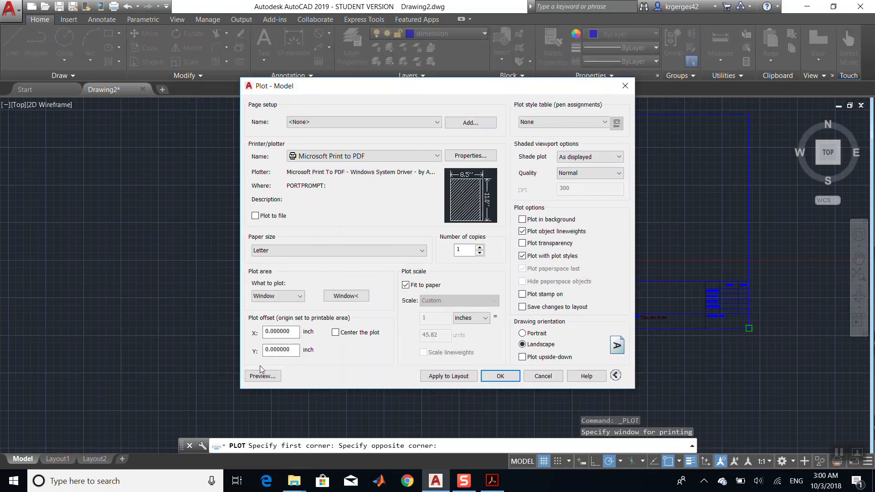
- Preview the plot and zoom in to inspect the drawing and title block
{"action": "left_click", "coordinate": [262, 374]}
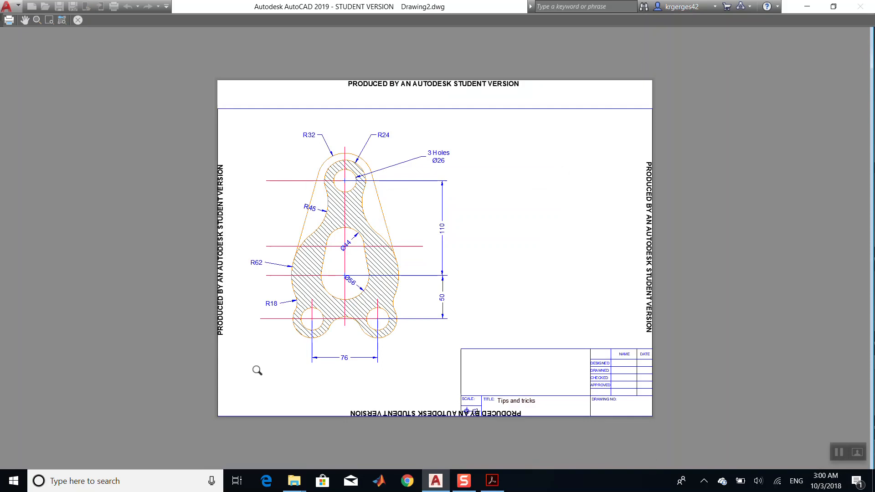
{"action": "scroll", "coordinate": [258, 371], "scroll_direction": "down", "scroll_amount": 2}
{"action": "scroll", "coordinate": [256, 370], "scroll_direction": "up", "scroll_amount": 4}
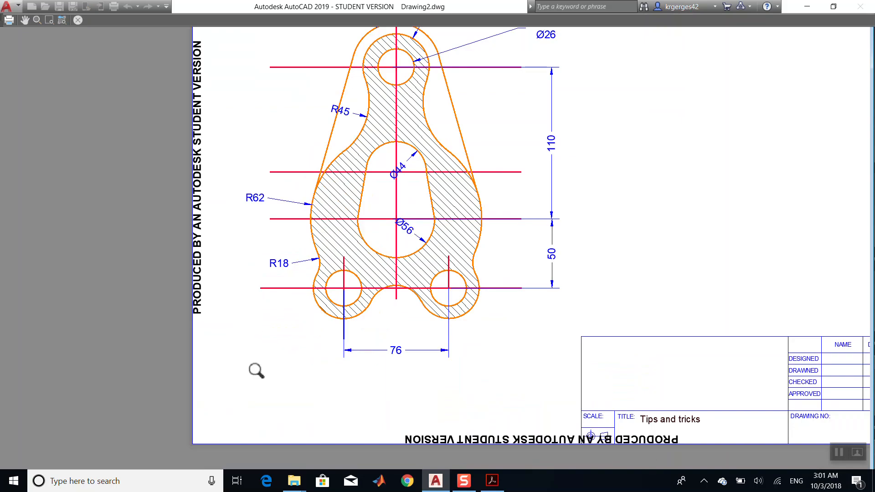
{"action": "scroll", "coordinate": [257, 370], "scroll_direction": "down", "scroll_amount": 2}
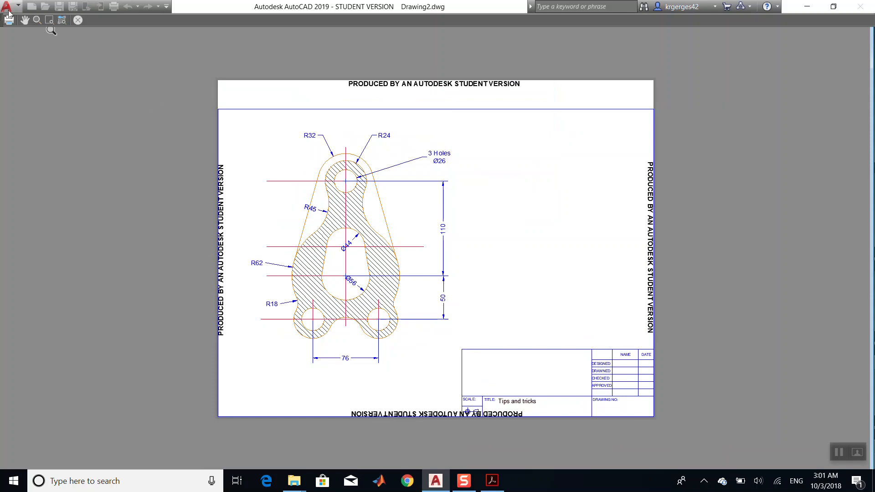
{"action": "left_click", "coordinate": [78, 20]}
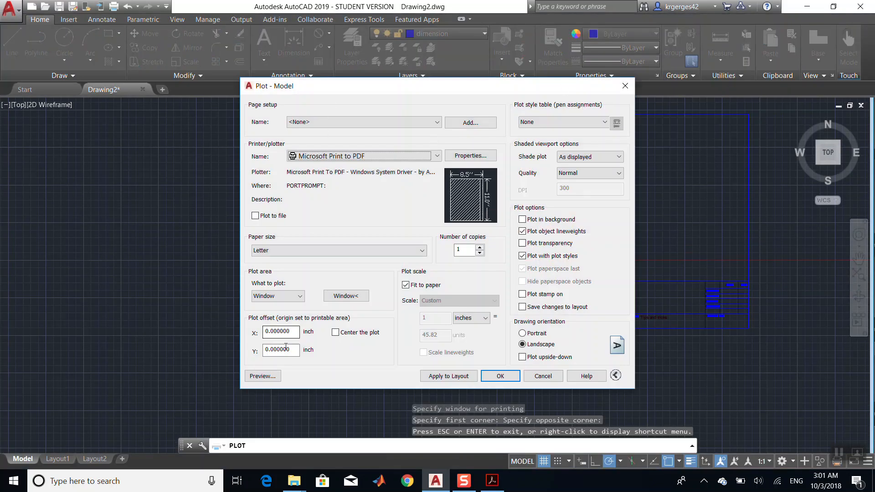
{"action": "left_click", "coordinate": [288, 298]}
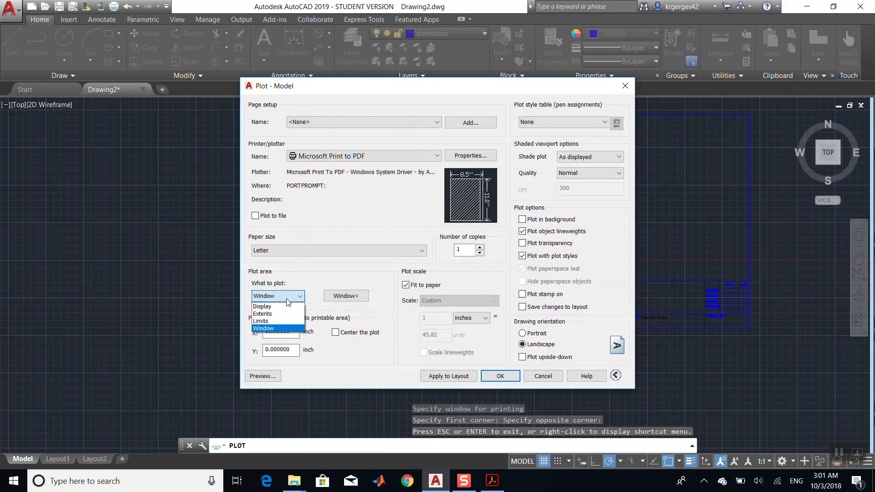
{"action": "left_click", "coordinate": [280, 328]}
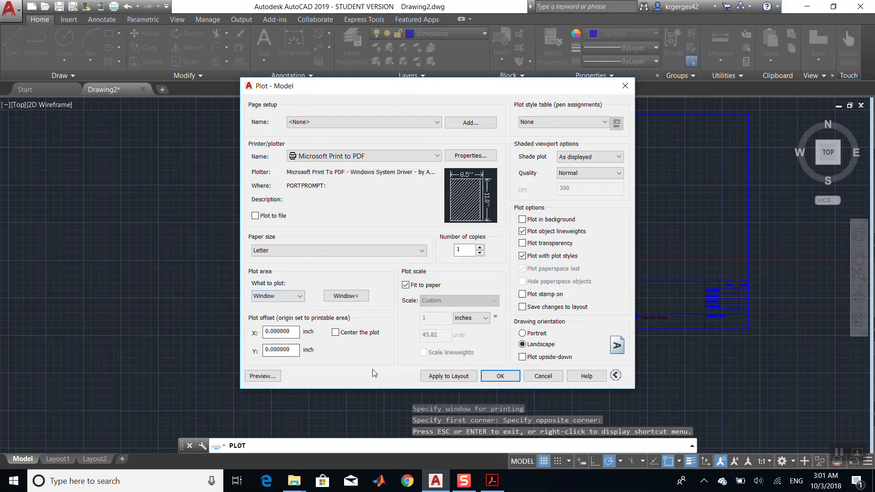
{"action": "left_click", "coordinate": [500, 376]}
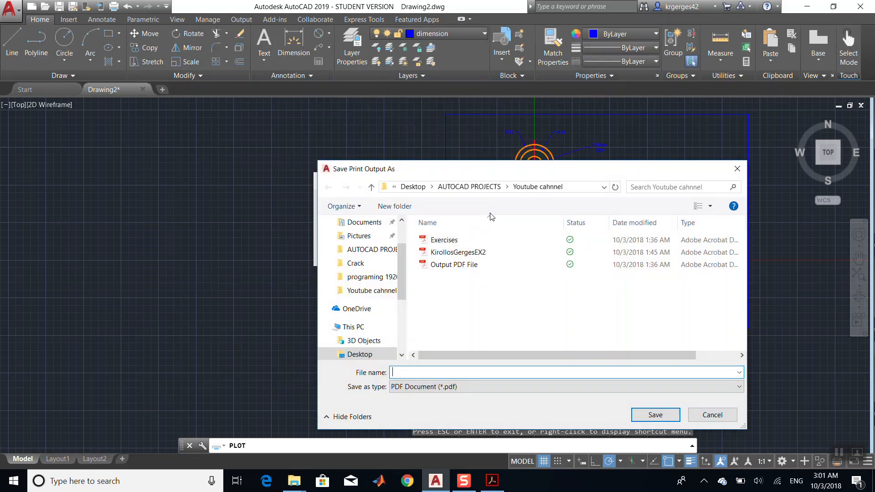
{"action": "left_click", "coordinate": [737, 169]}
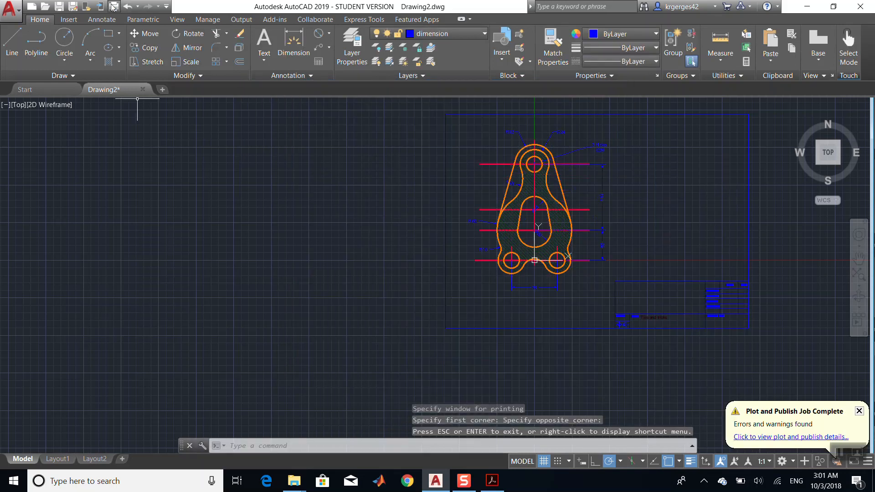
- Start a new plot from model space and pick a window enclosing the bracket drawing
{"action": "key", "text": "ctrl+p"}
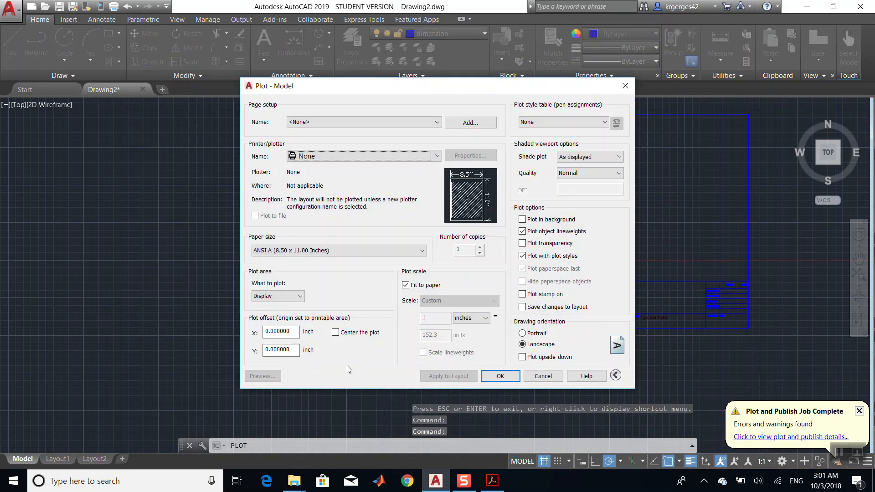
{"action": "left_click", "coordinate": [288, 297]}
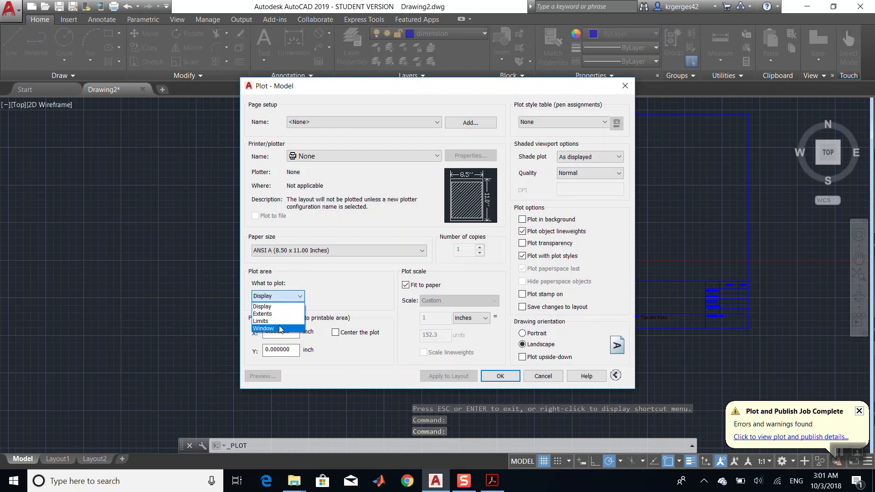
{"action": "left_click", "coordinate": [282, 328]}
{"action": "left_click", "coordinate": [445, 114]}
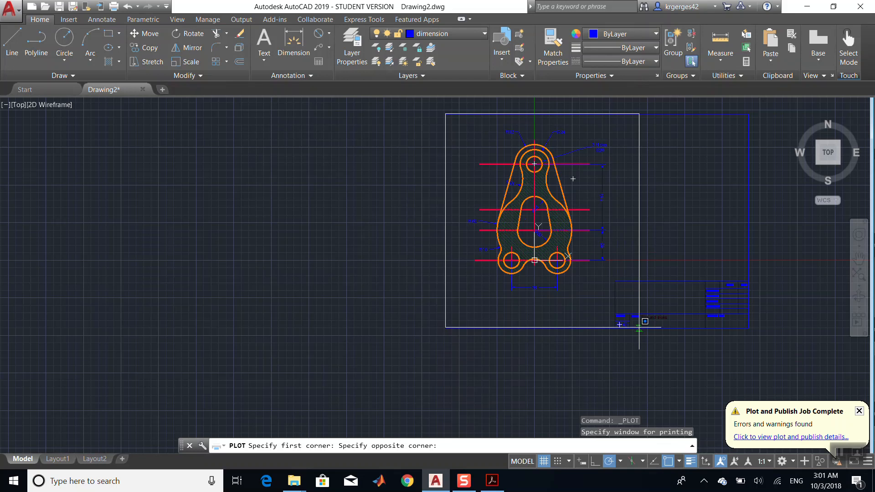
{"action": "left_click", "coordinate": [626, 306]}
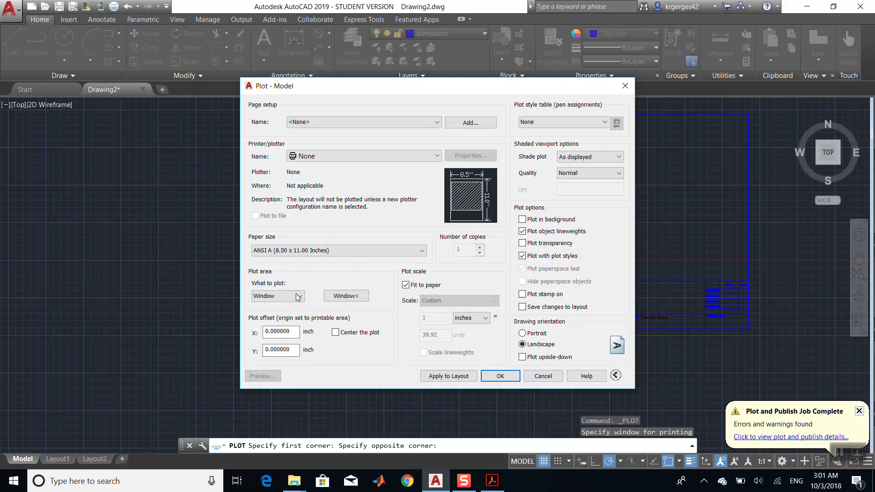
- Choose Microsoft Print to PDF as the printer and preview the plot
{"action": "left_click", "coordinate": [346, 156]}
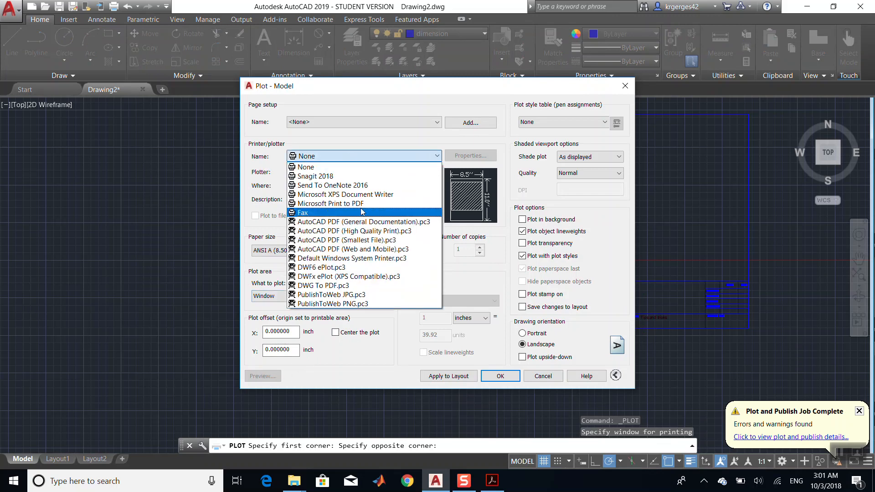
{"action": "left_click", "coordinate": [331, 203]}
{"action": "left_click", "coordinate": [274, 380]}
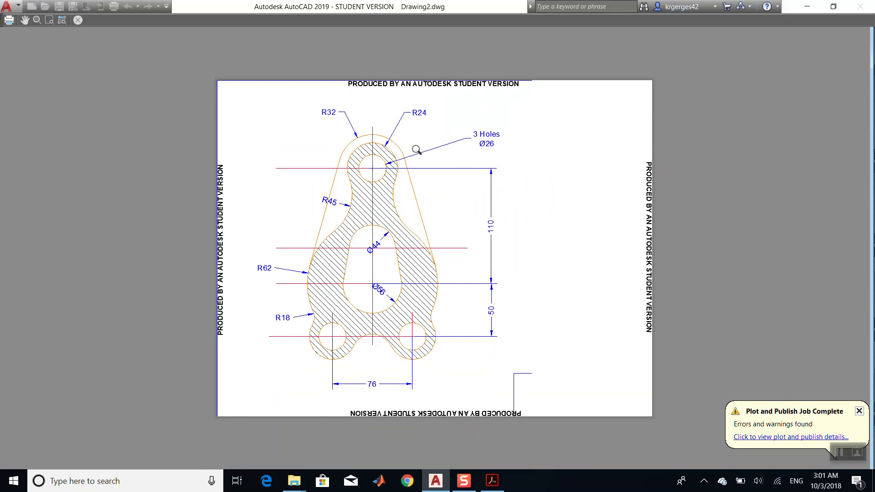
- Plot from the preview and save the PDF file as youtube tutorial
{"action": "left_click", "coordinate": [9, 21]}
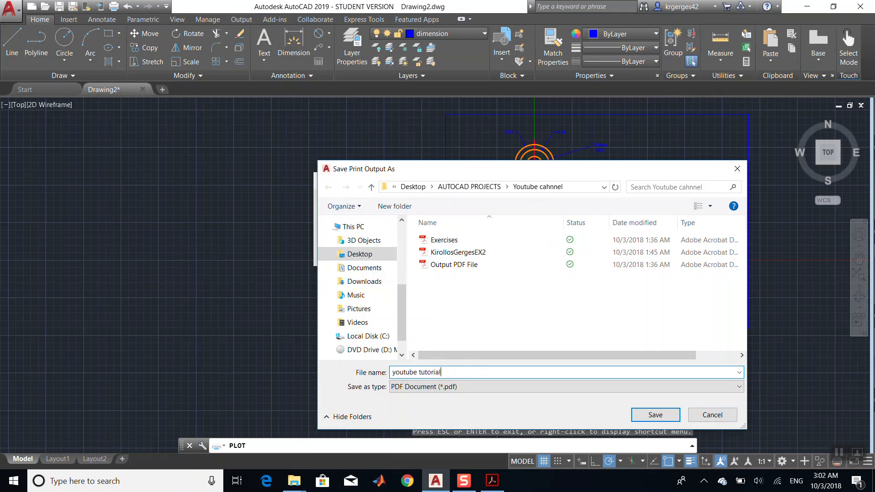
{"action": "key", "text": "Return"}
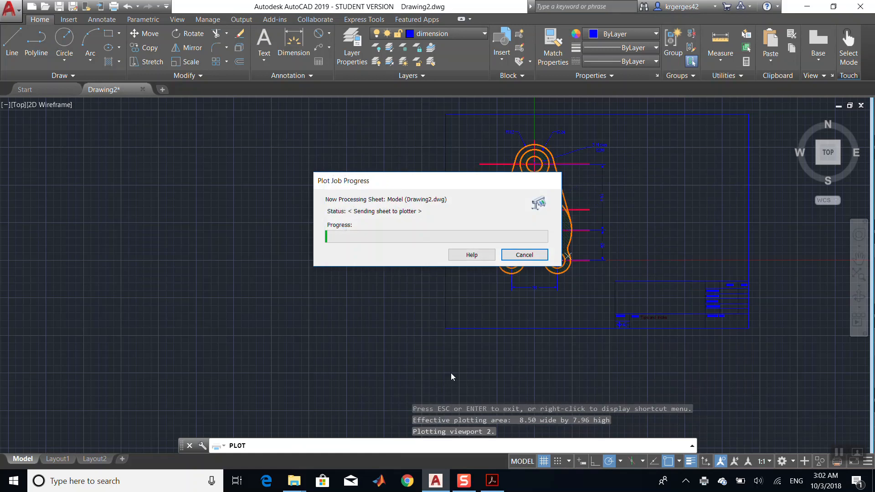